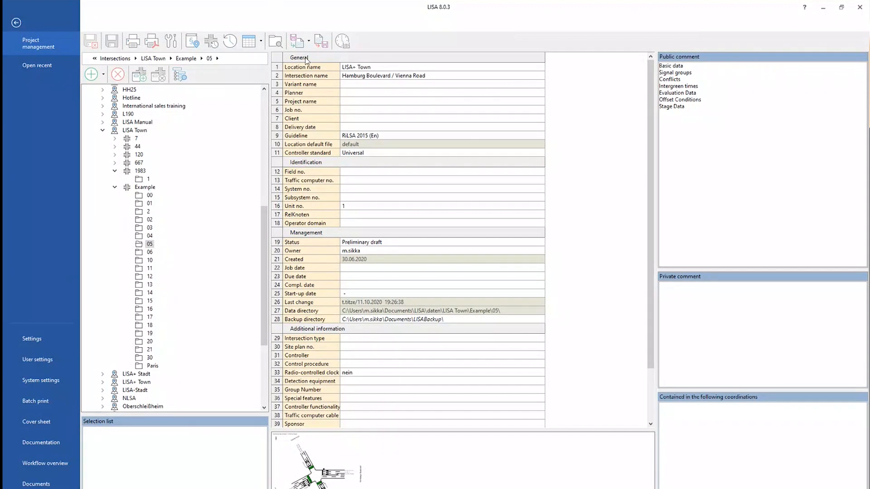
Load variant 00 of the Example intersection in LISA Town, view its basic data and close it again.
{"action": "left_click", "coordinate": [148, 197]}
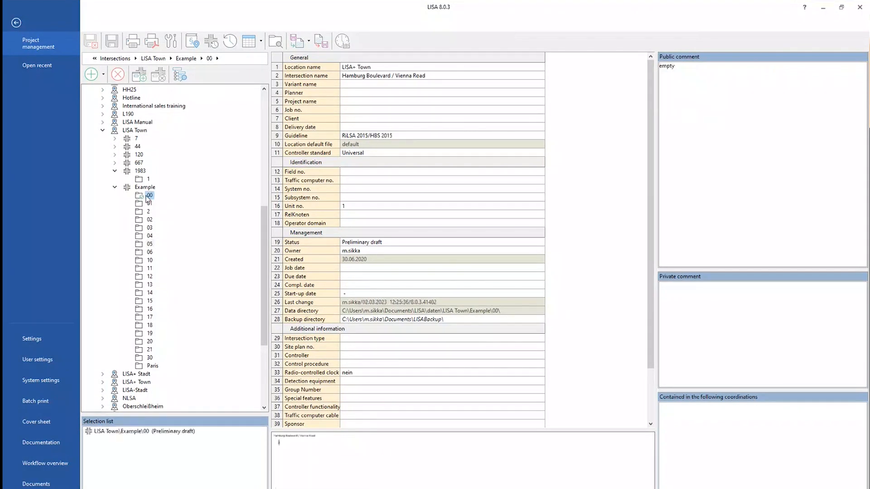
{"action": "left_click", "coordinate": [96, 43]}
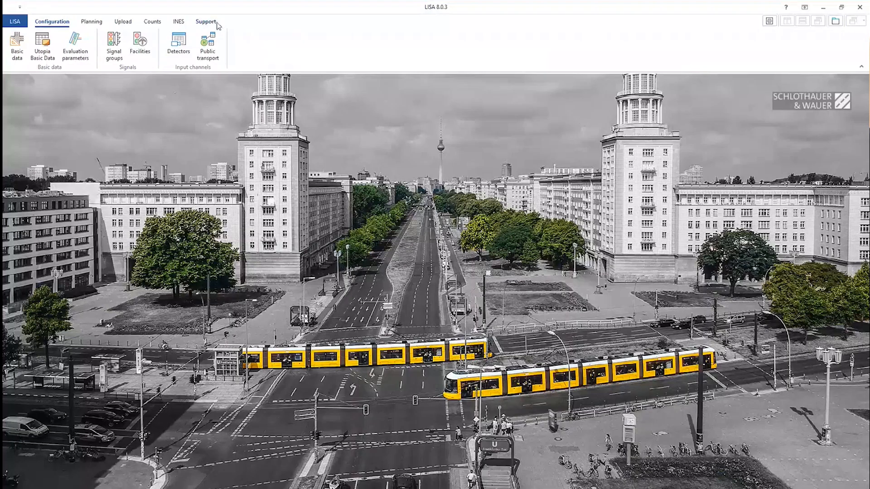
{"action": "left_click", "coordinate": [10, 55]}
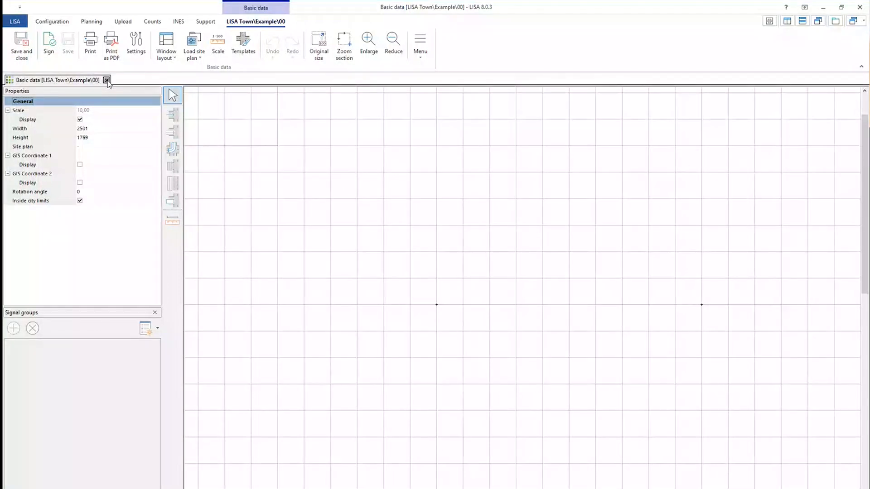
{"action": "left_click", "coordinate": [107, 81]}
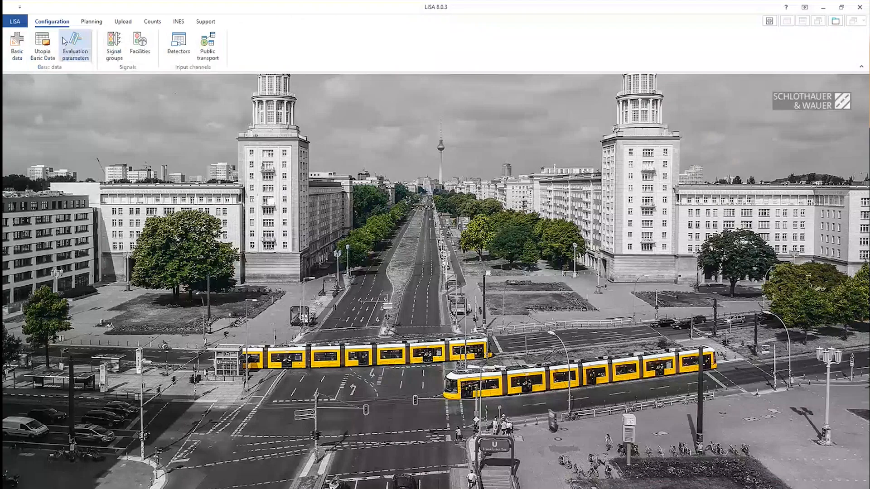
{"action": "left_click", "coordinate": [93, 23]}
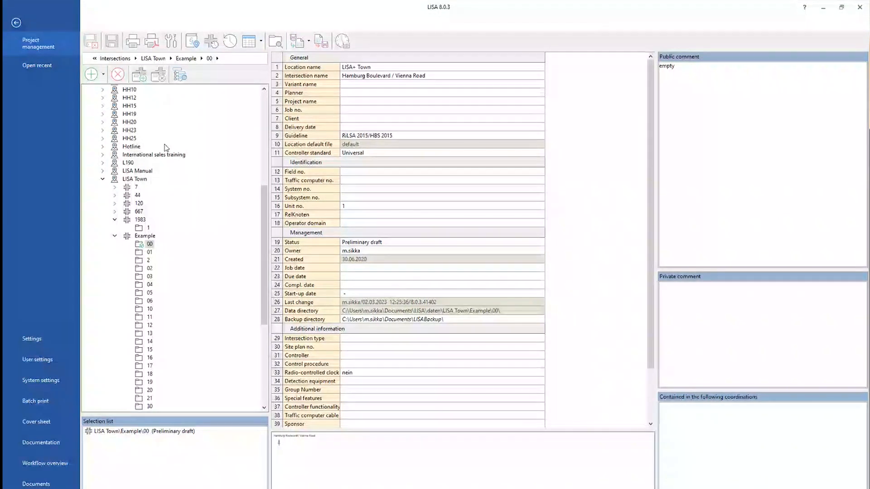
{"action": "mouse_move", "coordinate": [262, 224]}
{"action": "left_mouse_down"}
{"action": "mouse_move", "coordinate": [263, 160]}
{"action": "mouse_move", "coordinate": [270, 238]}
{"action": "left_mouse_up"}
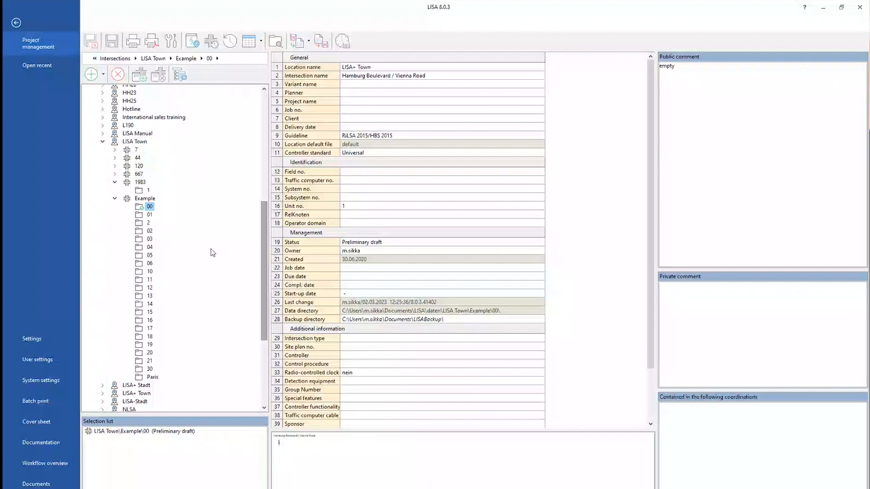
{"action": "left_click_drag", "start_coordinate": [264, 235], "coordinate": [265, 299]}
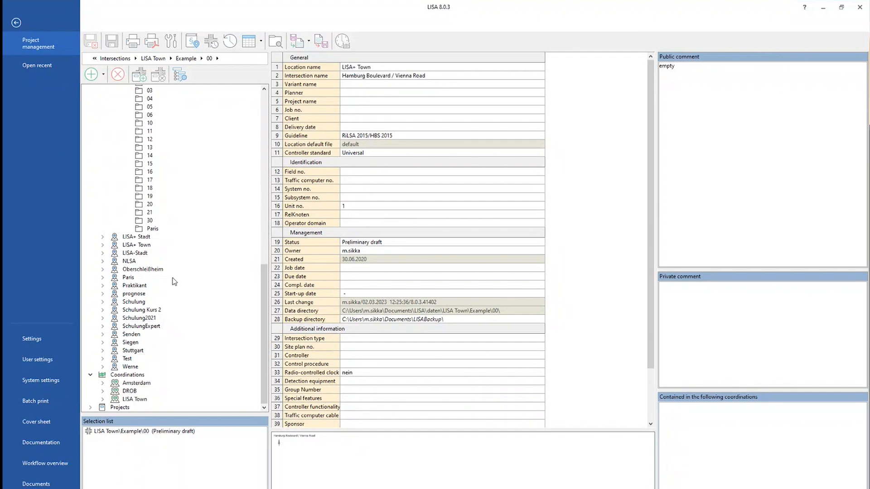
{"action": "scroll", "coordinate": [174, 282], "scroll_direction": "up", "scroll_amount": 2}
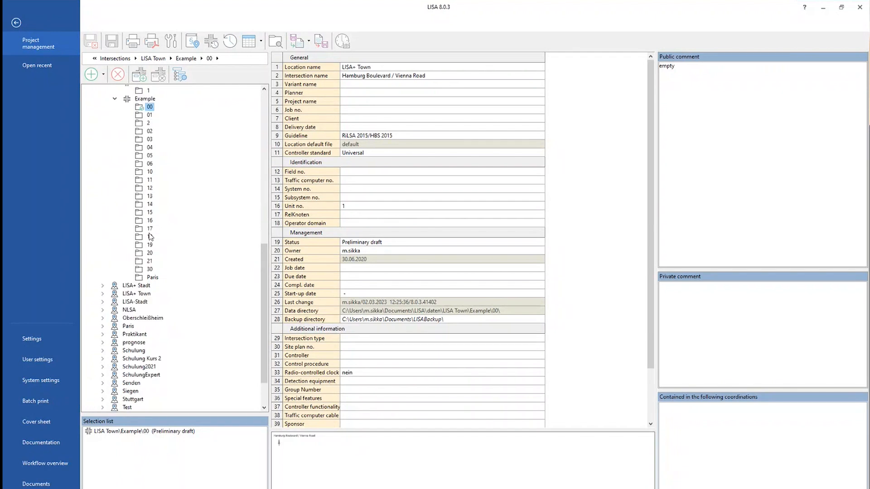
{"action": "left_click", "coordinate": [91, 78]}
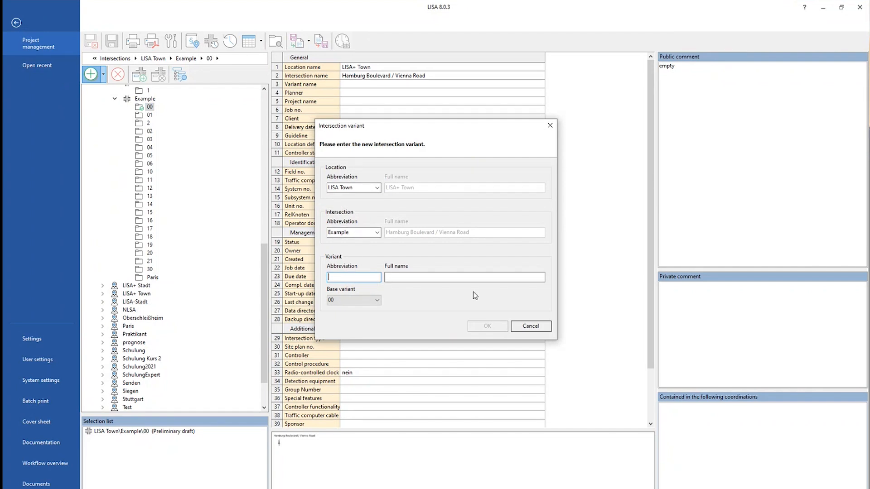
{"action": "left_click", "coordinate": [550, 126]}
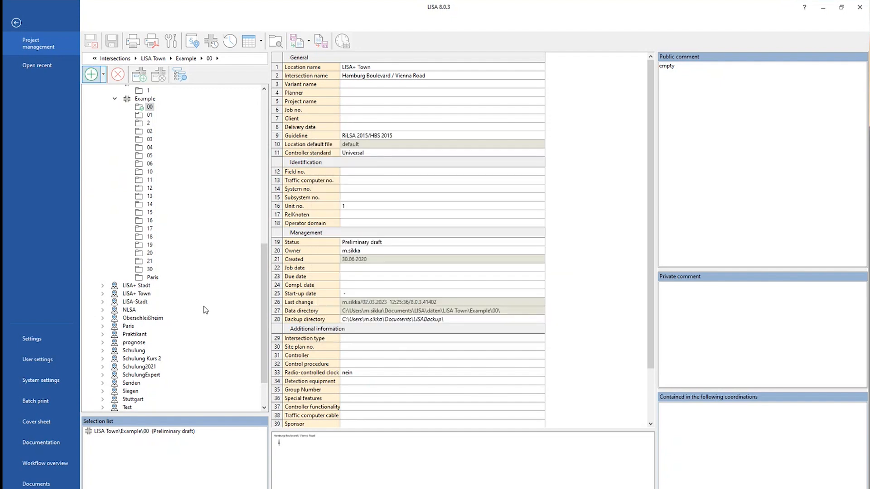
{"action": "scroll", "coordinate": [204, 308], "scroll_direction": "down", "scroll_amount": 2}
{"action": "scroll", "coordinate": [150, 290], "scroll_direction": "up", "scroll_amount": 3}
{"action": "mouse_move", "coordinate": [157, 175]}
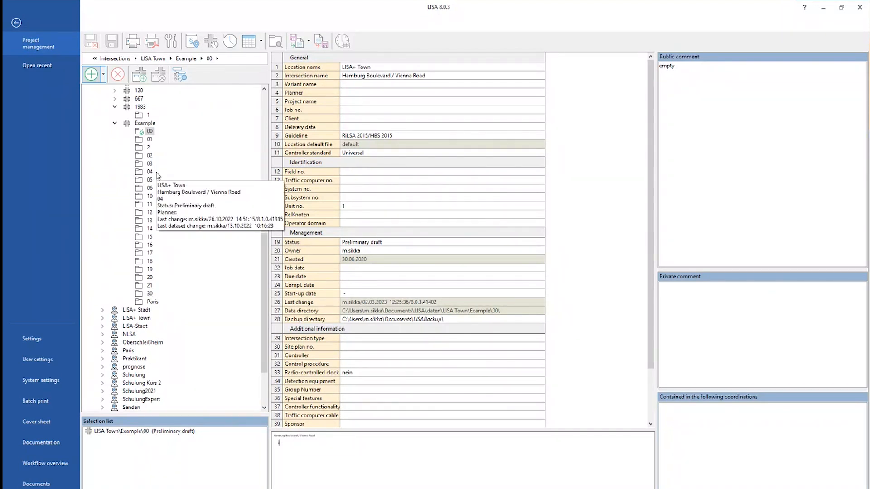
{"action": "mouse_move", "coordinate": [150, 261]}
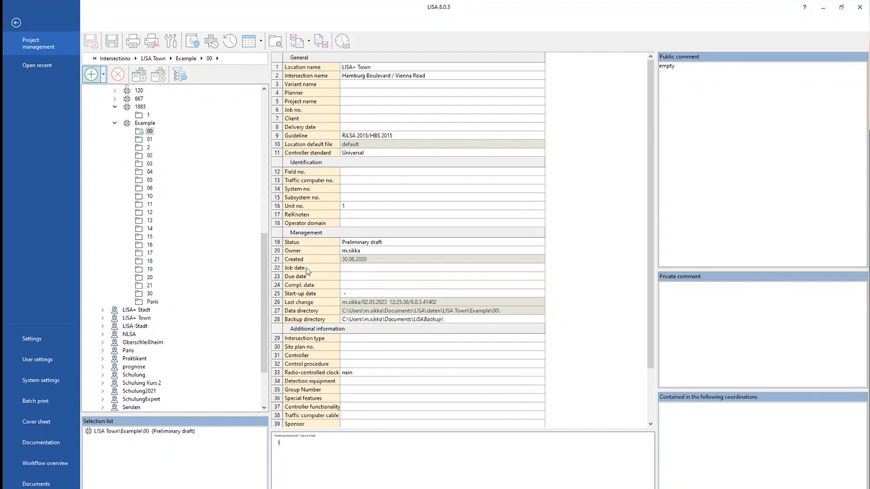
Create a new intersection variant 000 for the Example intersection in LISA Town, based on variant 00.
{"action": "left_click", "coordinate": [92, 74]}
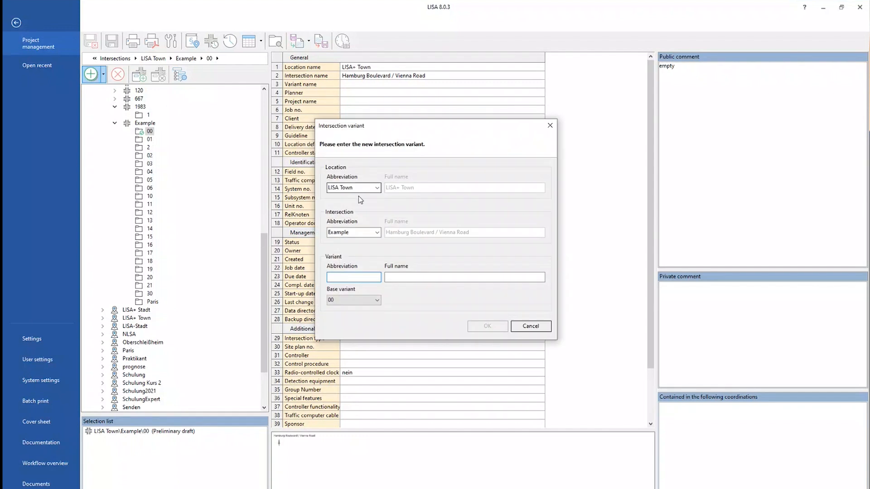
{"action": "left_click", "coordinate": [357, 187]}
{"action": "left_click", "coordinate": [350, 277]}
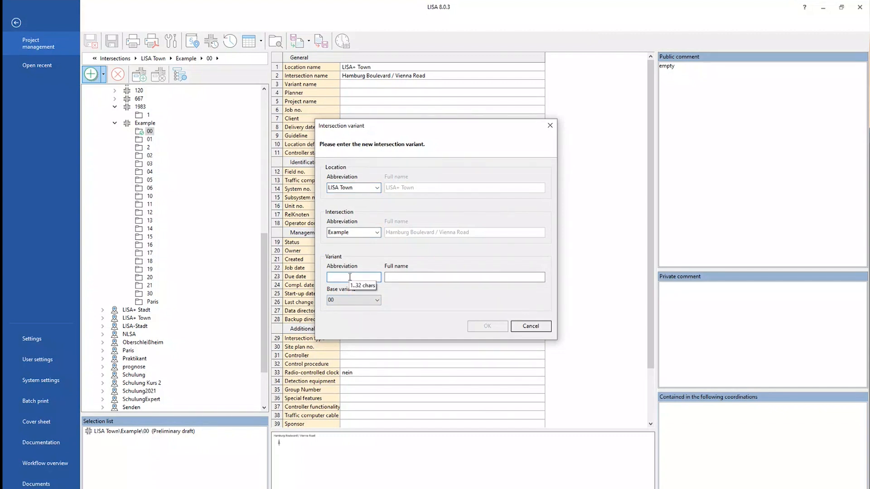
{"action": "type", "text": "000"}
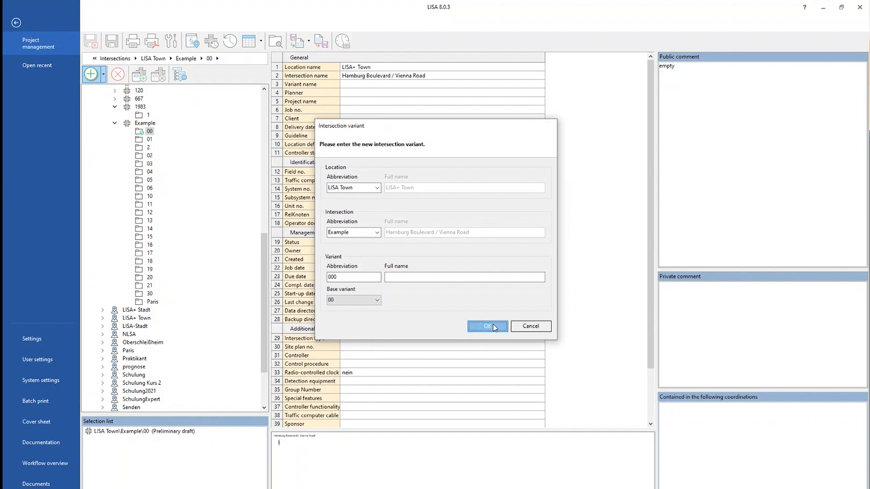
{"action": "left_click", "coordinate": [494, 327]}
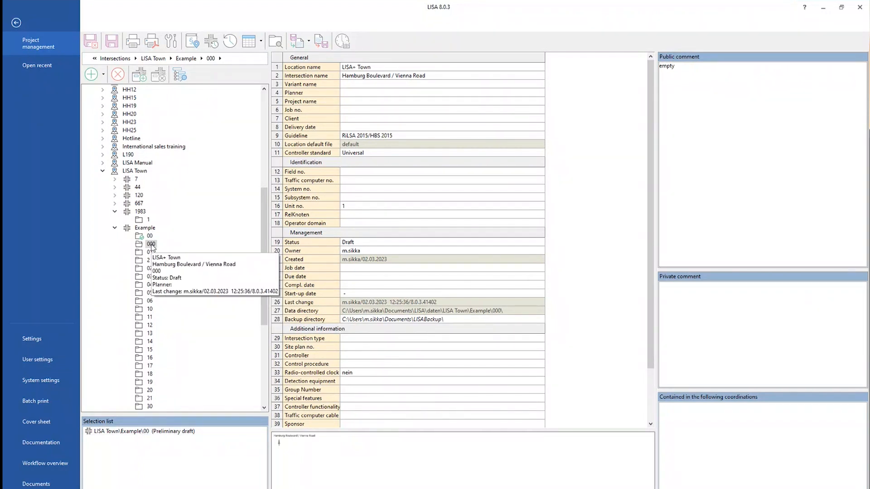
Add variant 000 to the selection list and remove variant 00 from it.
{"action": "left_click", "coordinate": [155, 431]}
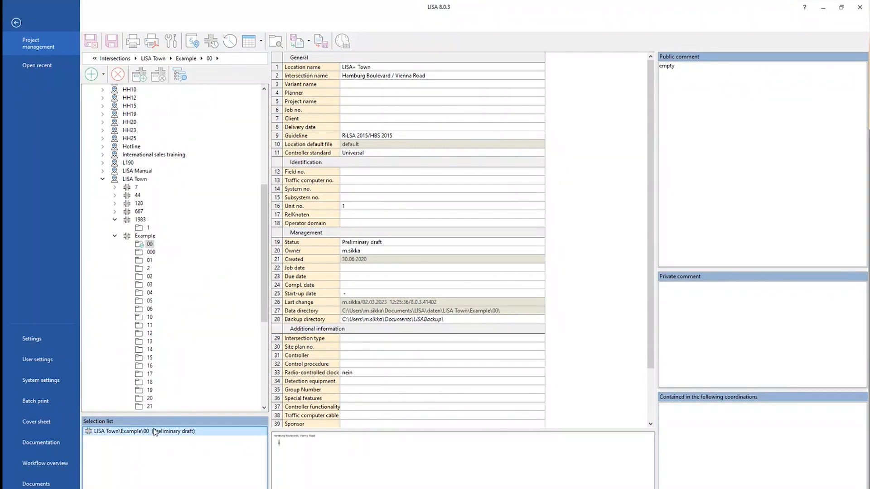
{"action": "double_click", "coordinate": [150, 252]}
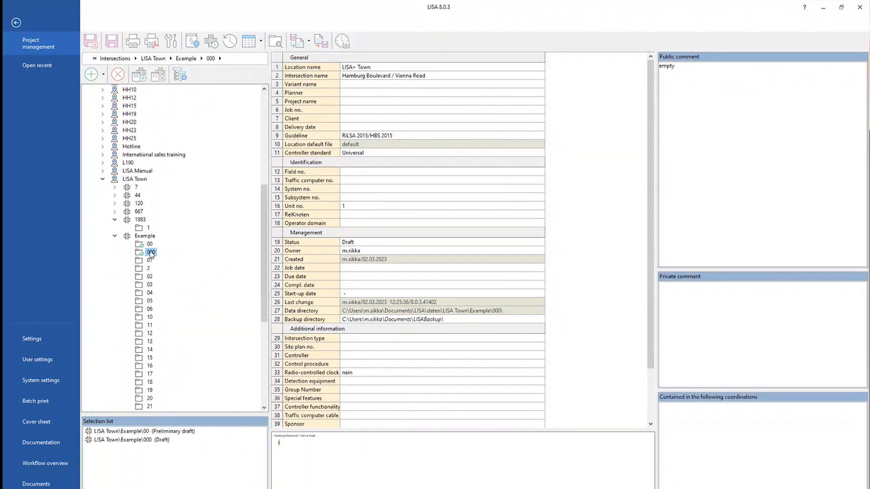
{"action": "left_click", "coordinate": [153, 435]}
{"action": "key", "text": "Delete"}
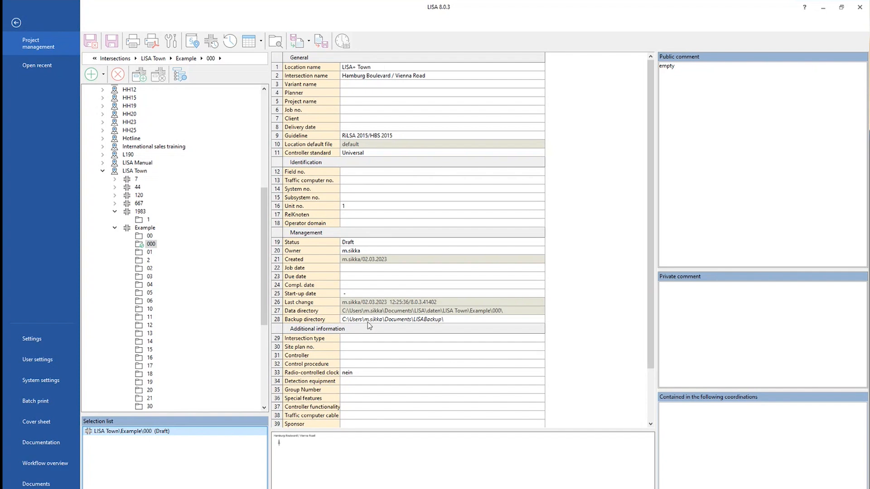
Examine the project properties of variant 000 and the national guidelines available for it.
{"action": "scroll", "coordinate": [443, 289], "scroll_direction": "down", "scroll_amount": 2}
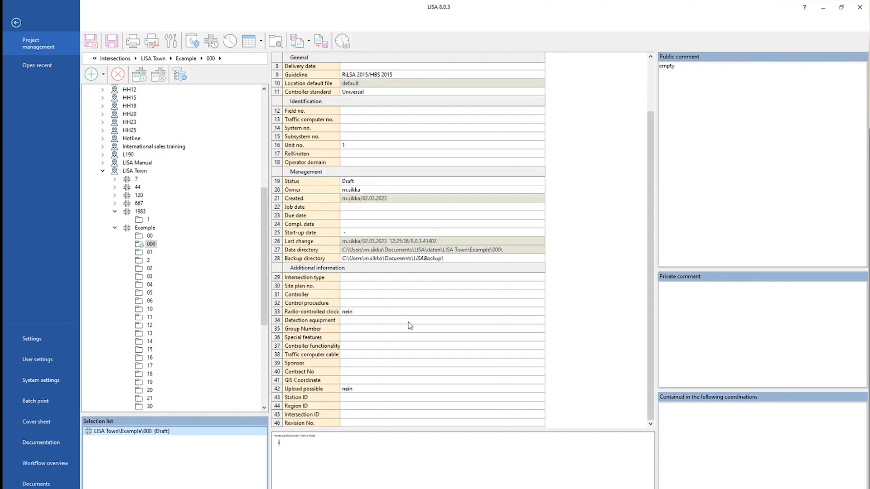
{"action": "scroll", "coordinate": [410, 326], "scroll_direction": "up", "scroll_amount": 2}
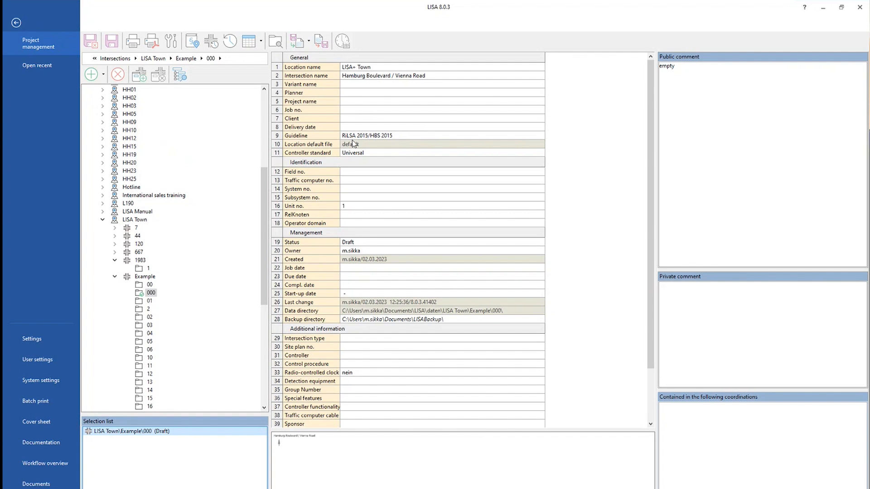
{"action": "left_click", "coordinate": [427, 136]}
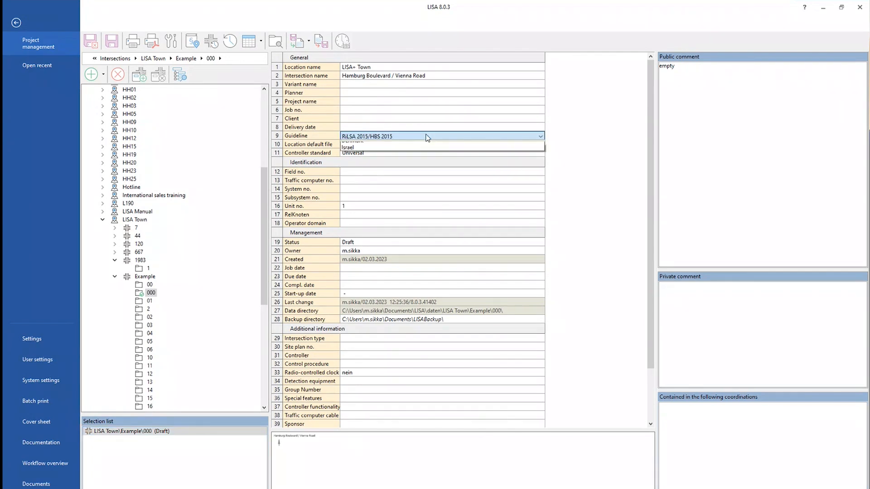
{"action": "left_click", "coordinate": [427, 136]}
{"action": "left_click", "coordinate": [427, 137]}
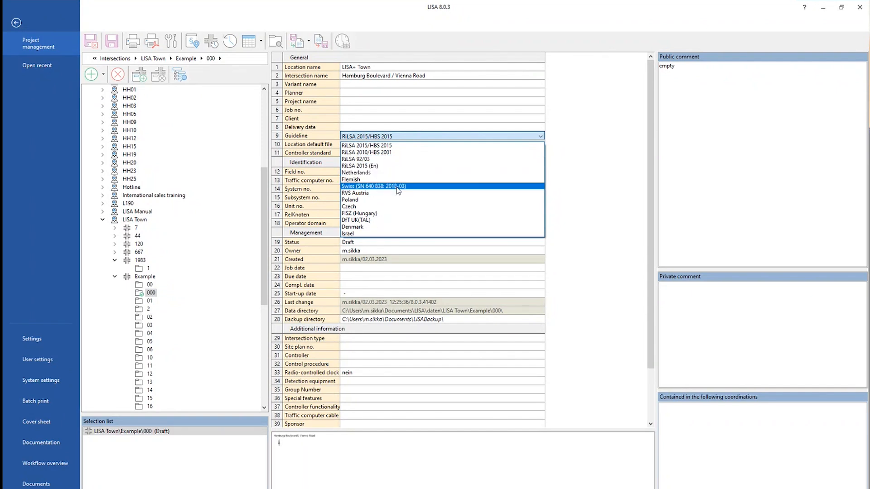
{"action": "left_click", "coordinate": [594, 167]}
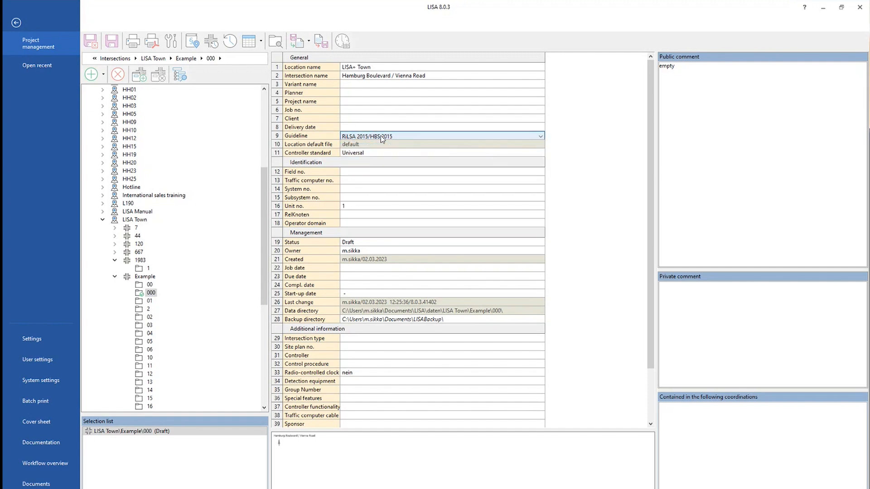
Save variant 000, open its basic data and load the PDF Layout Example 1 uncropped as the site plan.
{"action": "left_click", "coordinate": [92, 43]}
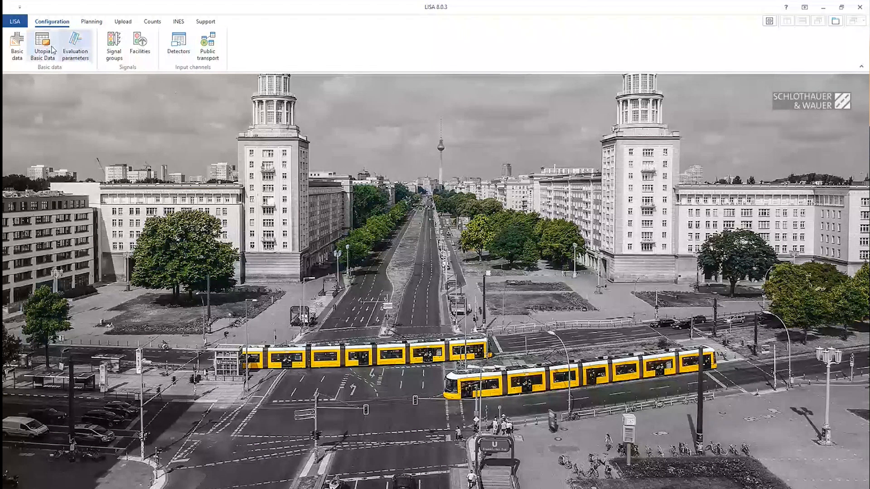
{"action": "left_click", "coordinate": [17, 52]}
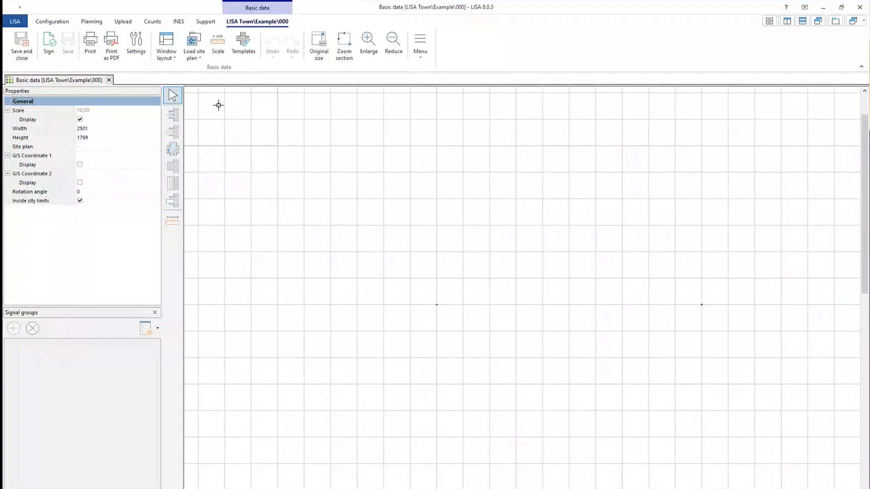
{"action": "left_click", "coordinate": [203, 45]}
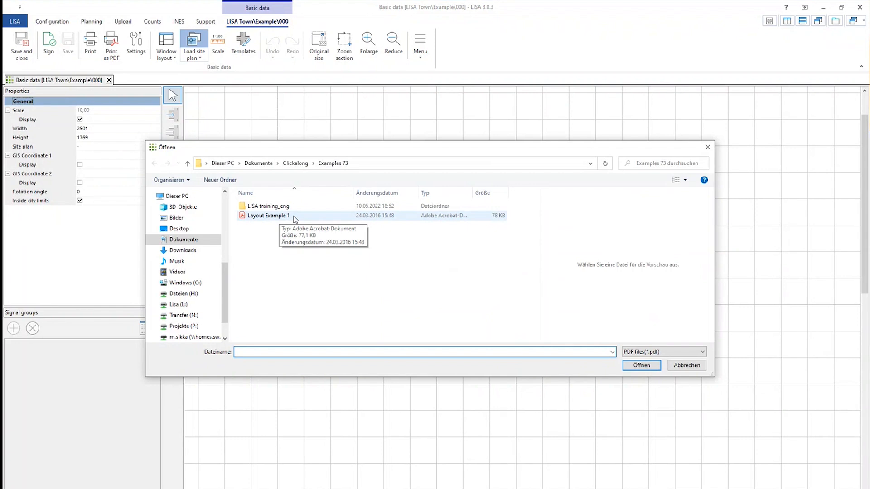
{"action": "left_click", "coordinate": [664, 353]}
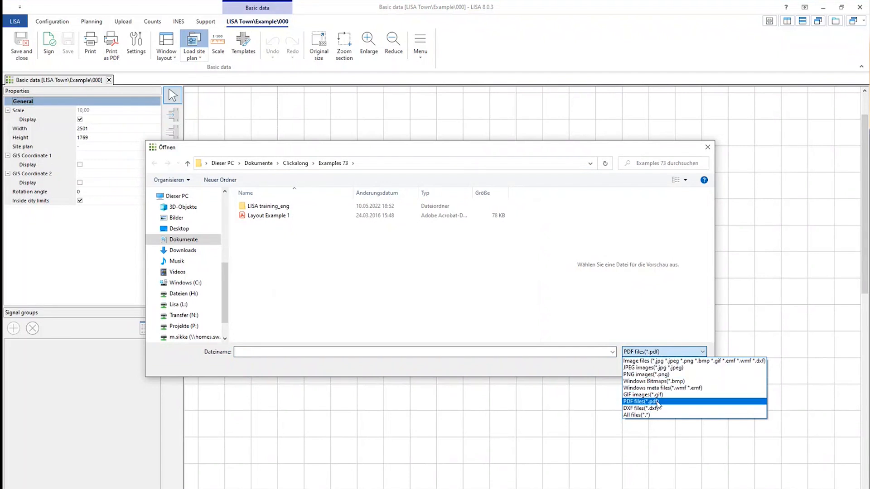
{"action": "left_click", "coordinate": [657, 402]}
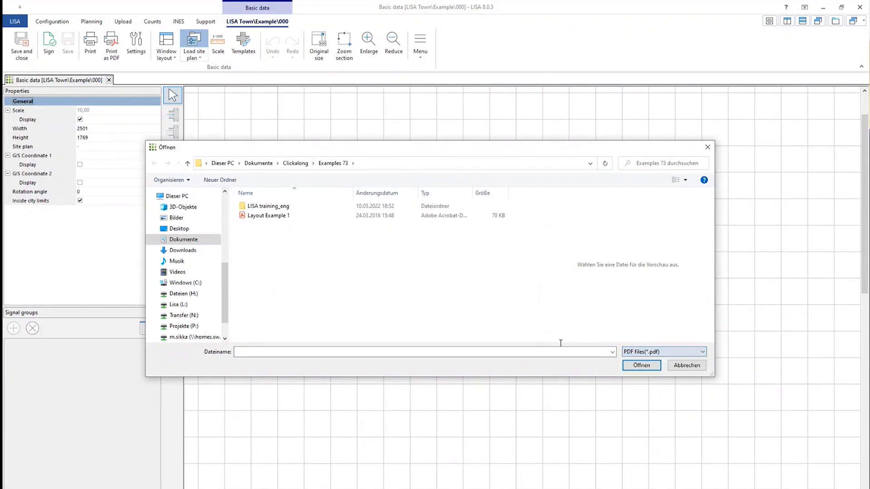
{"action": "left_click", "coordinate": [274, 217]}
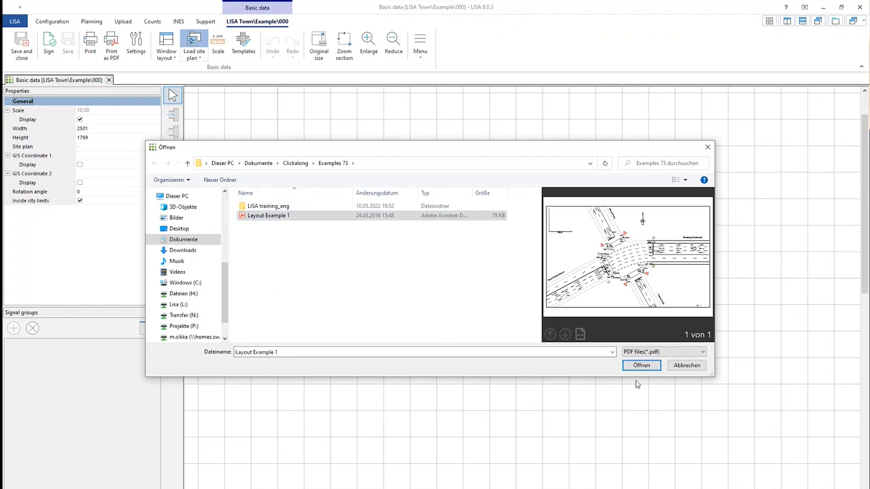
{"action": "left_click", "coordinate": [641, 366]}
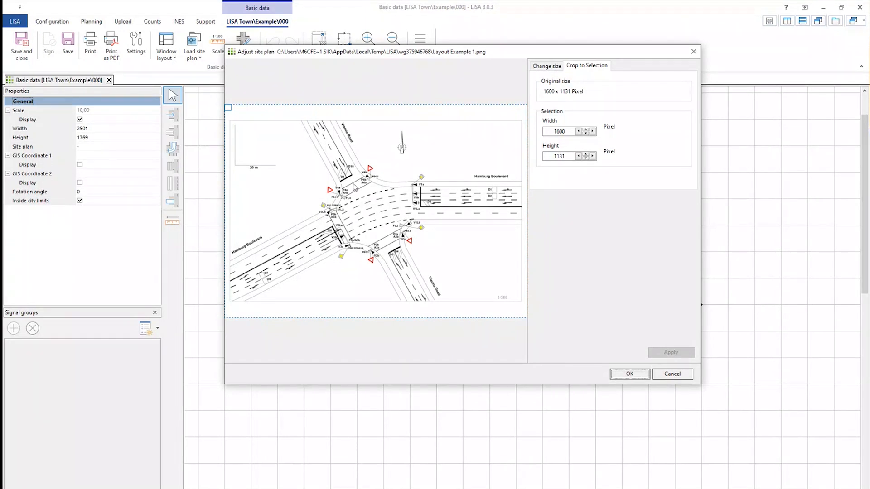
{"action": "left_click", "coordinate": [616, 375]}
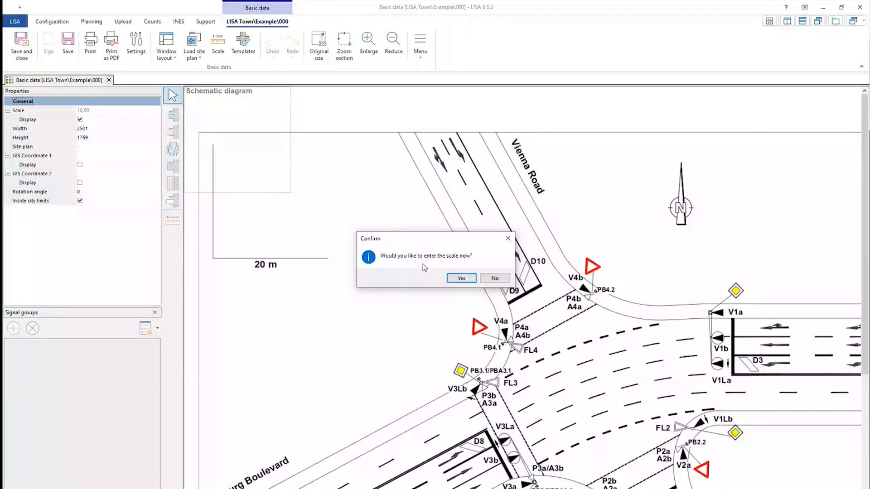
Define the site plan scale by drawing a line along the 20 m reference bar and setting its length to 20 m.
{"action": "left_click", "coordinate": [461, 281]}
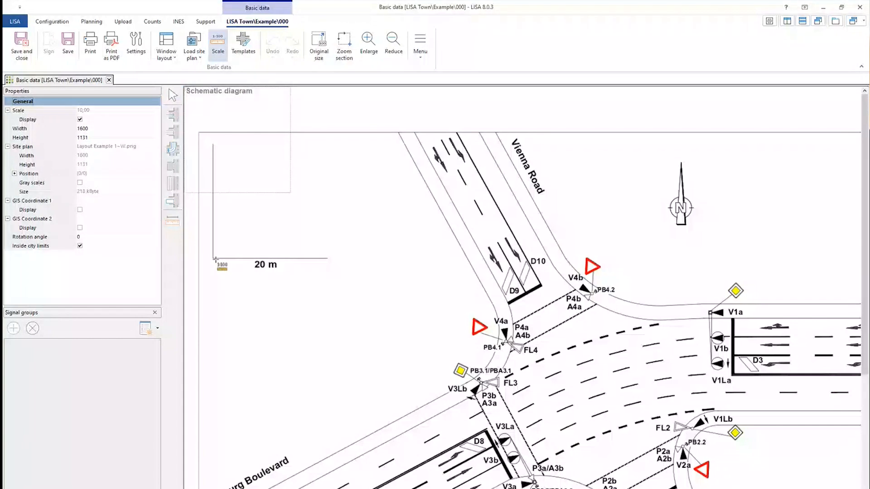
{"action": "scroll", "coordinate": [199, 279], "scroll_direction": "up", "scroll_amount": 1}
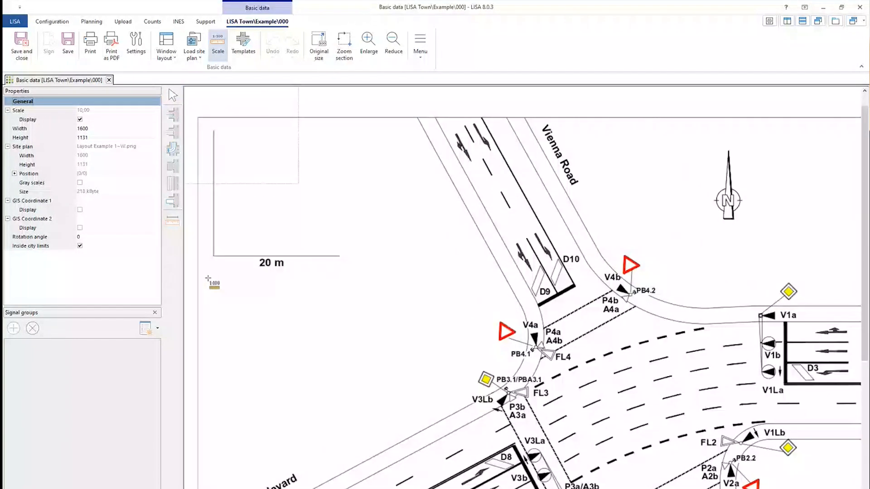
{"action": "scroll", "coordinate": [208, 278], "scroll_direction": "up", "scroll_amount": 3}
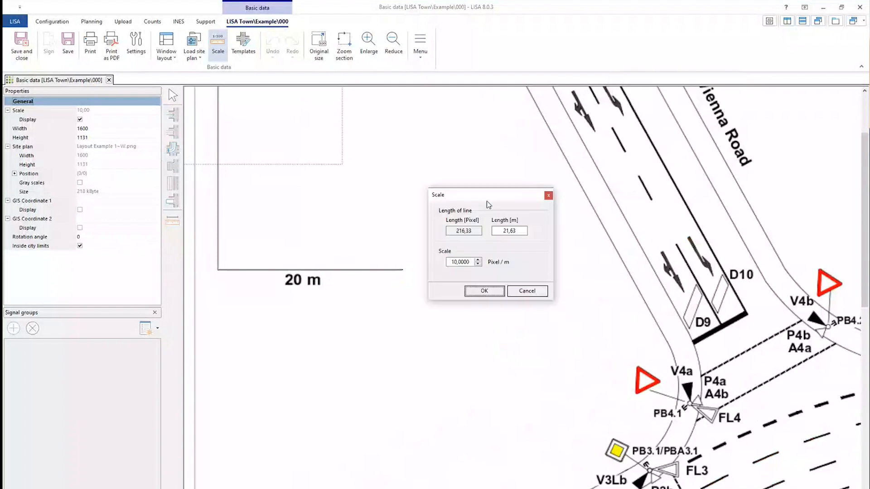
{"action": "left_click_drag", "start_coordinate": [516, 231], "coordinate": [489, 231]}
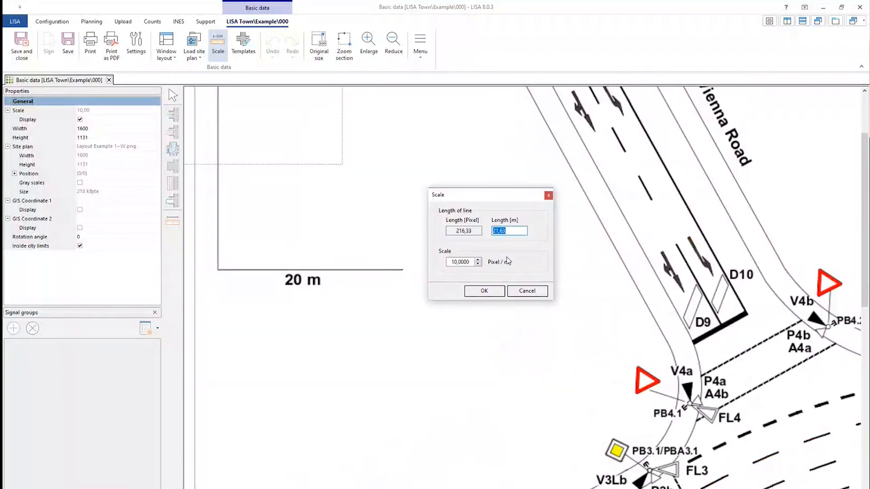
{"action": "type", "text": "20"}
{"action": "left_click", "coordinate": [487, 292]}
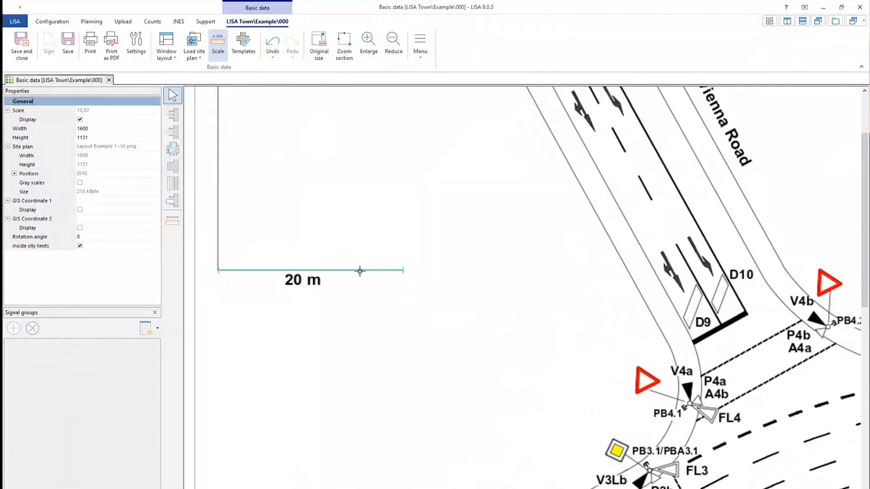
Redraw the scale line along the 20 m reference bar to check the scale, and accept it.
{"action": "left_click", "coordinate": [217, 45]}
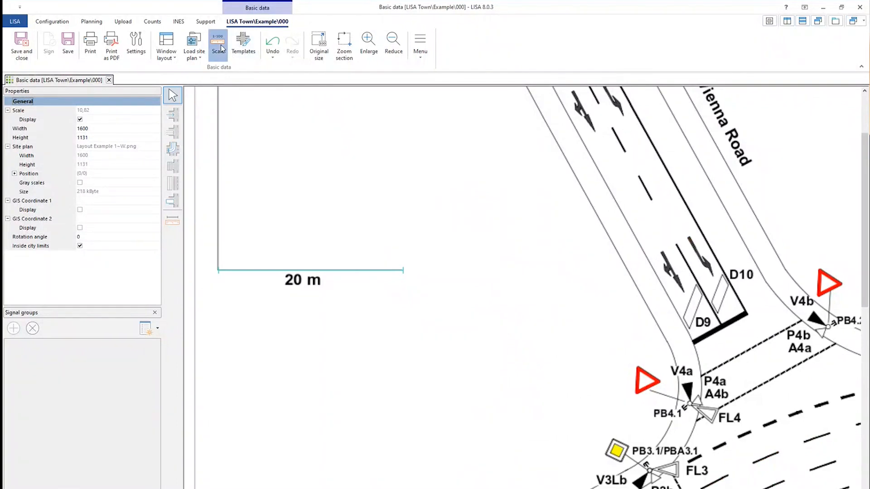
{"action": "left_click", "coordinate": [217, 270]}
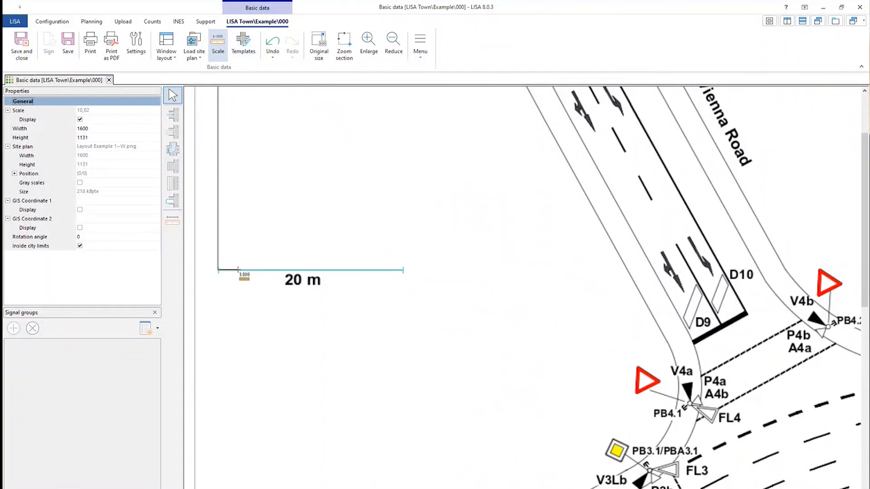
{"action": "left_click", "coordinate": [404, 270]}
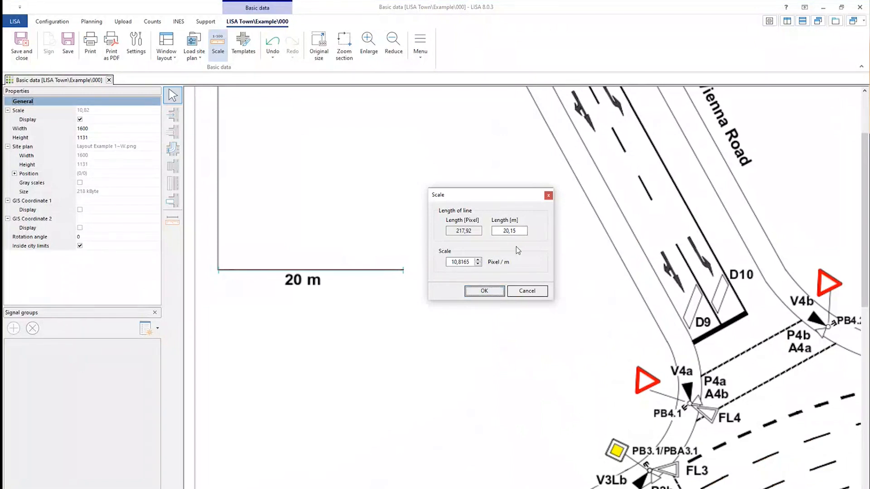
{"action": "key", "text": "Return"}
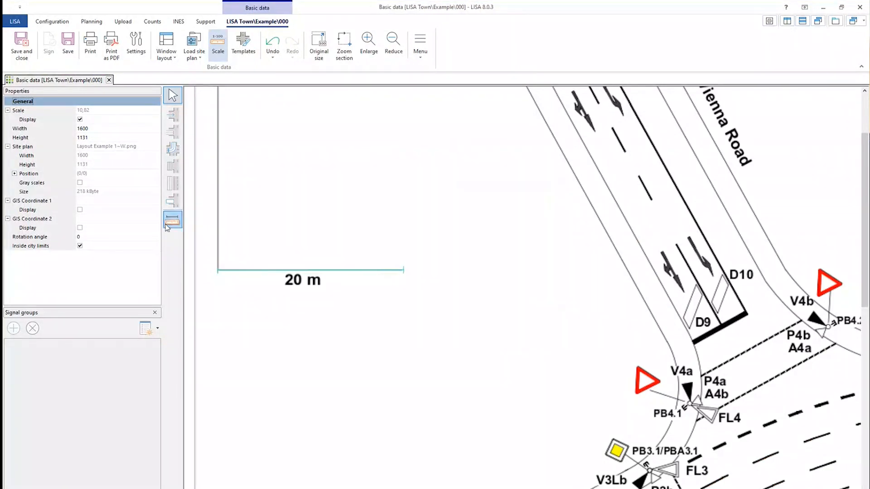
Measure the width of the lane with detector D9 at the stop line of the northern Vienna Road approach.
{"action": "left_click", "coordinate": [172, 220]}
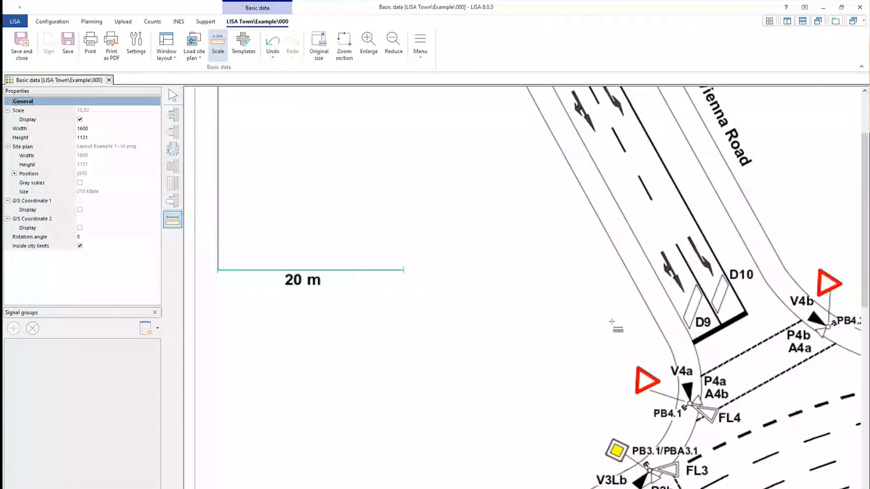
{"action": "scroll", "coordinate": [662, 273], "scroll_direction": "up", "scroll_amount": 2}
{"action": "left_click_drag", "start_coordinate": [704, 367], "coordinate": [745, 345]}
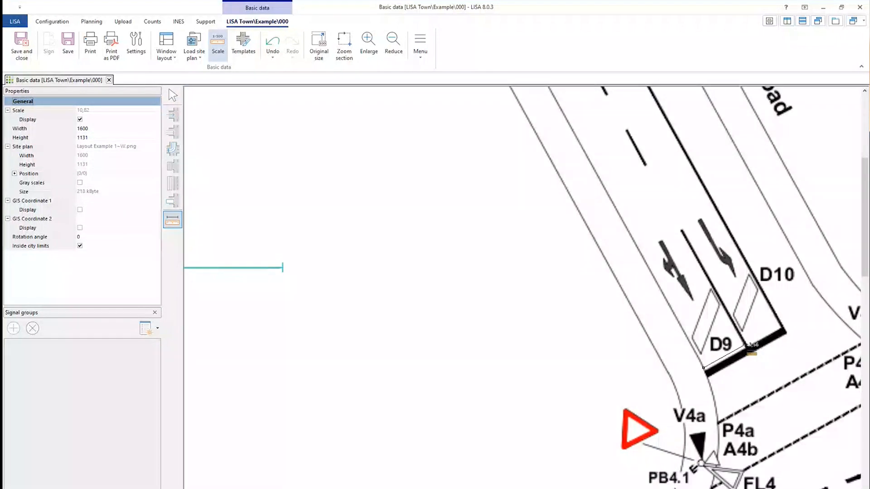
{"action": "left_click_drag", "start_coordinate": [745, 345], "coordinate": [746, 345]}
{"action": "scroll", "coordinate": [753, 347], "scroll_direction": "down", "scroll_amount": 2}
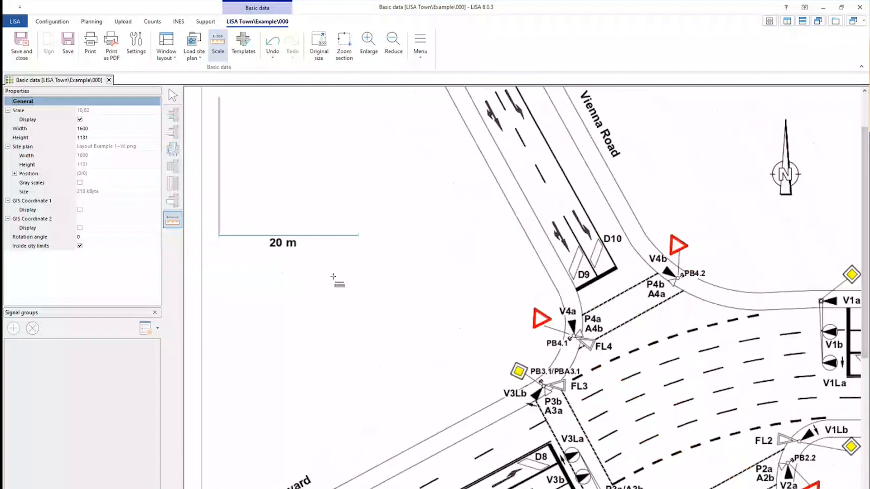
{"action": "scroll", "coordinate": [333, 276], "scroll_direction": "down", "scroll_amount": 2}
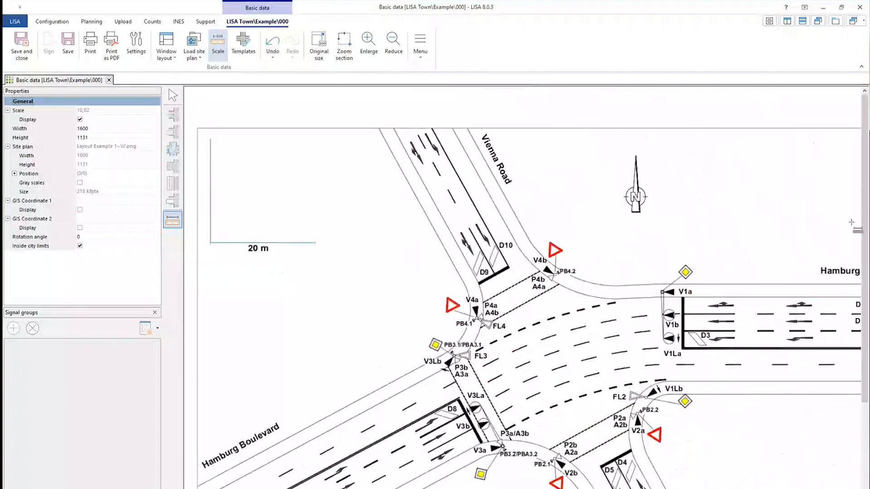
{"action": "scroll", "coordinate": [867, 210], "scroll_direction": "down", "scroll_amount": 1}
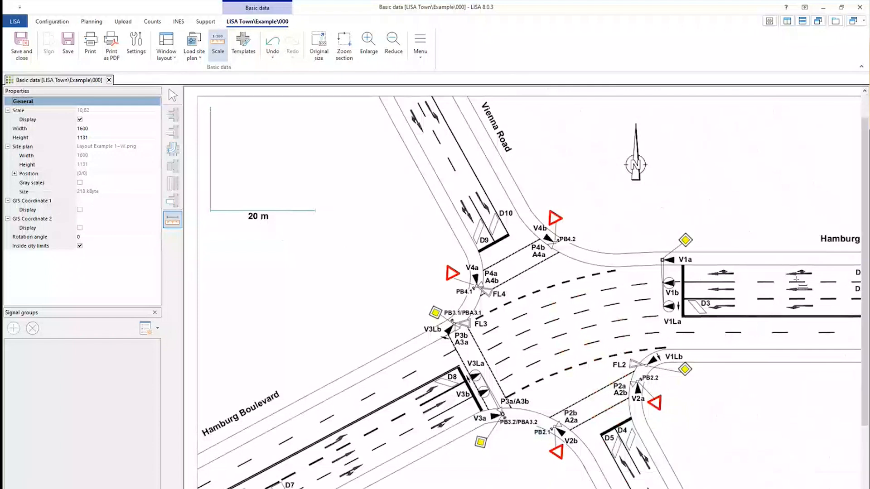
{"action": "scroll", "coordinate": [866, 235], "scroll_direction": "down", "scroll_amount": 1}
{"action": "scroll", "coordinate": [866, 236], "scroll_direction": "down", "scroll_amount": 1}
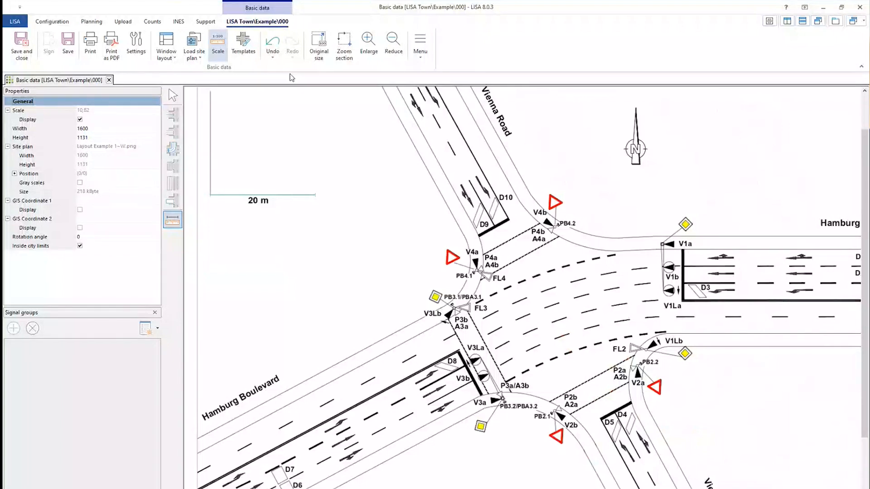
{"action": "left_click", "coordinate": [173, 95]}
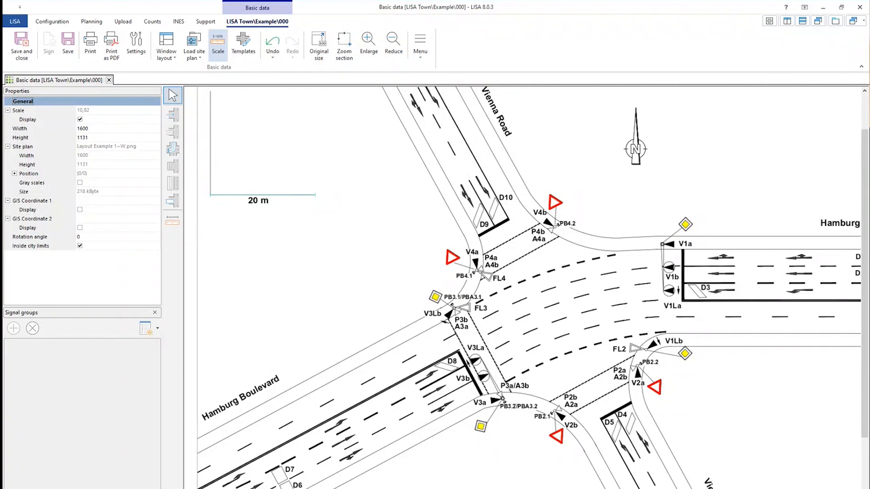
Draw an axis about 41 m long along the centre line of the eastern Hamburg Boulevard arm, starting at its stop line.
{"action": "left_click_drag", "start_coordinate": [535, 488], "coordinate": [582, 488]}
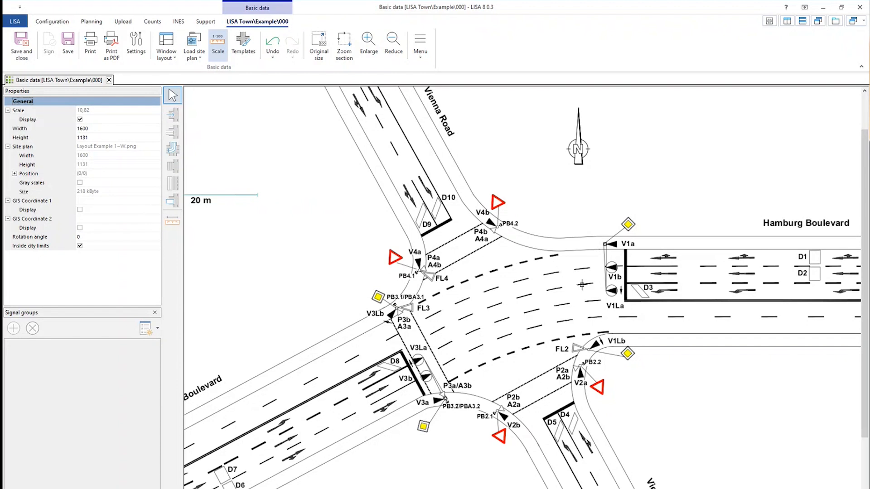
{"action": "scroll", "coordinate": [477, 327], "scroll_direction": "down", "scroll_amount": 1}
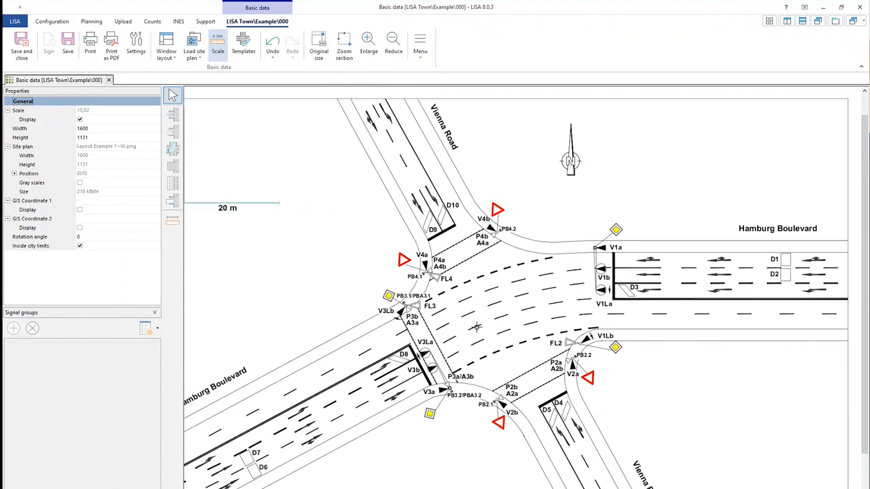
{"action": "scroll", "coordinate": [476, 327], "scroll_direction": "down", "scroll_amount": 1}
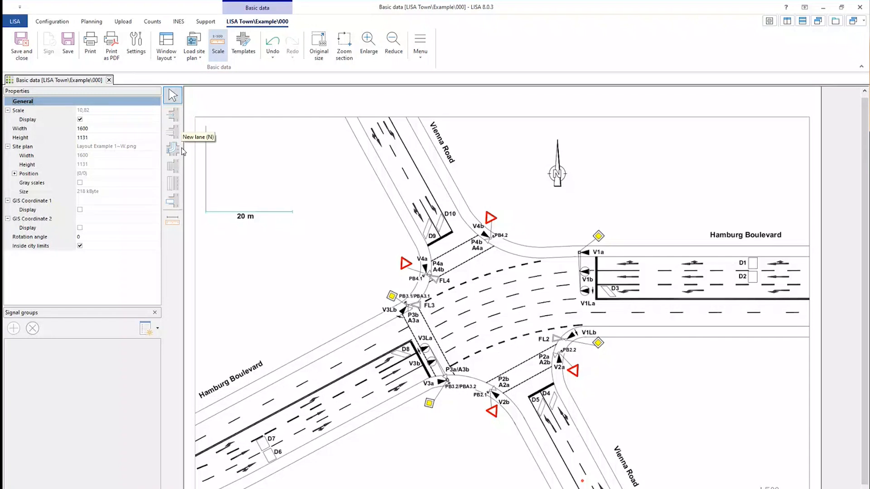
{"action": "left_click", "coordinate": [172, 117]}
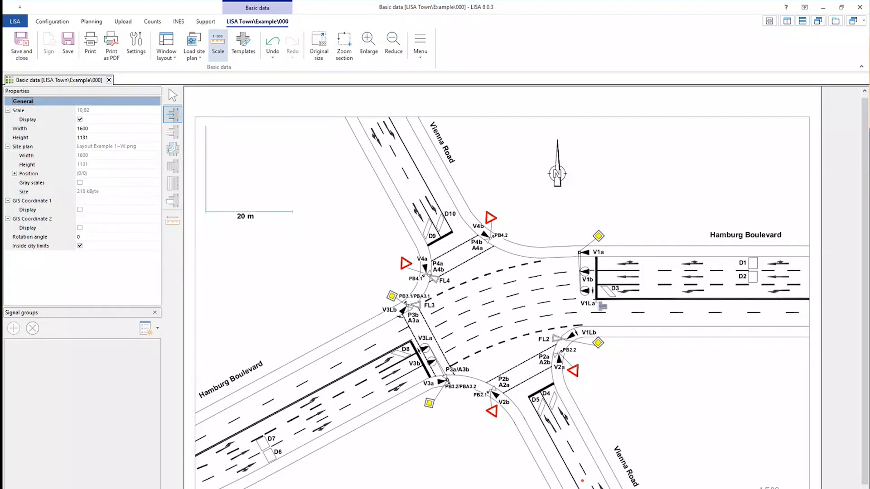
{"action": "left_click_drag", "start_coordinate": [596, 299], "coordinate": [771, 300]}
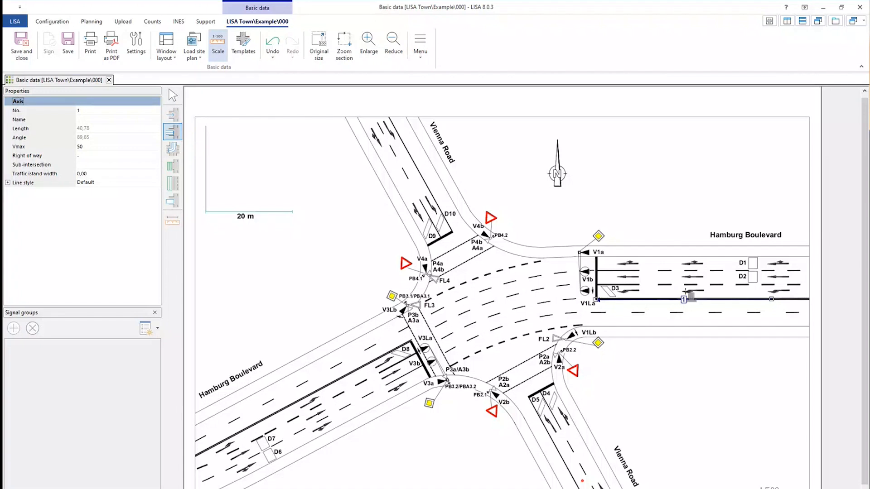
Add three approach lanes and two exit lanes to axis 1 on the eastern Hamburg Boulevard arm.
{"action": "left_click_drag", "start_coordinate": [680, 292], "coordinate": [676, 262]}
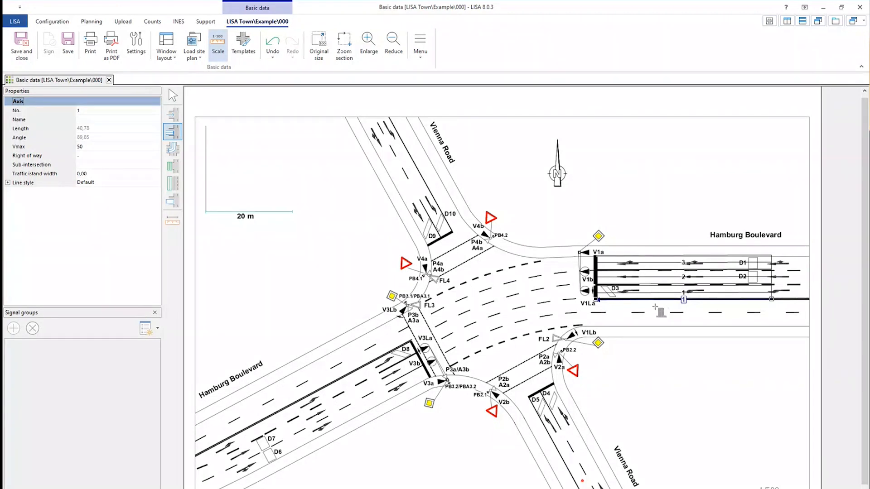
{"action": "left_click", "coordinate": [679, 308]}
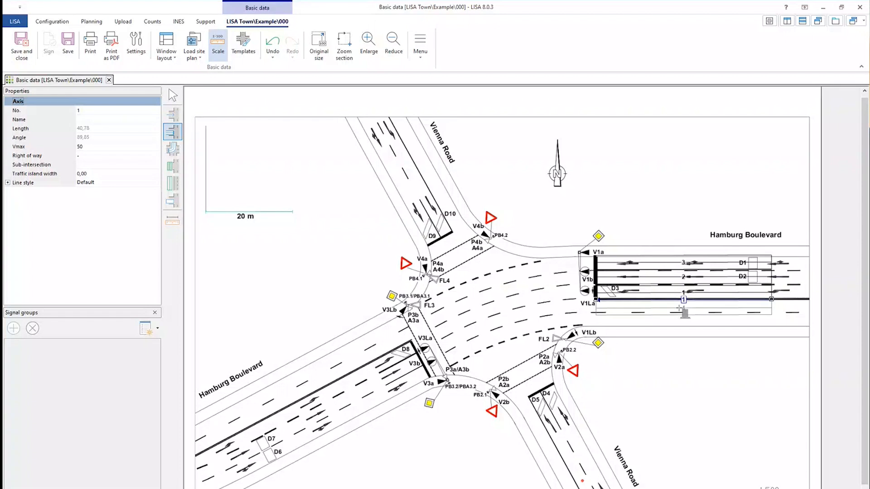
{"action": "left_click", "coordinate": [678, 322]}
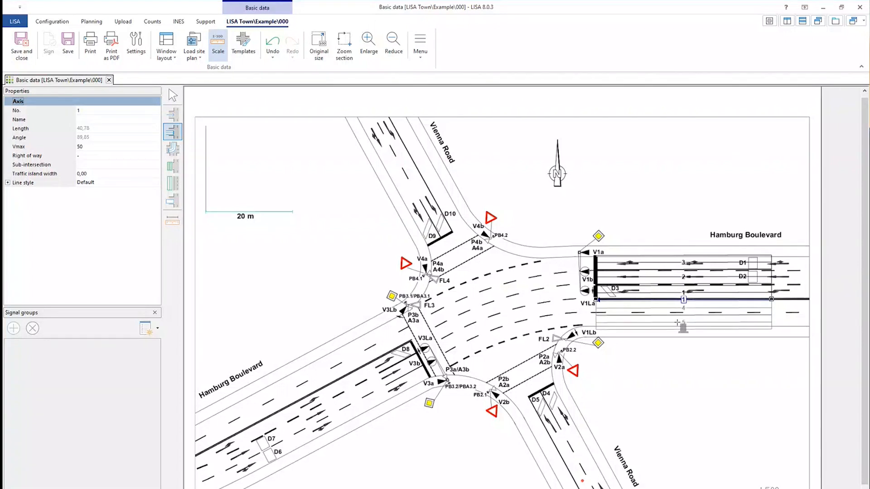
{"action": "left_click", "coordinate": [173, 95]}
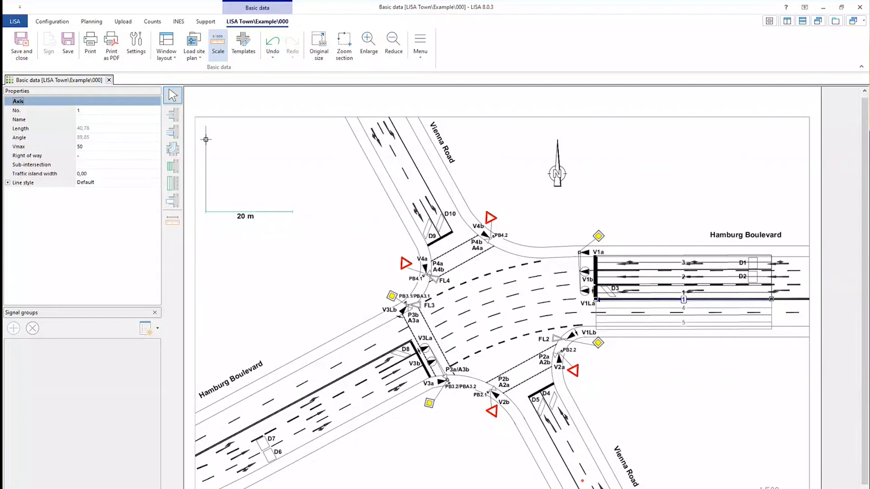
Draw an axis about 25 m long on the southern Vienna Road arm from its stop line, with two approach lanes and an exit lane.
{"action": "left_click", "coordinate": [176, 118]}
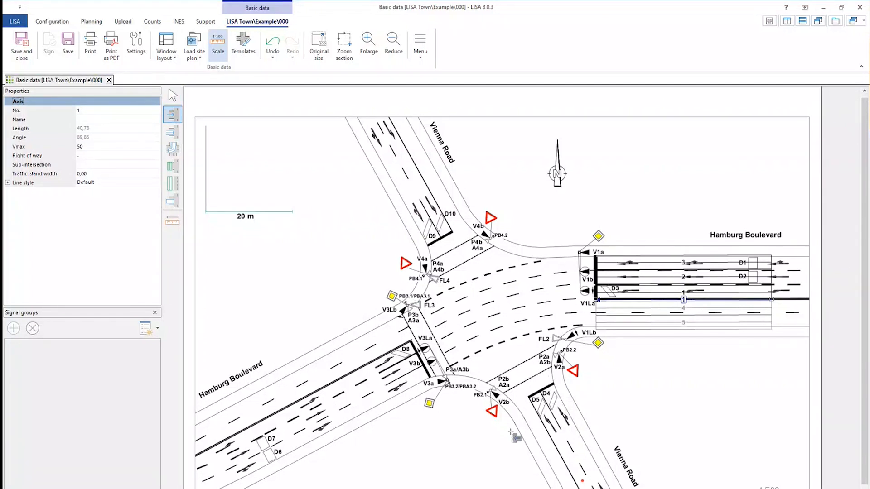
{"action": "left_click", "coordinate": [529, 398]}
{"action": "left_click", "coordinate": [581, 488]}
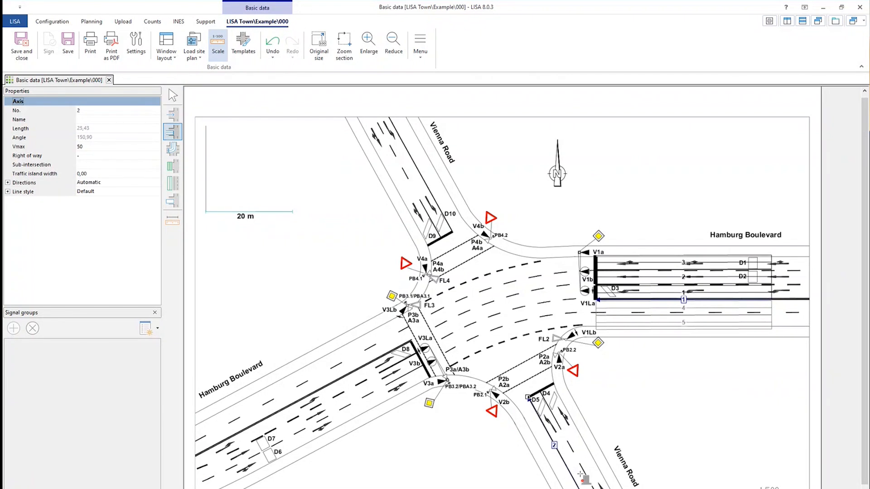
{"action": "left_click", "coordinate": [553, 433]}
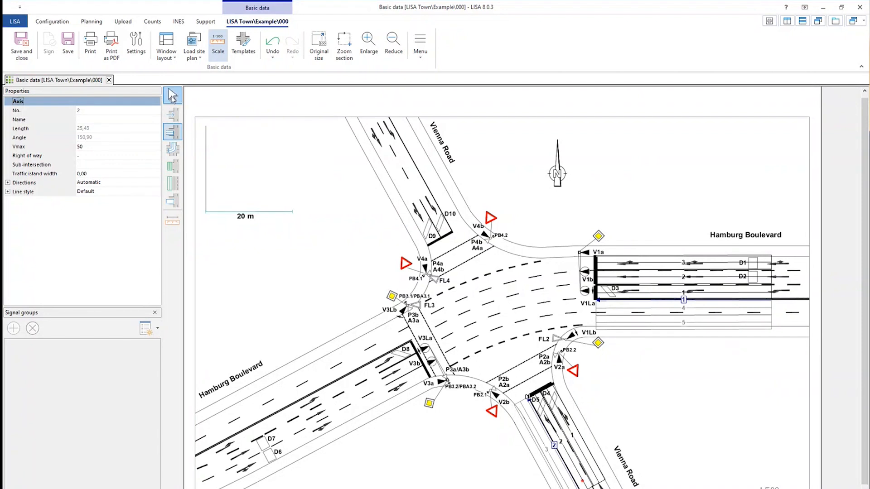
{"action": "left_click", "coordinate": [172, 96]}
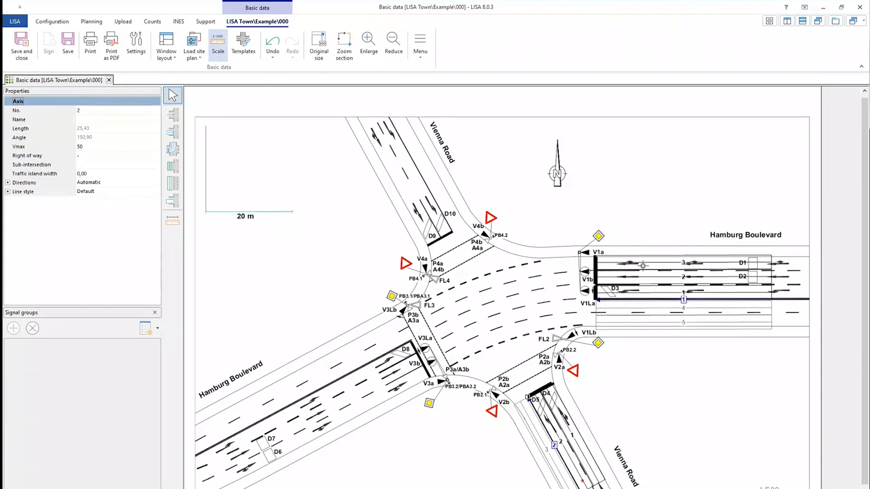
Set the right of way of axis 1 on Hamburg Boulevard to Main street.
{"action": "left_click", "coordinate": [686, 300]}
{"action": "left_click", "coordinate": [138, 155]}
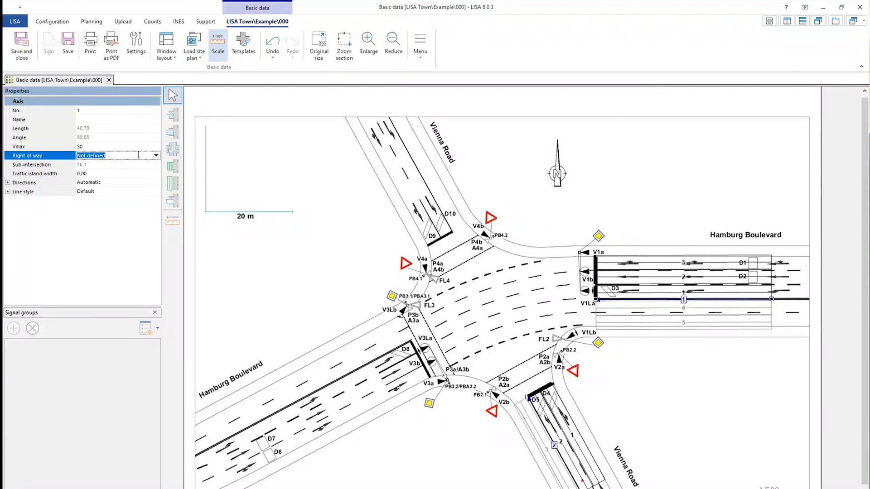
{"action": "left_click", "coordinate": [156, 155]}
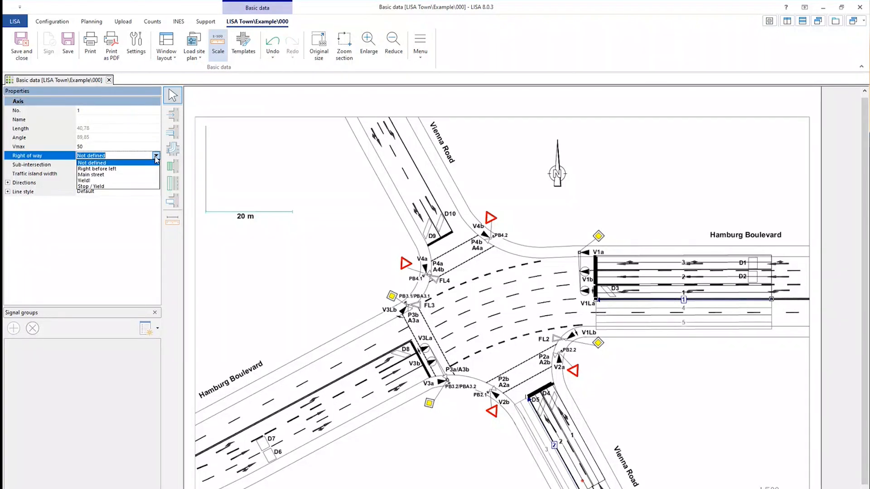
{"action": "left_click", "coordinate": [133, 175]}
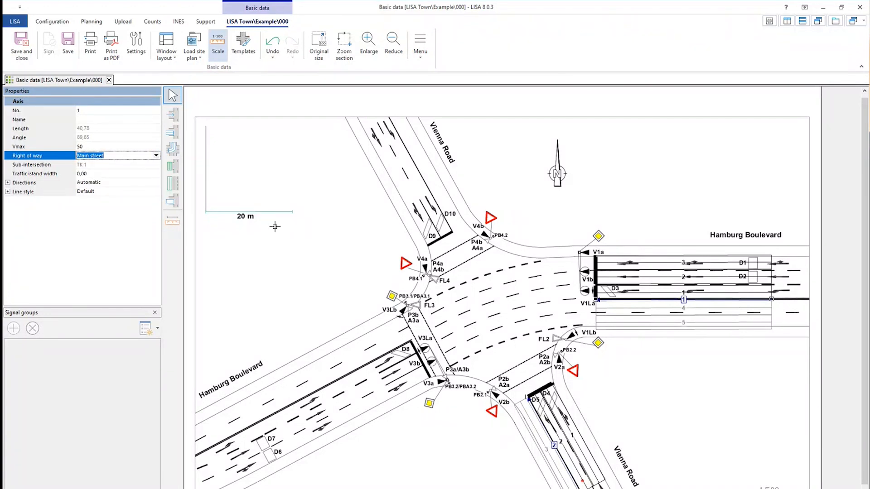
Examine the direction settings of axis 1 and the intersection diagram of Hamburg Boulevard and Vienna Road.
{"action": "double_click", "coordinate": [19, 182]}
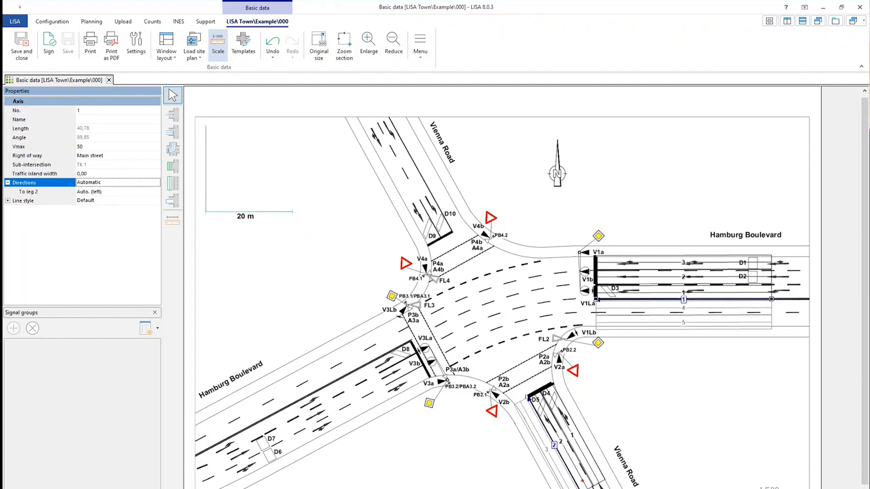
{"action": "left_click", "coordinate": [769, 22]}
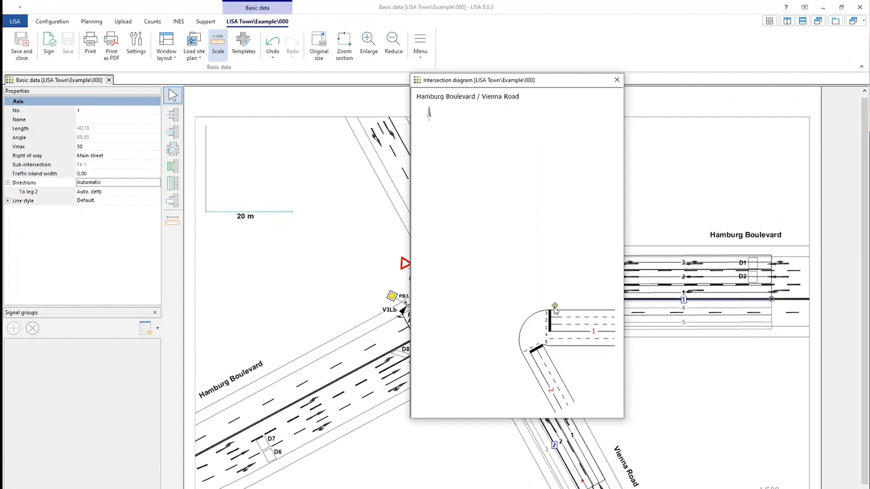
{"action": "left_click", "coordinate": [616, 81]}
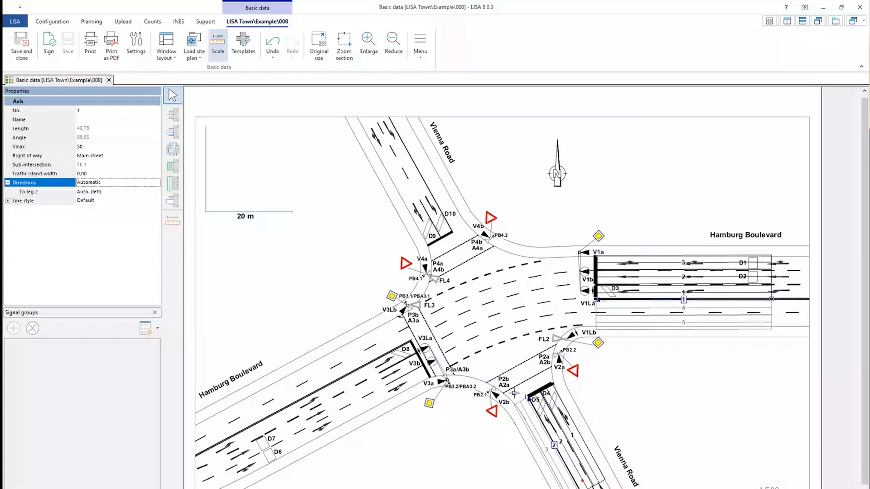
Draw an axis about 47 m long on the western Hamburg Boulevard arm, with three approach lanes and two exit lanes.
{"action": "left_click", "coordinate": [176, 120]}
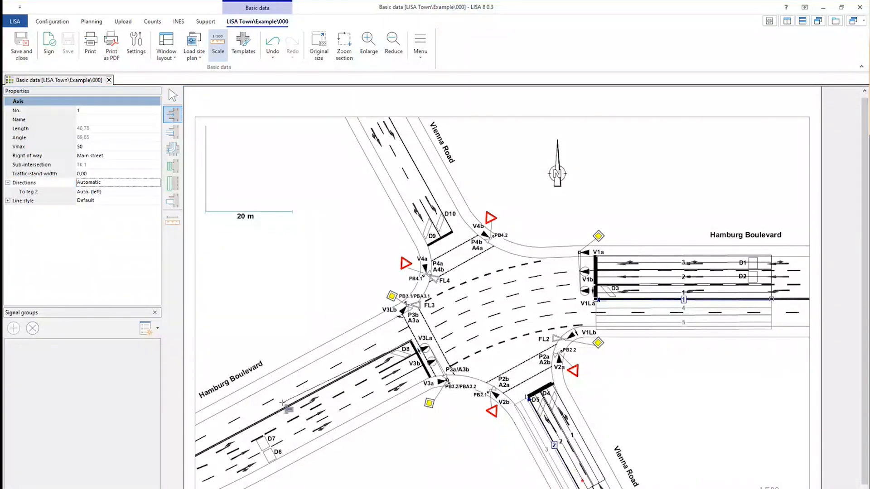
{"action": "left_click_drag", "start_coordinate": [231, 436], "coordinate": [410, 341]}
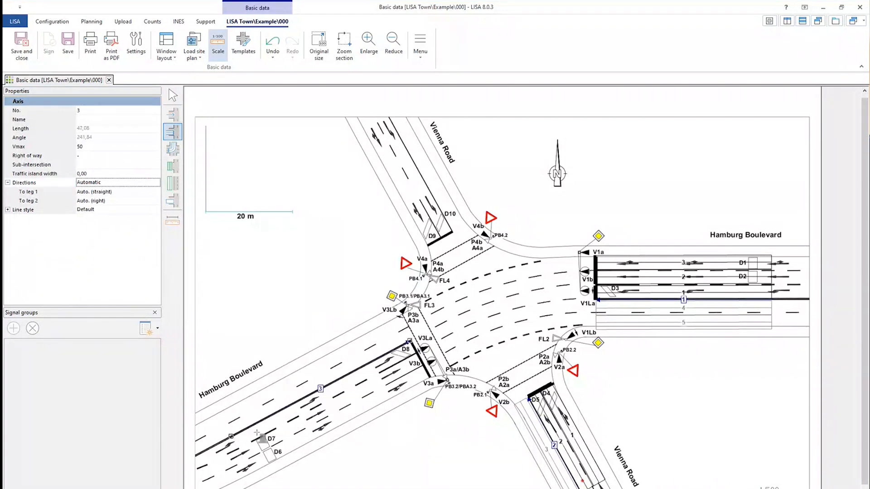
{"action": "left_click", "coordinate": [343, 416]}
{"action": "left_click", "coordinate": [335, 404]}
{"action": "left_click", "coordinate": [330, 392]}
{"action": "left_click", "coordinate": [322, 379]}
{"action": "left_click", "coordinate": [316, 367]}
{"action": "key", "text": "Escape"}
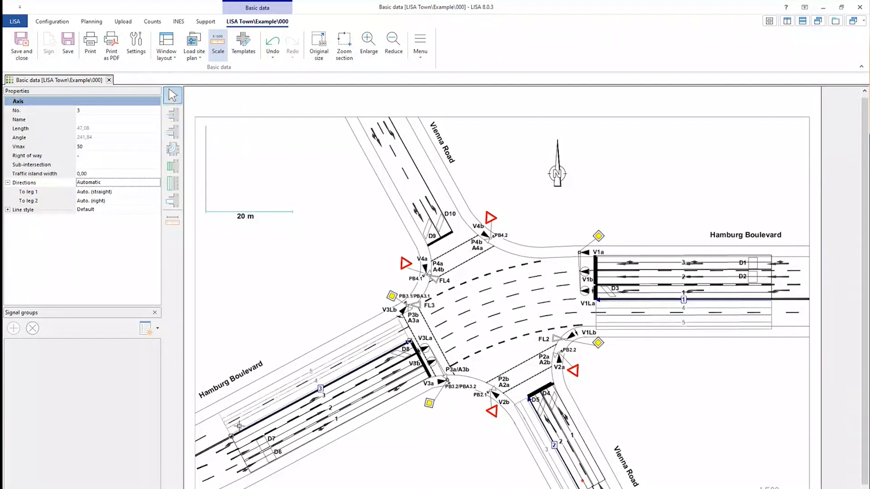
Shift exit lanes 4 and 5 of axis 3 to match the carriageway in the site plan.
{"action": "scroll", "coordinate": [240, 425], "scroll_direction": "up", "scroll_amount": 2}
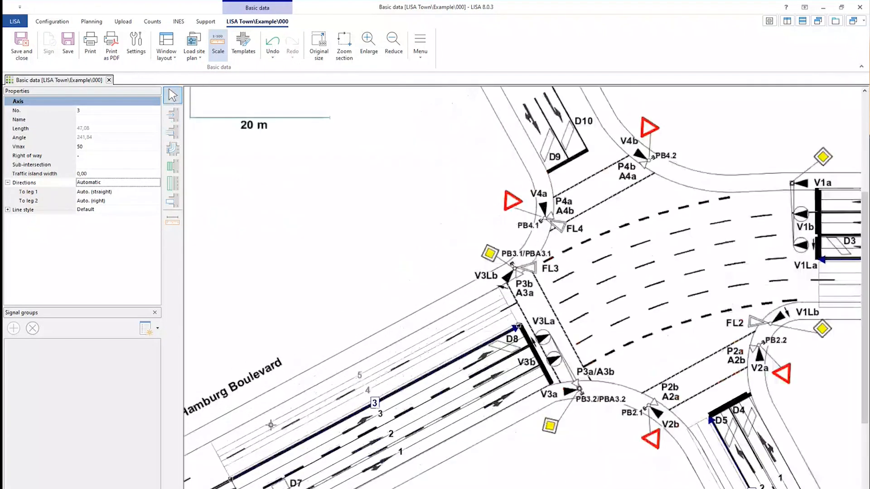
{"action": "left_click", "coordinate": [325, 392]}
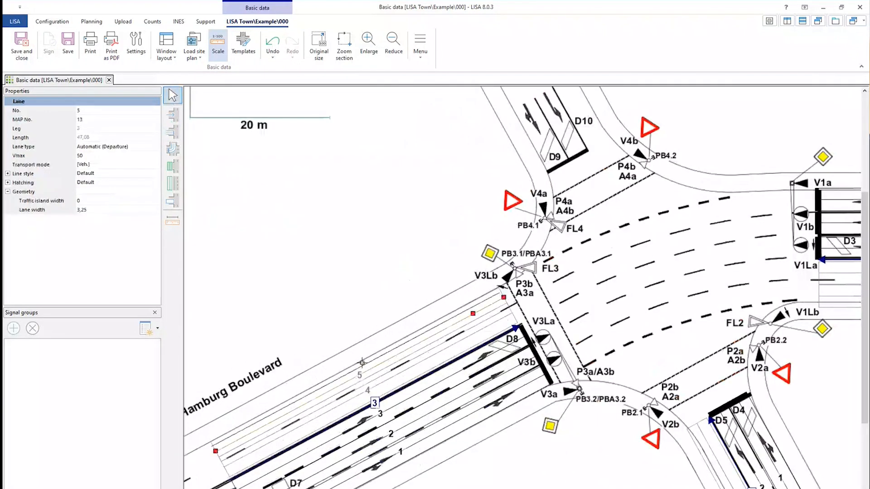
{"action": "left_click", "coordinate": [373, 390]}
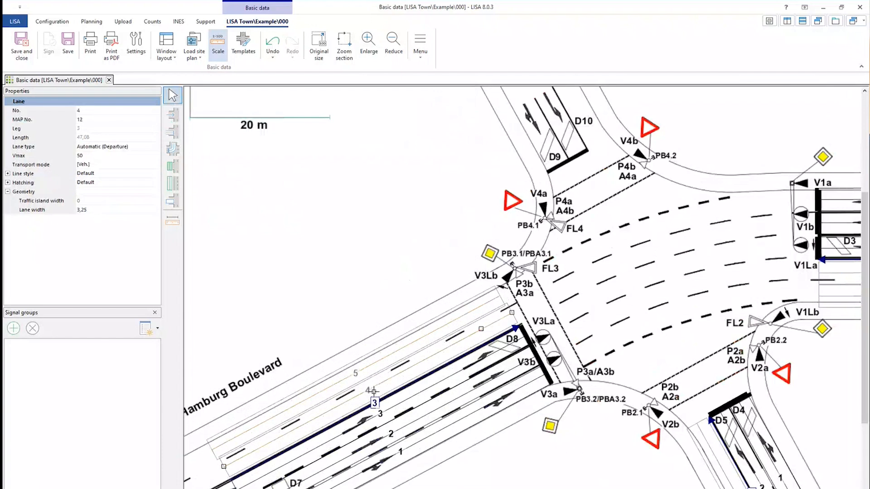
{"action": "left_click", "coordinate": [374, 391]}
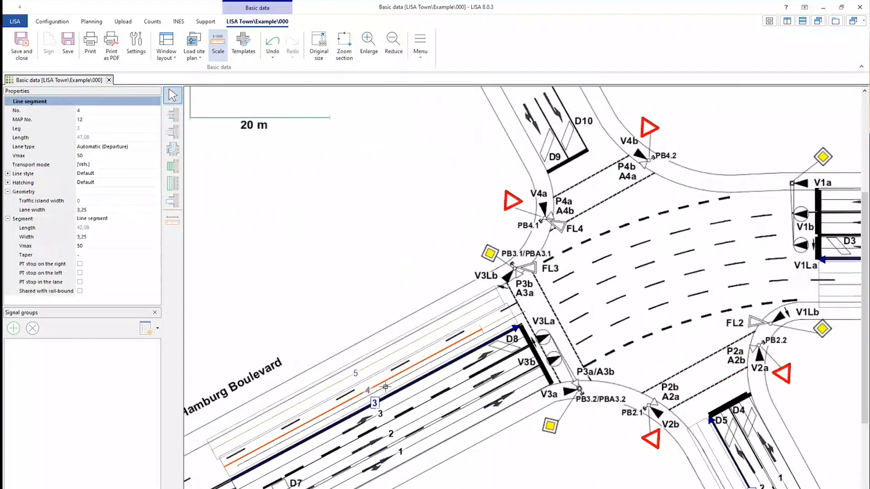
{"action": "left_click", "coordinate": [391, 357]}
{"action": "left_click", "coordinate": [392, 357]}
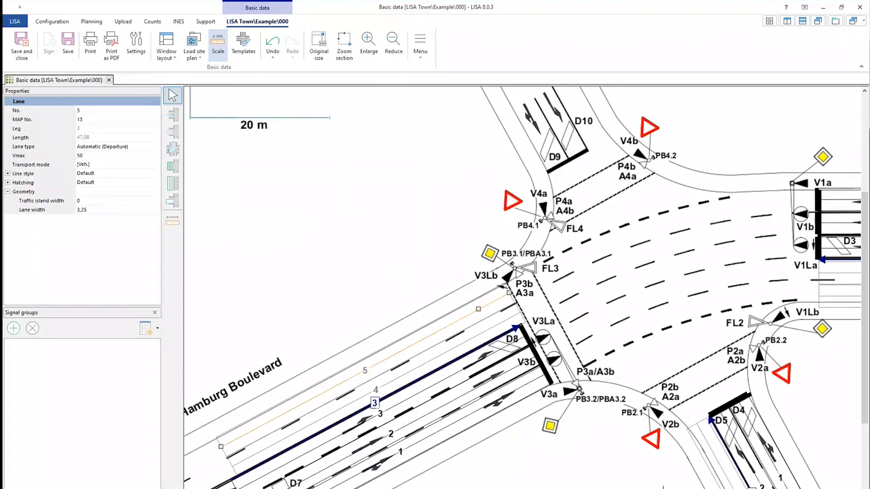
Save the basic data and check the three legs in the intersection diagram.
{"action": "scroll", "coordinate": [646, 398], "scroll_direction": "down", "scroll_amount": 1}
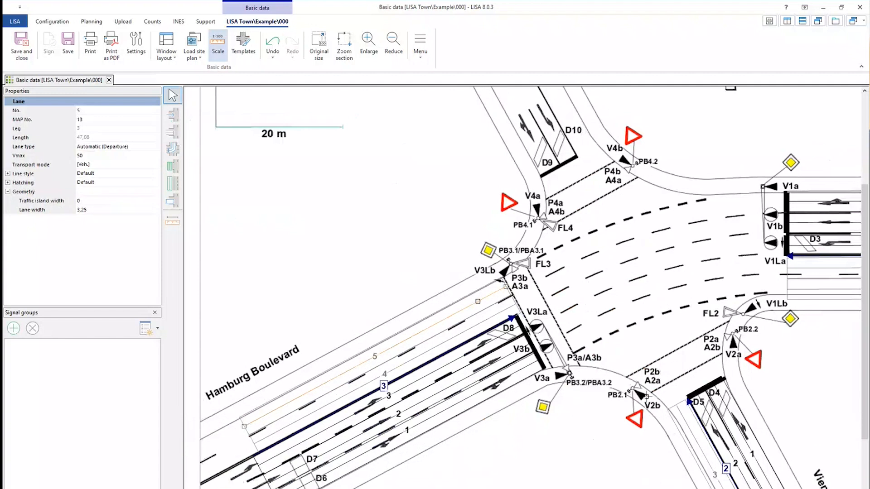
{"action": "scroll", "coordinate": [647, 397], "scroll_direction": "down", "scroll_amount": 1}
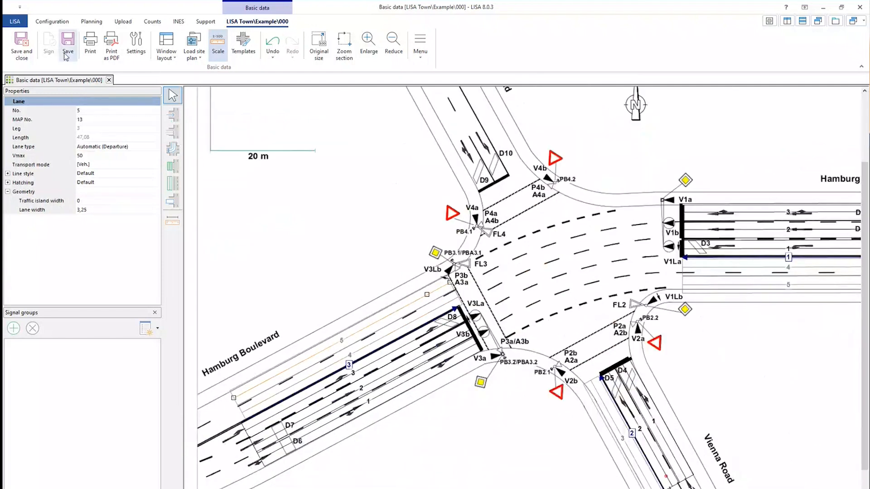
{"action": "left_click", "coordinate": [66, 55]}
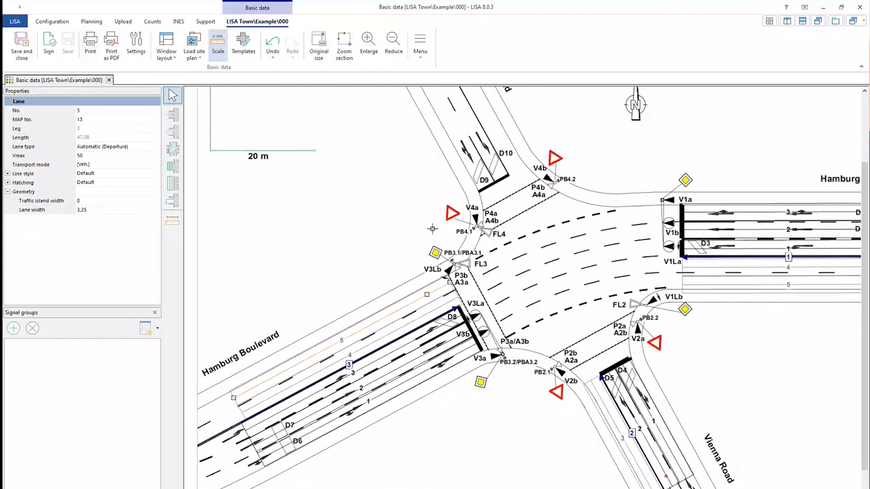
{"action": "left_click", "coordinate": [769, 21]}
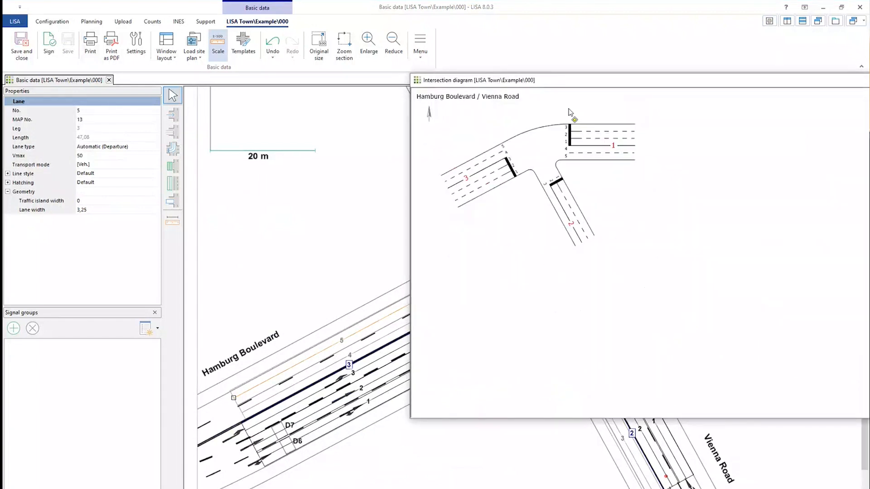
{"action": "left_click_drag", "start_coordinate": [600, 86], "coordinate": [538, 108]}
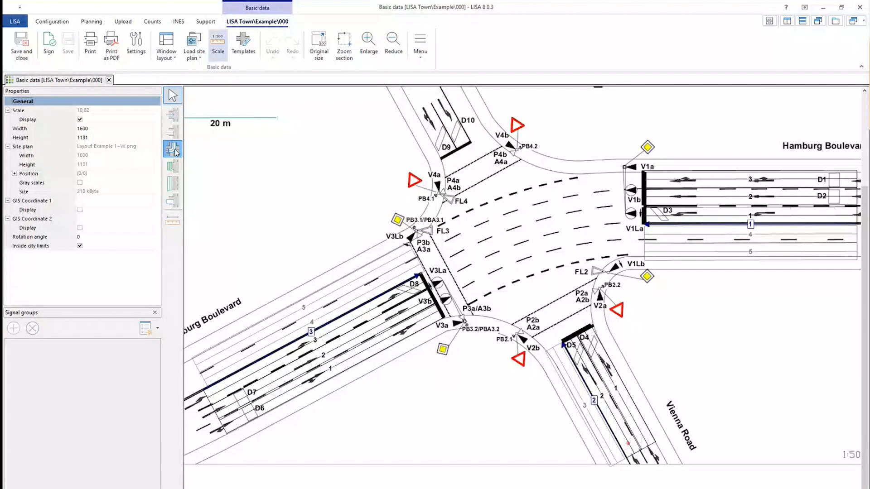
Create a left-turn travel path from leg 1 lane 1 to leg 2 lane 3 and tighten its arc to a radius of about 13.5 m.
{"action": "left_click", "coordinate": [175, 151]}
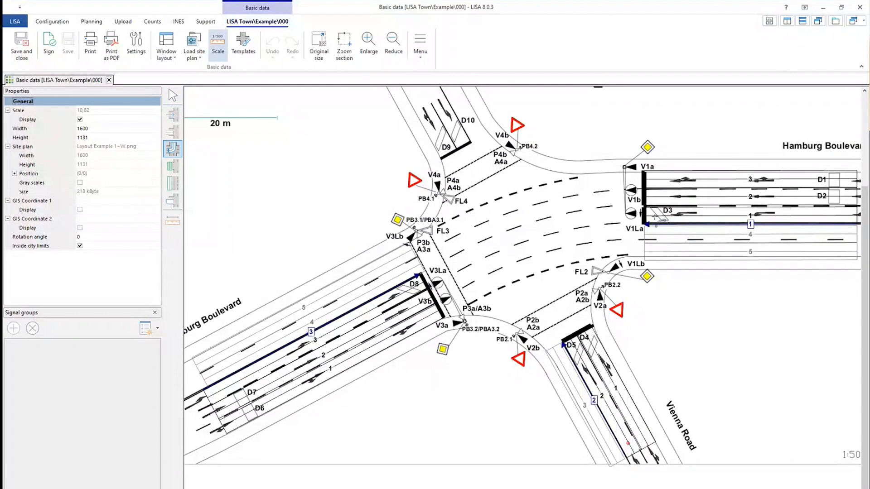
{"action": "left_click", "coordinate": [655, 217]}
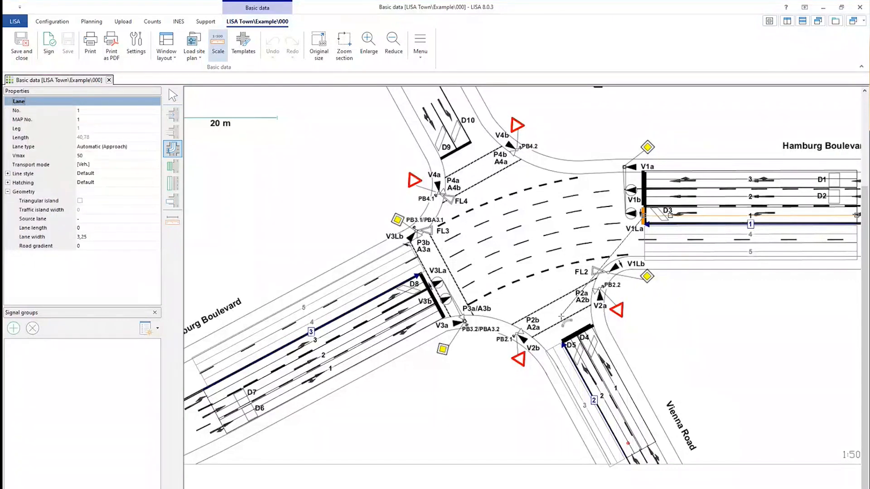
{"action": "left_click", "coordinate": [565, 365]}
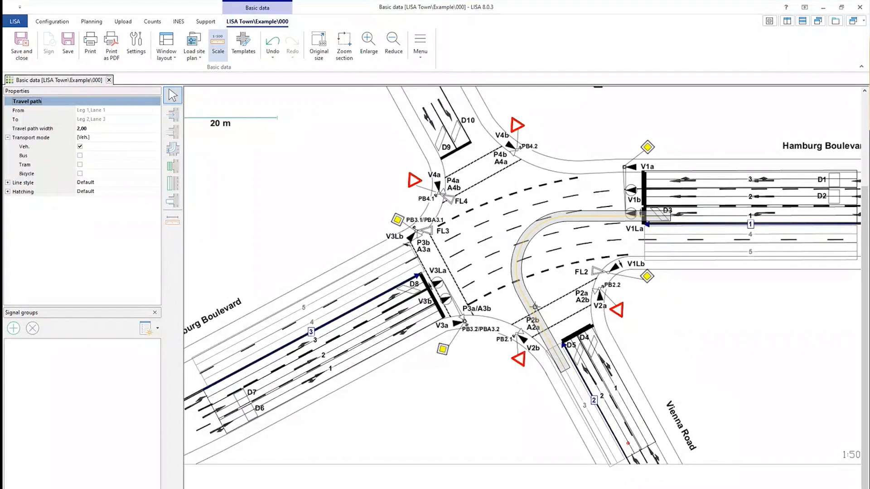
{"action": "left_click", "coordinate": [528, 234]}
{"action": "left_click_drag", "start_coordinate": [529, 235], "coordinate": [538, 251]}
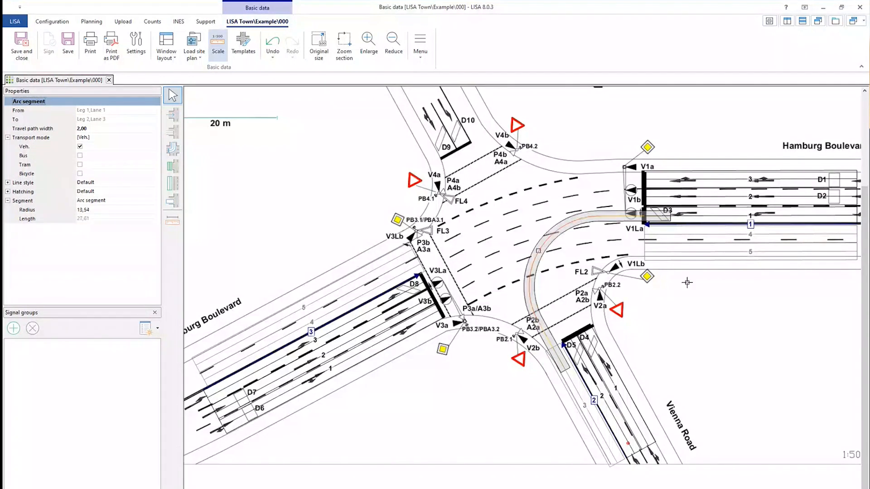
Create straight-ahead travel paths from leg 1 lane 2 to leg 3 lane 4 and from leg 1 lane 3 to leg 3 lane 5.
{"action": "left_click", "coordinate": [172, 149]}
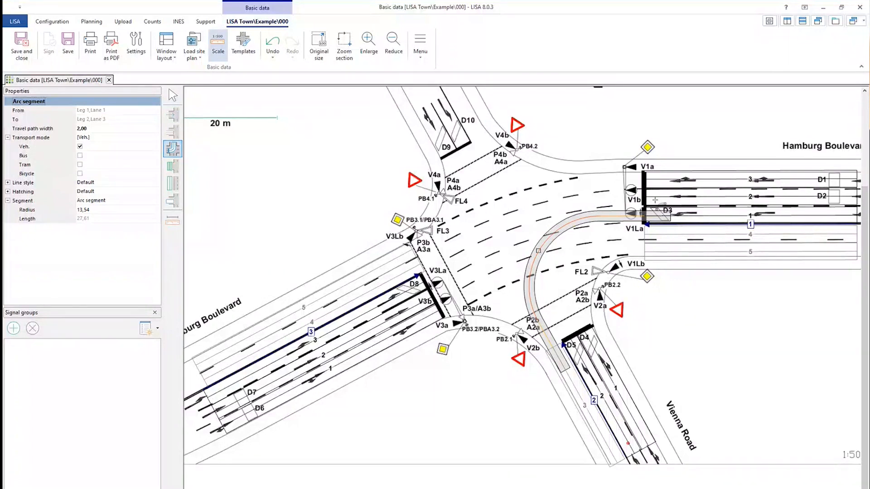
{"action": "left_click_drag", "start_coordinate": [655, 200], "coordinate": [411, 271]}
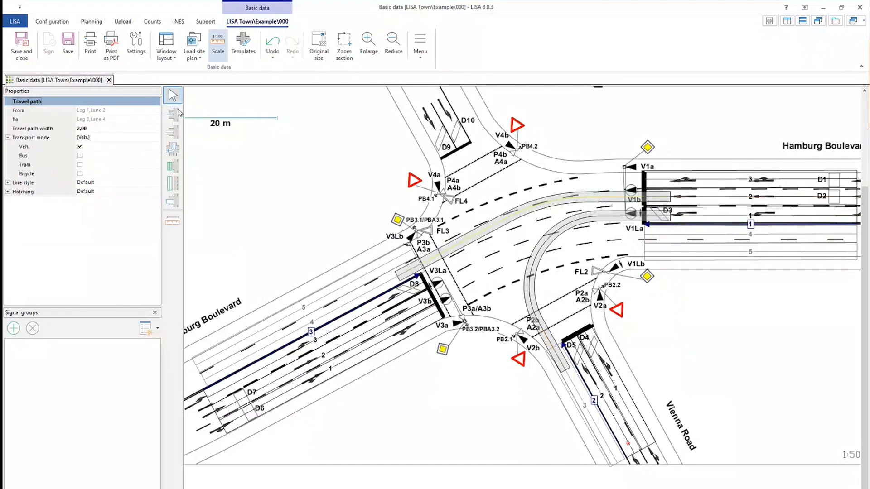
{"action": "left_click", "coordinate": [173, 149]}
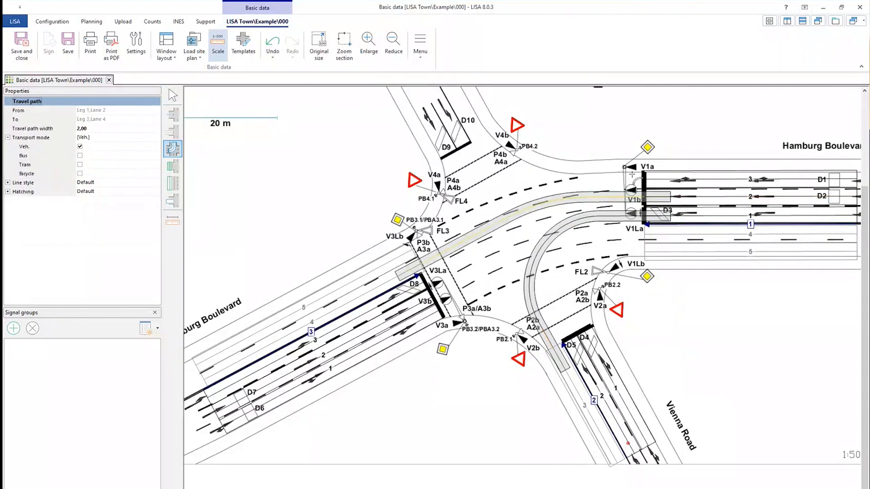
{"action": "left_click_drag", "start_coordinate": [632, 175], "coordinate": [397, 262]}
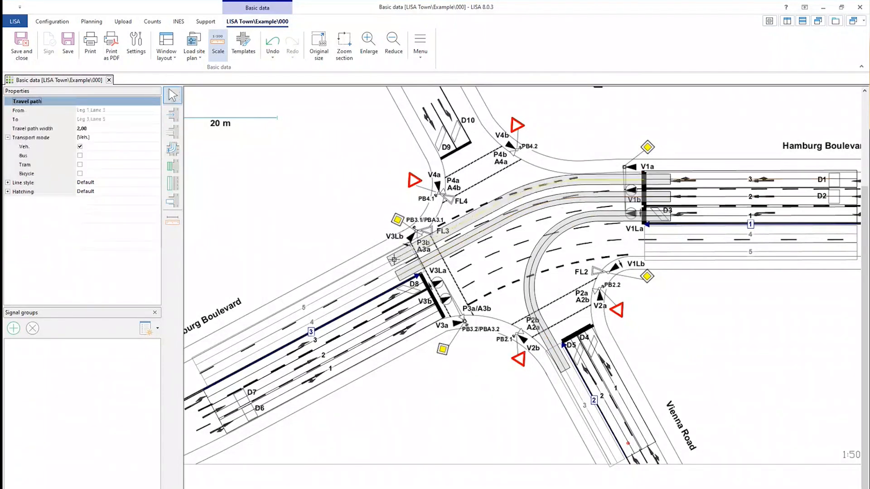
Adjust the curves of the two straight-ahead travel paths leading from leg 1 to leg 3.
{"action": "left_click", "coordinate": [528, 190]}
{"action": "left_click_drag", "start_coordinate": [544, 184], "coordinate": [548, 208]}
{"action": "left_click", "coordinate": [545, 203]}
{"action": "left_click", "coordinate": [559, 242]}
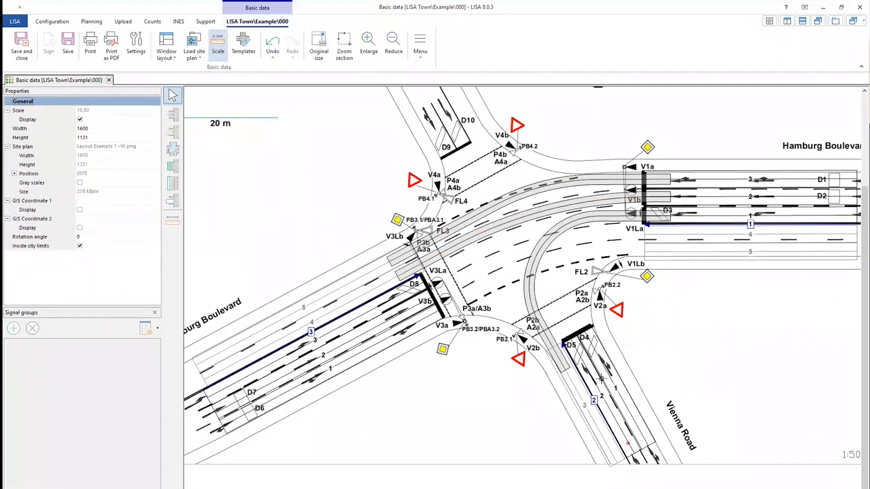
Create travel paths from leg 2 lane 2 on Vienna Road to exit lanes 4 and 5 of leg 3.
{"action": "left_click", "coordinate": [171, 152]}
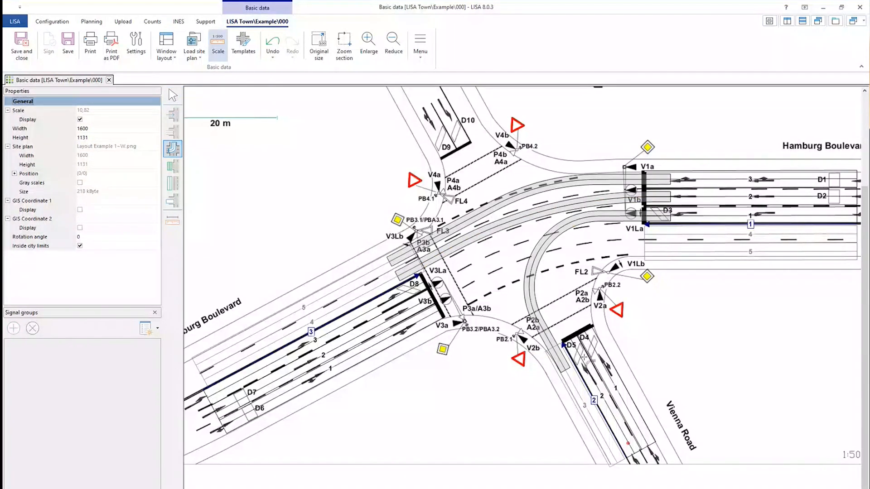
{"action": "left_click", "coordinate": [588, 375]}
{"action": "left_click", "coordinate": [392, 276]}
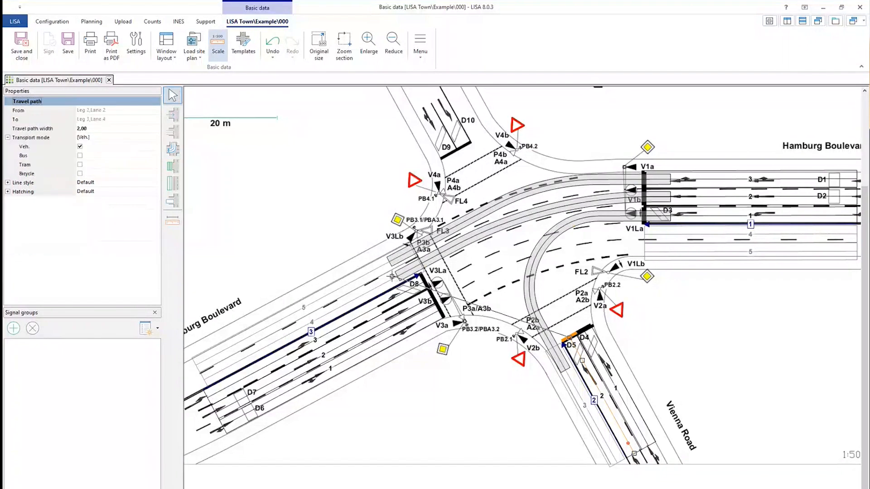
{"action": "left_click", "coordinate": [175, 154]}
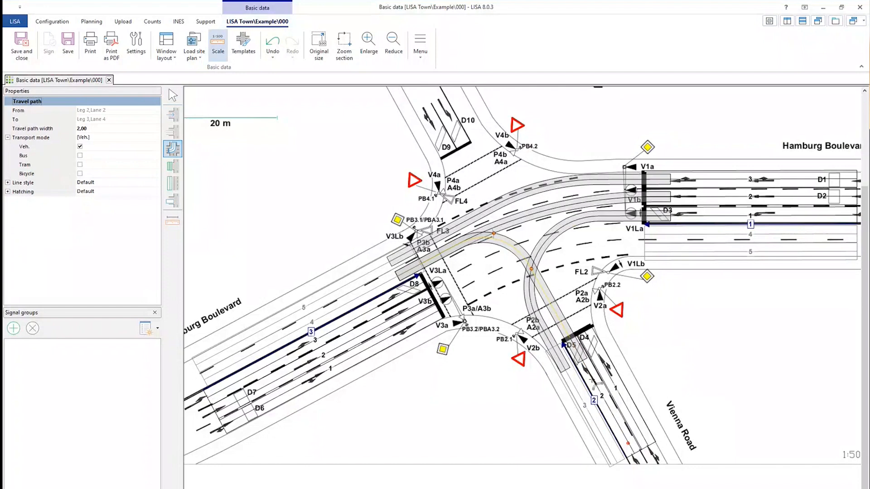
{"action": "left_click", "coordinate": [587, 334]}
{"action": "left_click", "coordinate": [389, 262]}
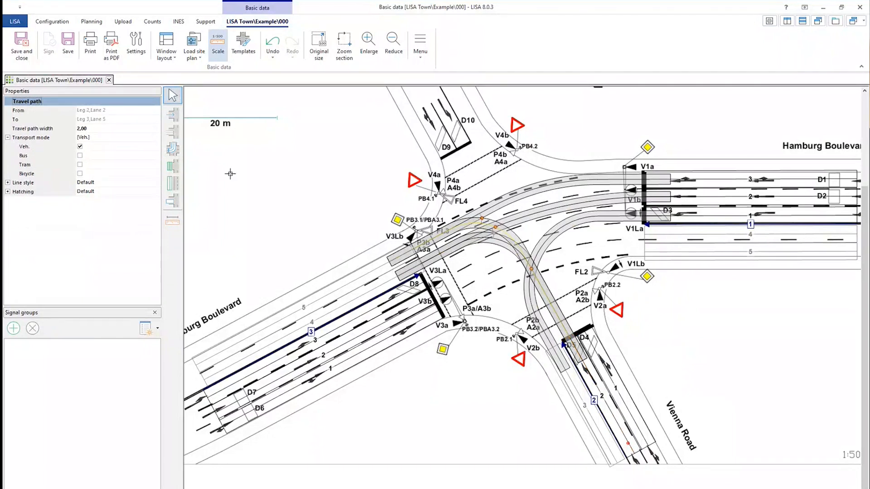
Save the basic data and check the lane arrows in the intersection diagram.
{"action": "left_click", "coordinate": [68, 45]}
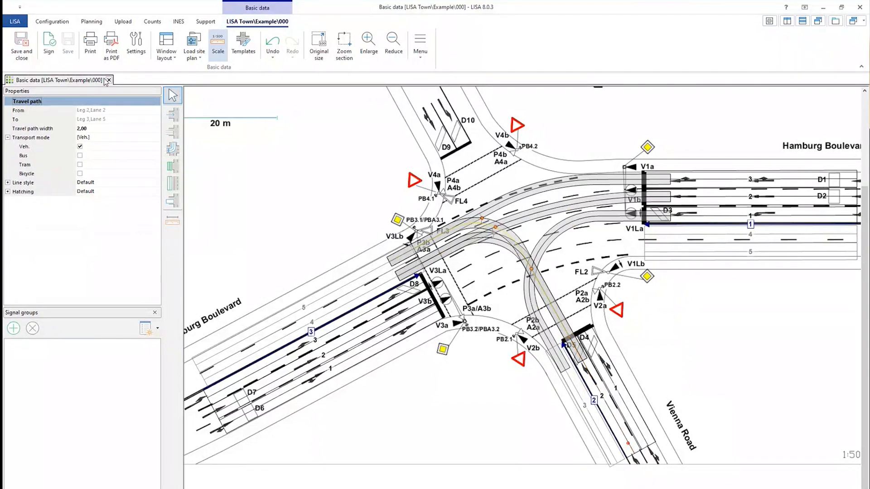
{"action": "left_click", "coordinate": [770, 22]}
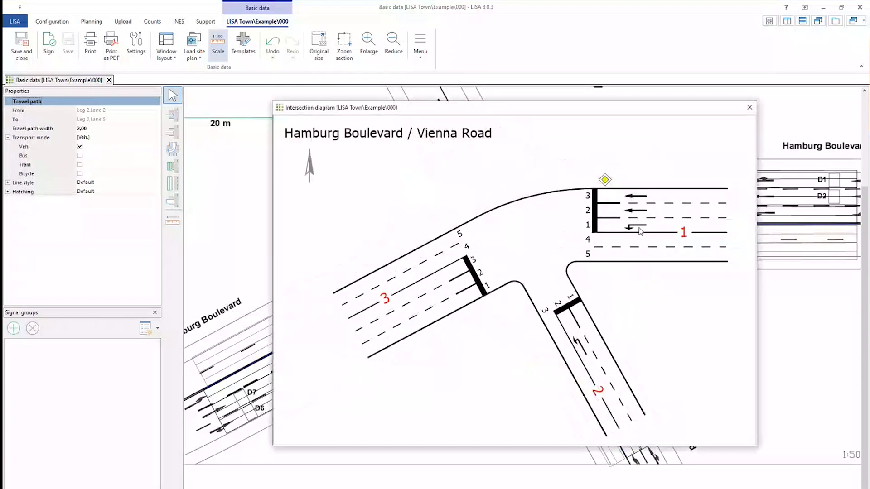
{"action": "left_click_drag", "start_coordinate": [608, 109], "coordinate": [547, 112]}
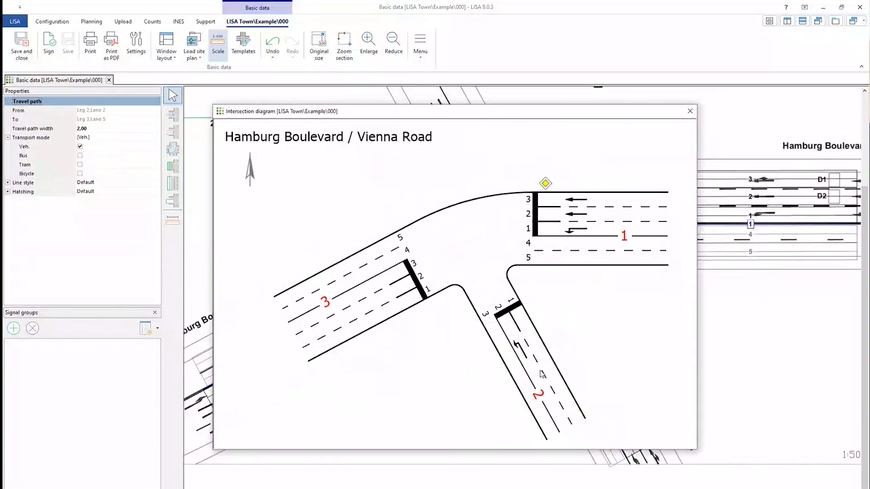
{"action": "left_click", "coordinate": [690, 112]}
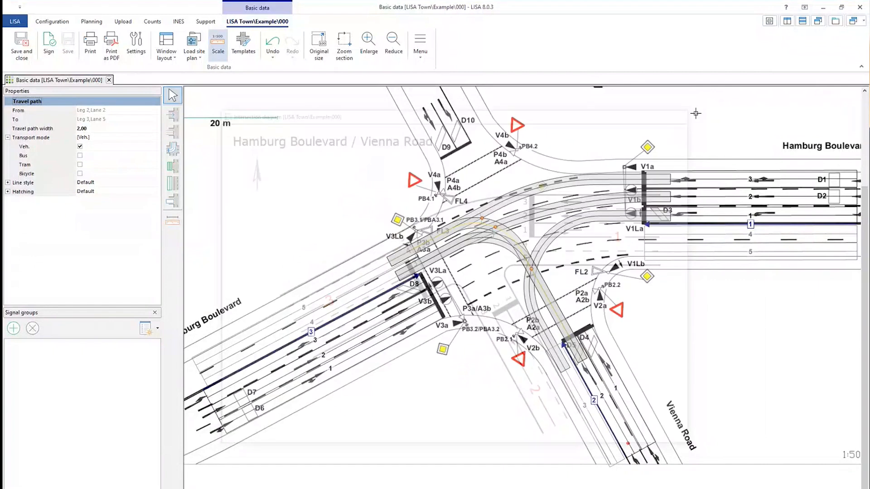
Enable the Bus and Bicycle transport modes for the travel path from leg 1 lane 3 to leg 3 lane 5.
{"action": "left_click", "coordinate": [603, 181]}
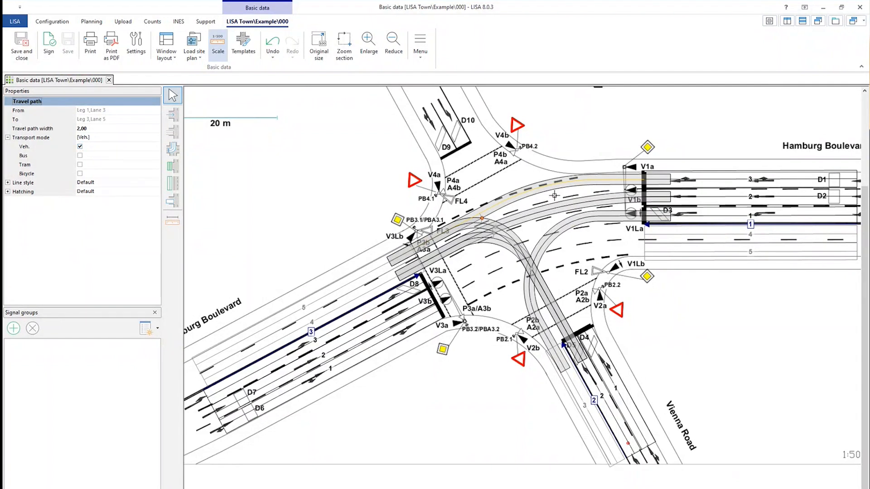
{"action": "left_click", "coordinate": [80, 156]}
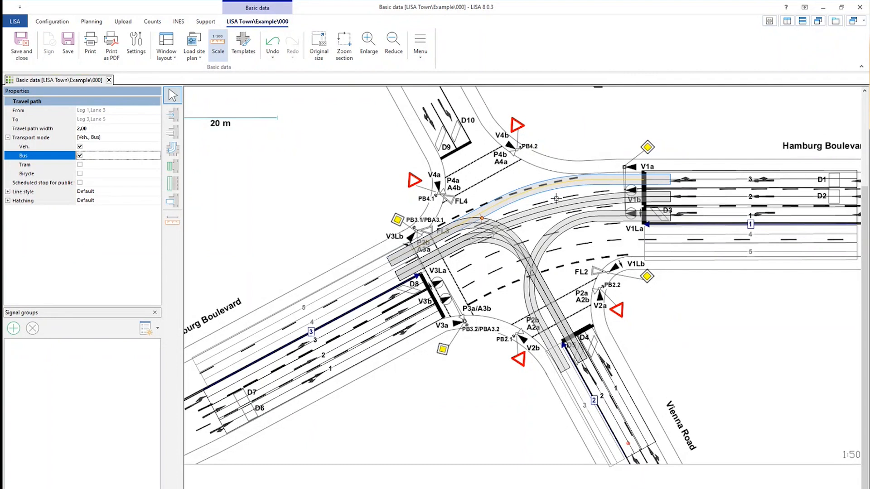
{"action": "left_click", "coordinate": [80, 174]}
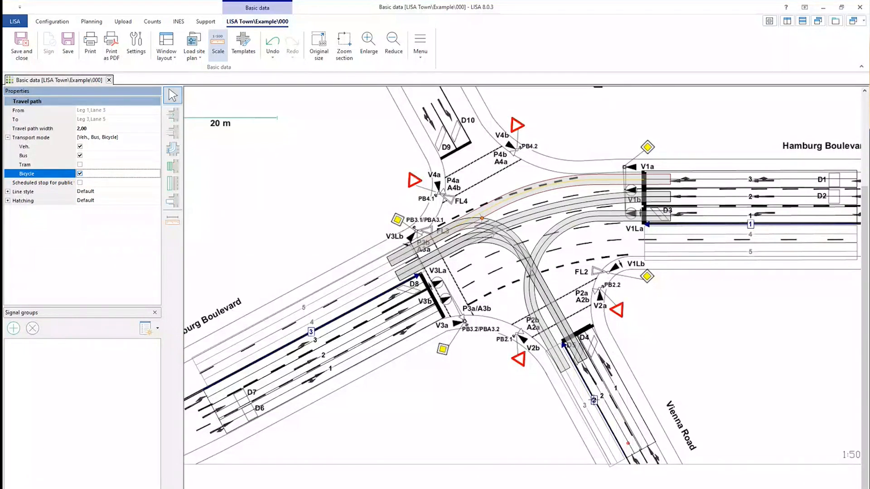
Add an extra approach lane, lane 4, on the outer side of leg 2 on Vienna Road.
{"action": "left_click", "coordinate": [594, 400]}
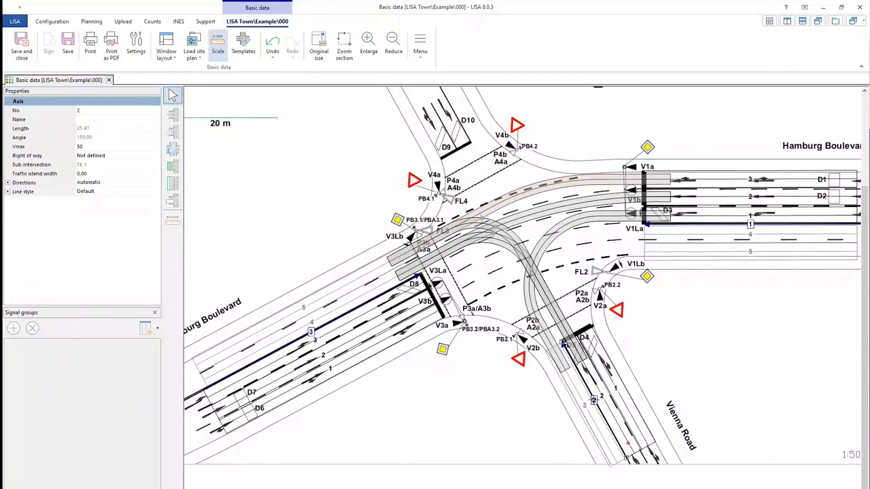
{"action": "left_click", "coordinate": [171, 134]}
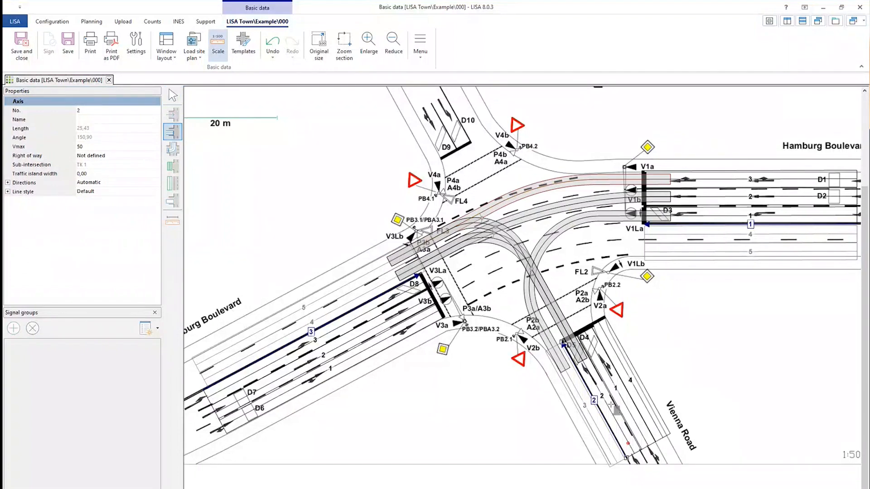
{"action": "key", "text": "Escape"}
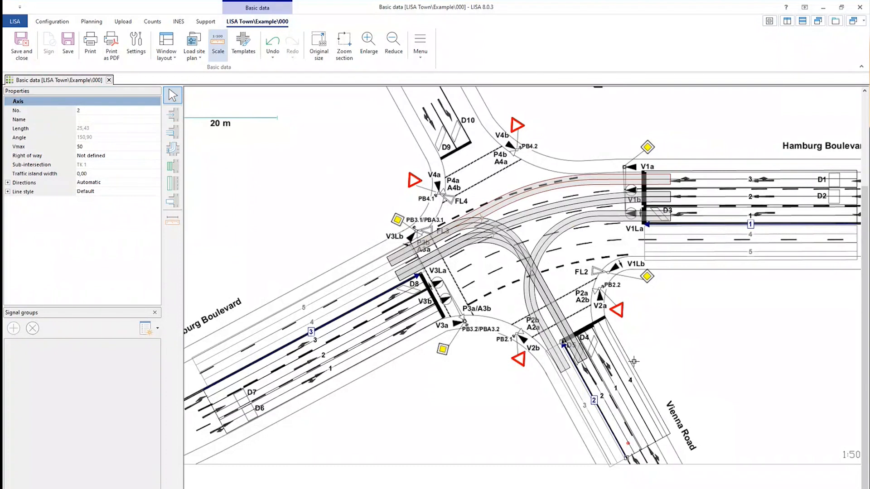
Create a travel path from leg 2 lane 4 to leg 1 lane 5 and allow only the Bicycle transport mode on it.
{"action": "left_click", "coordinate": [631, 375]}
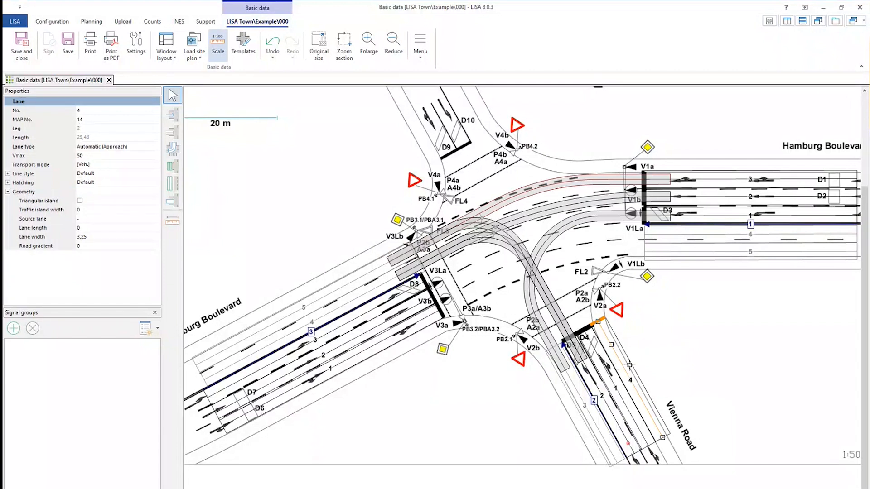
{"action": "left_click", "coordinate": [680, 252]}
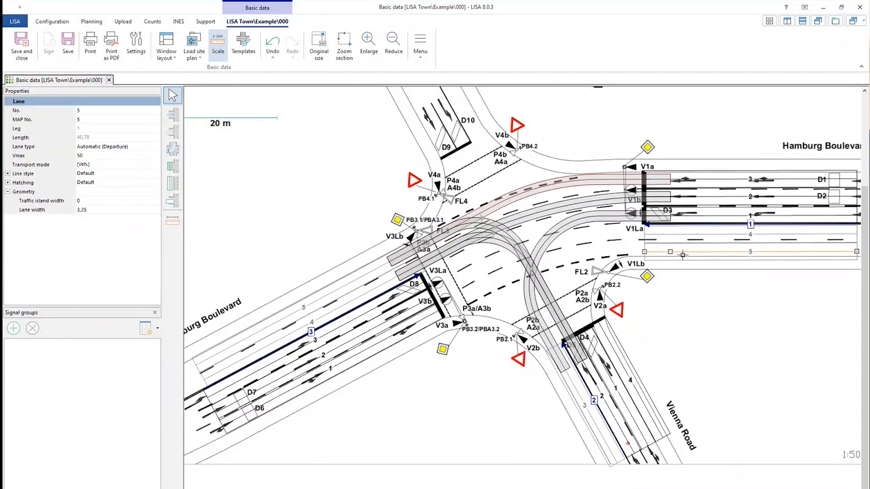
{"action": "left_click", "coordinate": [173, 152]}
{"action": "left_click", "coordinate": [612, 343]}
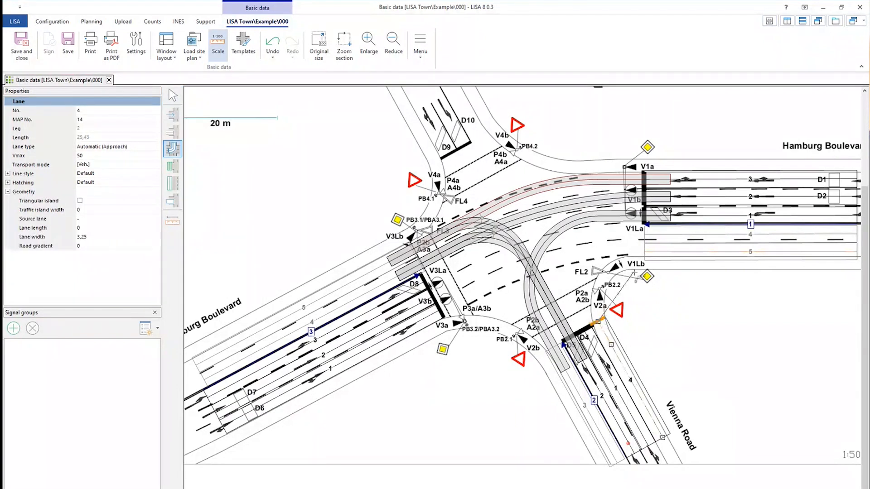
{"action": "left_click", "coordinate": [658, 252]}
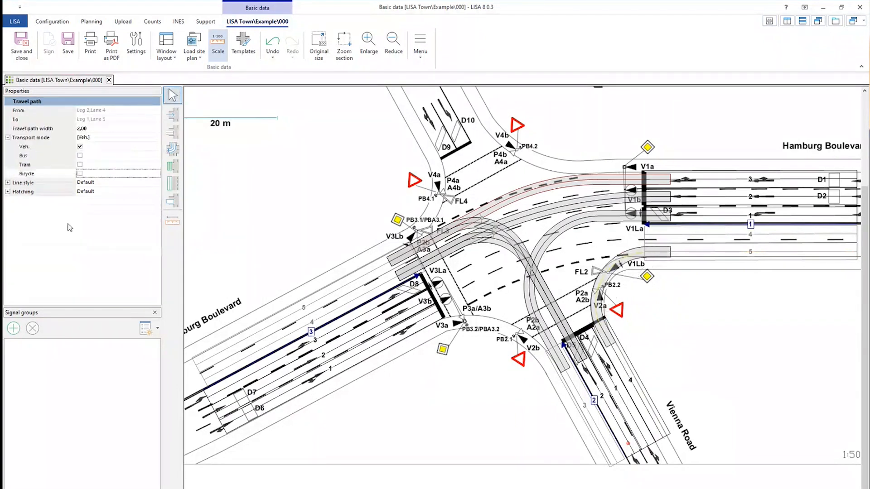
{"action": "left_click", "coordinate": [80, 174]}
{"action": "left_click", "coordinate": [80, 147]}
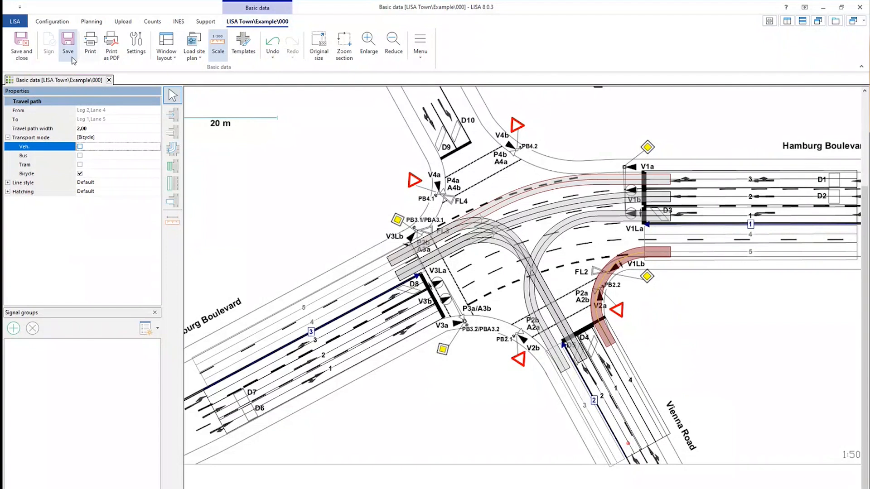
Save the basic data and check the display of the bicycle lane in the intersection diagram.
{"action": "left_click", "coordinate": [72, 58]}
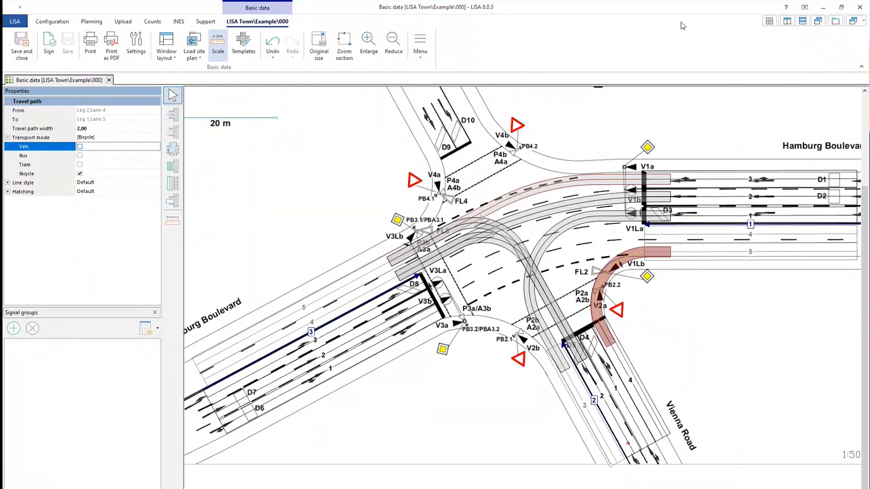
{"action": "left_click", "coordinate": [770, 22]}
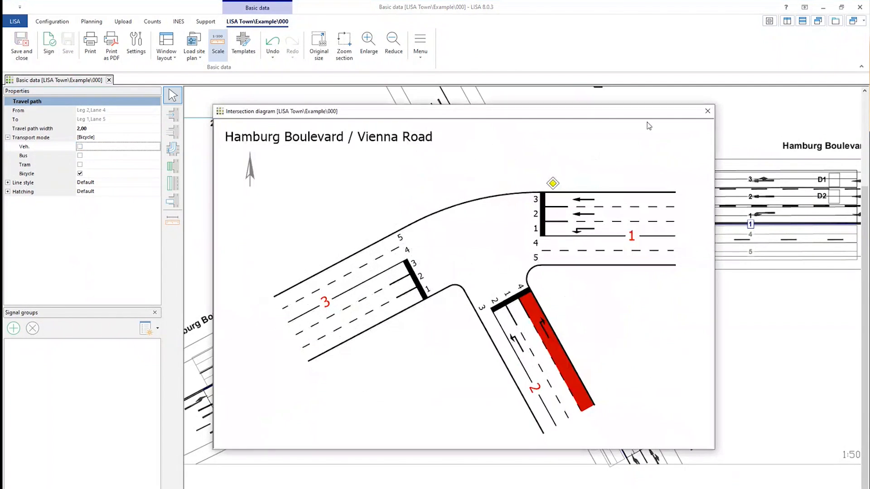
{"action": "left_click", "coordinate": [708, 112]}
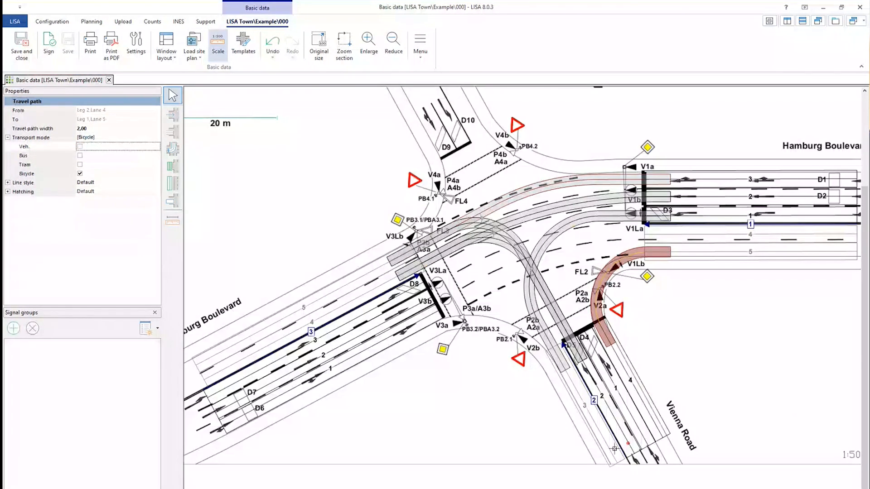
Delete the bicycle travel path to leg 1 together with lane 4 of leg 2.
{"action": "scroll", "coordinate": [657, 300], "scroll_direction": "down", "scroll_amount": 1}
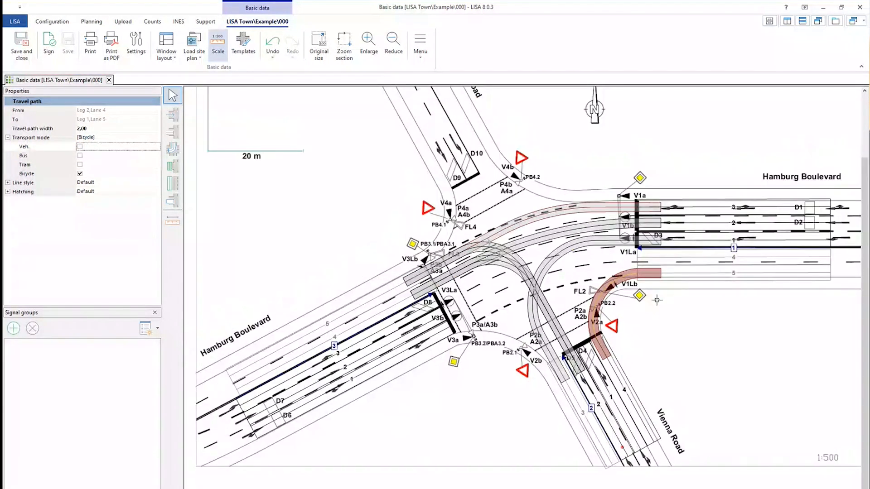
{"action": "scroll", "coordinate": [657, 300], "scroll_direction": "down", "scroll_amount": 1}
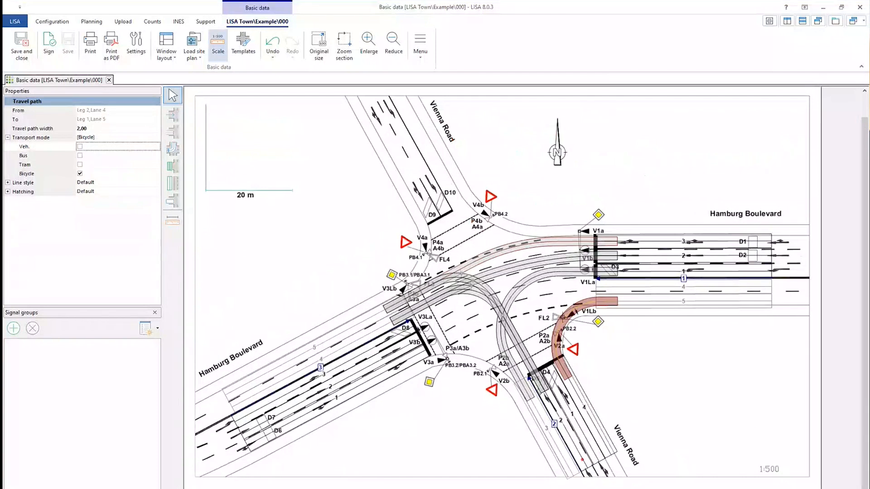
{"action": "left_click", "coordinate": [572, 312]}
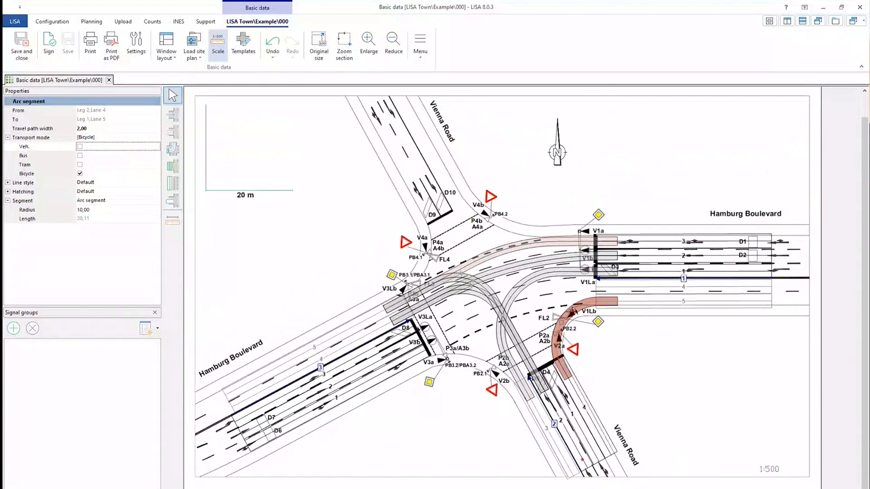
{"action": "key", "text": "Delete"}
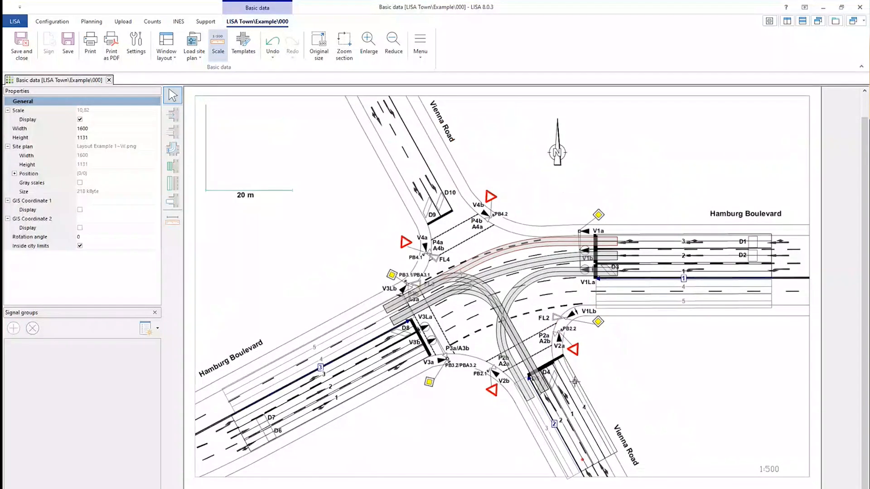
{"action": "left_click", "coordinate": [574, 382]}
{"action": "key", "text": "Delete"}
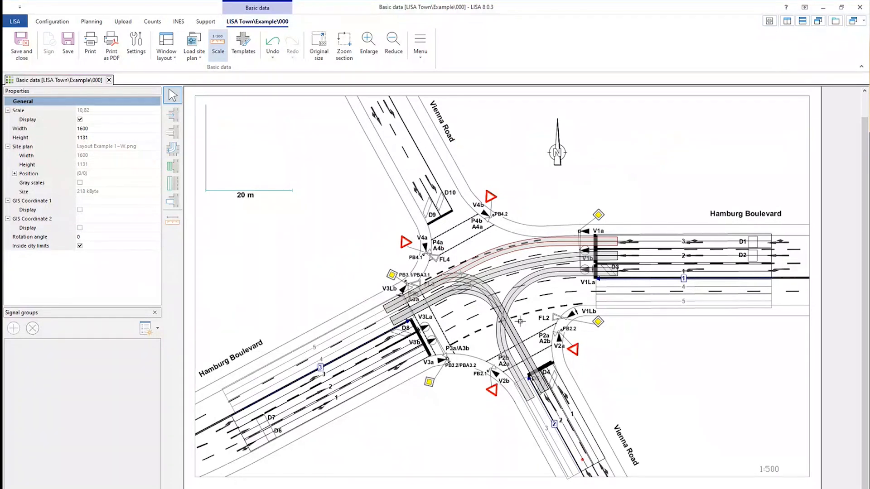
Hide all travel paths and draw a pedestrian crossing about 15 m long across leg 2, between P2b/A2a and P2a/A2b.
{"action": "right_click", "coordinate": [297, 224]}
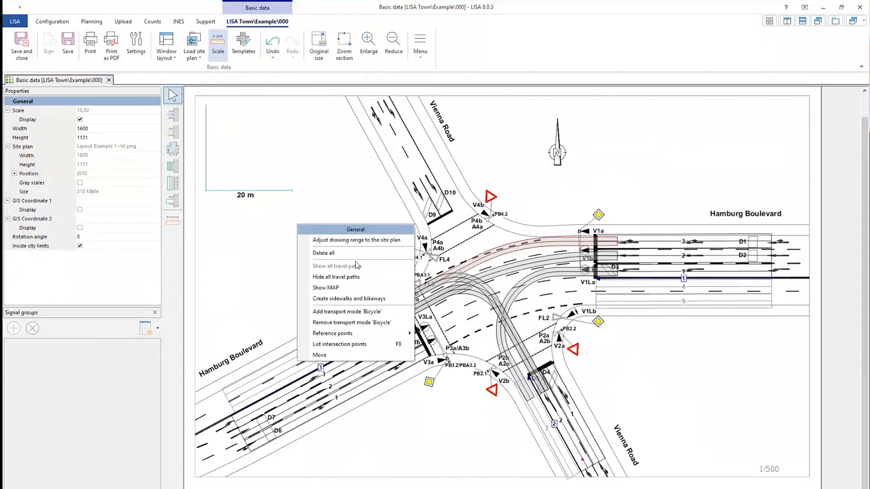
{"action": "left_click", "coordinate": [349, 277]}
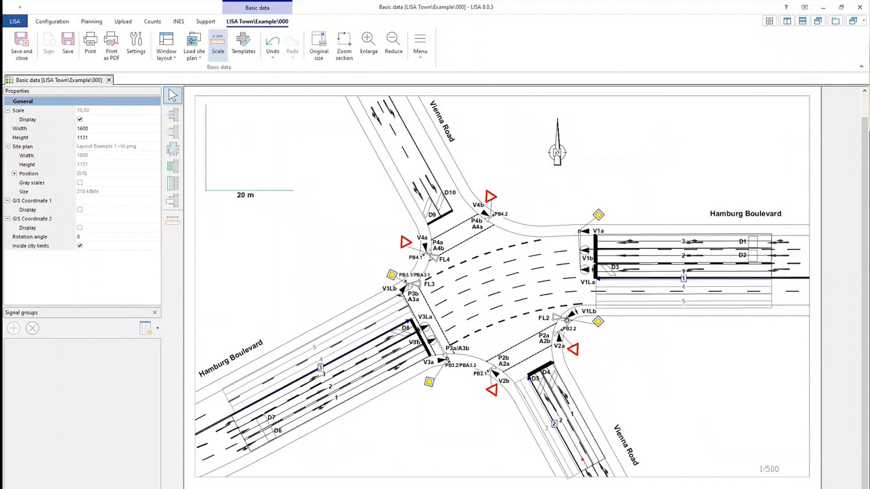
{"action": "left_click", "coordinate": [173, 166]}
{"action": "scroll", "coordinate": [497, 382], "scroll_direction": "up", "scroll_amount": 4}
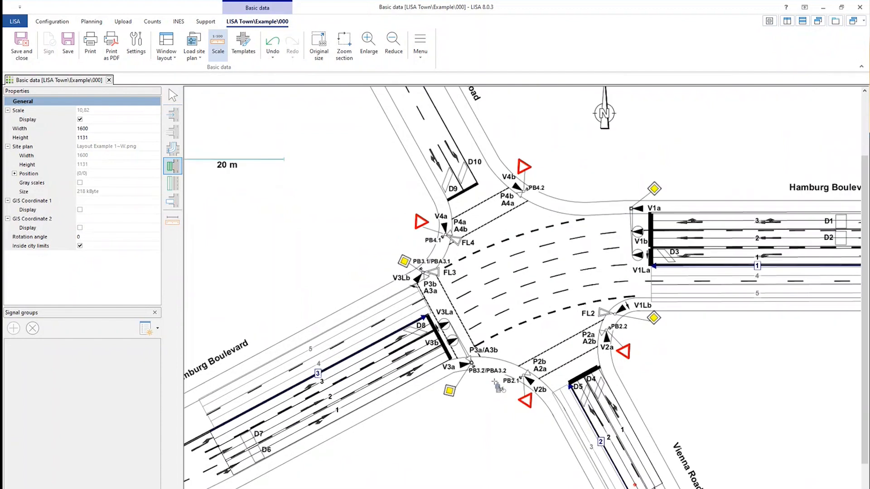
{"action": "scroll", "coordinate": [548, 399], "scroll_direction": "up", "scroll_amount": 3}
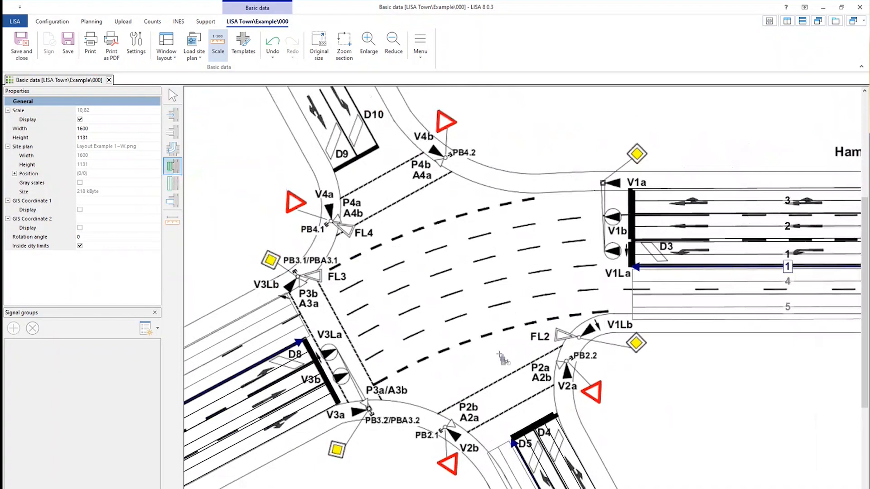
{"action": "left_click_drag", "start_coordinate": [457, 422], "coordinate": [557, 368]}
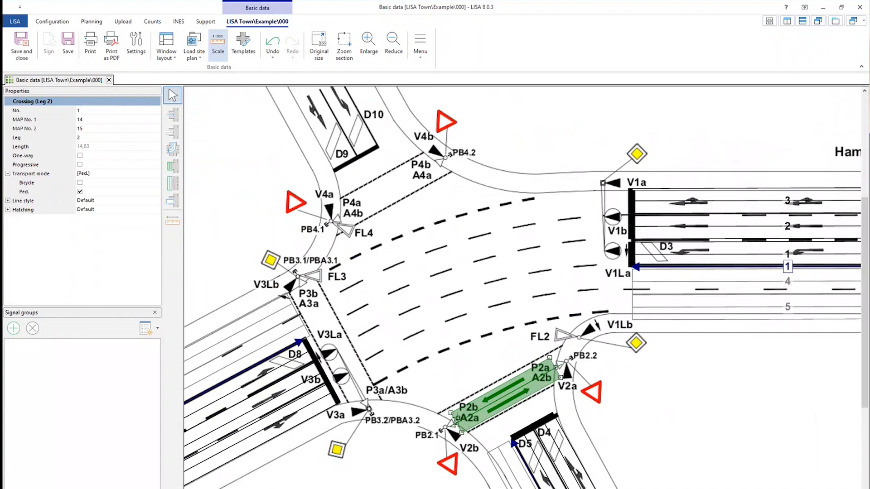
Fit the four corners of the leg 2 crossing to the dashed crosswalk lines of the site plan.
{"action": "left_click_drag", "start_coordinate": [451, 414], "coordinate": [437, 412]}
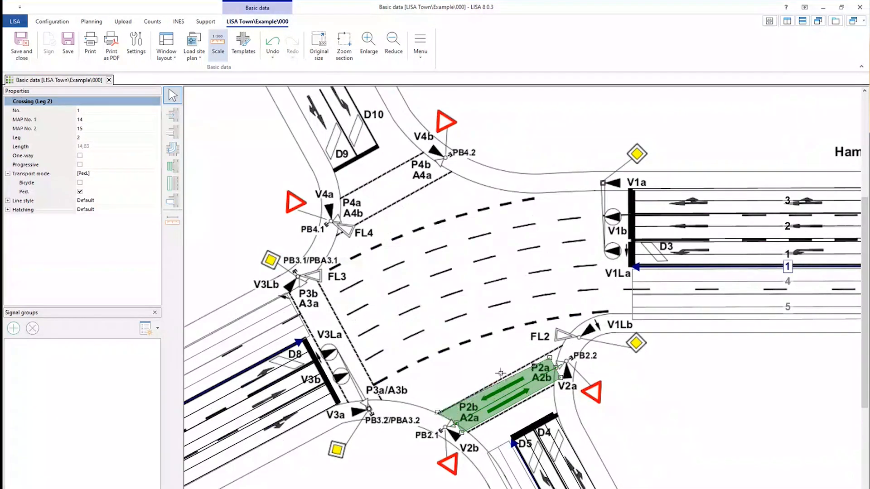
{"action": "left_click_drag", "start_coordinate": [550, 358], "coordinate": [561, 346]}
{"action": "left_click_drag", "start_coordinate": [559, 378], "coordinate": [553, 383]}
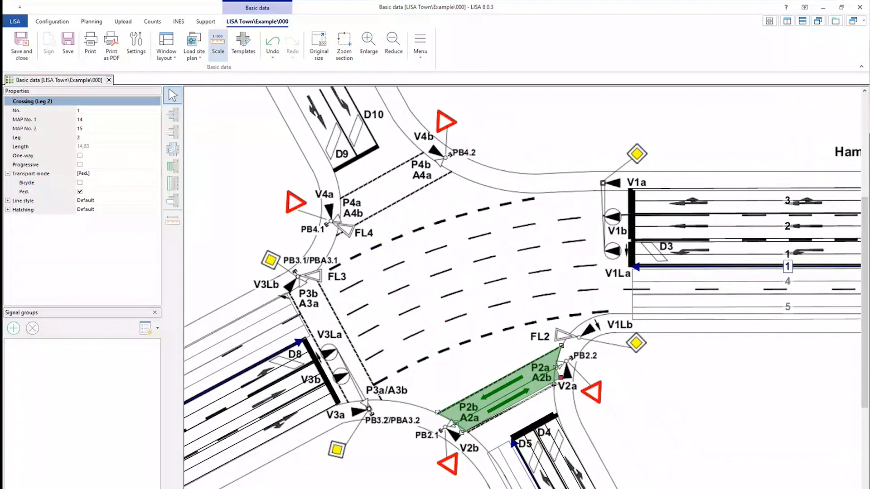
{"action": "left_click_drag", "start_coordinate": [461, 432], "coordinate": [465, 432]}
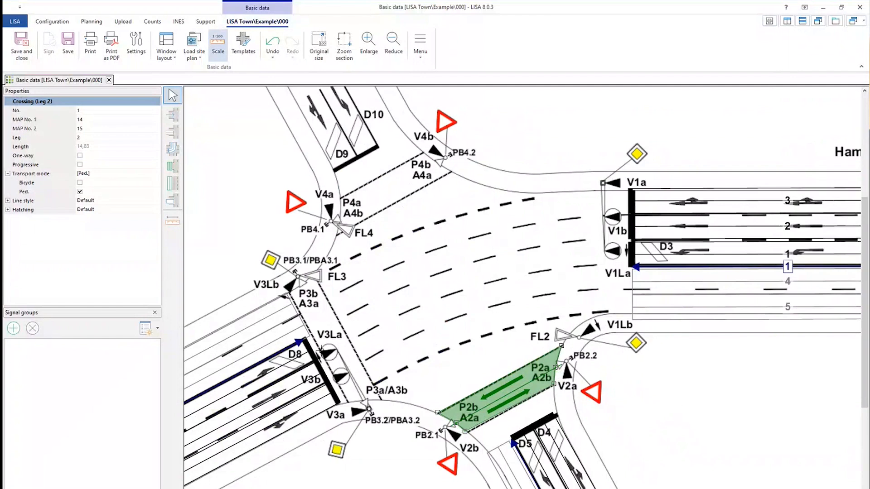
Draw a pedestrian crossing about 17 m long across leg 3, fitted to the dashed crosswalk lines, and save the basic data.
{"action": "left_click", "coordinate": [172, 166]}
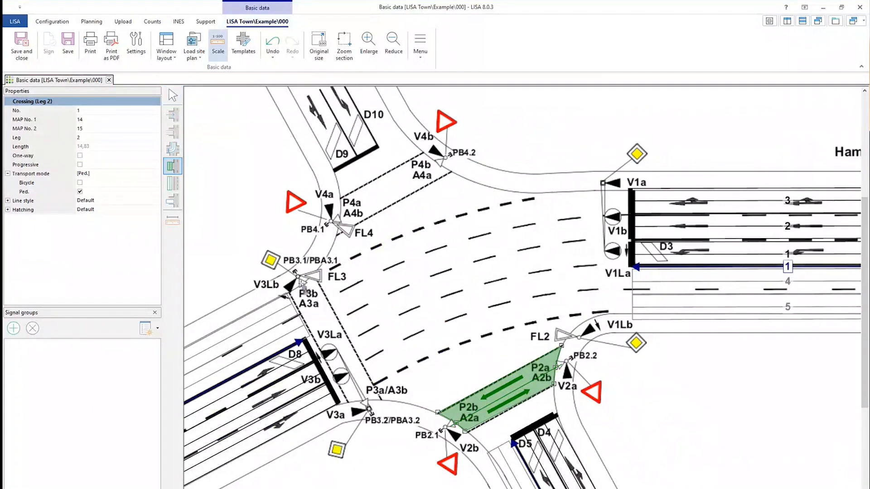
{"action": "left_click_drag", "start_coordinate": [299, 281], "coordinate": [365, 402]}
{"action": "left_click", "coordinate": [173, 95]}
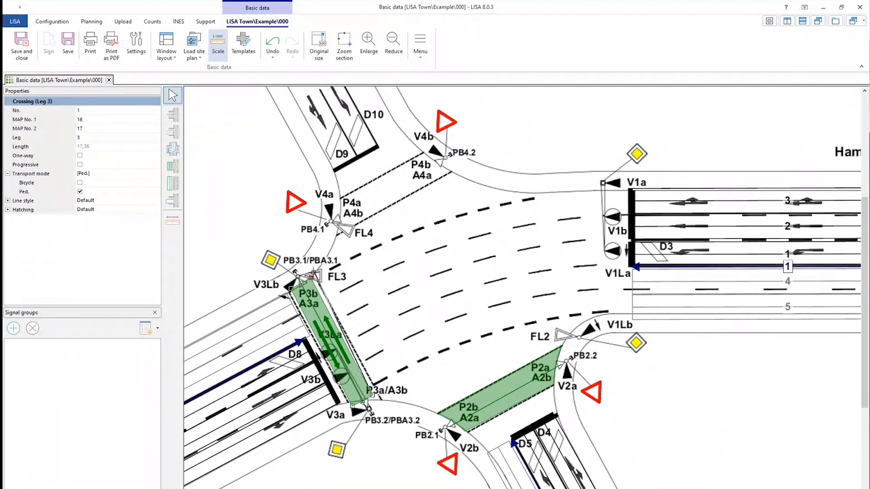
{"action": "left_click_drag", "start_coordinate": [375, 397], "coordinate": [347, 401]}
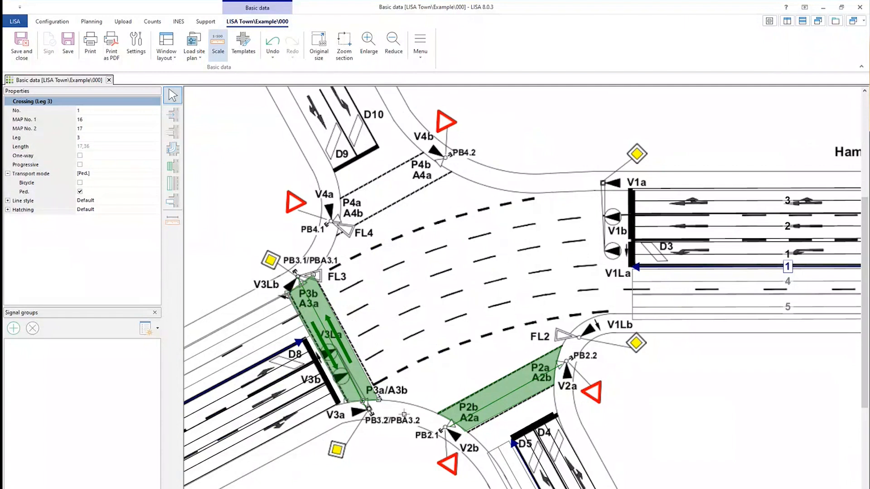
{"action": "left_click", "coordinate": [68, 45]}
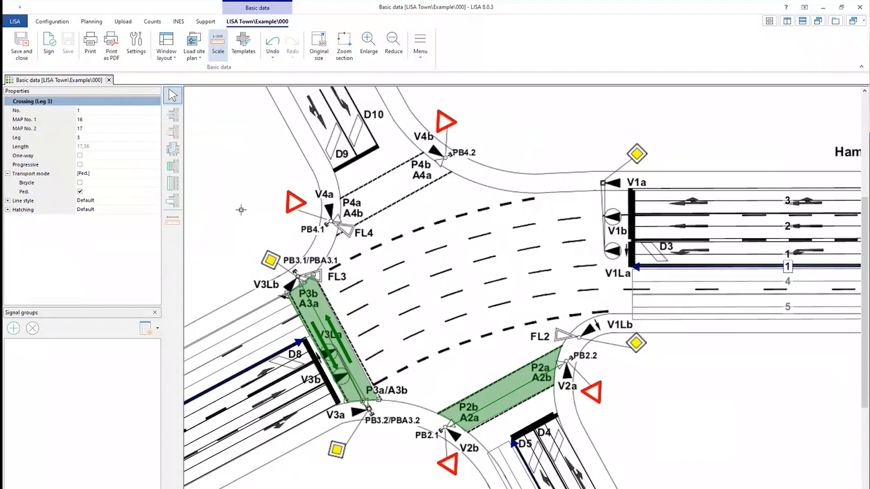
Add signal group V1 with allocated type Veh to lane 3 of leg 1.
{"action": "scroll", "coordinate": [349, 327], "scroll_direction": "down", "scroll_amount": 1}
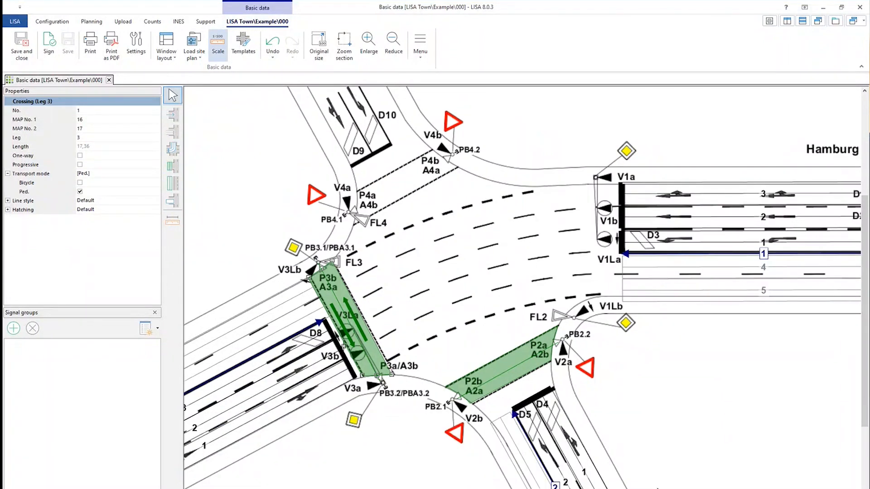
{"action": "scroll", "coordinate": [344, 346], "scroll_direction": "down", "scroll_amount": 1}
{"action": "scroll", "coordinate": [549, 389], "scroll_direction": "down", "scroll_amount": 1}
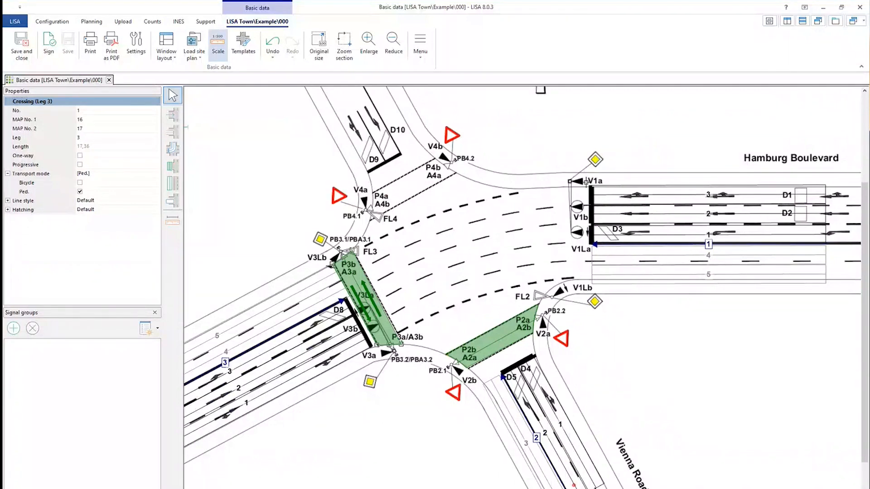
{"action": "left_click", "coordinate": [692, 196]}
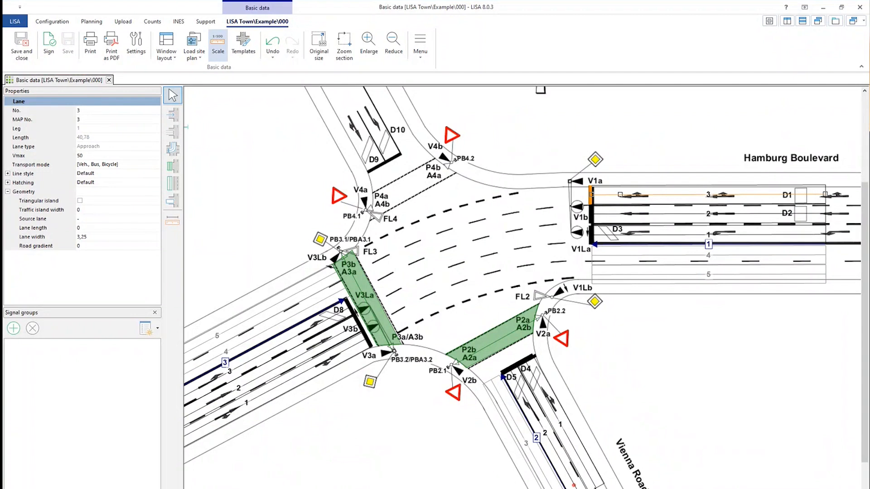
{"action": "left_click", "coordinate": [13, 328]}
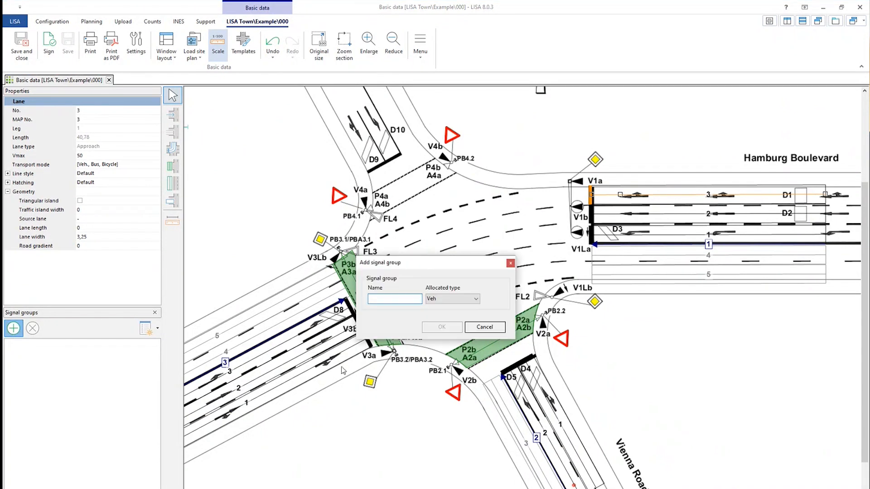
{"action": "type", "text": "V1"}
{"action": "left_click", "coordinate": [447, 302]}
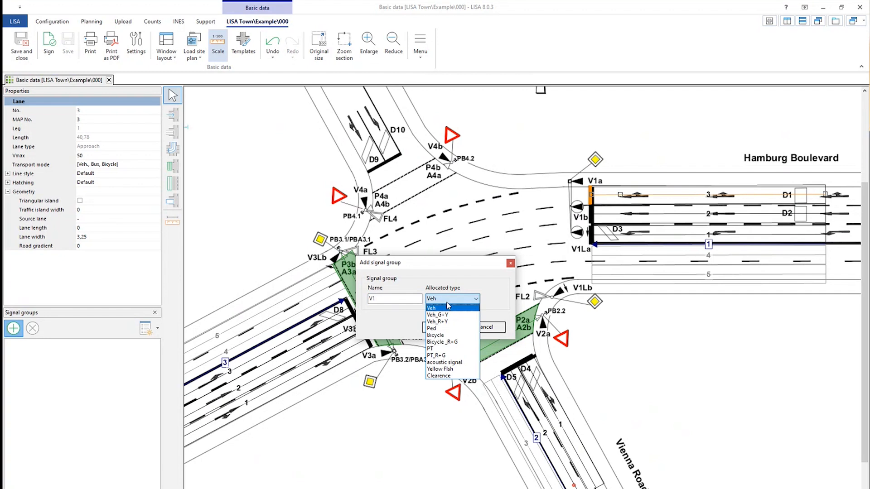
{"action": "left_click", "coordinate": [447, 303]}
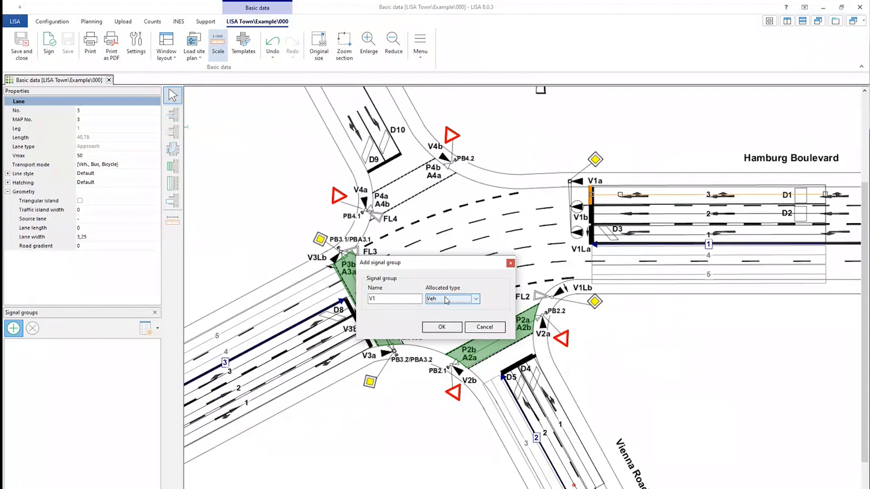
{"action": "left_click", "coordinate": [447, 300]}
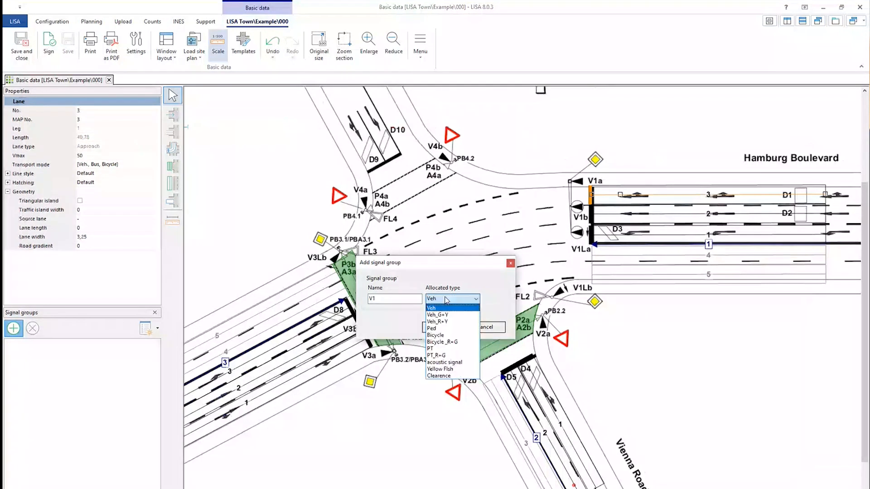
{"action": "left_click", "coordinate": [446, 300]}
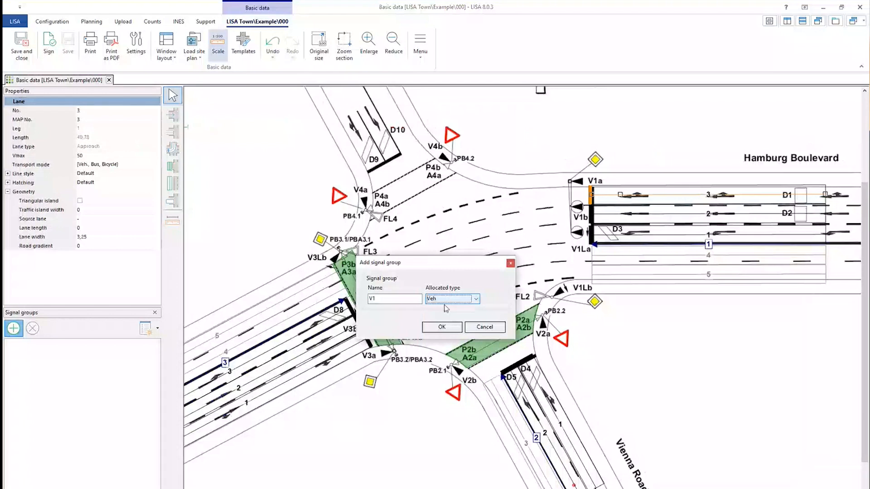
{"action": "left_click", "coordinate": [454, 334]}
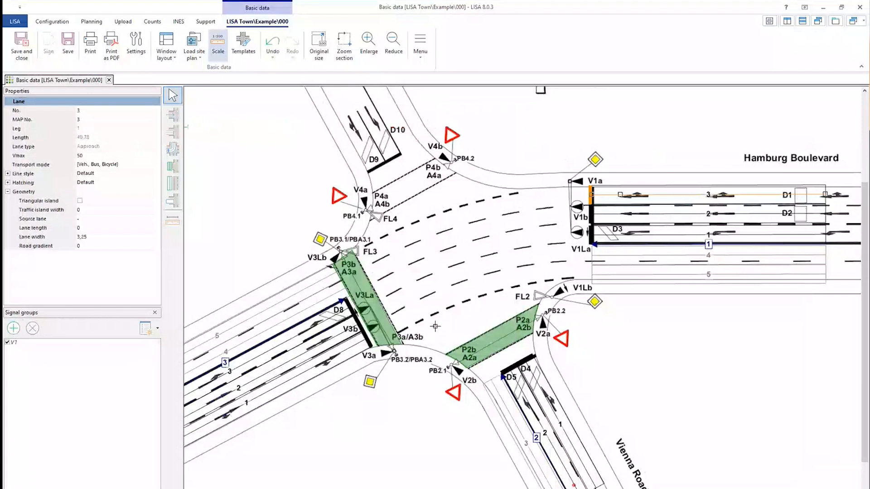
Assign signal group V1 to lane 2 of leg 1 and add vehicle signal group V1L to lane 1 of that leg.
{"action": "left_click", "coordinate": [624, 214]}
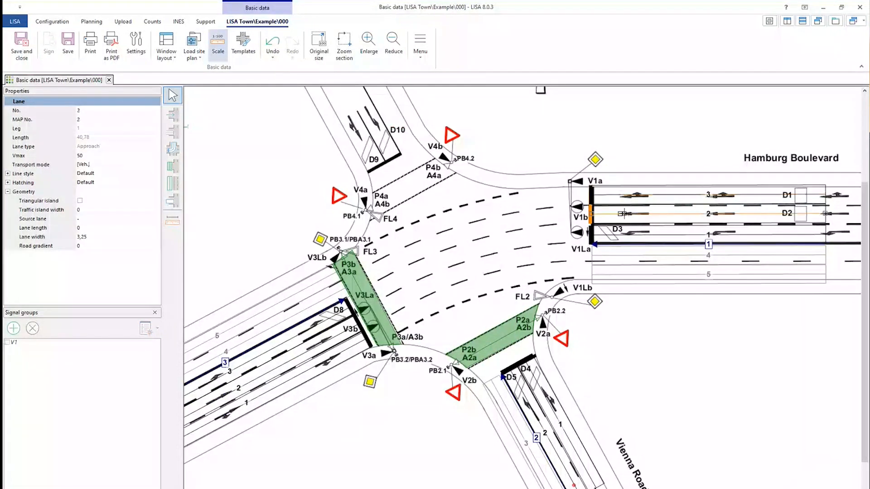
{"action": "left_click", "coordinate": [7, 343]}
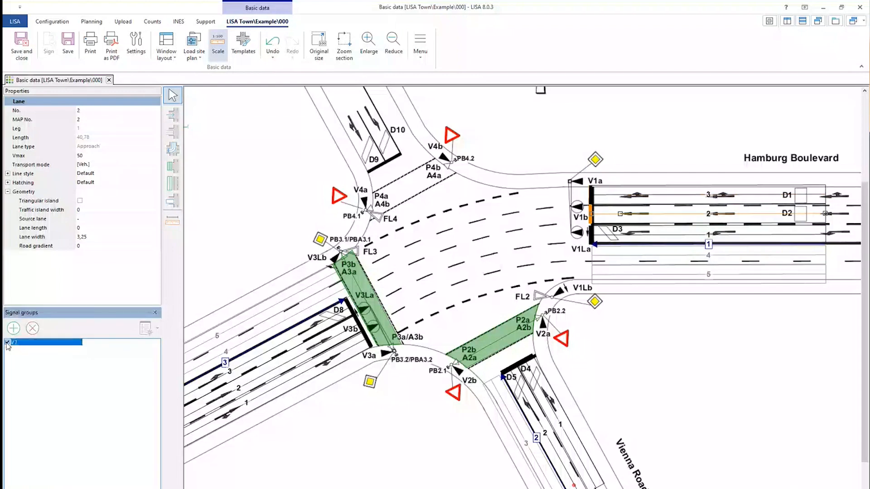
{"action": "left_click", "coordinate": [587, 250]}
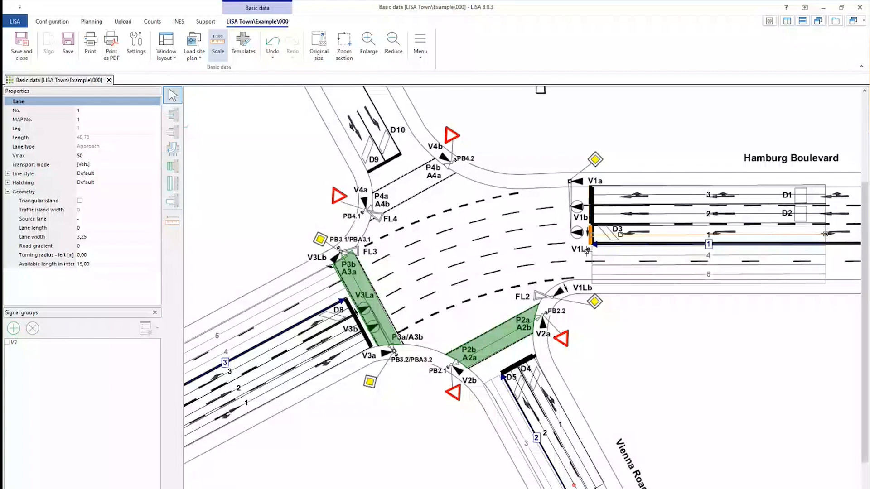
{"action": "left_click", "coordinate": [14, 328]}
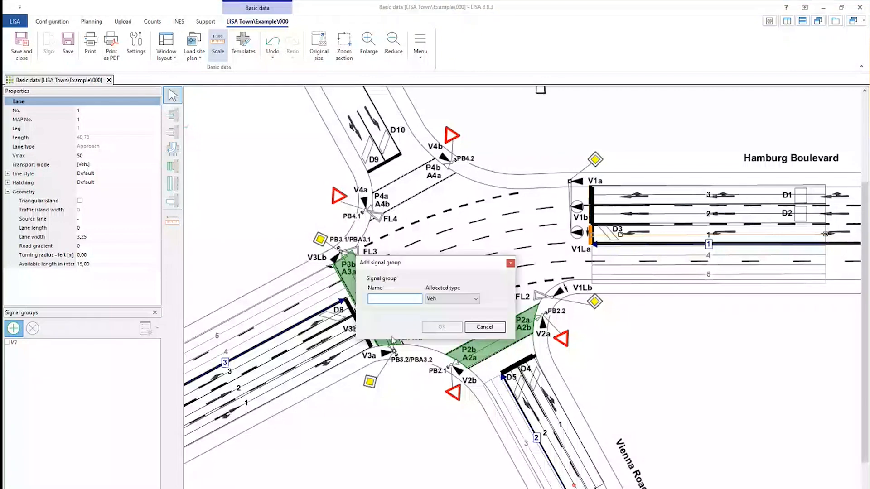
{"action": "type", "text": "V1L"}
{"action": "key", "text": "Return"}
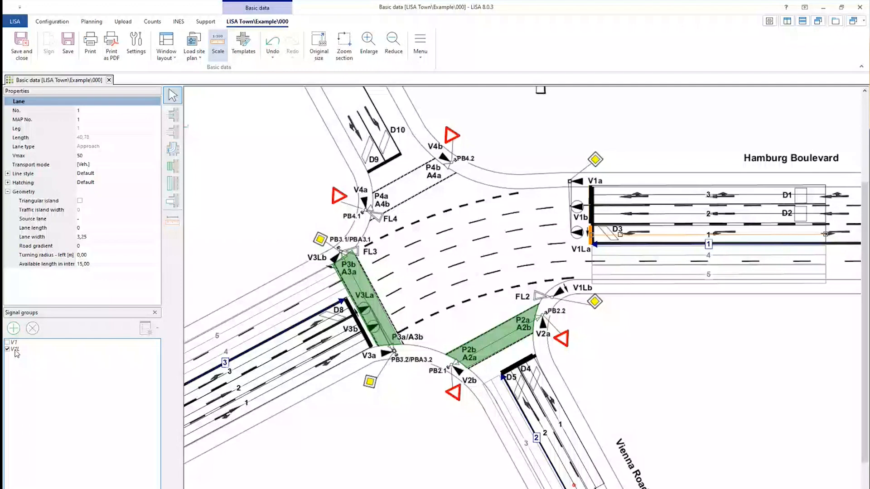
Add vehicle signal group V2 to lane 1 of leg 2 and assign it to lane 2 of that leg as well.
{"action": "left_click", "coordinate": [553, 372]}
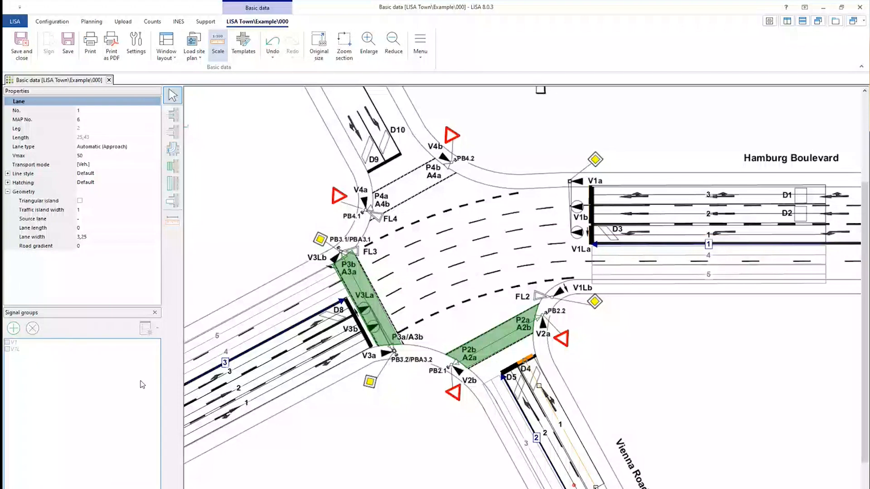
{"action": "left_click", "coordinate": [13, 328]}
{"action": "type", "text": "V"}
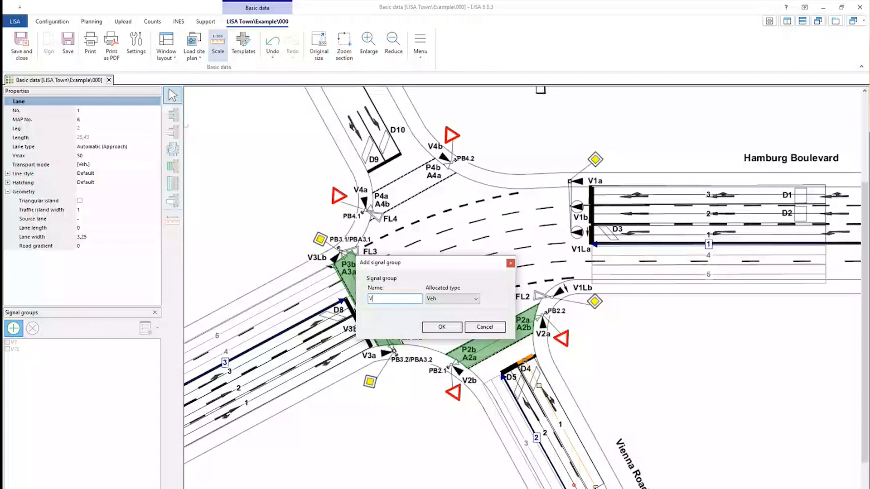
{"action": "type", "text": "2"}
{"action": "key", "text": "Return"}
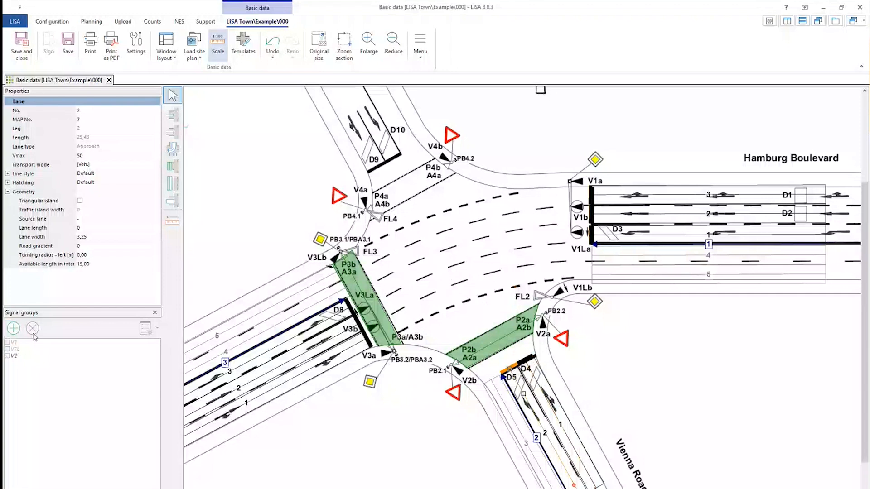
{"action": "left_click", "coordinate": [7, 356]}
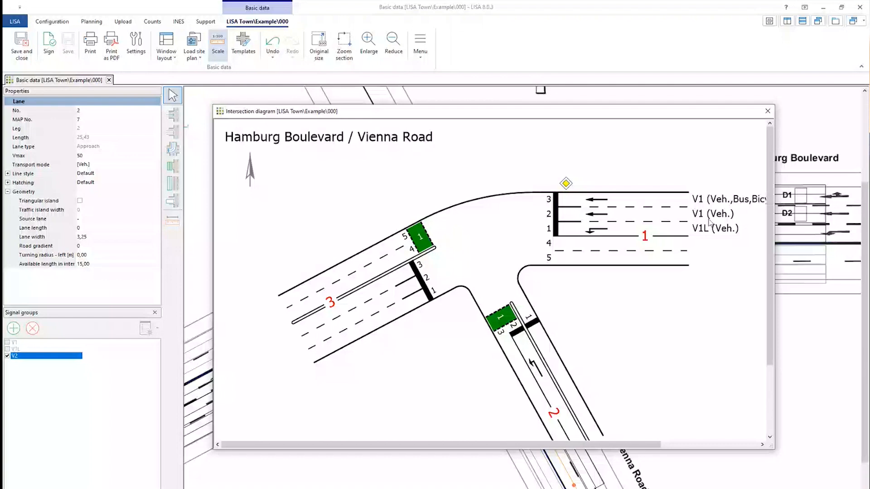
Check the signal group labels of legs 1 and 2 in the intersection diagram and close the diagram.
{"action": "left_click_drag", "start_coordinate": [644, 446], "coordinate": [743, 454]}
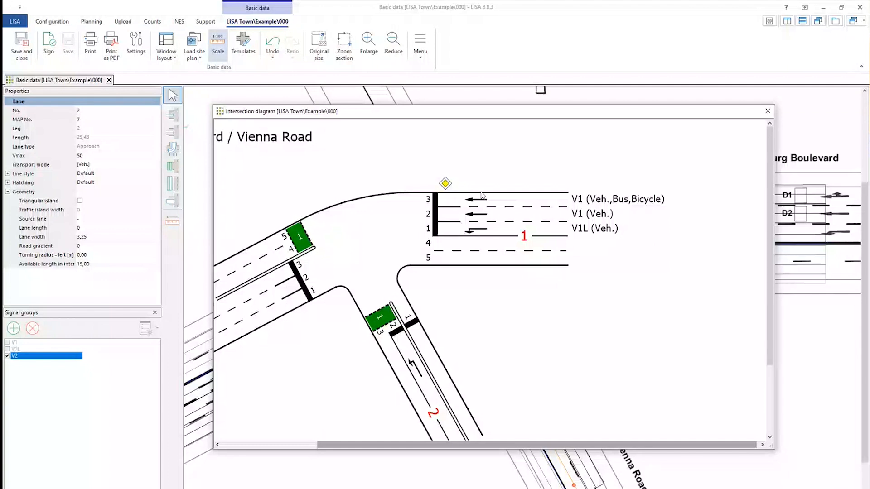
{"action": "scroll", "coordinate": [482, 196], "scroll_direction": "down", "scroll_amount": 3}
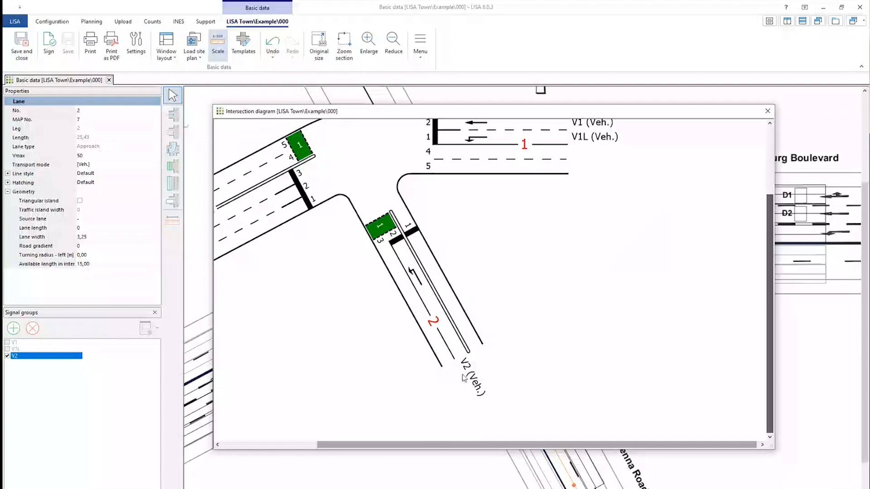
{"action": "key", "text": "Escape"}
Add signal group P2 with allocated type Ped to the pedestrian crossing of leg 2.
{"action": "left_click", "coordinate": [516, 322]}
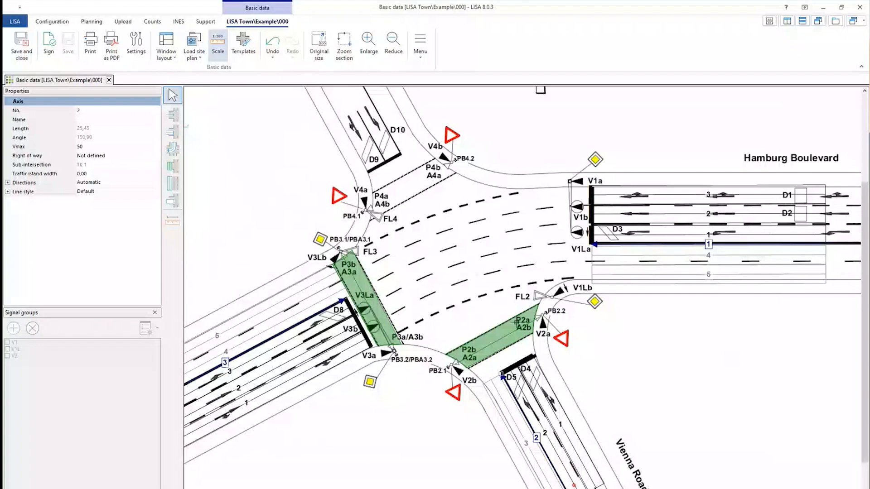
{"action": "left_click", "coordinate": [514, 327]}
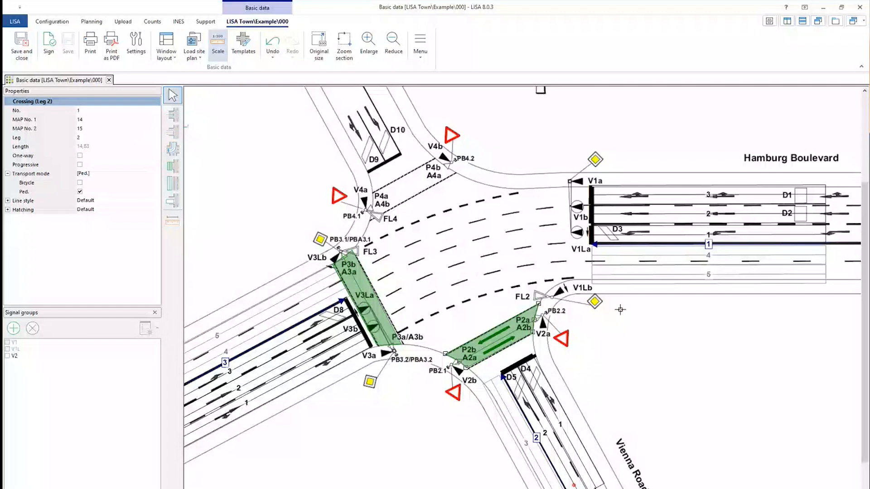
{"action": "left_click", "coordinate": [13, 328]}
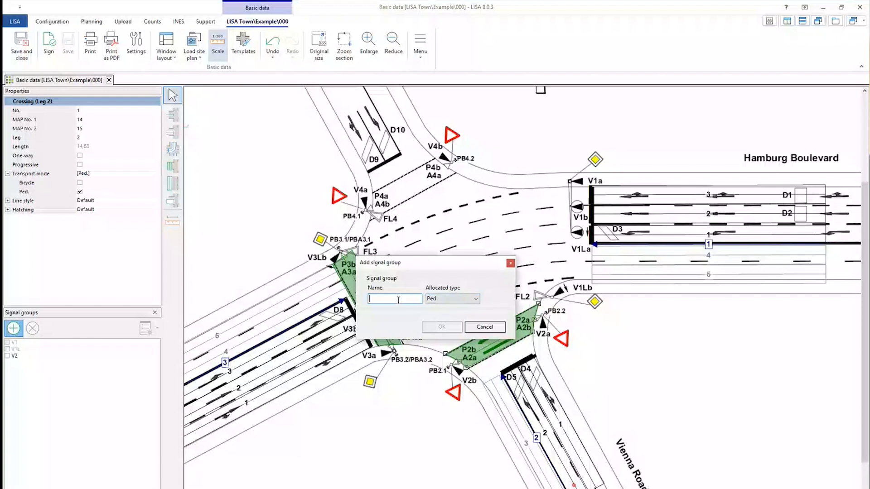
{"action": "type", "text": "P2"}
{"action": "left_click", "coordinate": [442, 326]}
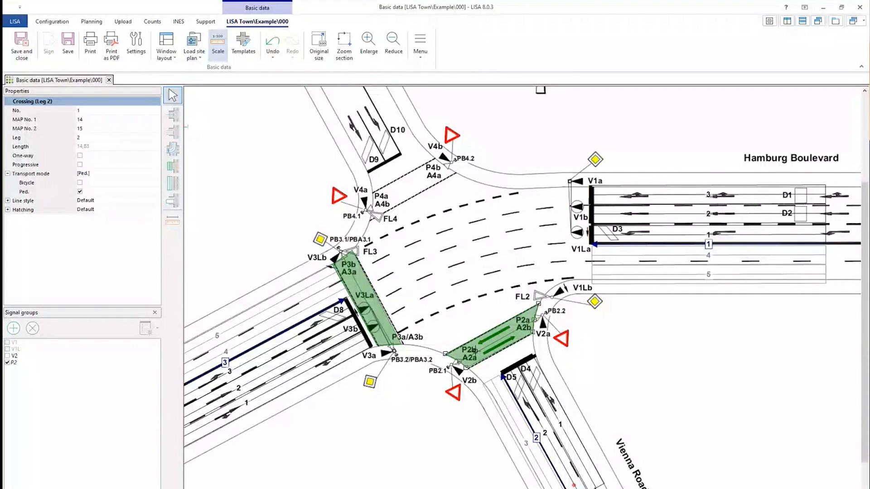
Add signal group A2 with allocated type acoustic signal to the leg 2 crossing.
{"action": "left_click", "coordinate": [13, 329]}
{"action": "type", "text": "A2"}
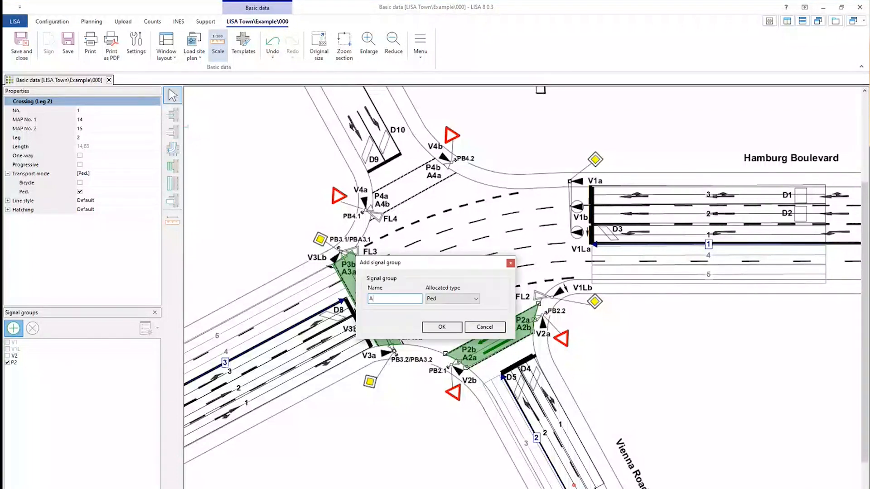
{"action": "left_click", "coordinate": [471, 300]}
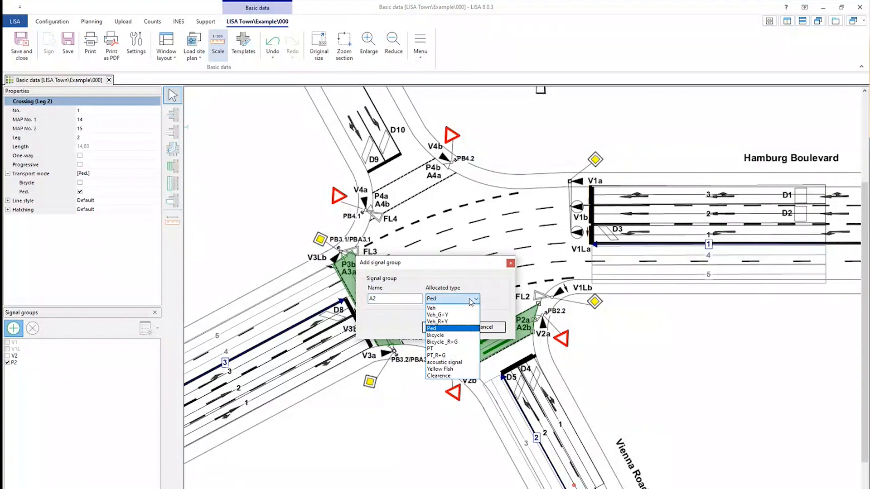
{"action": "left_click", "coordinate": [453, 363]}
{"action": "left_click", "coordinate": [442, 327]}
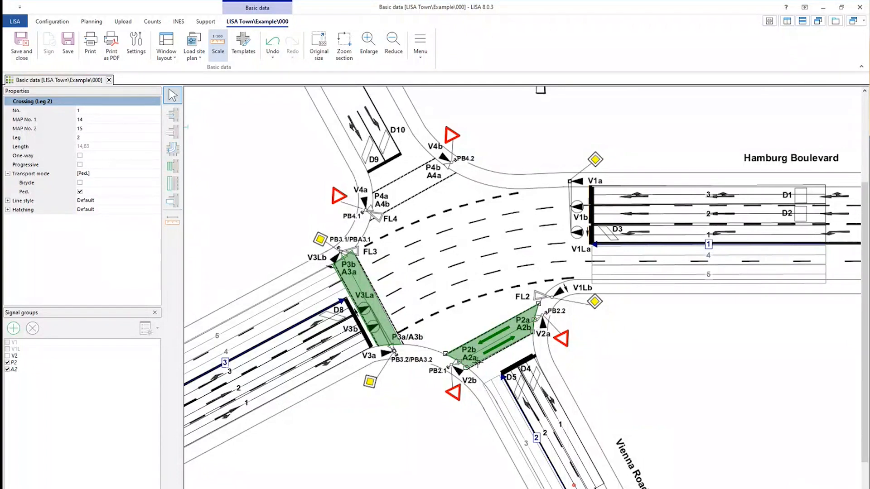
Add signal group FL2 with allocated type Yellow Flsh to the leg 2 crossing.
{"action": "left_click", "coordinate": [14, 329]}
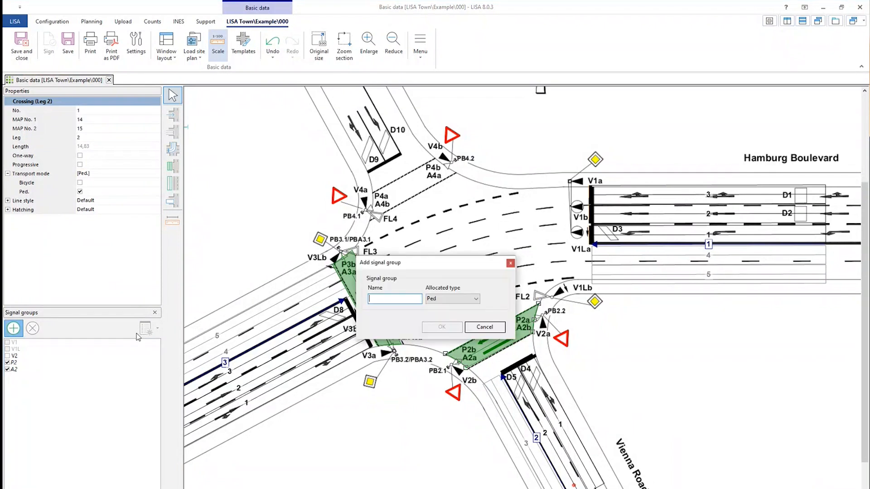
{"action": "type", "text": "FL2"}
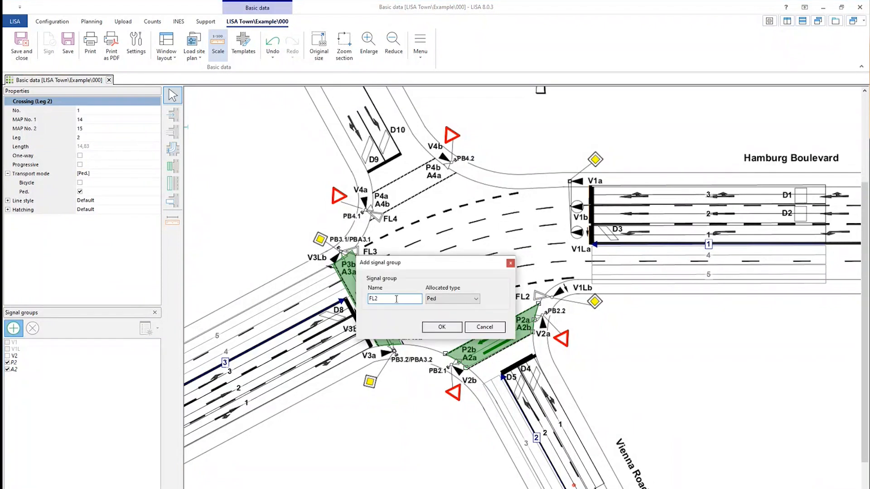
{"action": "left_click", "coordinate": [452, 299]}
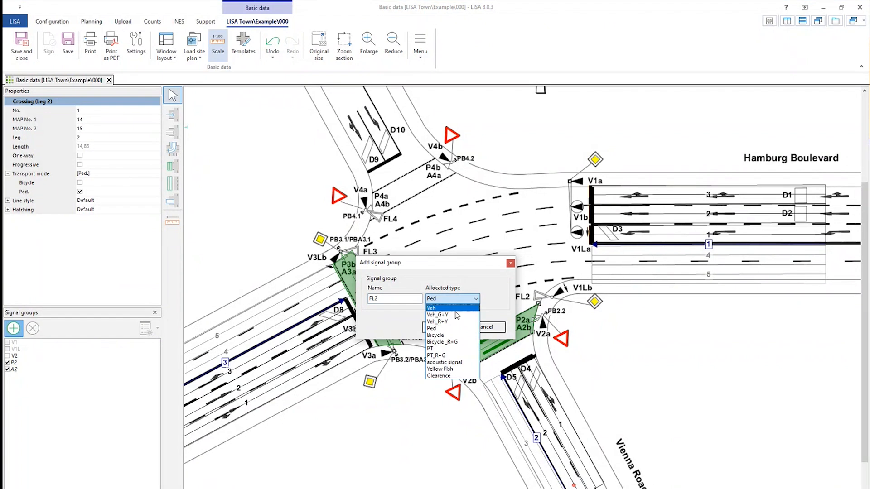
{"action": "left_click", "coordinate": [463, 374]}
{"action": "left_click", "coordinate": [442, 326]}
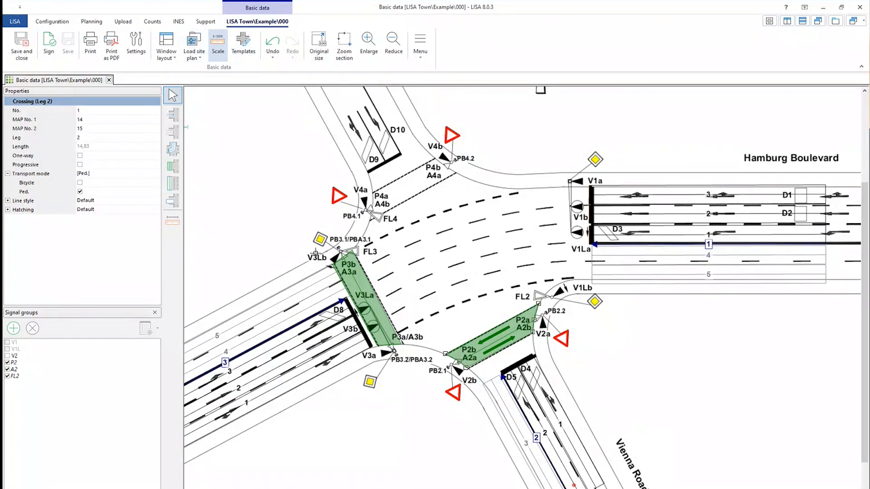
Show the properties of leg 1's axis with its directions to legs 2 and 3 expanded.
{"action": "left_click", "coordinate": [218, 47]}
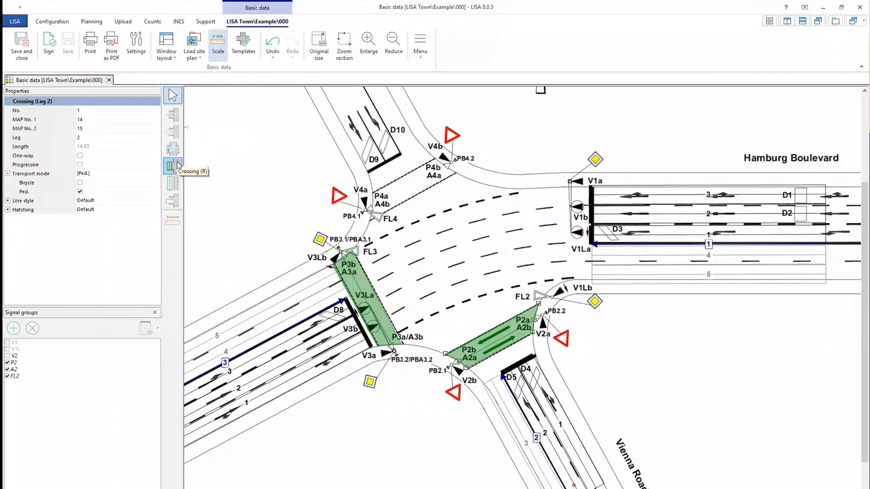
{"action": "left_click", "coordinate": [669, 214]}
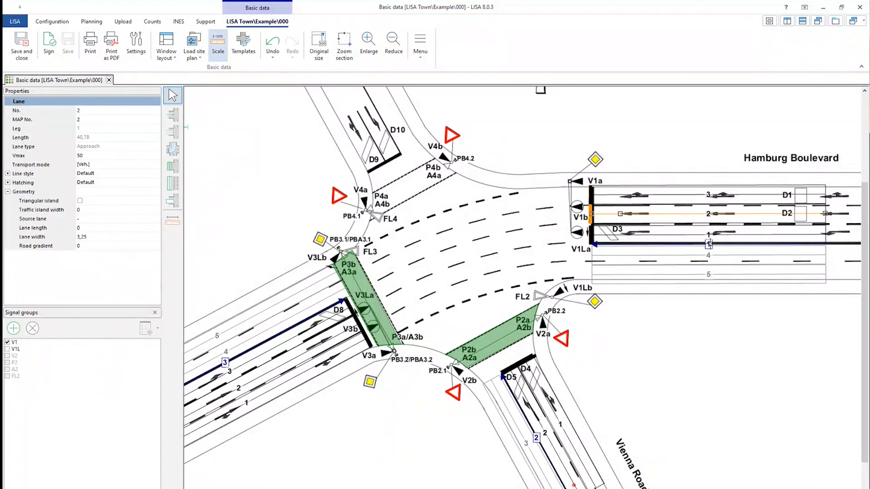
{"action": "left_click", "coordinate": [709, 245]}
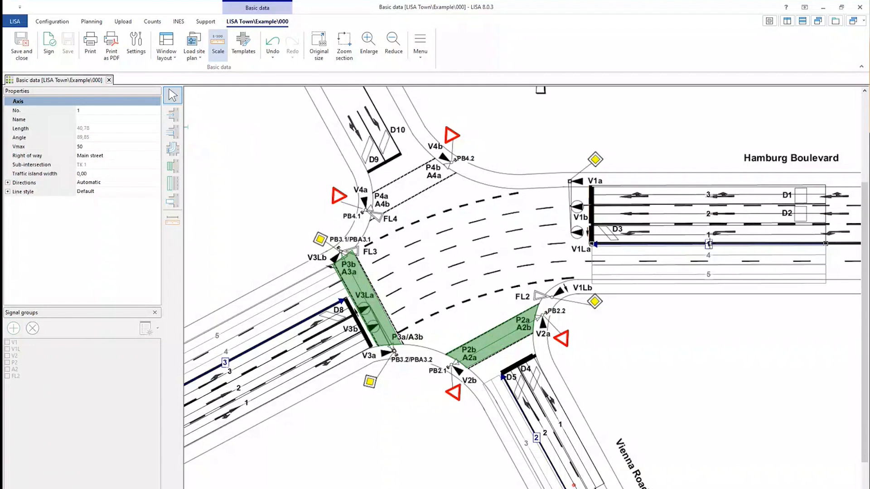
{"action": "left_click", "coordinate": [9, 183]}
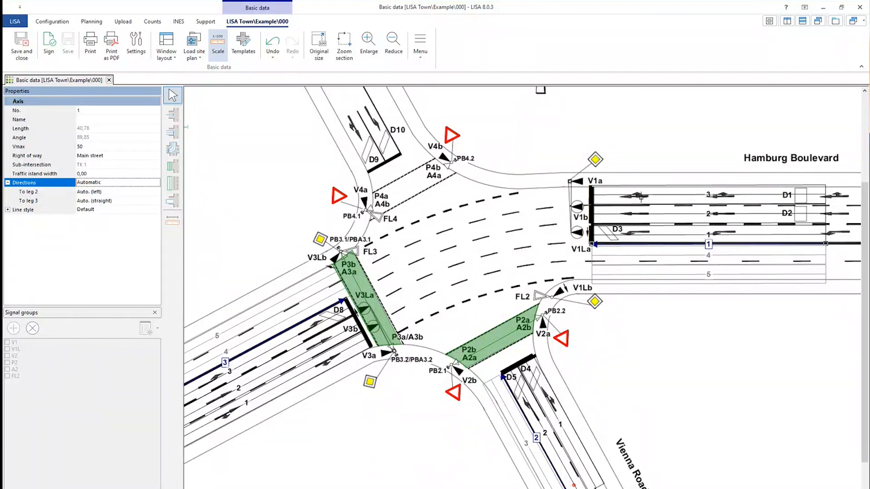
Show the Simulation/Conflicts display options for variant 000 and close them without choosing any.
{"action": "left_click", "coordinate": [421, 53]}
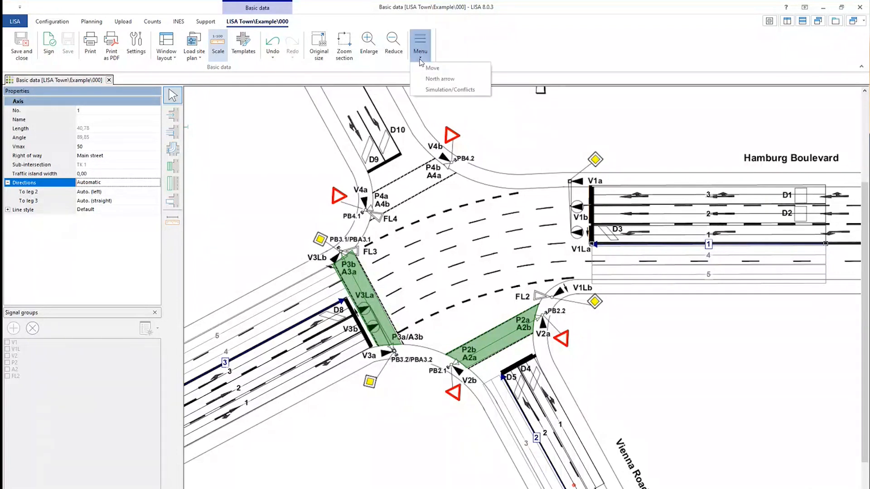
{"action": "left_click", "coordinate": [444, 90]}
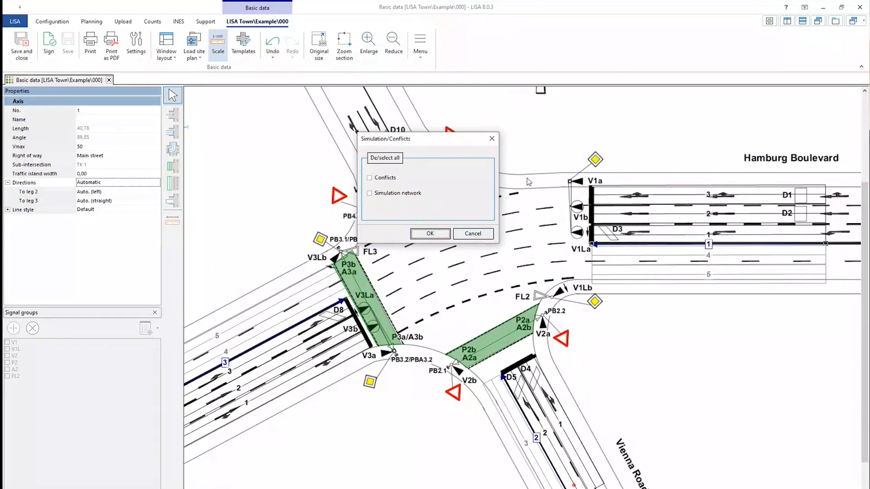
{"action": "left_click", "coordinate": [492, 138]}
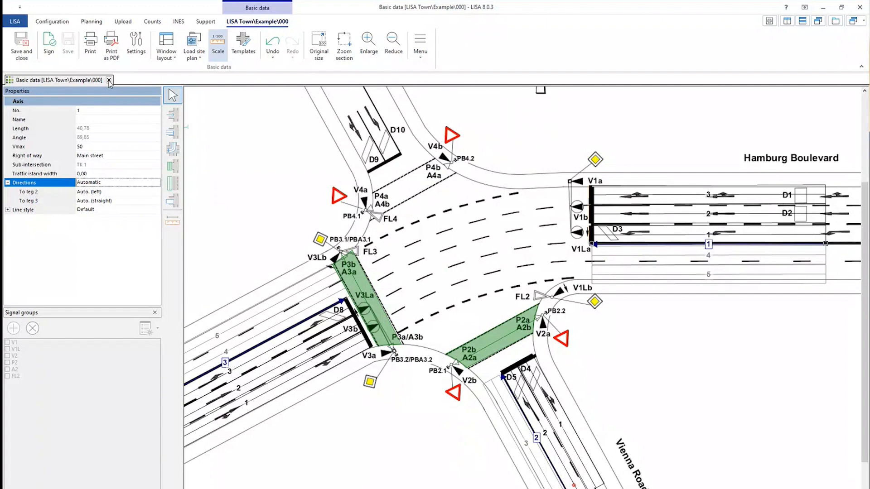
Close the basic data of variant 000 and activate variant 01 of the Example intersection.
{"action": "left_click", "coordinate": [109, 81]}
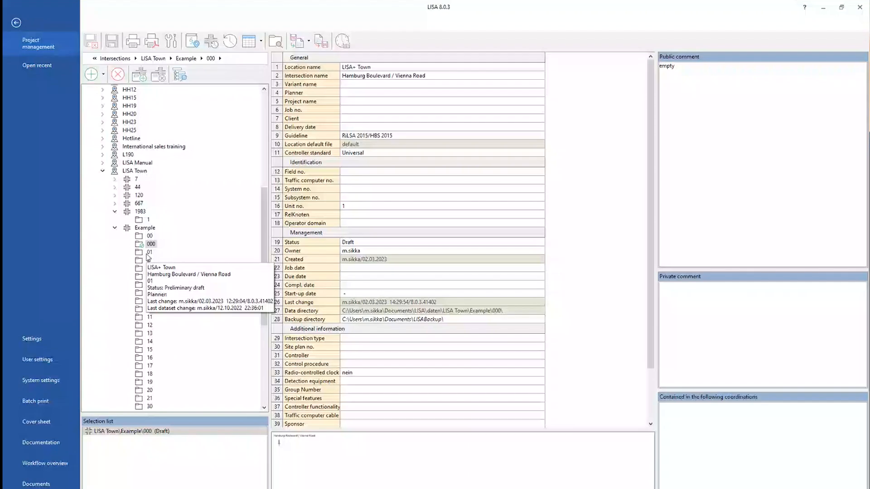
{"action": "left_click", "coordinate": [148, 255]}
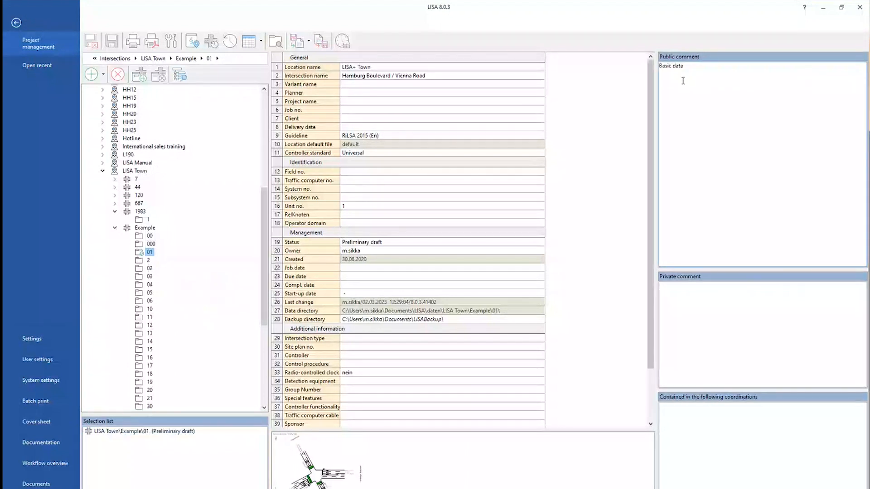
Look through the other Example variants from 2 to 06 to compare the data stages listed in their public comments.
{"action": "left_click", "coordinate": [146, 261]}
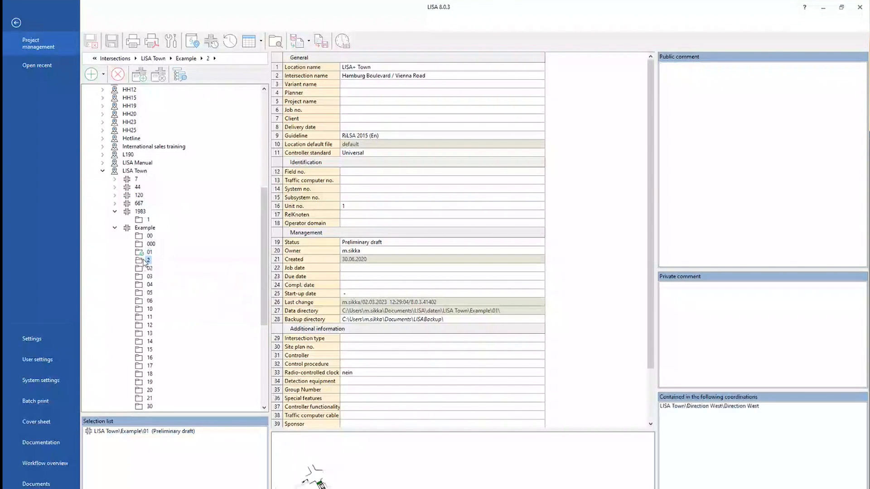
{"action": "left_click", "coordinate": [147, 269]}
{"action": "left_click", "coordinate": [147, 279]}
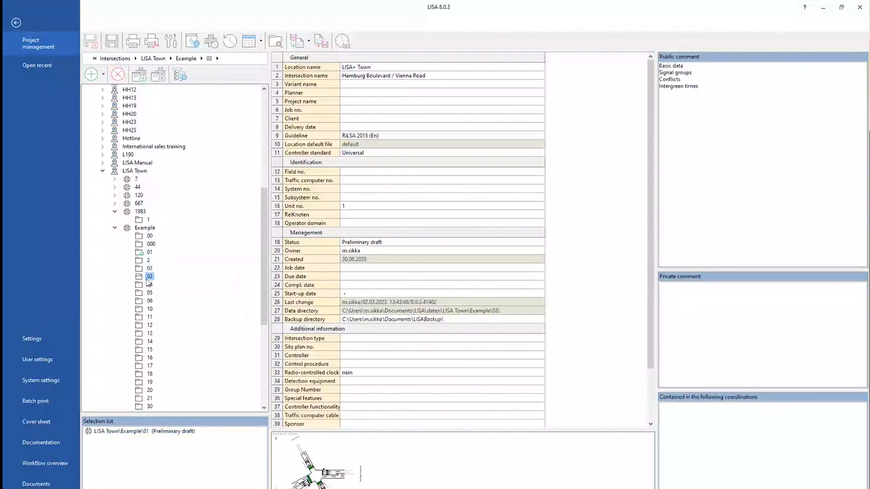
{"action": "left_click", "coordinate": [148, 292]}
{"action": "left_click", "coordinate": [150, 302]}
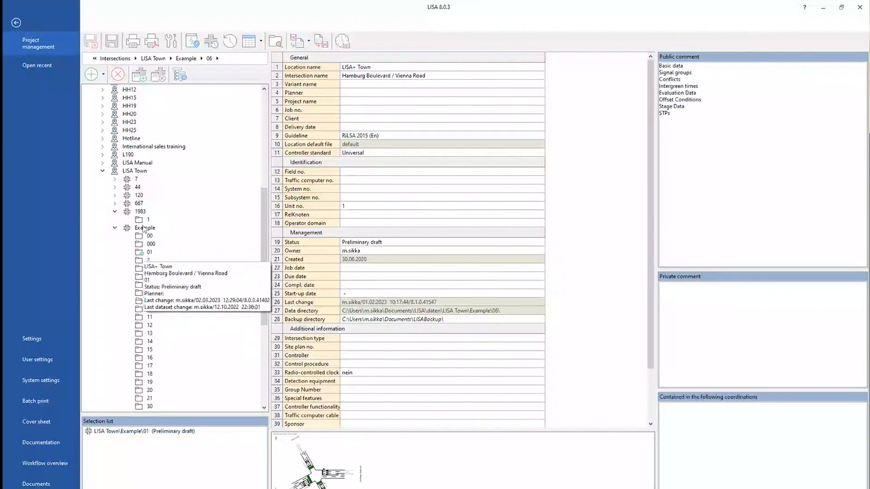
Open the basic data of Example variant 01 and show the properties of approach lane 1 on leg 1.
{"action": "left_click", "coordinate": [89, 43]}
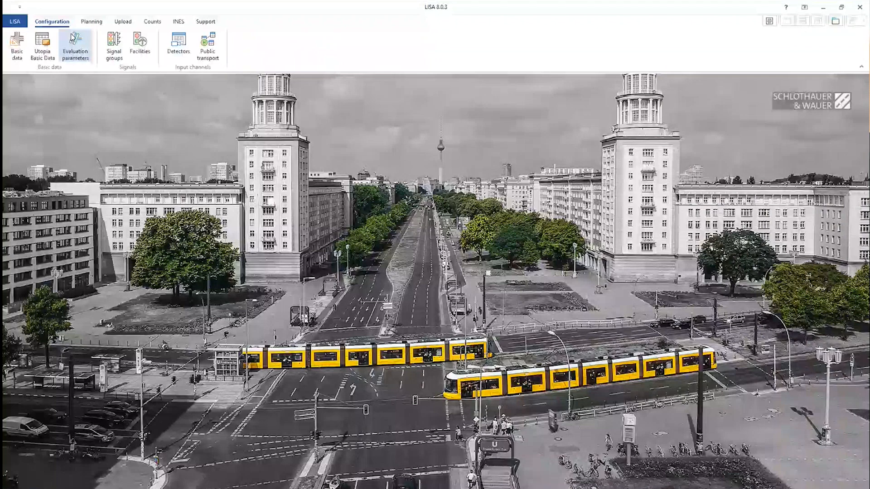
{"action": "left_click", "coordinate": [22, 50]}
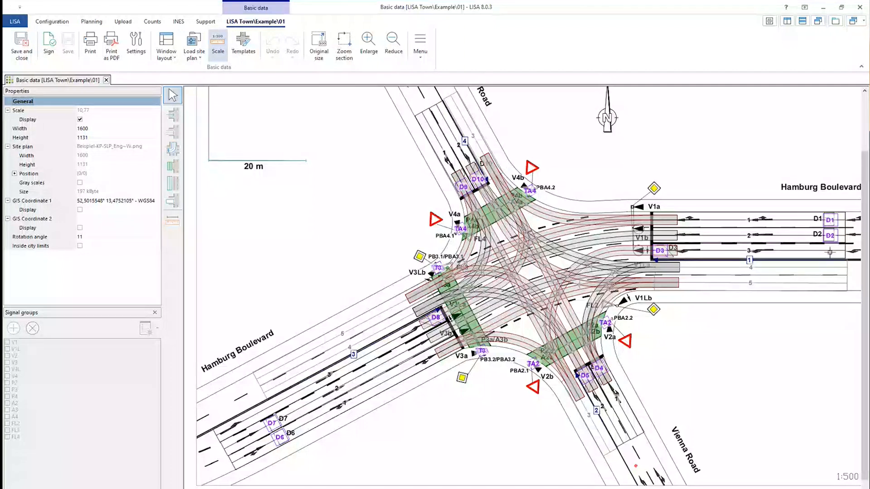
{"action": "left_click", "coordinate": [727, 220]}
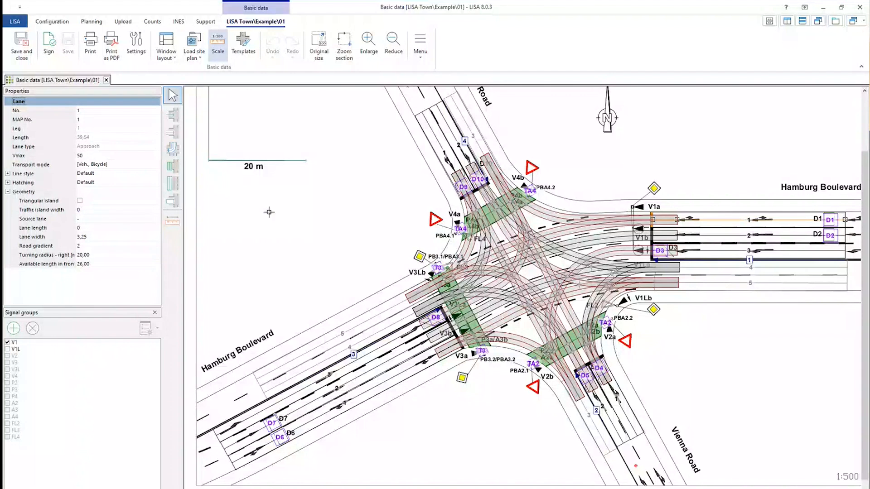
Add an inductive loop detector named test to leg 1's lane 1, about 14.39 m from the stop line, with signal group V1 and function Demand.
{"action": "left_click", "coordinate": [172, 203]}
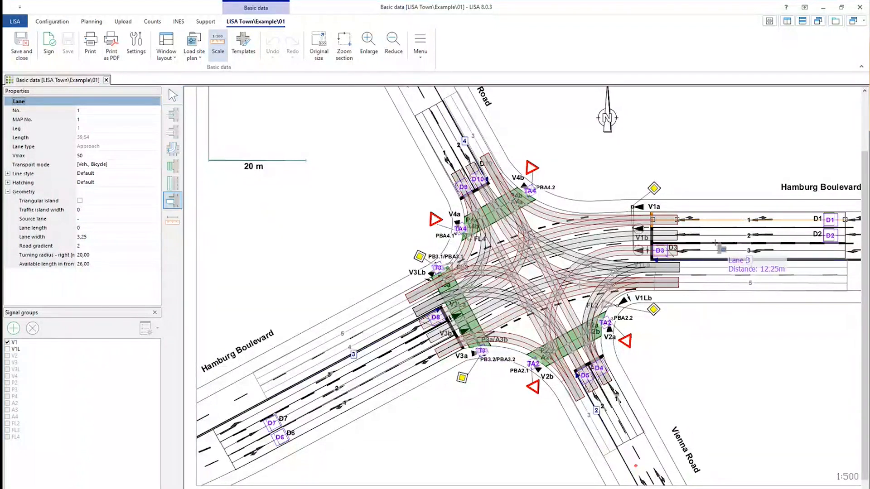
{"action": "left_click", "coordinate": [722, 220]}
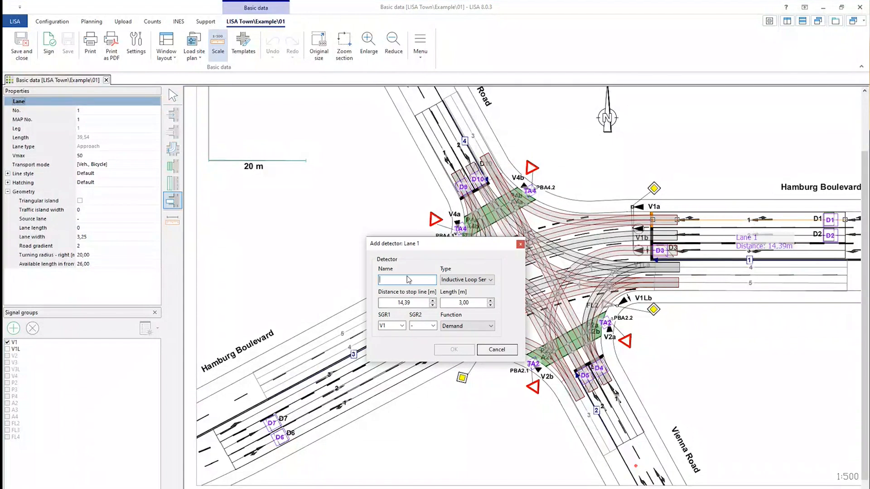
{"action": "type", "text": "test"}
{"action": "left_click", "coordinate": [490, 281]}
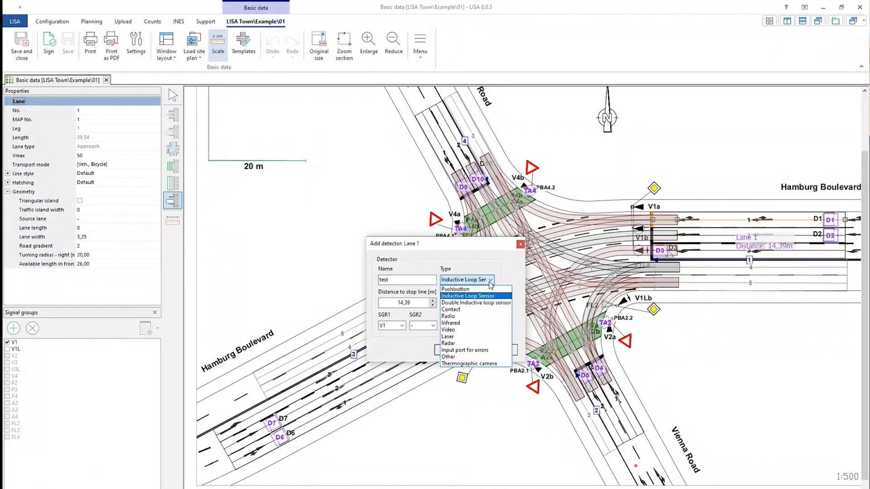
{"action": "left_click", "coordinate": [490, 283]}
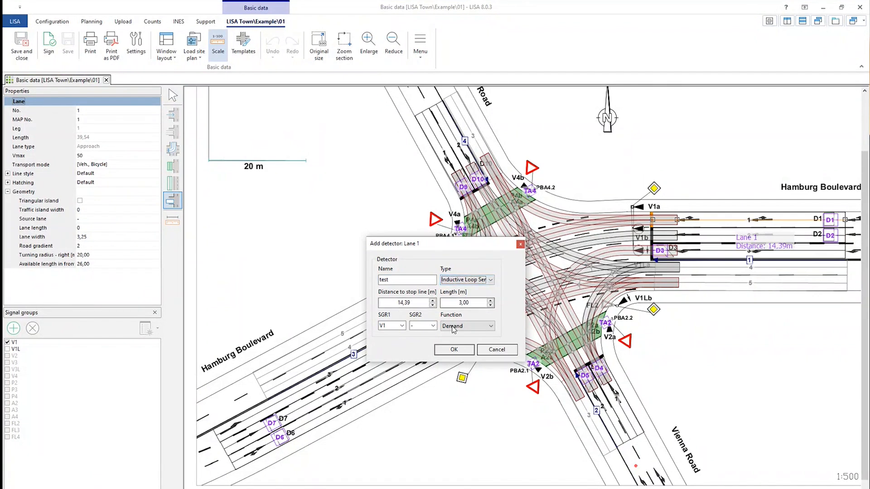
{"action": "left_click", "coordinate": [477, 328]}
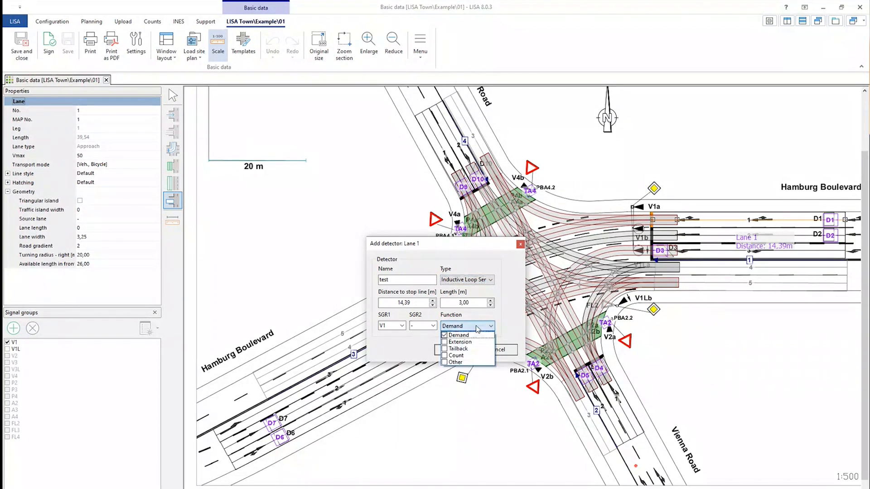
{"action": "left_click", "coordinate": [478, 329]}
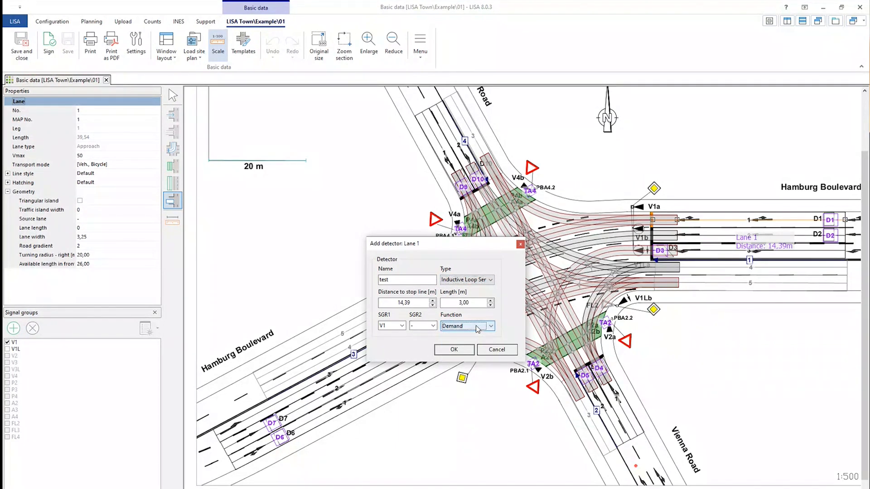
{"action": "left_click", "coordinate": [462, 355]}
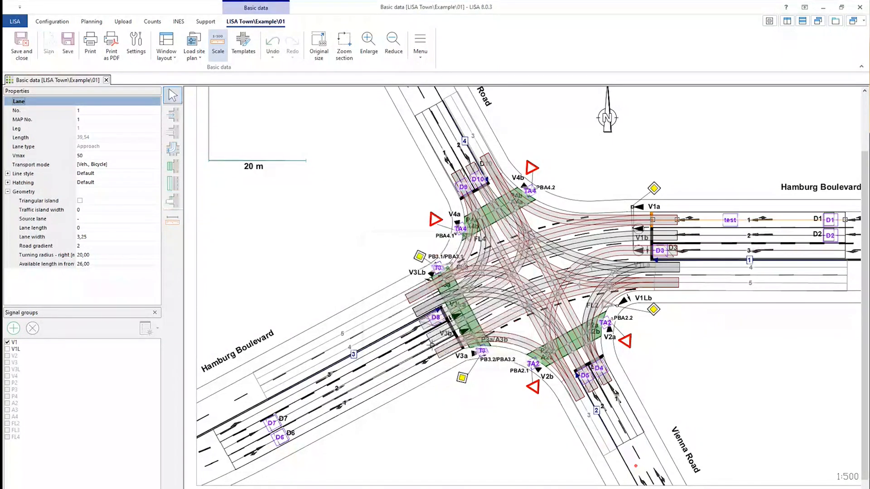
Move the test detector on lane 1 to about 11.03 m from the stop line and remove it from the lane.
{"action": "left_click", "coordinate": [730, 220]}
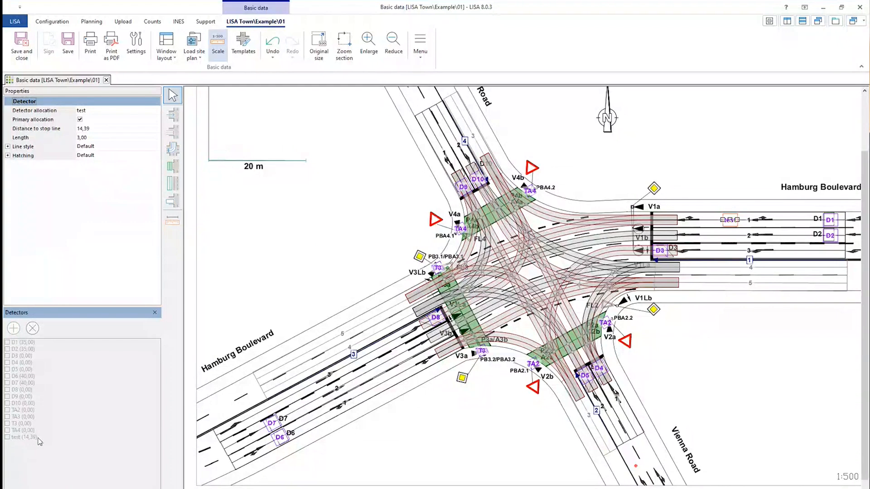
{"action": "mouse_move", "coordinate": [729, 220]}
{"action": "left_mouse_down"}
{"action": "mouse_move", "coordinate": [750, 220]}
{"action": "mouse_move", "coordinate": [715, 221]}
{"action": "left_mouse_up"}
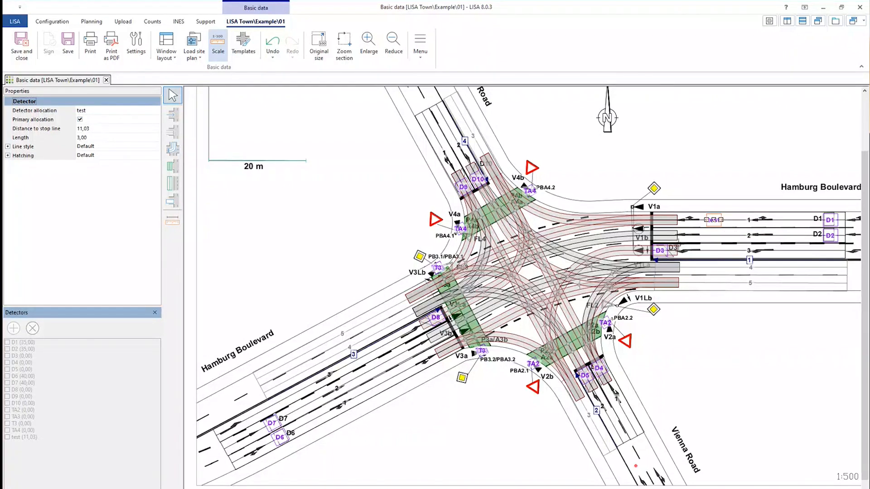
{"action": "left_click", "coordinate": [714, 225]}
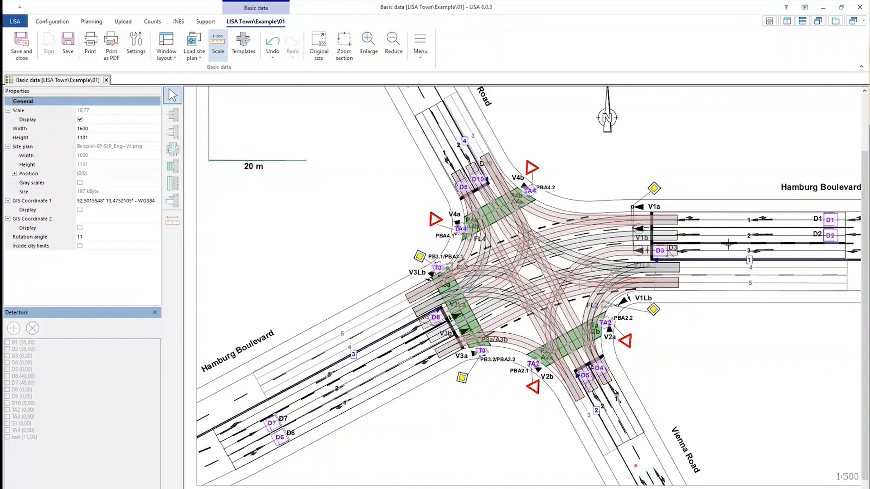
Try to add a Pushbutton detector named pbtest to the leg 2 crossing with signal groups P2 and A2 and function Demand.
{"action": "left_click", "coordinate": [576, 340]}
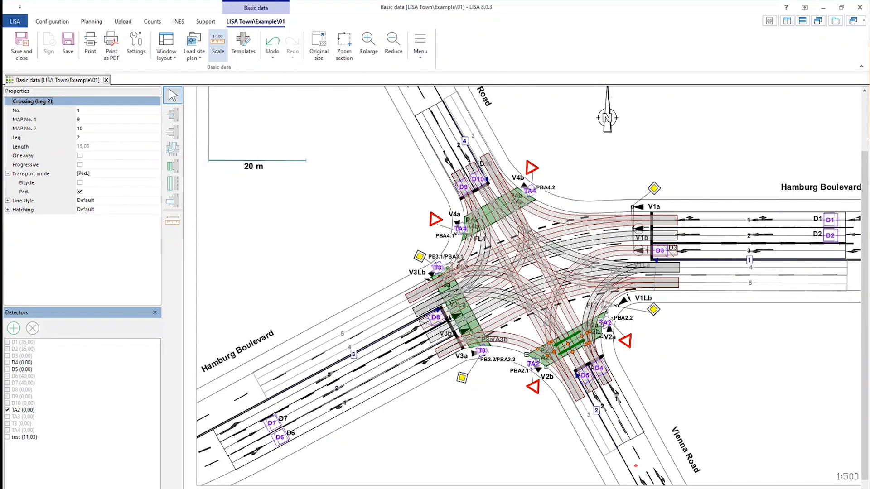
{"action": "left_click", "coordinate": [14, 328]}
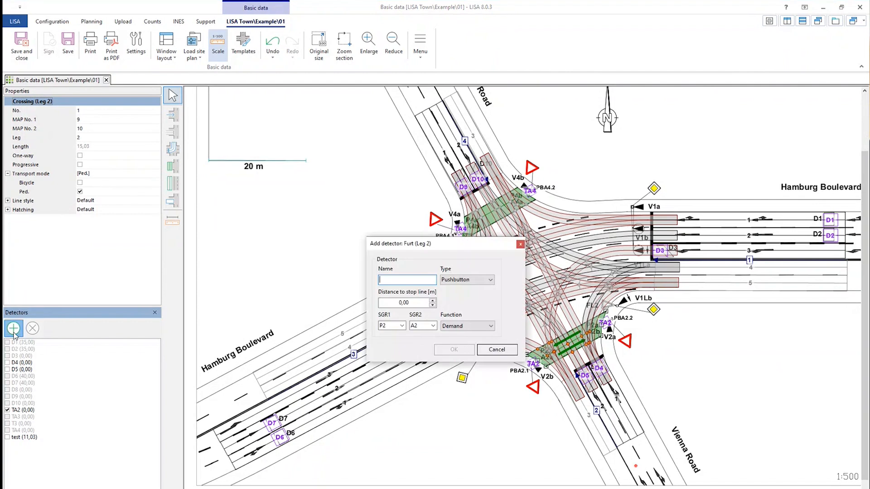
{"action": "type", "text": "Pbtest"}
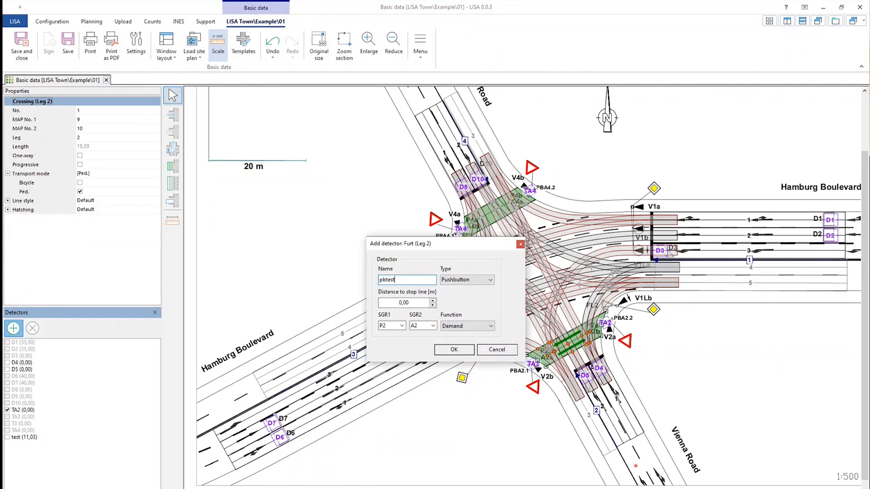
{"action": "left_click", "coordinate": [476, 282]}
{"action": "left_click", "coordinate": [465, 352]}
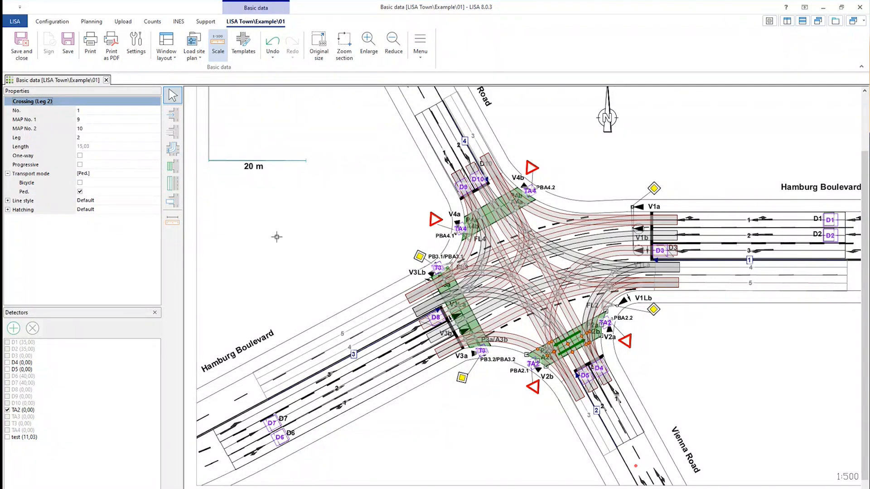
Draw a pedestrian sidewalk about 30.45 m long alongside the exit lanes of leg 1.
{"action": "left_click", "coordinate": [172, 183]}
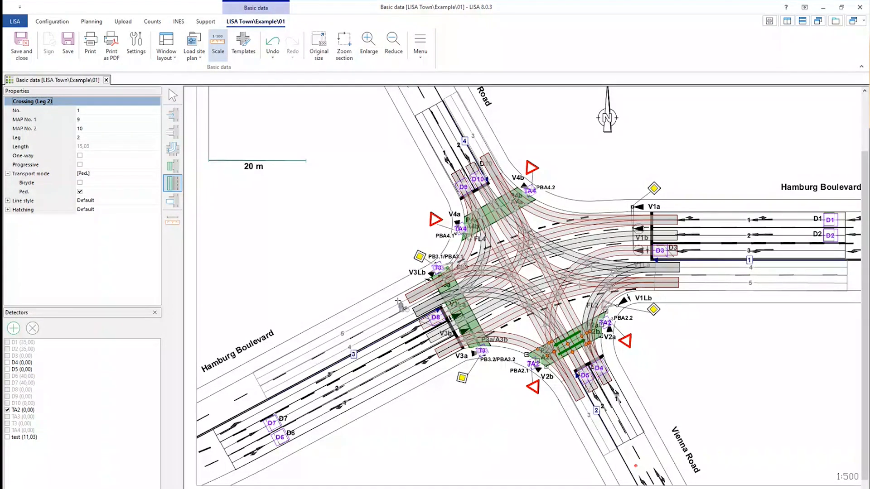
{"action": "left_click_drag", "start_coordinate": [648, 301], "coordinate": [797, 297]}
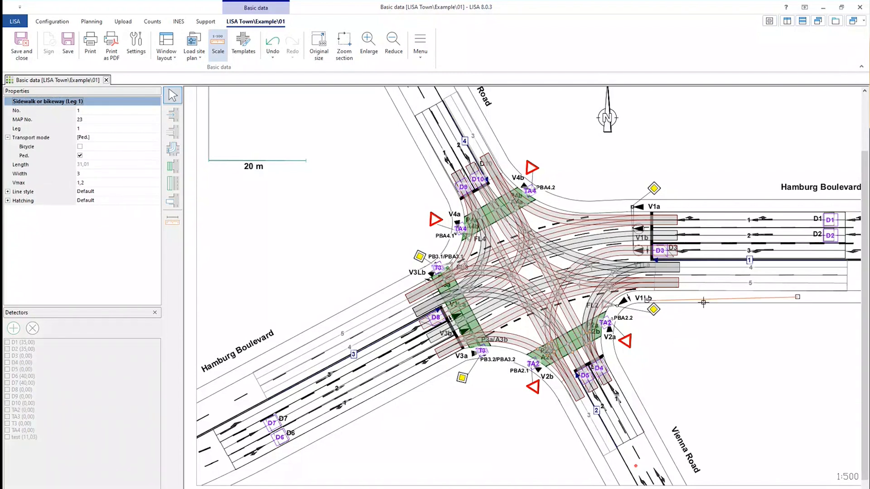
{"action": "left_click_drag", "start_coordinate": [647, 300], "coordinate": [650, 297]}
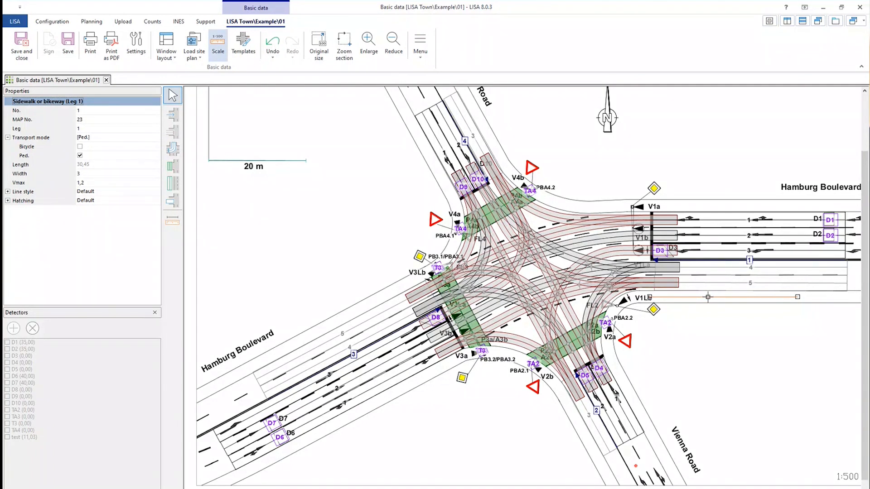
Delete the leg 1 sidewalk and close the basic data of variant 01 without saving the changes.
{"action": "key", "text": "Delete"}
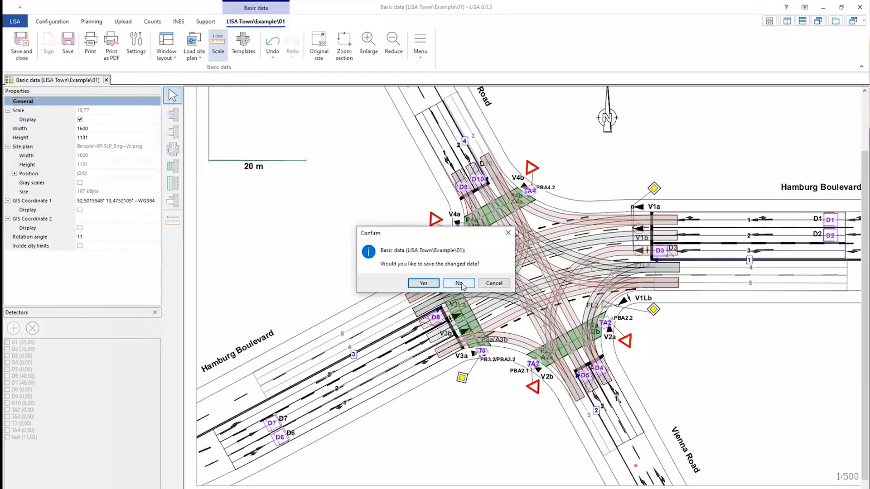
{"action": "left_click", "coordinate": [459, 283]}
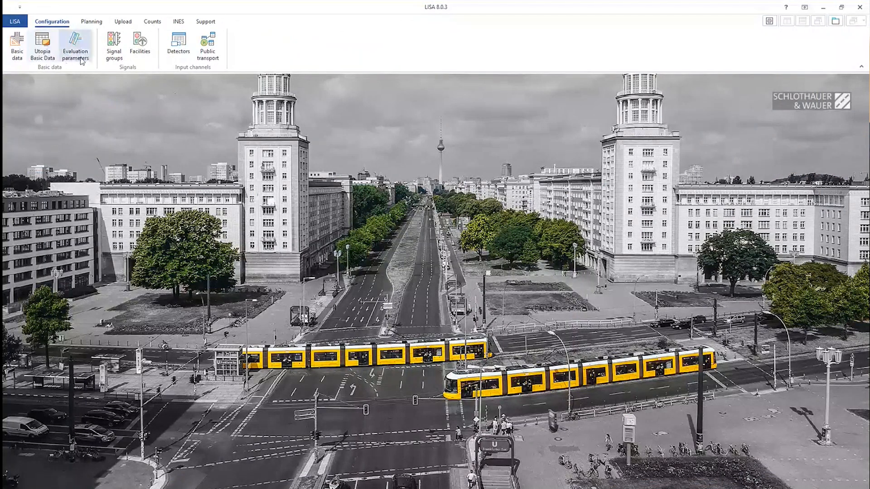
Open the signal groups table of variant 01 and check V1's color indication options for Off yellow-flsh, keeping Unlit.
{"action": "left_click", "coordinate": [114, 48]}
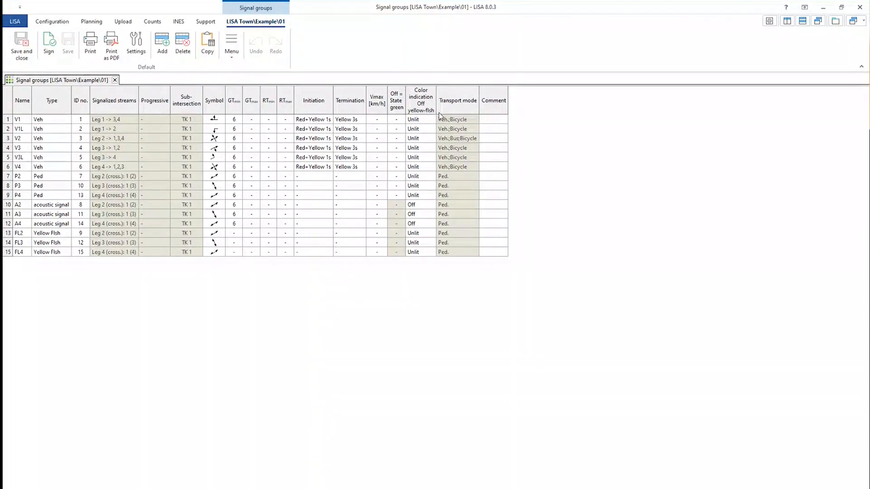
{"action": "left_click", "coordinate": [427, 120]}
{"action": "left_click", "coordinate": [428, 121]}
{"action": "left_click", "coordinate": [431, 120]}
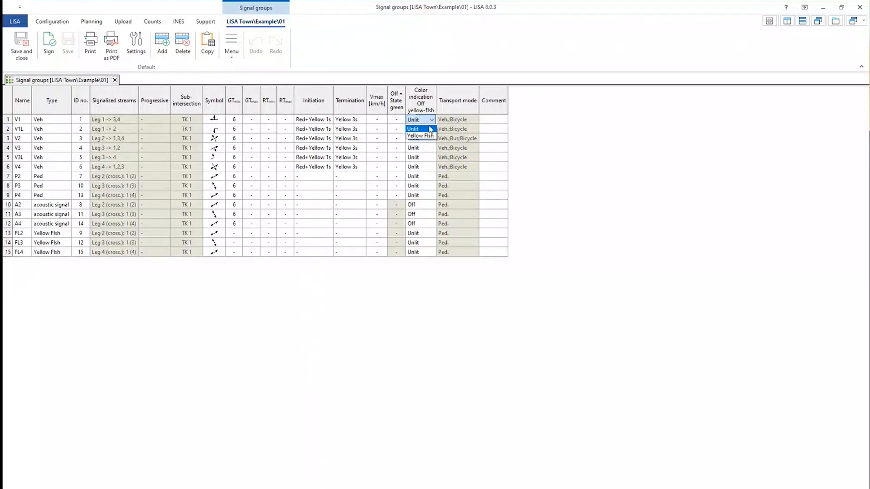
{"action": "left_click", "coordinate": [431, 130]}
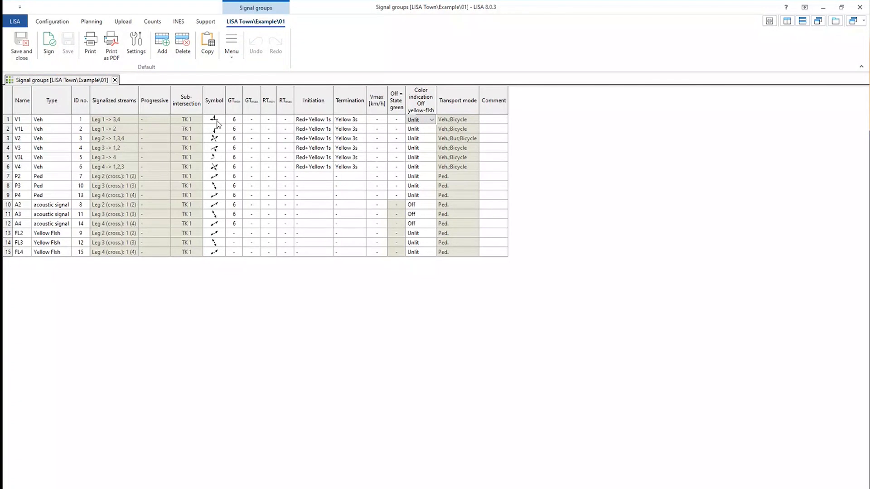
View the direction and angle options for the symbol of signal group V1.
{"action": "left_click", "coordinate": [217, 120]}
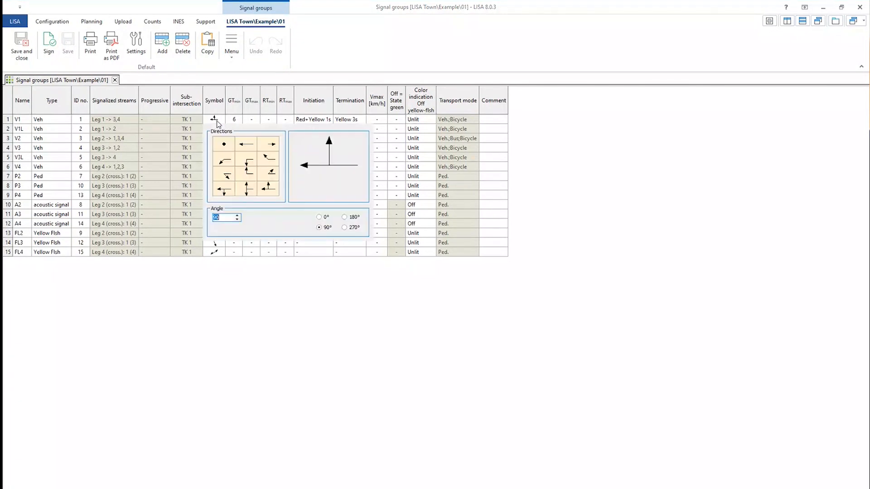
{"action": "left_click", "coordinate": [246, 257]}
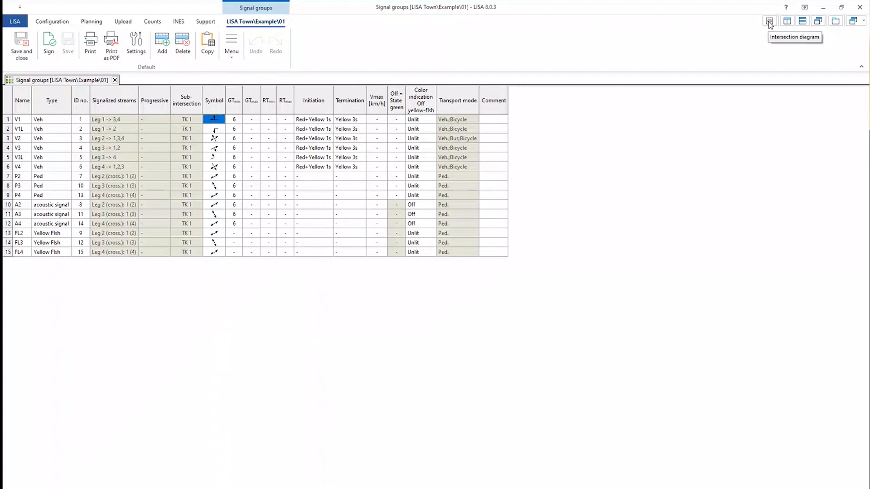
View the intersection diagram of variant 01, and display its basic data side by side with the signal groups table.
{"action": "left_click", "coordinate": [771, 25]}
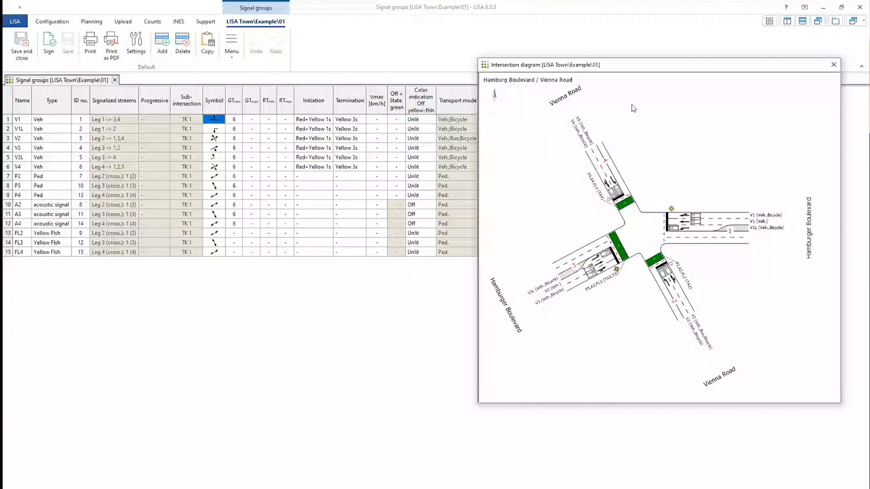
{"action": "left_click", "coordinate": [370, 85]}
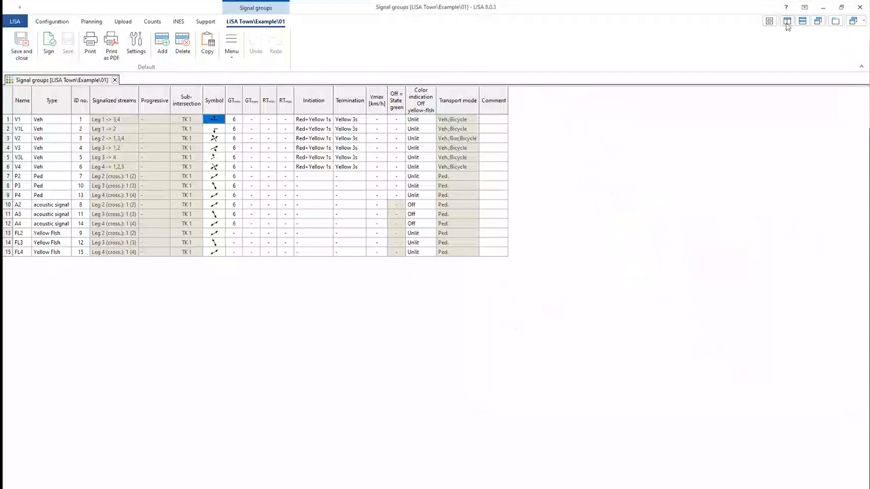
{"action": "left_click", "coordinate": [42, 23]}
{"action": "left_click", "coordinate": [17, 45]}
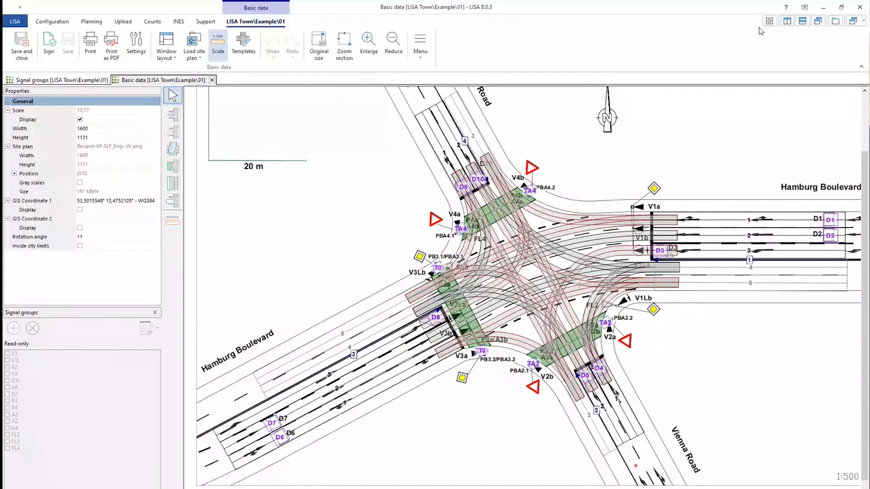
{"action": "left_click", "coordinate": [788, 22]}
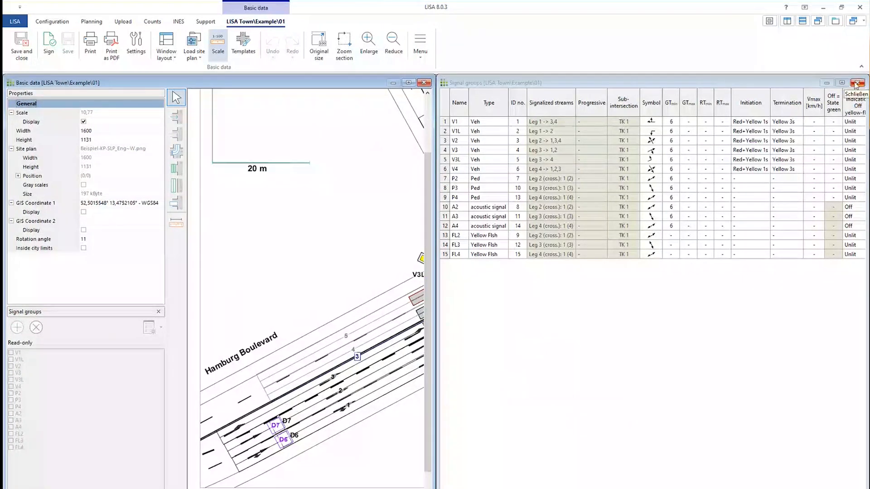
{"action": "left_click", "coordinate": [839, 22]}
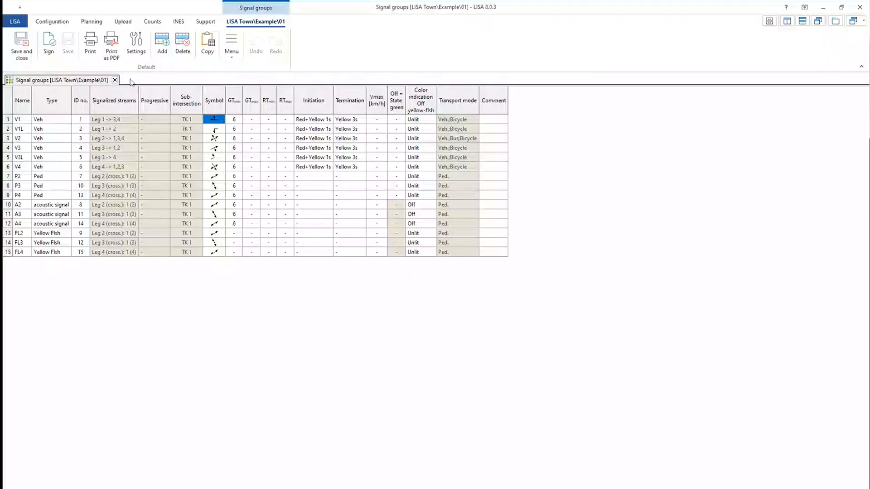
Open the facilities of variant 01 and view the signal head allocation and the signal head properties.
{"action": "left_click", "coordinate": [20, 47]}
{"action": "left_click", "coordinate": [138, 45]}
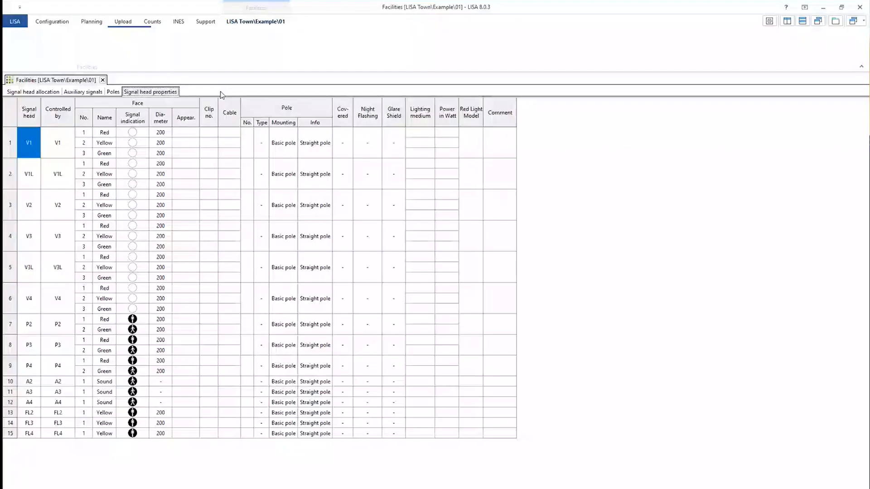
{"action": "left_click", "coordinate": [28, 92]}
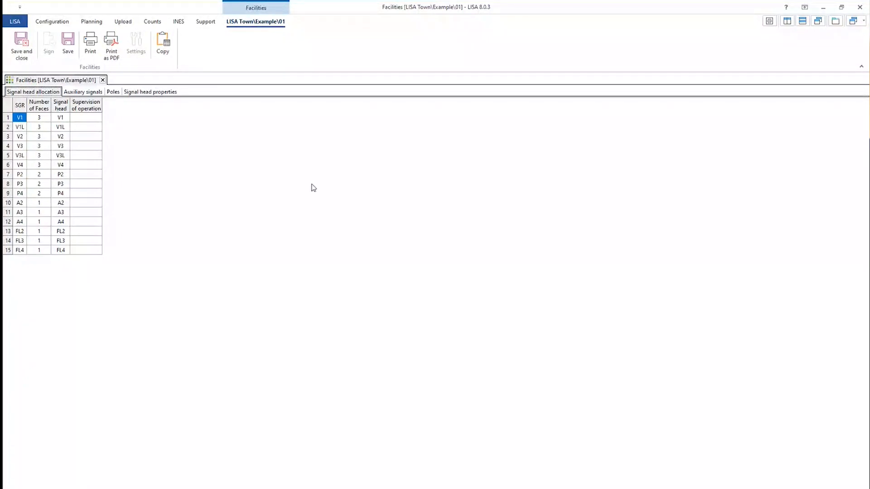
{"action": "left_click", "coordinate": [137, 93]}
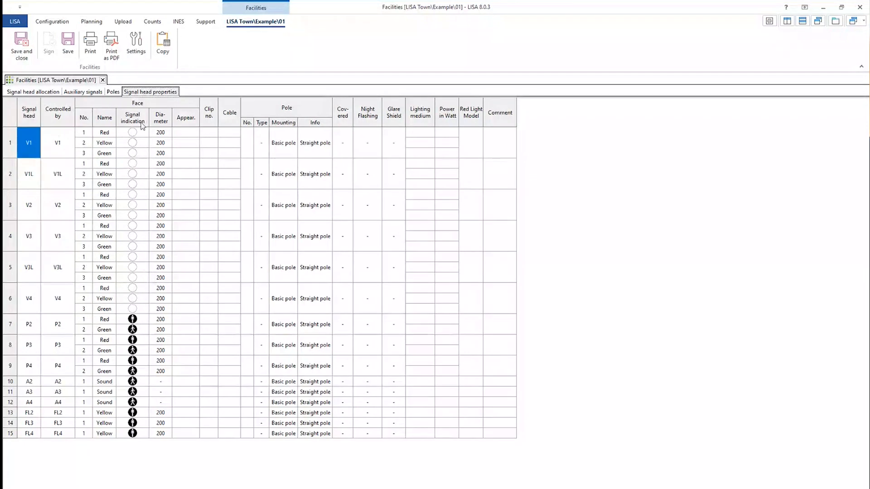
Browse the Germany set and the other country sets of signal indications for V1's red face, and close the facilities without saving.
{"action": "right_click", "coordinate": [136, 136]}
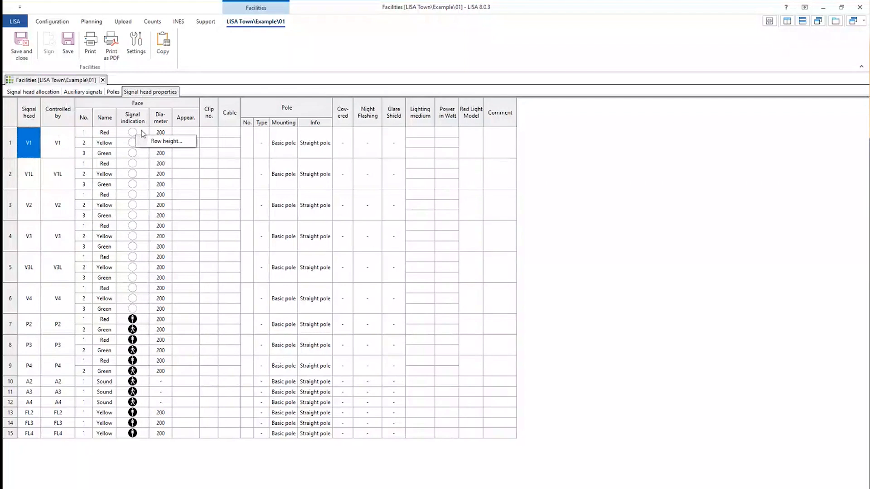
{"action": "double_click", "coordinate": [143, 133]}
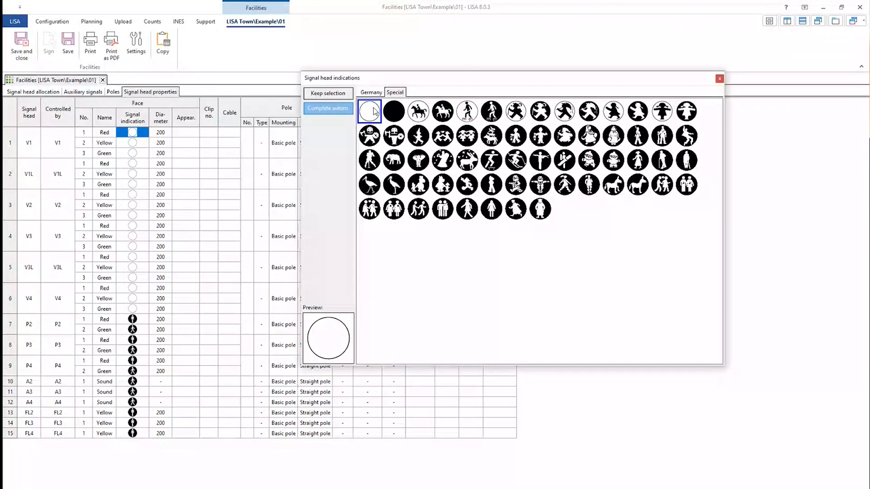
{"action": "left_click", "coordinate": [376, 94]}
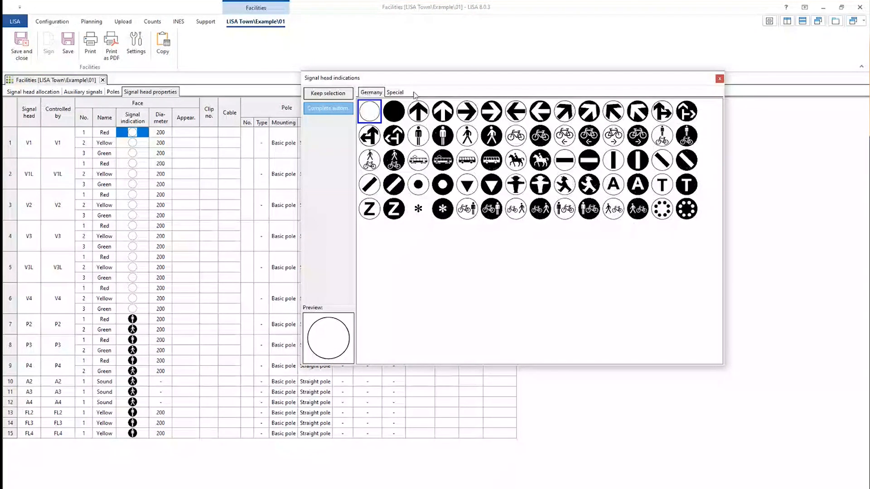
{"action": "mouse_move", "coordinate": [414, 96]}
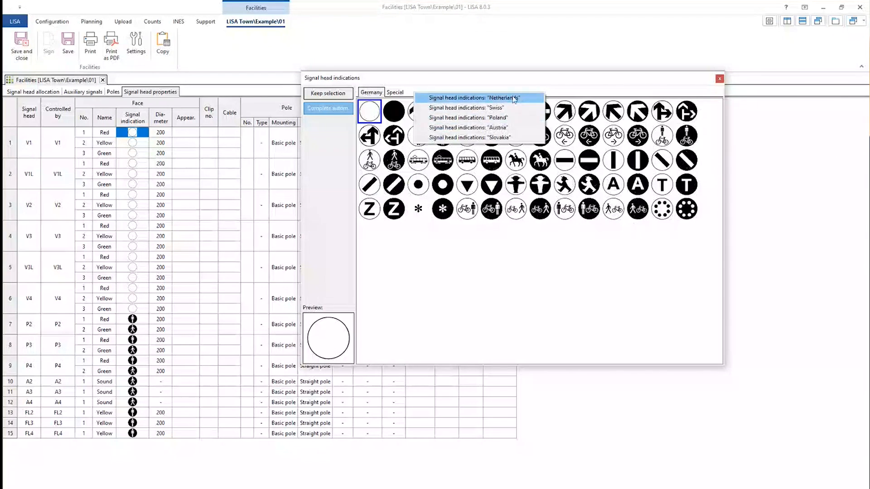
{"action": "left_click", "coordinate": [512, 131]}
{"action": "key", "text": "Escape"}
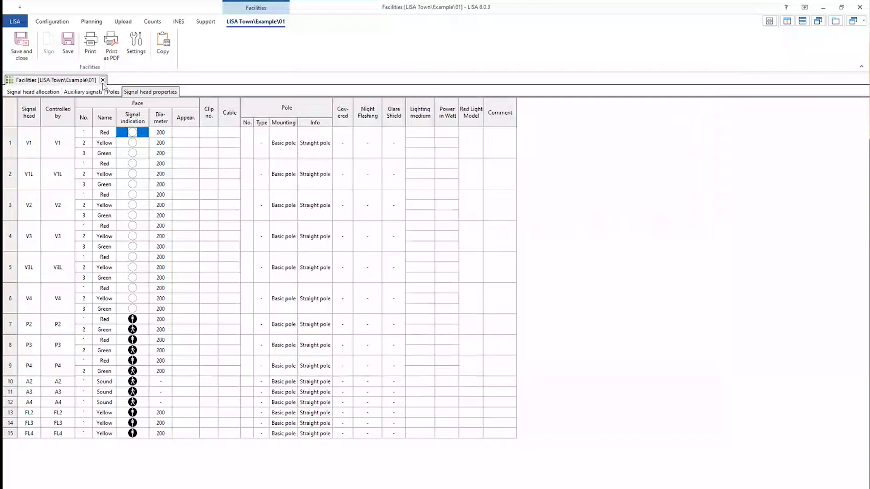
{"action": "left_click", "coordinate": [102, 82]}
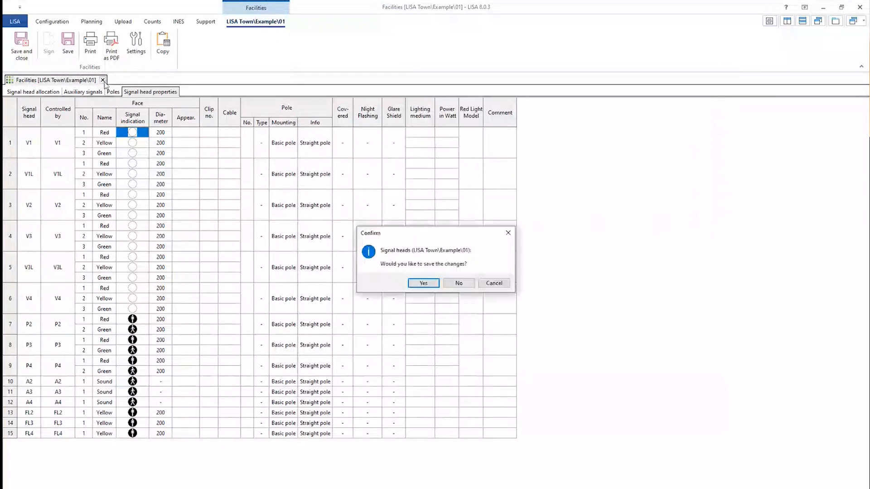
{"action": "left_click", "coordinate": [459, 284]}
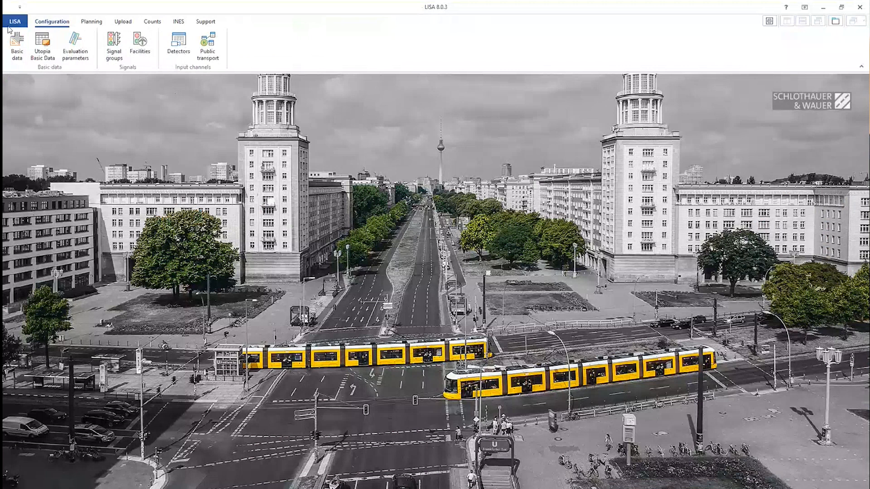
Switch the working variant of the Example intersection in LISA Town to 02.
{"action": "left_click", "coordinate": [91, 22]}
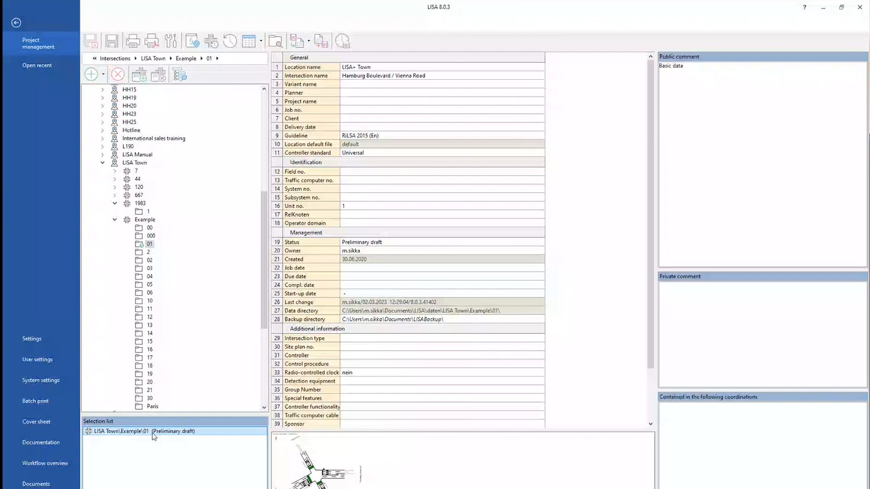
{"action": "left_click", "coordinate": [149, 261]}
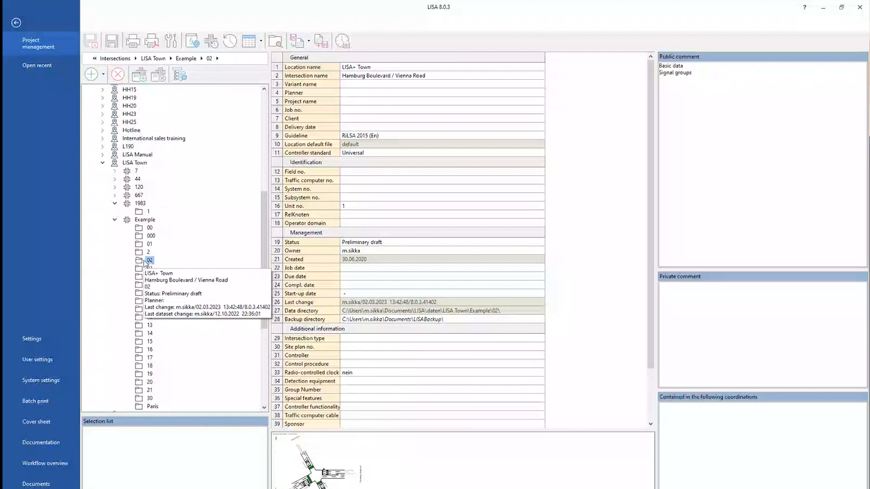
{"action": "double_click", "coordinate": [149, 261]}
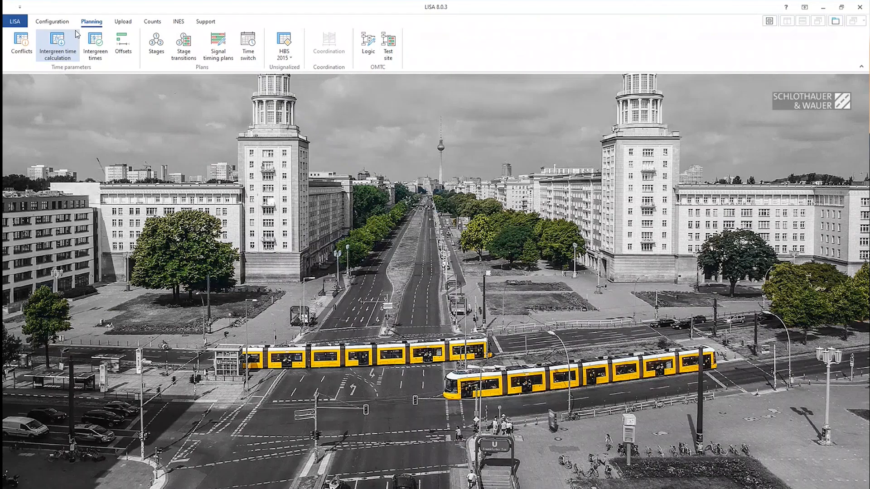
Open the conflict matrix of variant 02 and place the intersection diagram beside it.
{"action": "left_click", "coordinate": [22, 42]}
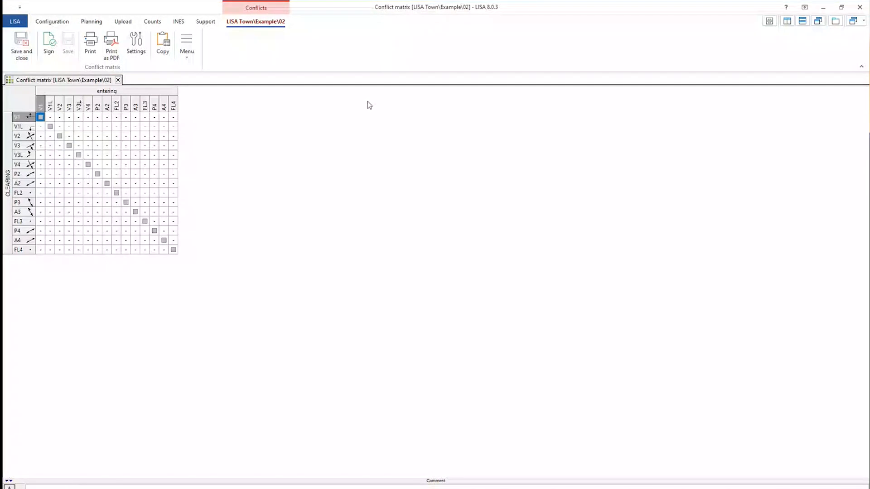
{"action": "left_click", "coordinate": [770, 21]}
{"action": "left_click_drag", "start_coordinate": [594, 97], "coordinate": [588, 126]}
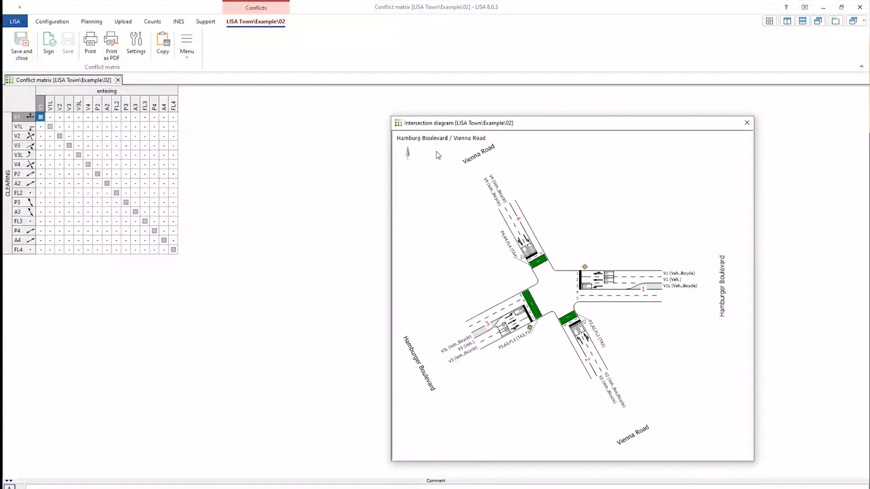
{"action": "left_click_drag", "start_coordinate": [477, 125], "coordinate": [487, 106]}
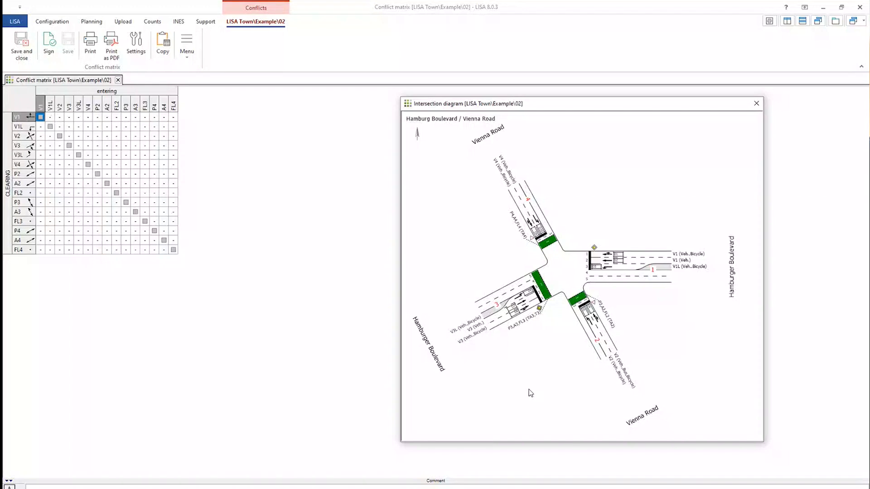
Mark signal group V1 as conflicting with V2, V3L, V4, P3 and A3, and close the conflict matrix without saving.
{"action": "left_click", "coordinate": [59, 117]}
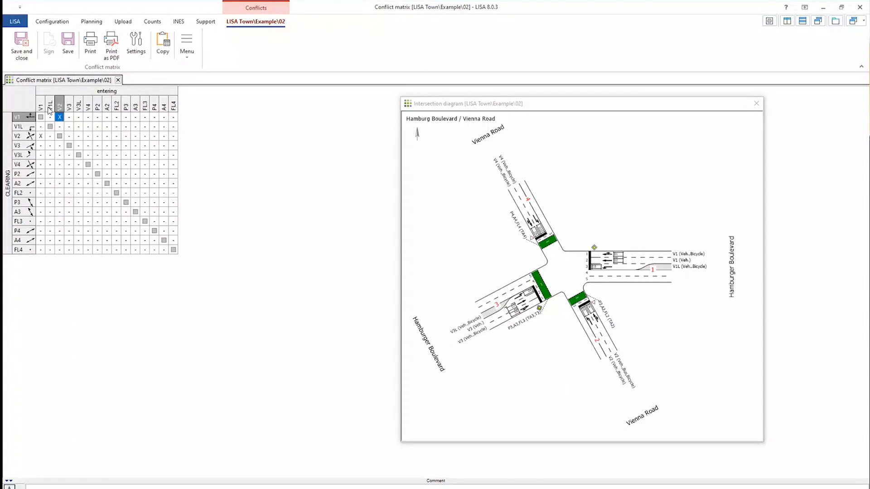
{"action": "left_click", "coordinate": [78, 118]}
{"action": "left_click", "coordinate": [87, 117]}
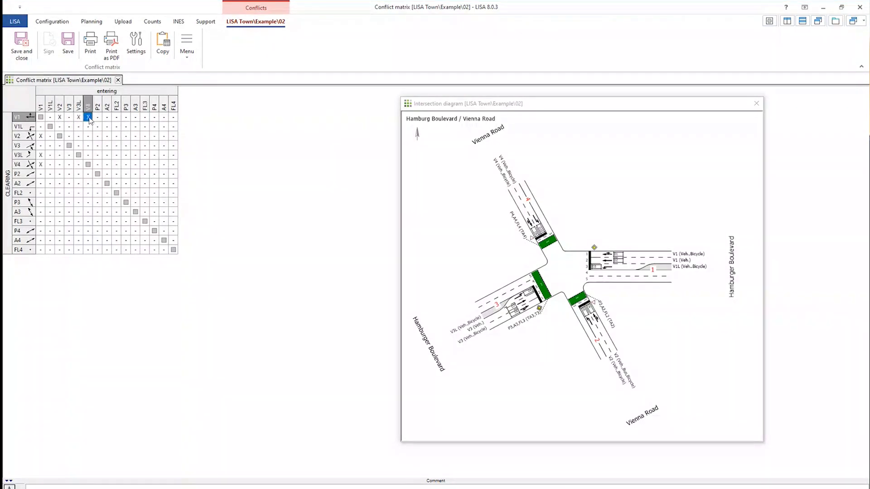
{"action": "left_click", "coordinate": [126, 117]}
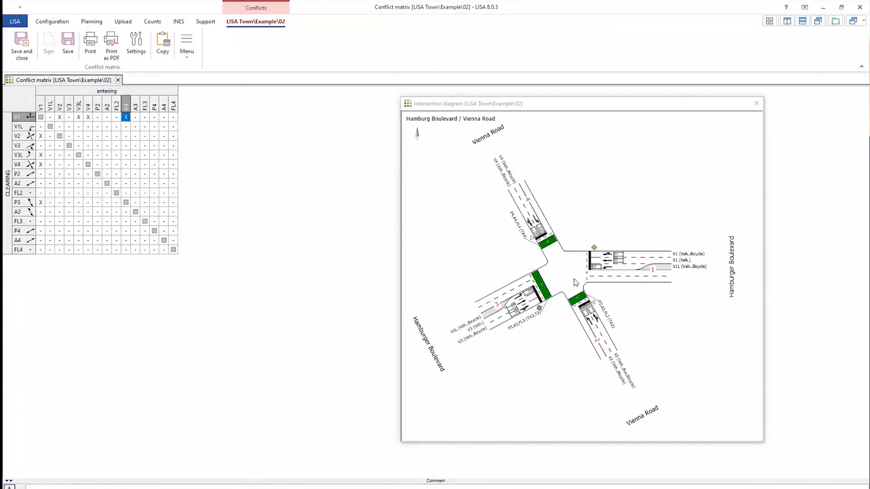
{"action": "left_click", "coordinate": [135, 117]}
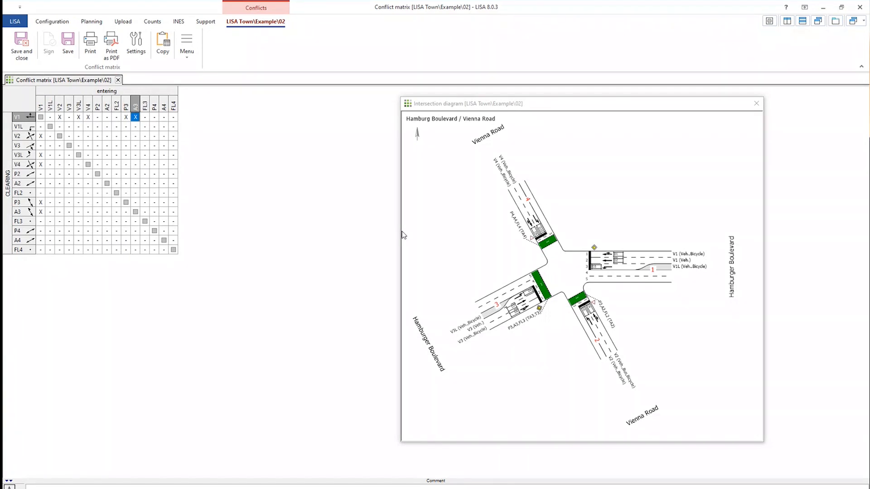
{"action": "left_click", "coordinate": [118, 82]}
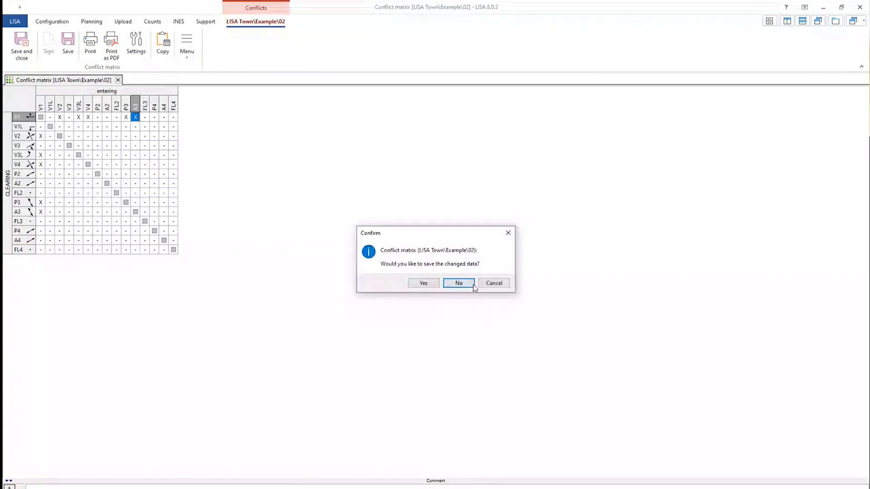
{"action": "left_click", "coordinate": [472, 284]}
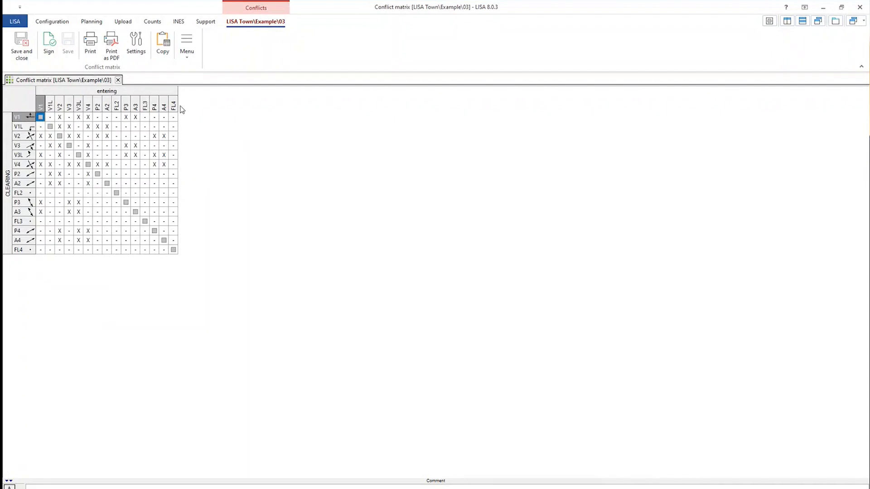
Delete all intergreen times in the intergreen time calculation of variant 03 and recalculate them.
{"action": "left_click", "coordinate": [25, 46]}
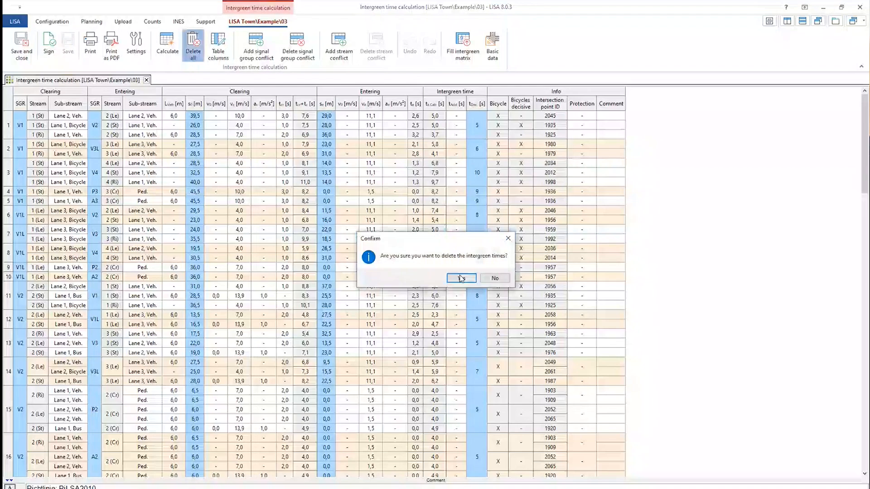
{"action": "left_click", "coordinate": [461, 278]}
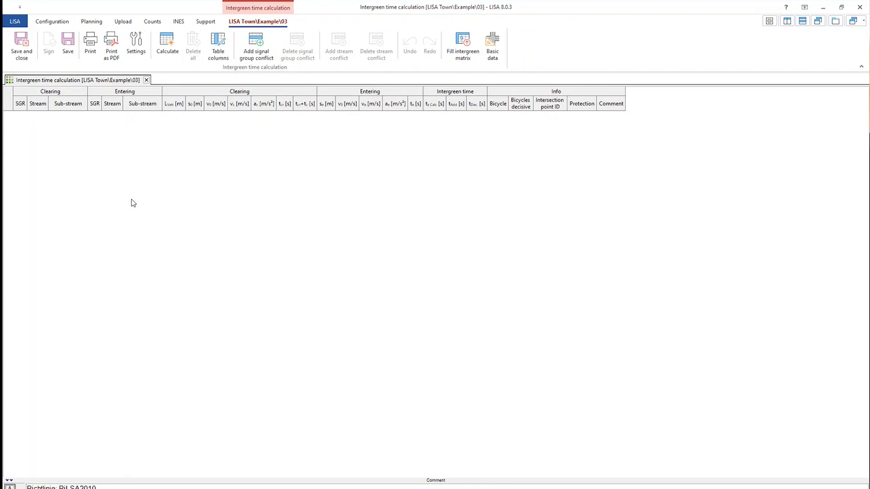
{"action": "left_click", "coordinate": [164, 45]}
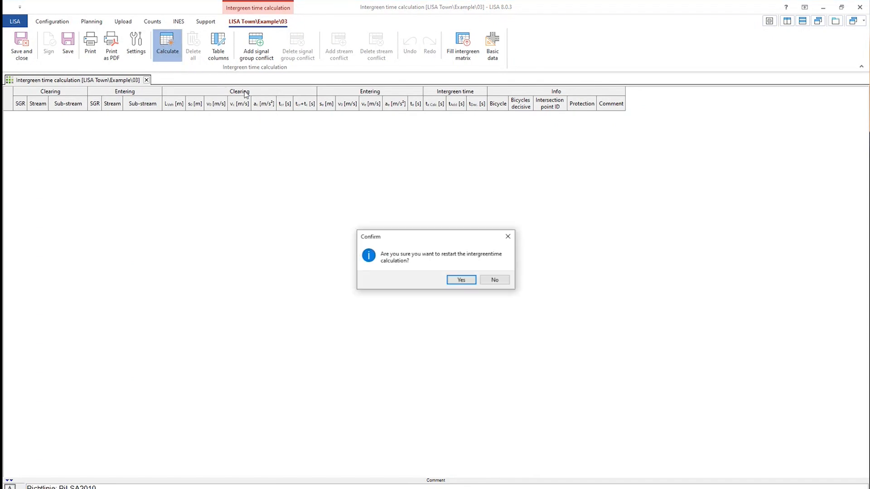
{"action": "left_click", "coordinate": [454, 282]}
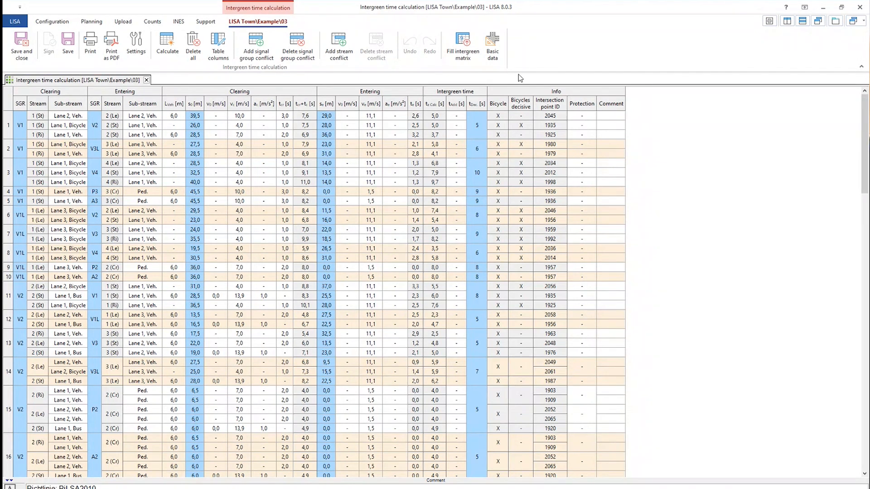
View the basic data of variant 03 beside the intergreen time calculation, and close the basic data.
{"action": "left_click", "coordinate": [493, 45]}
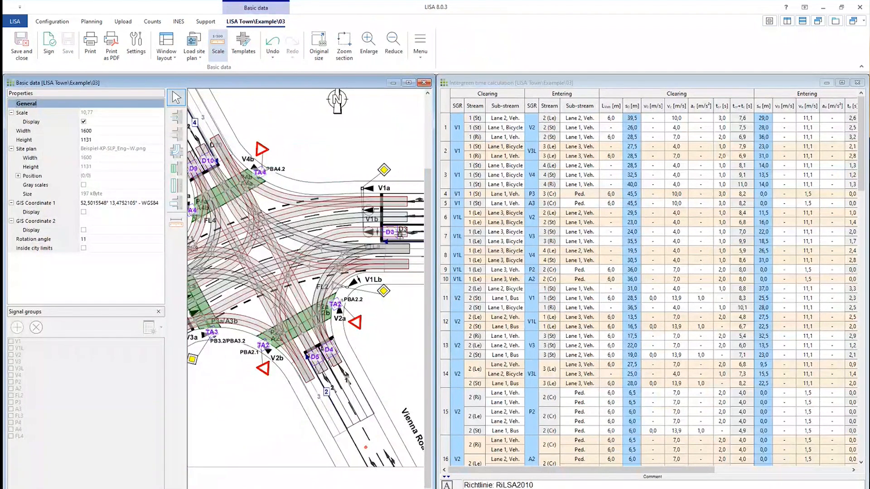
{"action": "left_click_drag", "start_coordinate": [341, 488], "coordinate": [349, 488]}
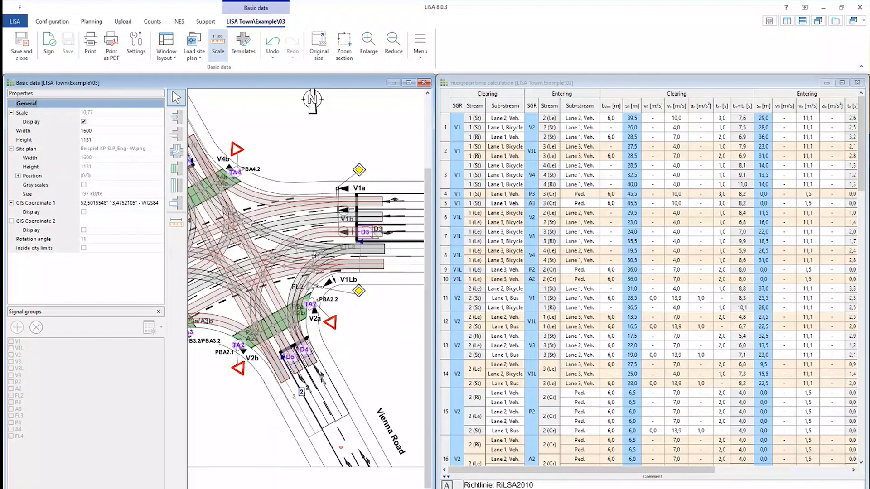
{"action": "left_click", "coordinate": [425, 82]}
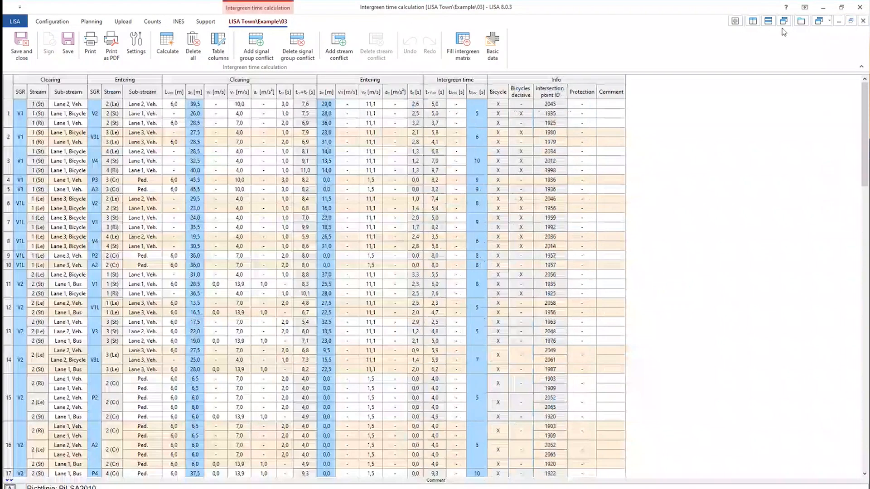
{"action": "left_click", "coordinate": [783, 27]}
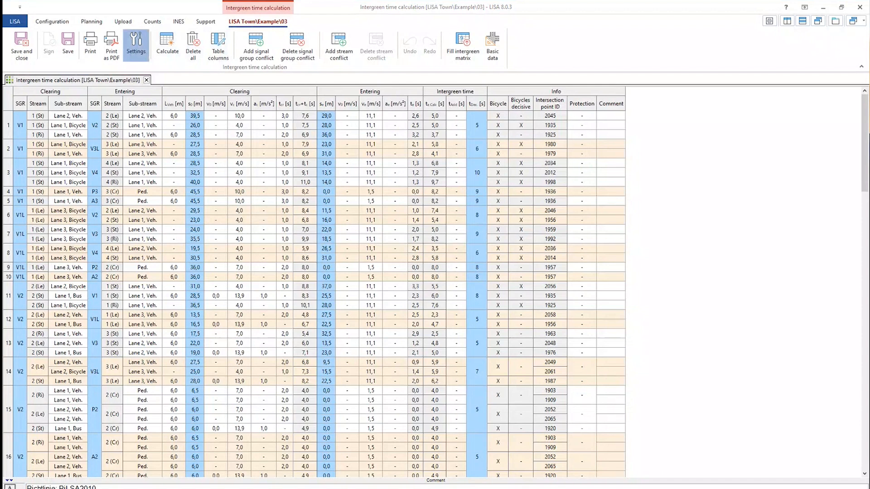
Review the intergreen calculation settings for times, bicycles, distances, and vehicle, bus, tram and pedestrian/bicycle parameters, and close them unchanged.
{"action": "left_click", "coordinate": [136, 45]}
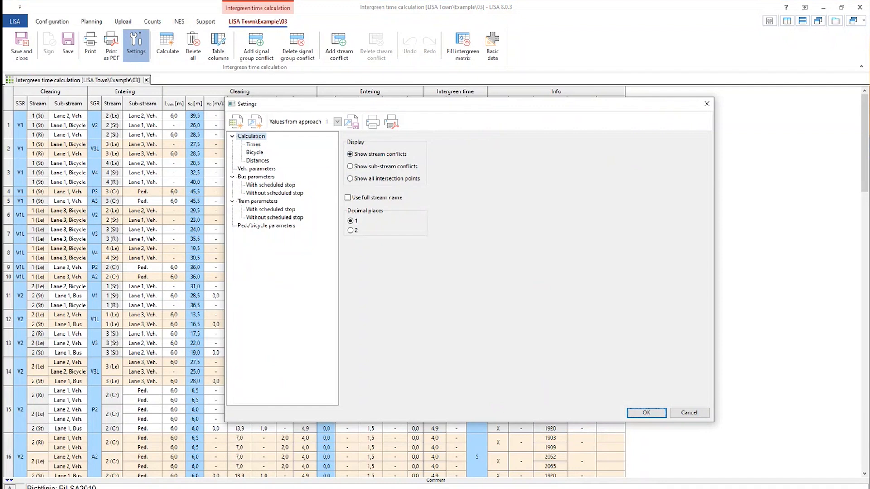
{"action": "left_click", "coordinate": [253, 144]}
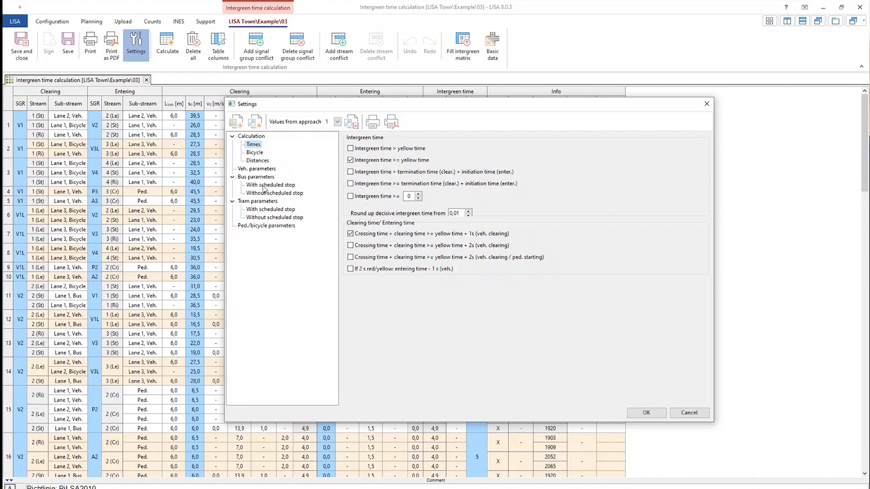
{"action": "left_click", "coordinate": [257, 153]}
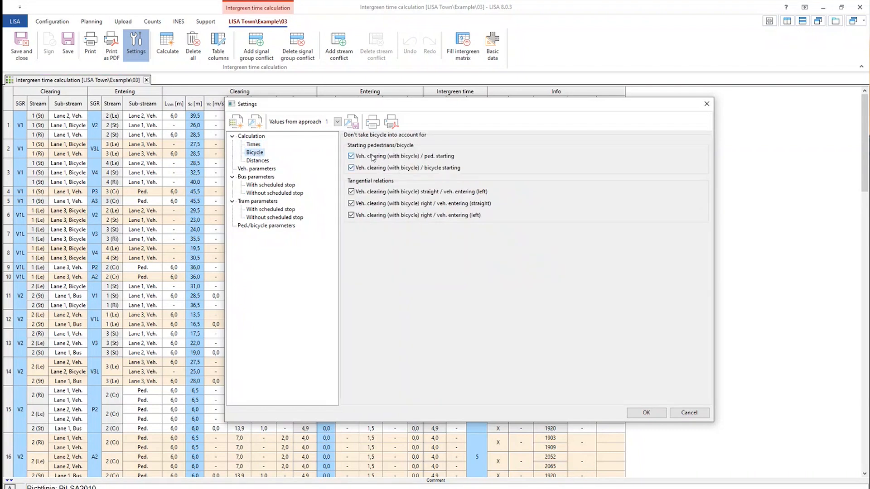
{"action": "left_click", "coordinate": [258, 160]}
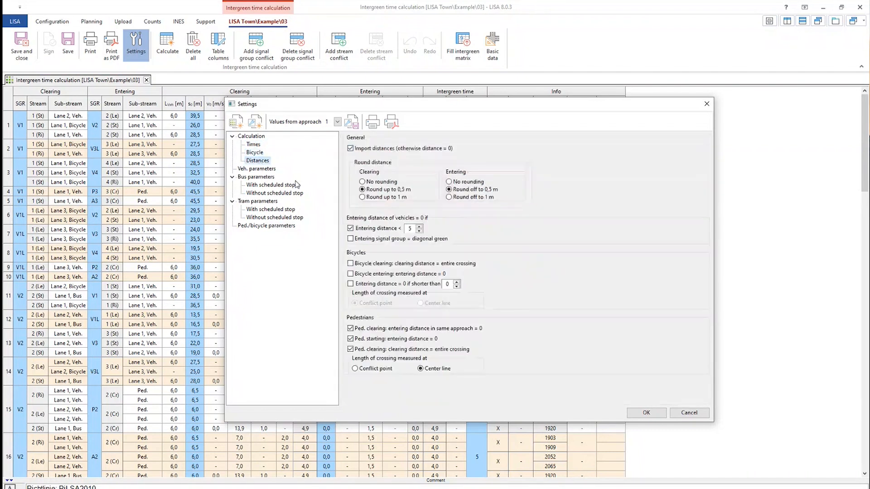
{"action": "left_click", "coordinate": [256, 169]}
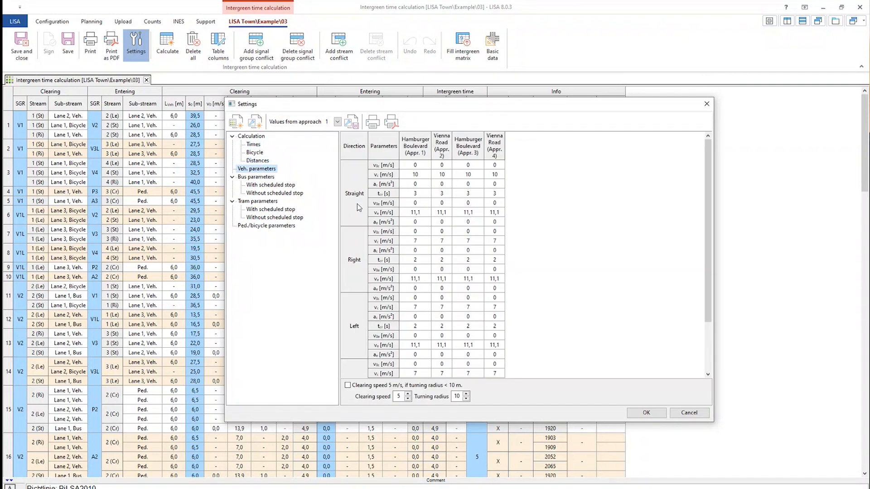
{"action": "left_click", "coordinate": [263, 184]}
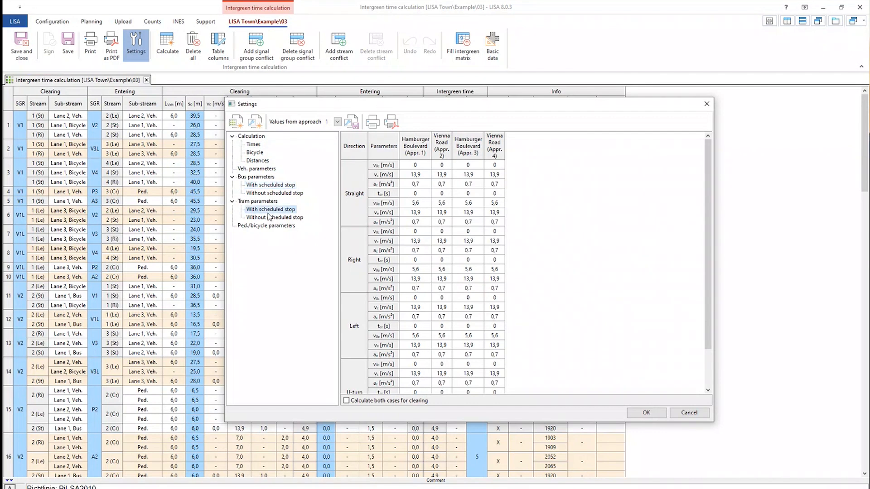
{"action": "left_click", "coordinate": [272, 226]}
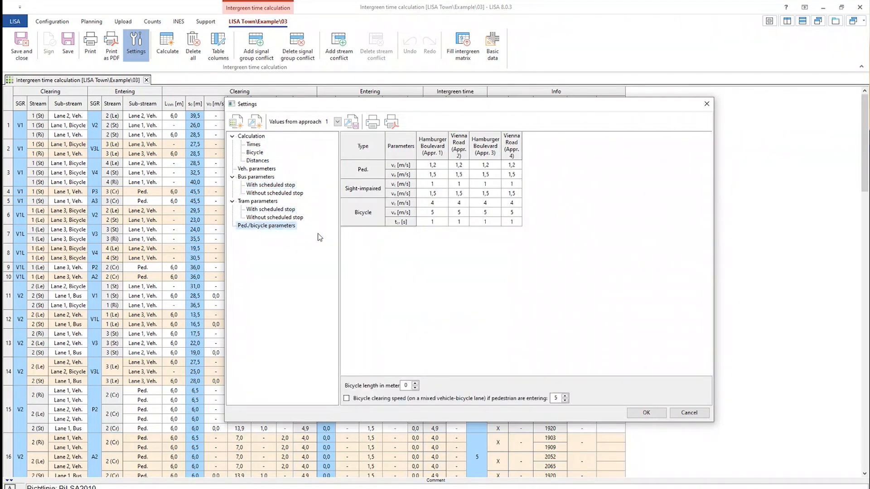
{"action": "left_click", "coordinate": [257, 154]}
{"action": "left_click", "coordinate": [707, 105]}
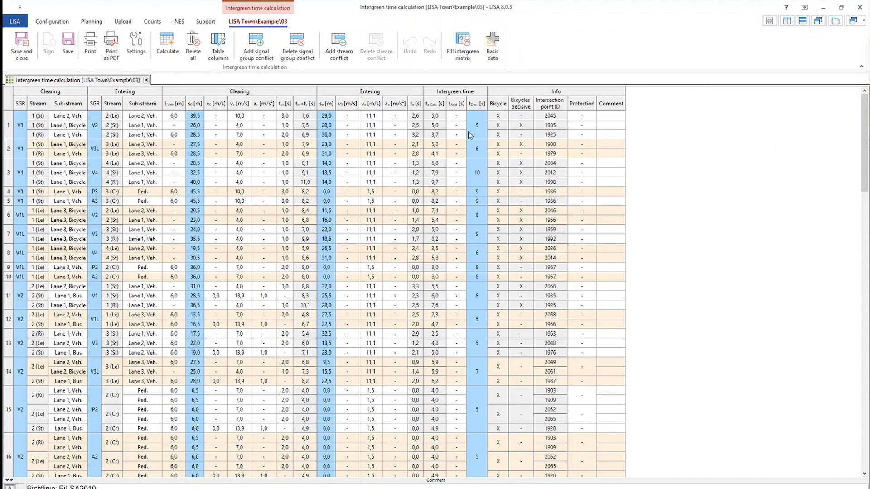
Set the additional intergreen time to 1 s for signal group V1L clearing against A2 entering.
{"action": "left_click", "coordinate": [174, 118]}
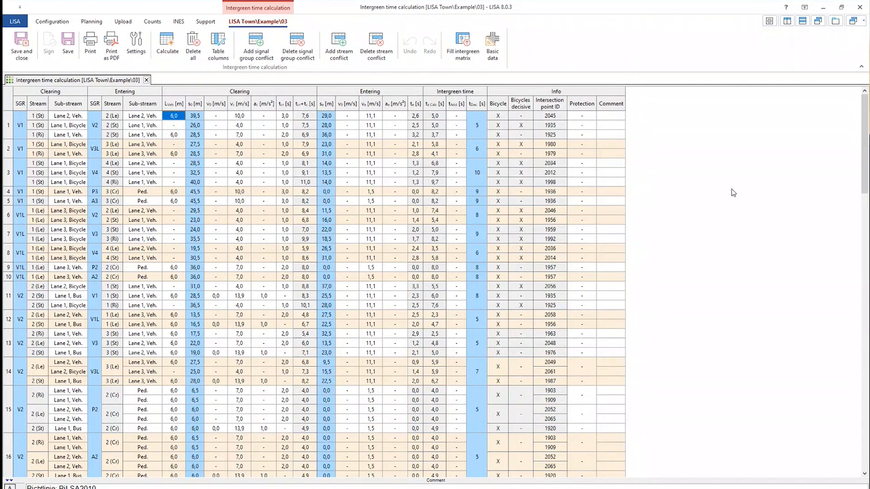
{"action": "scroll", "coordinate": [434, 247], "scroll_direction": "down", "scroll_amount": 1}
{"action": "scroll", "coordinate": [453, 259], "scroll_direction": "up", "scroll_amount": 1}
{"action": "left_click", "coordinate": [481, 135]}
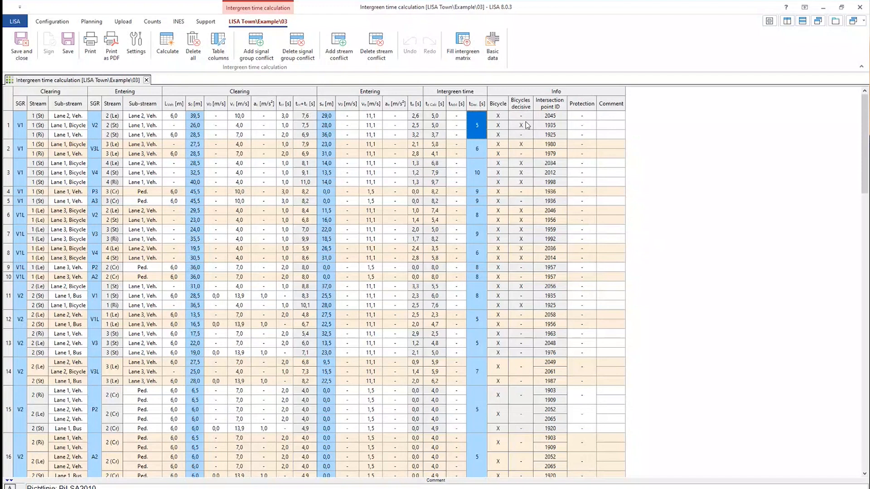
{"action": "left_click", "coordinate": [456, 277]}
{"action": "type", "text": "1"}
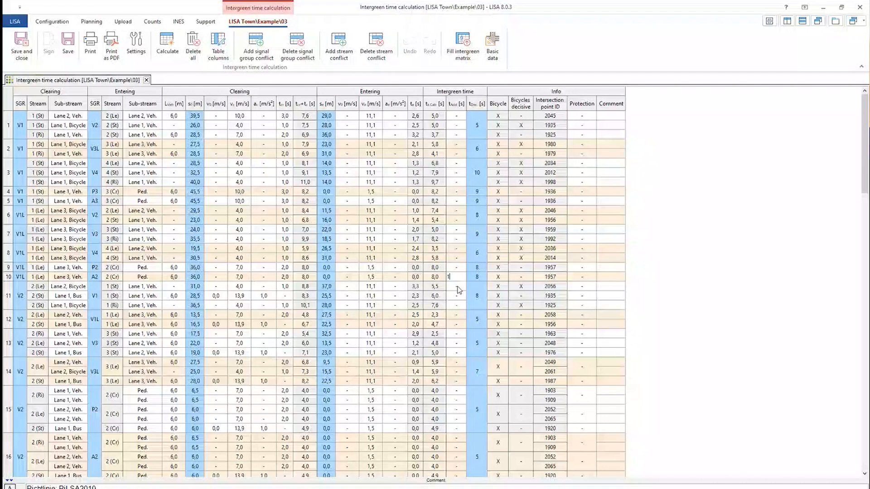
{"action": "key", "text": "Return"}
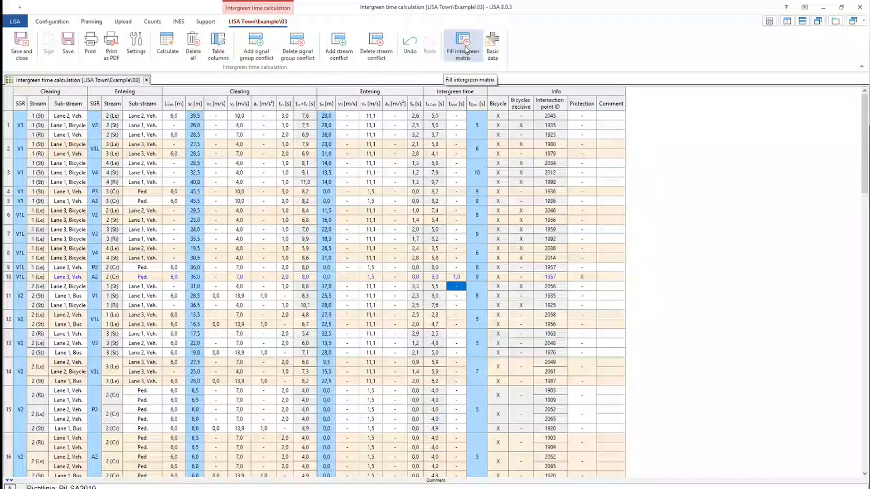
Fill the intergreen matrix from the calculated intergreen times, and close both the calculation and the matrix.
{"action": "left_click", "coordinate": [466, 50]}
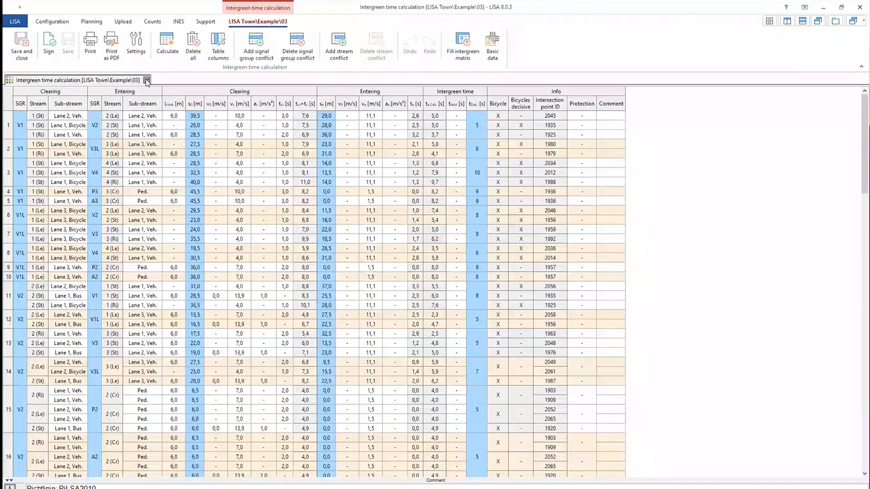
{"action": "left_click", "coordinate": [146, 80]}
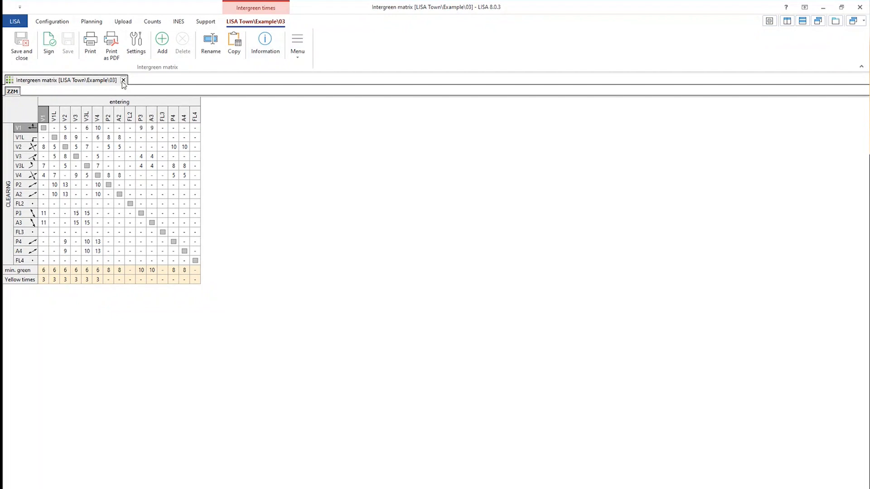
{"action": "left_click", "coordinate": [122, 81]}
{"action": "left_click", "coordinate": [123, 81]}
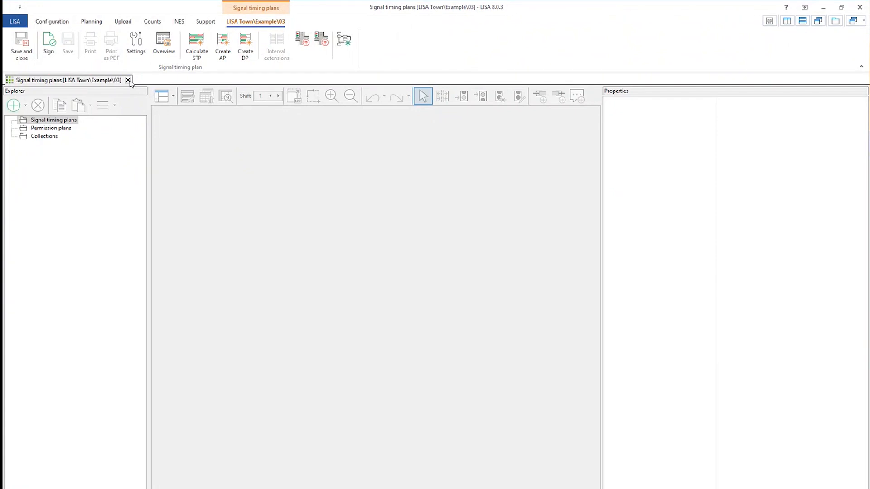
{"action": "left_click", "coordinate": [195, 55]}
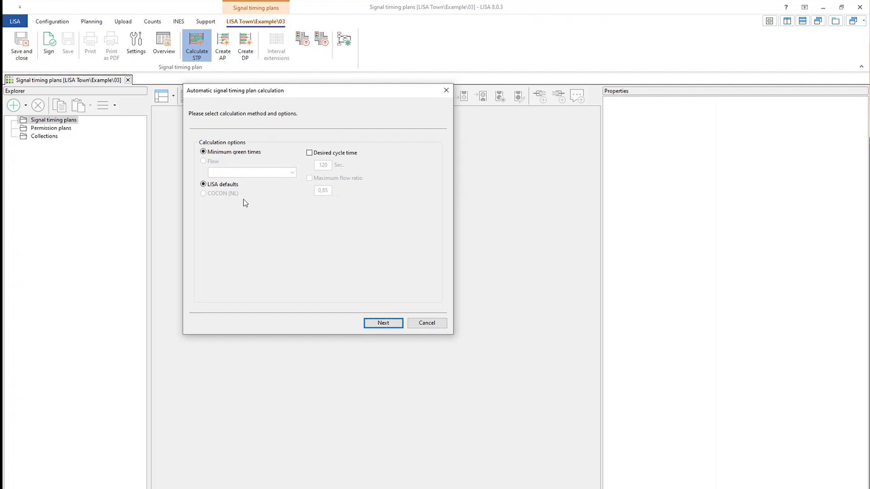
{"action": "left_click", "coordinate": [383, 322]}
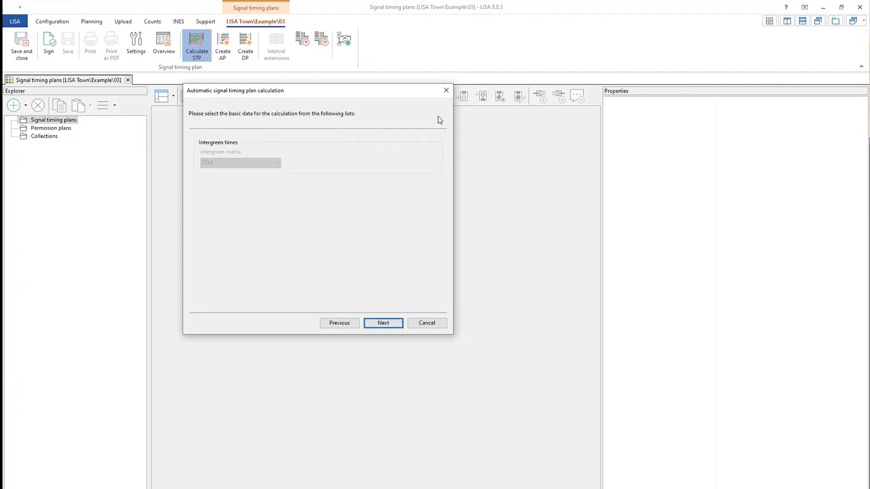
{"action": "left_click", "coordinate": [446, 91]}
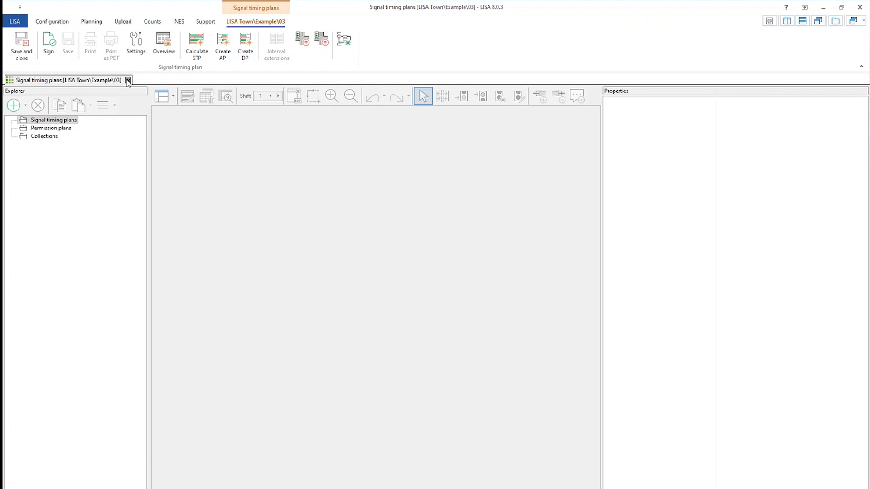
Calculate signal timing plan STP 1 from minimum green times with LISA defaults, saving its 4 stages and 4 stage transitions.
{"action": "left_click", "coordinate": [206, 48]}
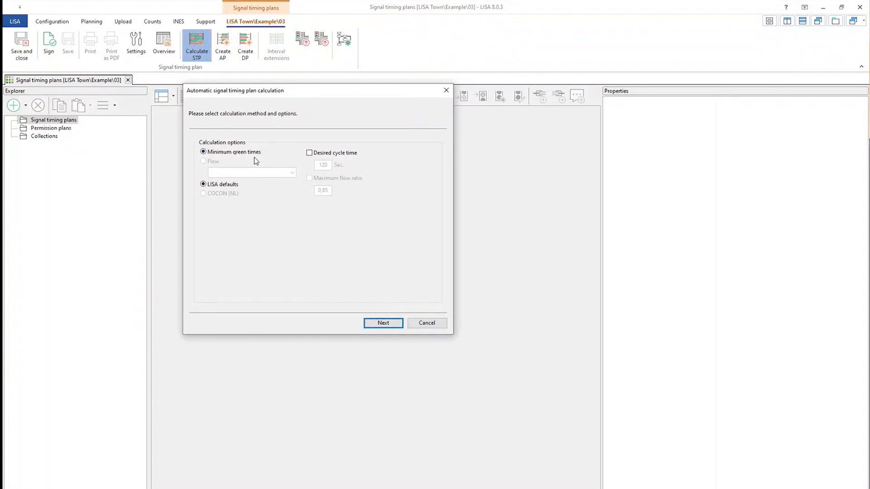
{"action": "left_click", "coordinate": [383, 326]}
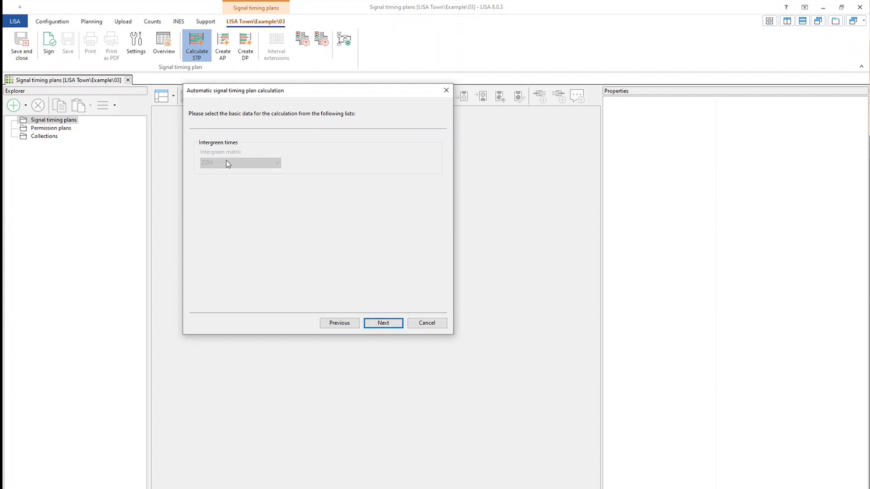
{"action": "left_click", "coordinate": [379, 319]}
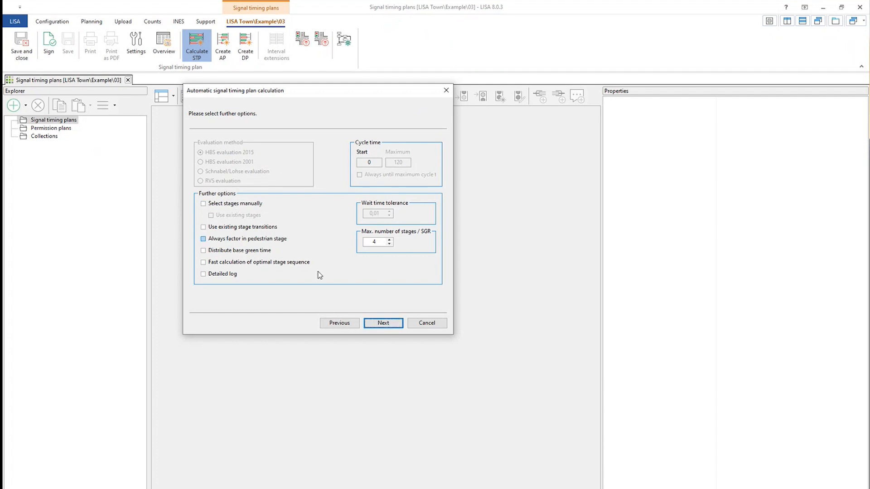
{"action": "left_click", "coordinate": [379, 324]}
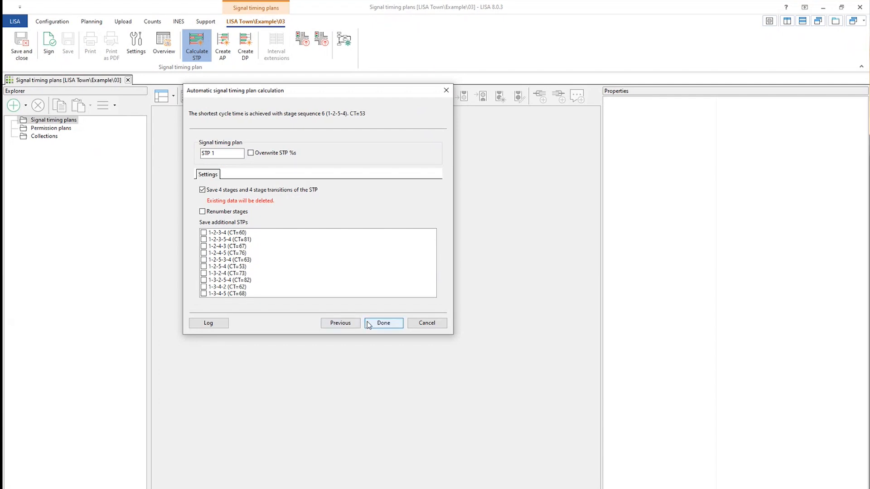
{"action": "left_click", "coordinate": [386, 326]}
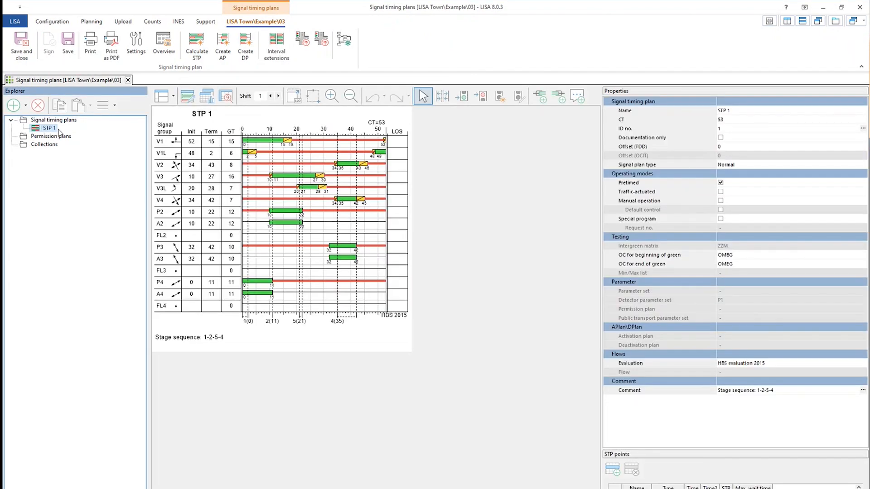
{"action": "left_click_drag", "start_coordinate": [305, 211], "coordinate": [340, 209]}
Rerun the automatic signal timing plan calculation, select and deselect the additional stage sequence 1-2-3-4, and cancel the calculation.
{"action": "left_click", "coordinate": [198, 49]}
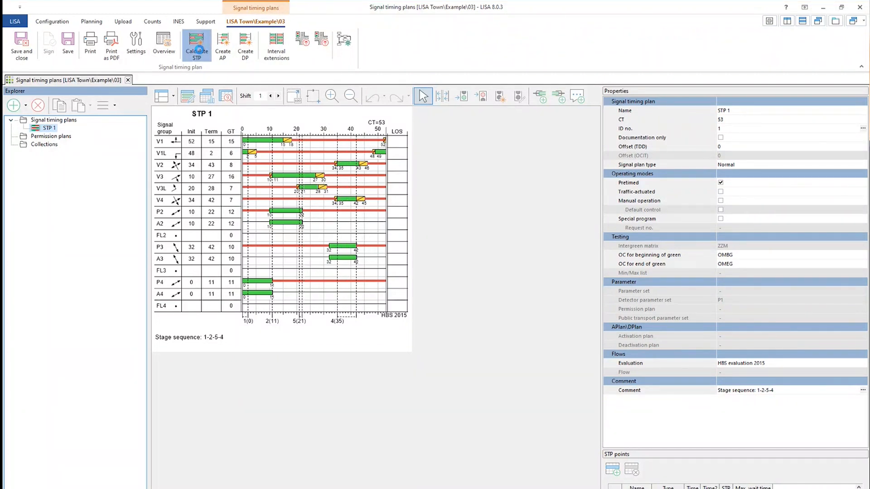
{"action": "left_click", "coordinate": [383, 323]}
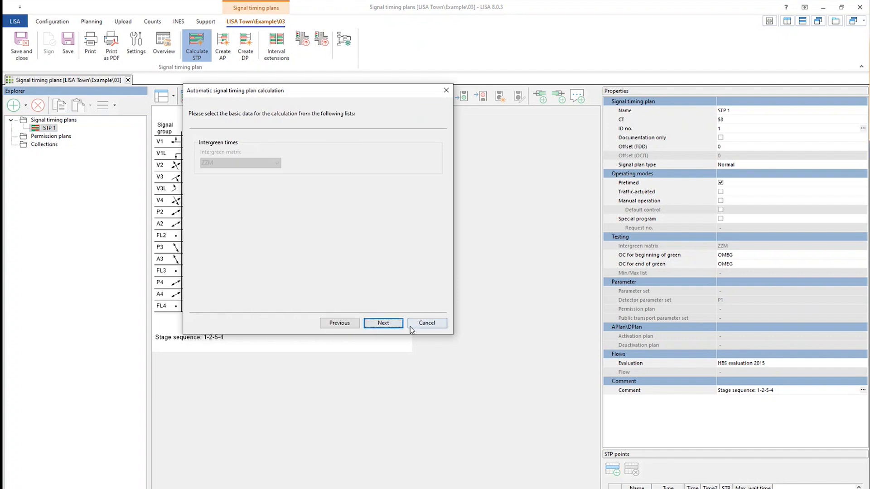
{"action": "left_click", "coordinate": [389, 323]}
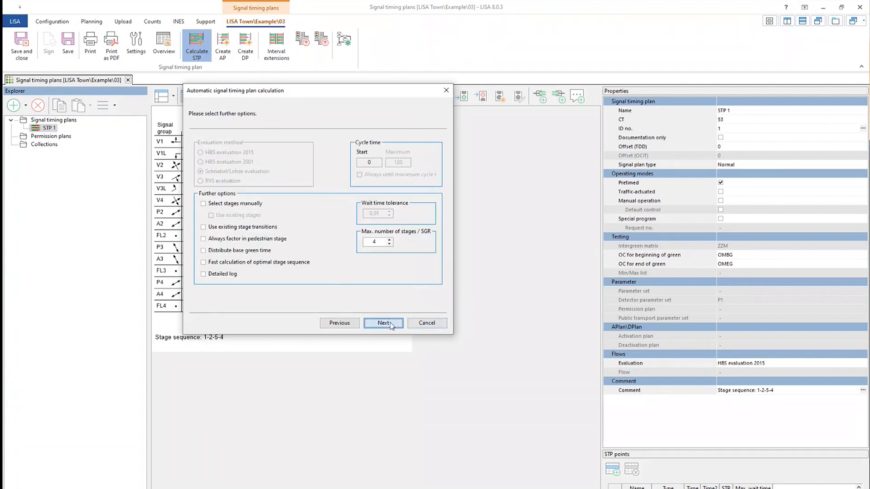
{"action": "left_click", "coordinate": [389, 323]}
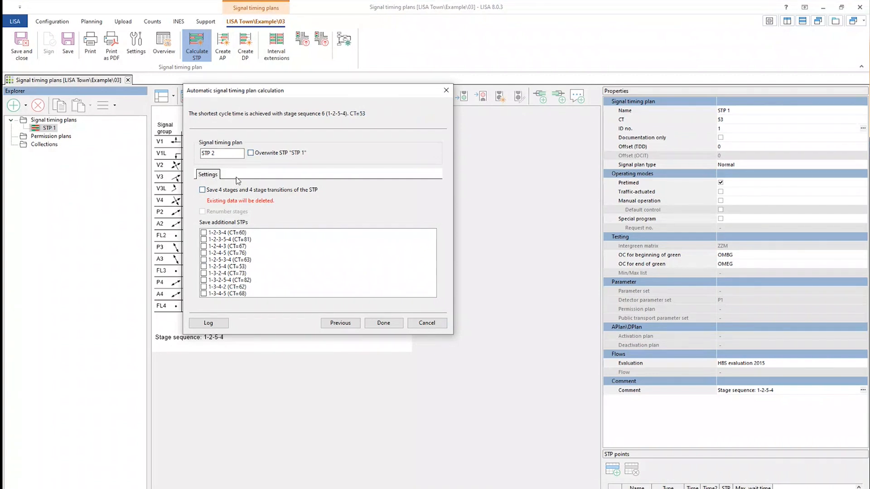
{"action": "left_click", "coordinate": [203, 233]}
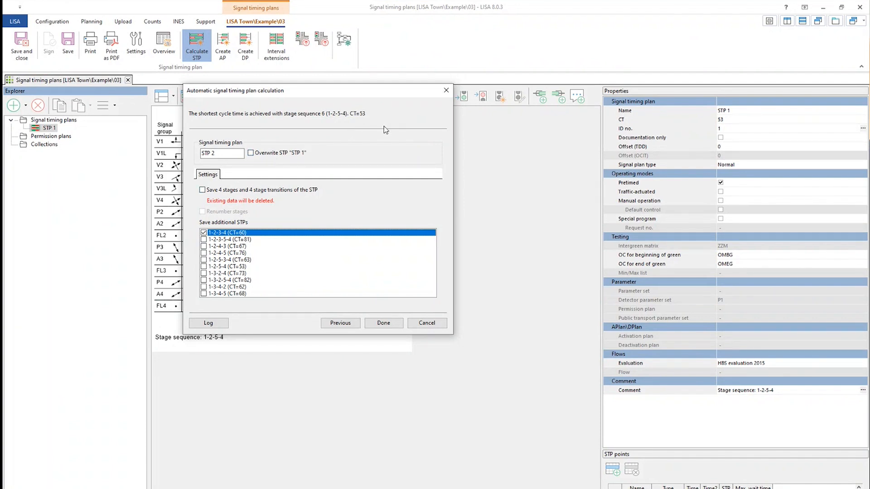
{"action": "left_click", "coordinate": [203, 233]}
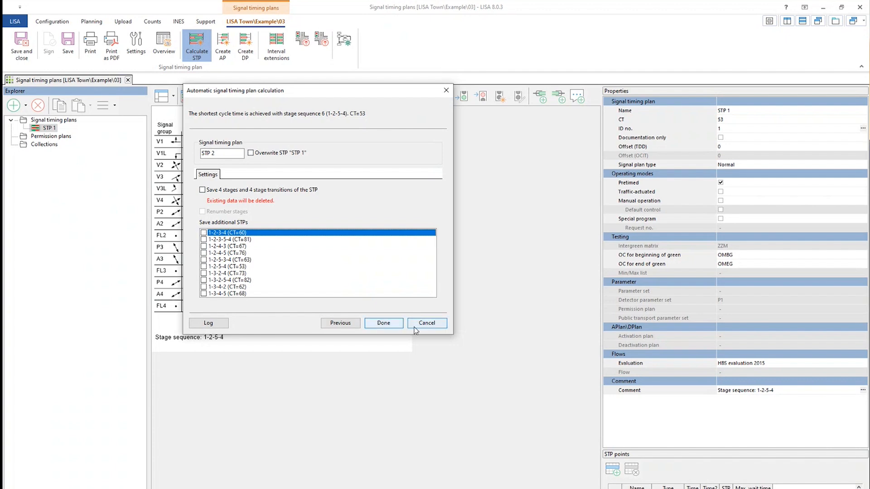
{"action": "left_click", "coordinate": [428, 324]}
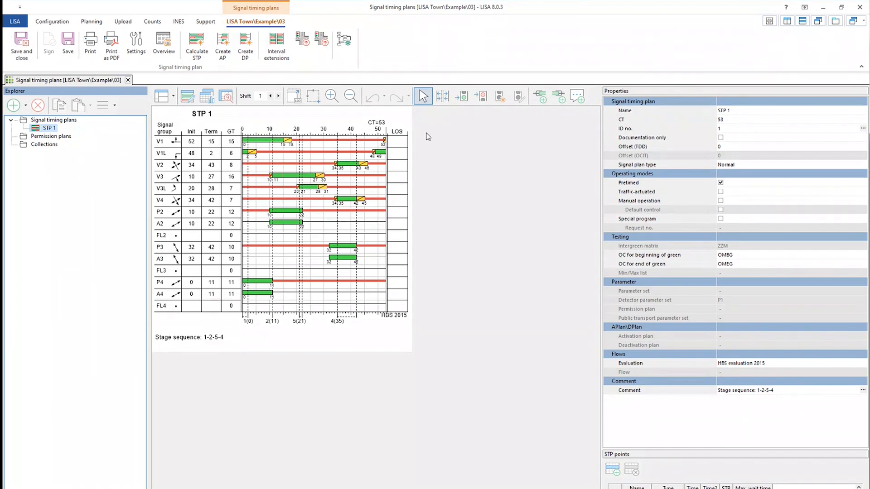
Extend the green time of signal group V1 in STP 1 to end at second 32, and close the signal timing plans without saving.
{"action": "left_click_drag", "start_coordinate": [285, 142], "coordinate": [330, 138]}
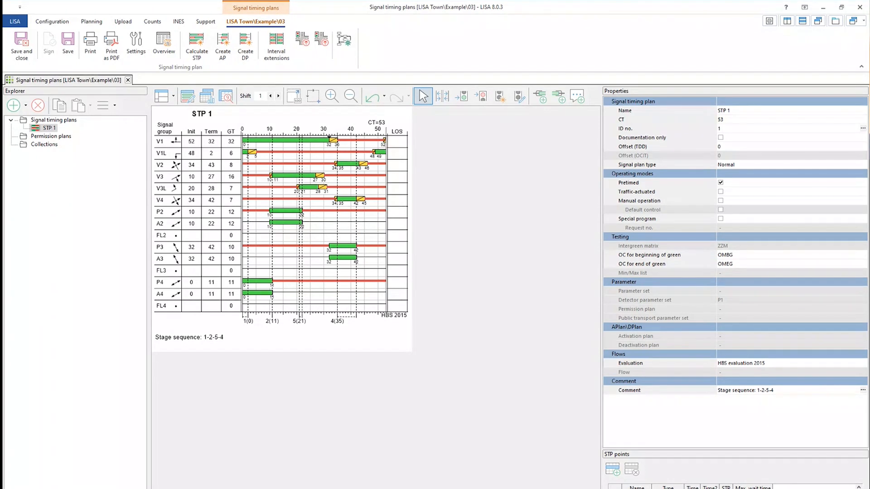
{"action": "left_click", "coordinate": [128, 81]}
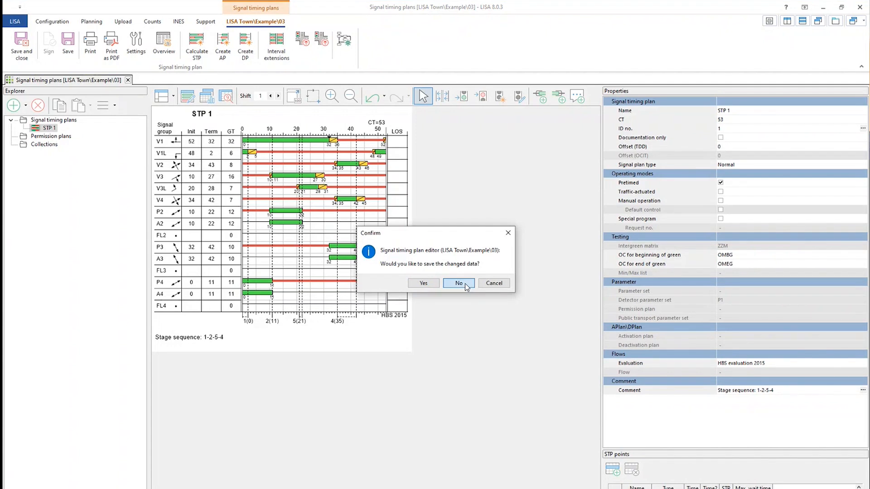
{"action": "left_click", "coordinate": [459, 284]}
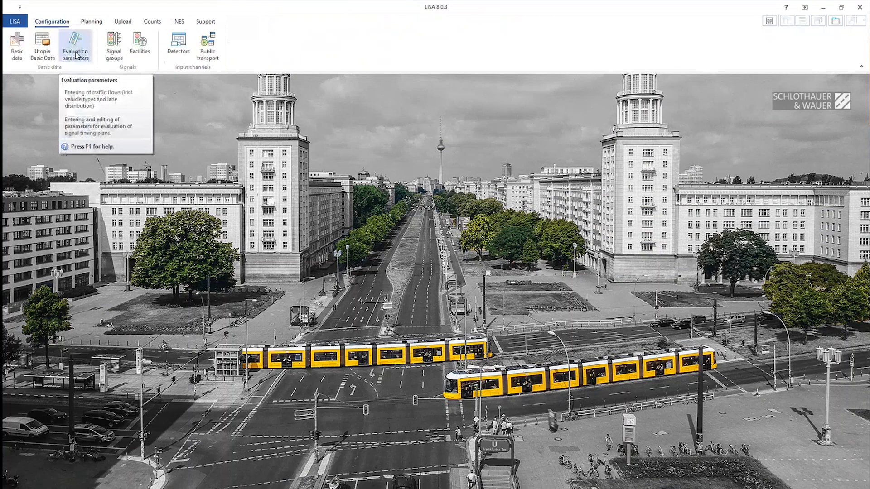
Open the evaluation parameters of the intersection and create a new flow named Morning flow without a base flow.
{"action": "left_click", "coordinate": [75, 51]}
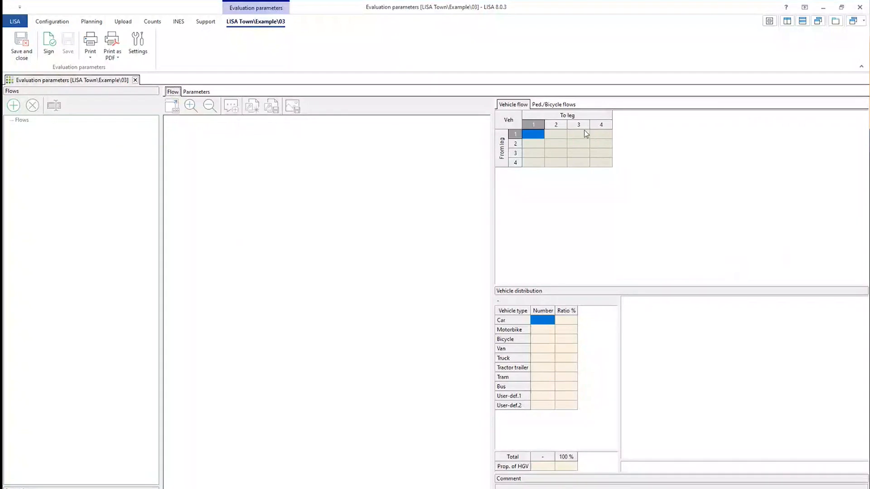
{"action": "left_click", "coordinate": [13, 105]}
{"action": "left_click_drag", "start_coordinate": [513, 127], "coordinate": [336, 187]}
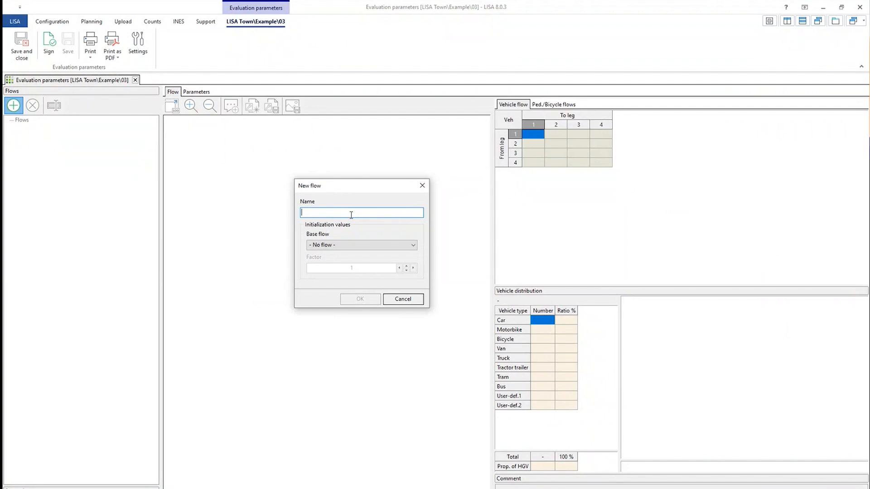
{"action": "type", "text": "Morning flow"}
{"action": "left_click", "coordinate": [375, 300]}
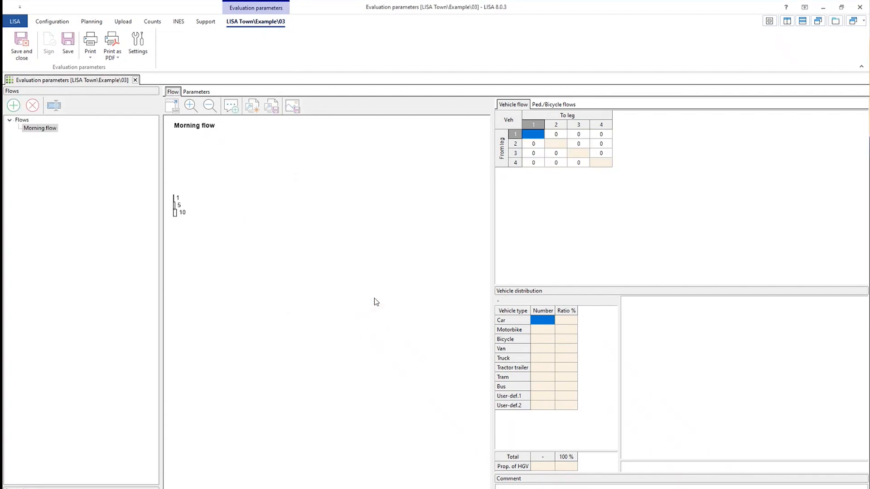
Enter a vehicle flow of 100 from leg 1 to legs 2, 3 and 4, with the intersection diagram shown for reference.
{"action": "left_click", "coordinate": [557, 136]}
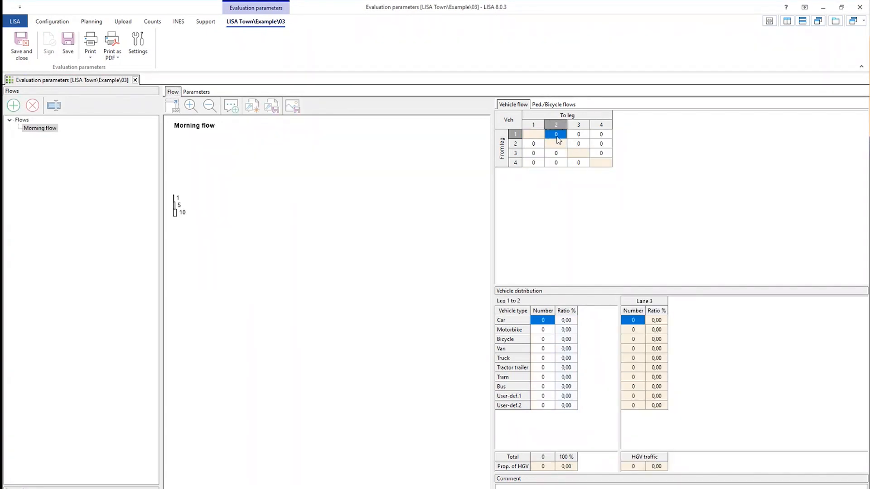
{"action": "type", "text": "100"}
{"action": "left_click", "coordinate": [769, 23]}
{"action": "left_click_drag", "start_coordinate": [678, 183], "coordinate": [486, 233]}
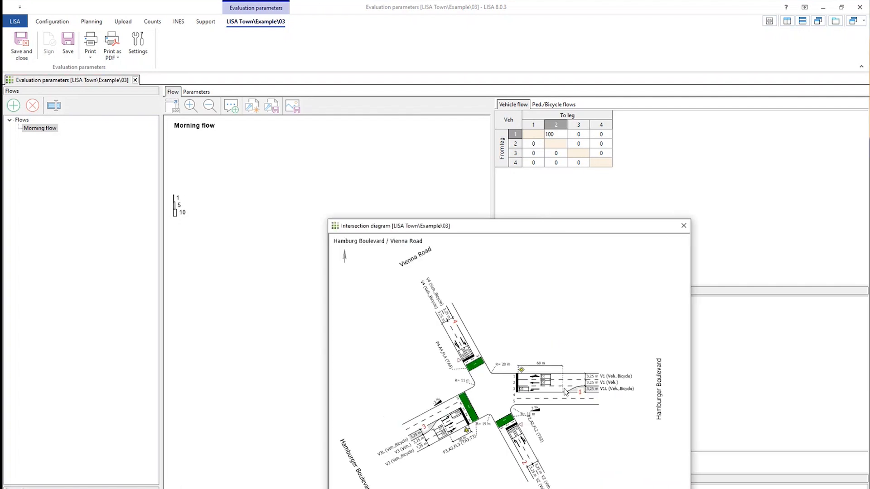
{"action": "key", "text": "Tab"}
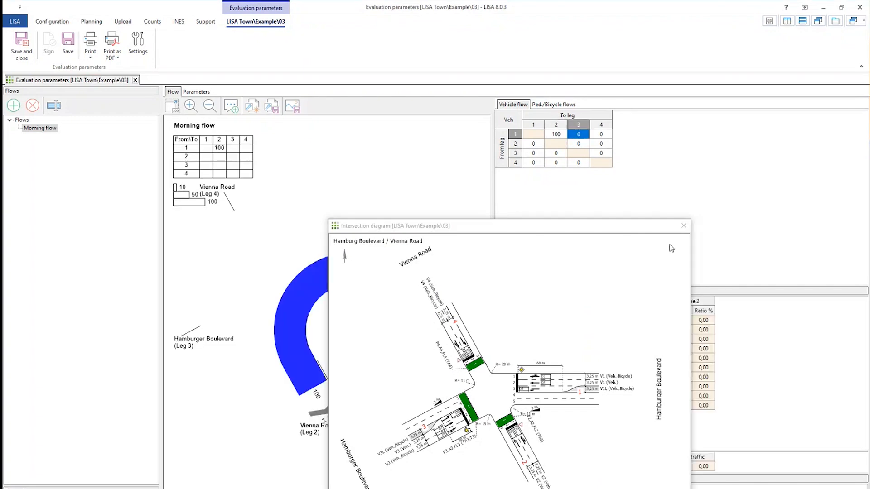
{"action": "left_click", "coordinate": [579, 136]}
{"action": "type", "text": "100"}
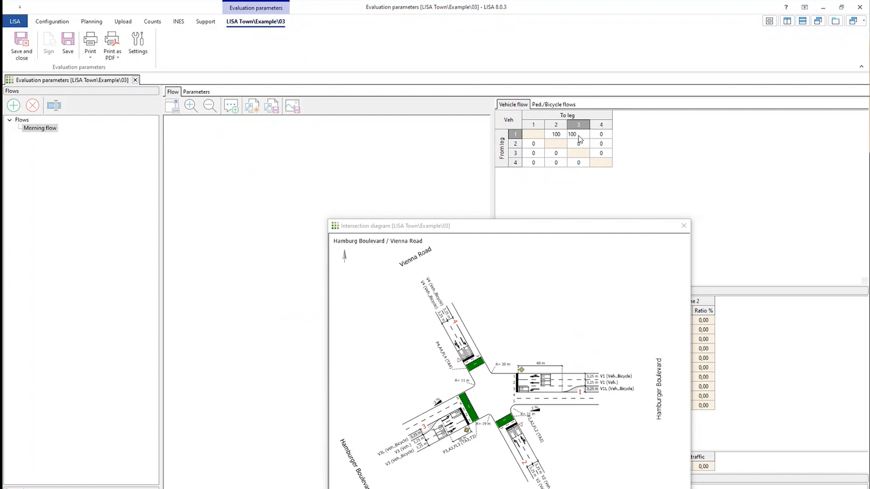
{"action": "key", "text": "Tab"}
{"action": "type", "text": "100"}
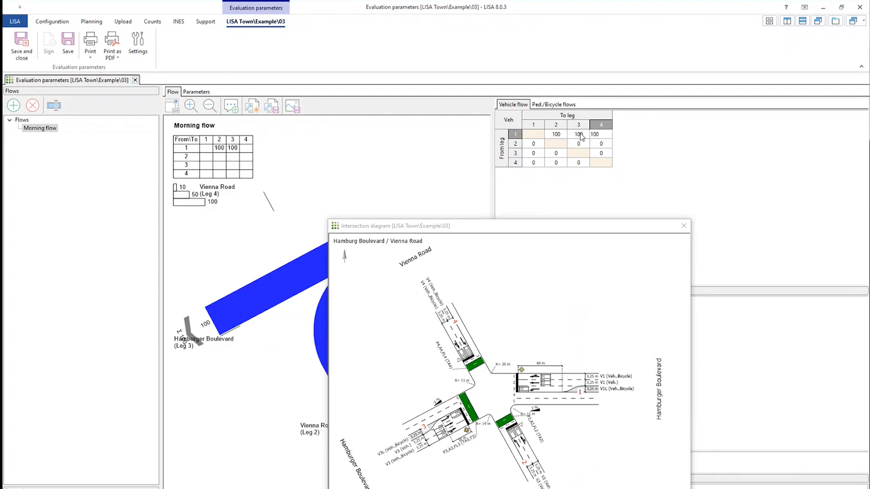
{"action": "key", "text": "Tab"}
Enter a vehicle flow of 100 for every movement from leg 2 and leg 3 to the other legs.
{"action": "type", "text": "100"}
{"action": "key", "text": "Tab"}
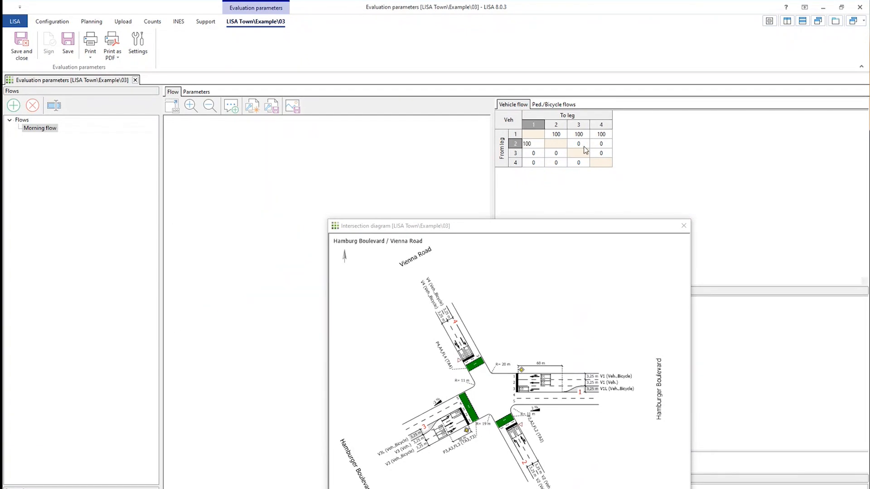
{"action": "type", "text": "100"}
{"action": "key", "text": "Tab"}
{"action": "type", "text": "100"}
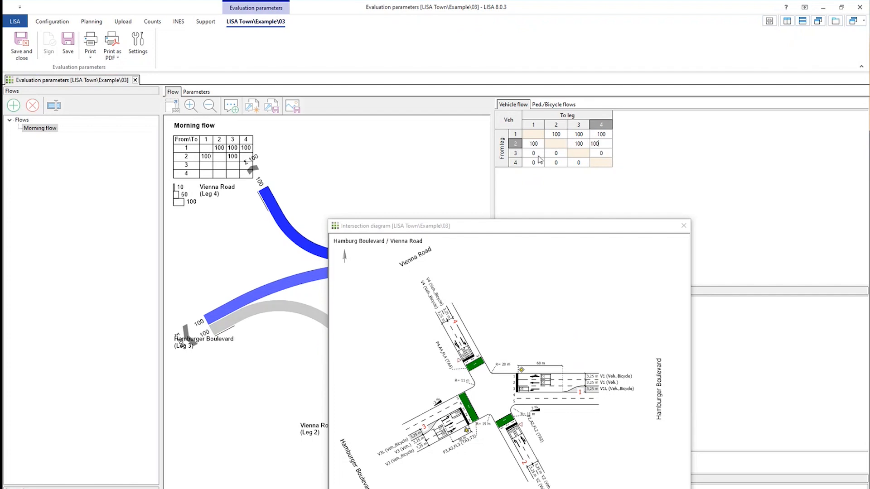
{"action": "key", "text": "Tab"}
{"action": "type", "text": "100"}
{"action": "key", "text": "Tab"}
{"action": "type", "text": "100"}
{"action": "key", "text": "Tab"}
{"action": "type", "text": "100"}
{"action": "key", "text": "Tab"}
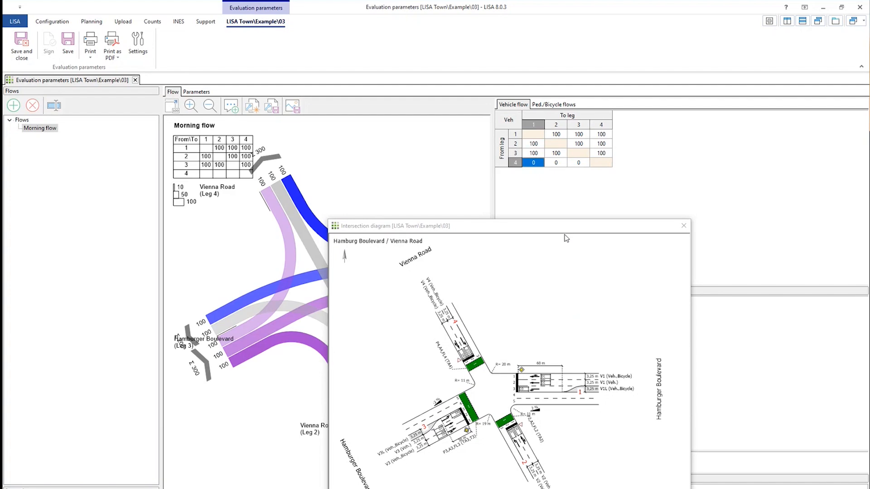
Enter a vehicle flow of 100 from leg 4 to legs 1, 2 and 3, and close the intersection diagram.
{"action": "left_click_drag", "start_coordinate": [564, 233], "coordinate": [755, 234]}
{"action": "left_click", "coordinate": [539, 165]}
{"action": "left_click", "coordinate": [540, 165]}
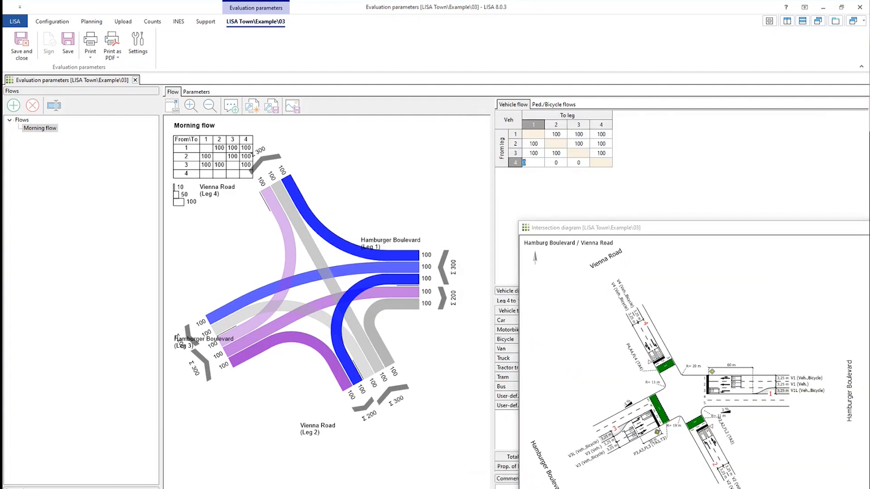
{"action": "type", "text": "100"}
{"action": "key", "text": "Tab"}
{"action": "type", "text": "100"}
{"action": "key", "text": "Tab"}
{"action": "type", "text": "100"}
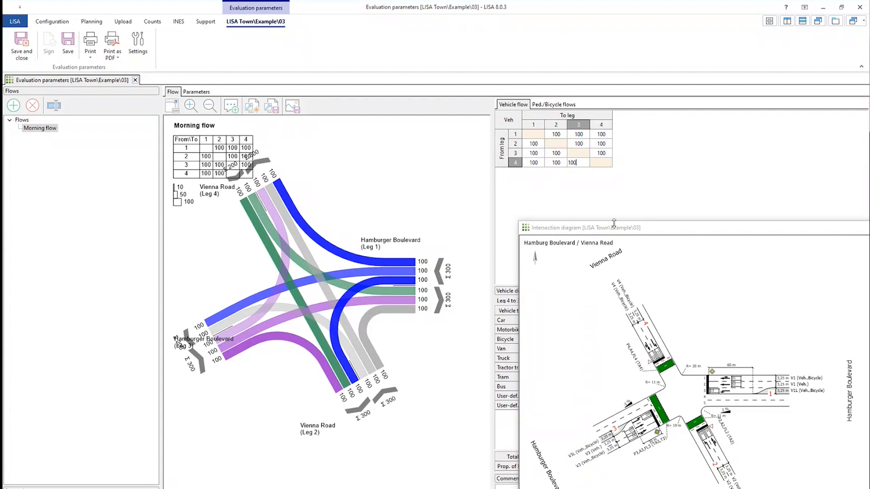
{"action": "key", "text": "Return"}
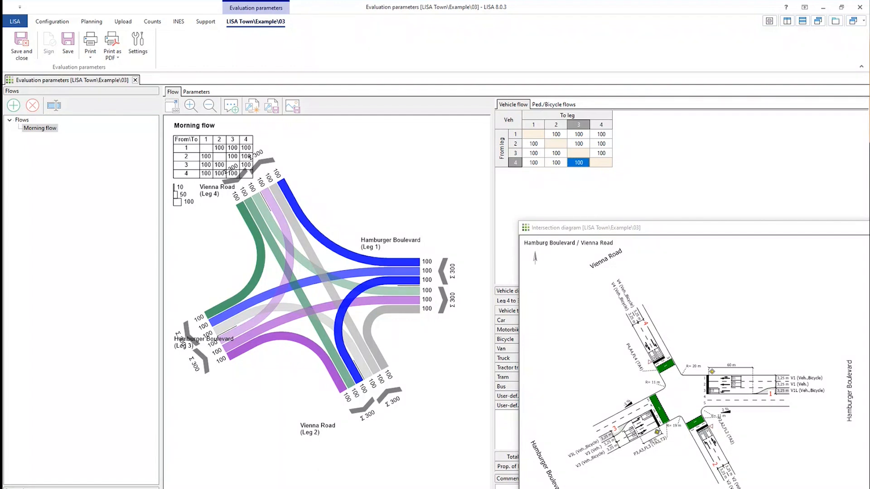
{"action": "left_click_drag", "start_coordinate": [713, 236], "coordinate": [490, 254]}
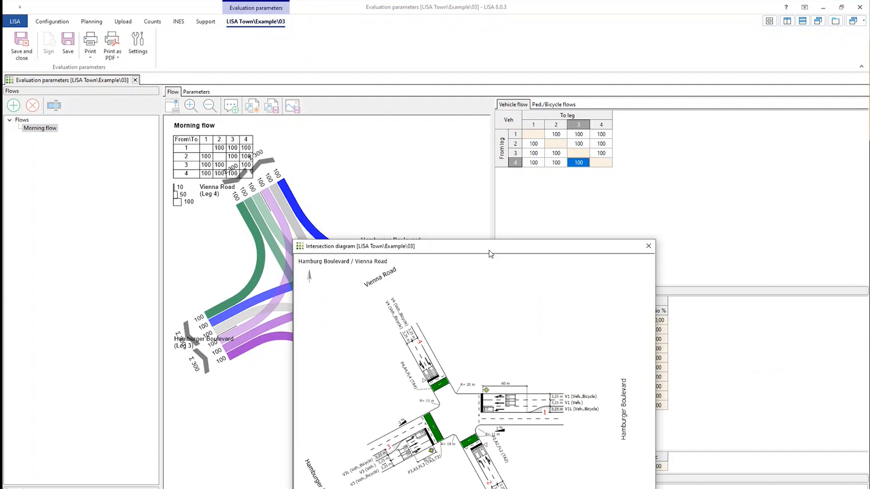
{"action": "left_click", "coordinate": [649, 246]}
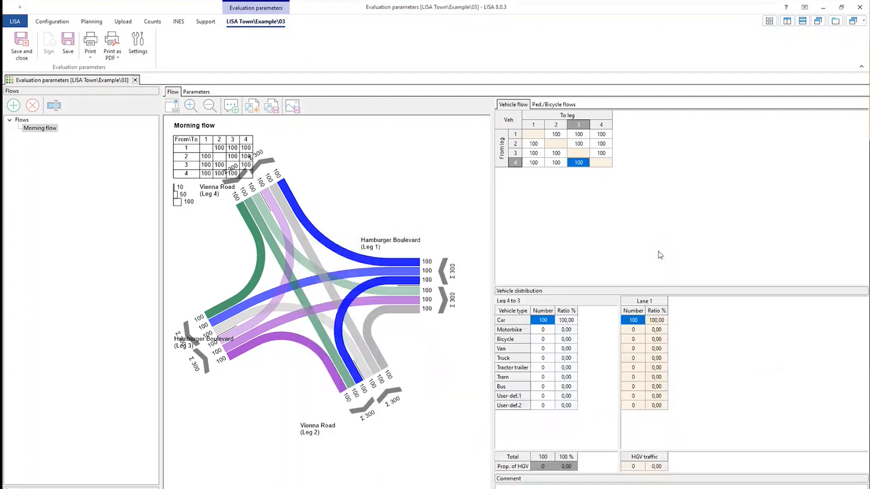
Set the bicycle number of the flow from leg 1 to leg 2 to 10, and reset it to 0.
{"action": "left_click", "coordinate": [557, 136]}
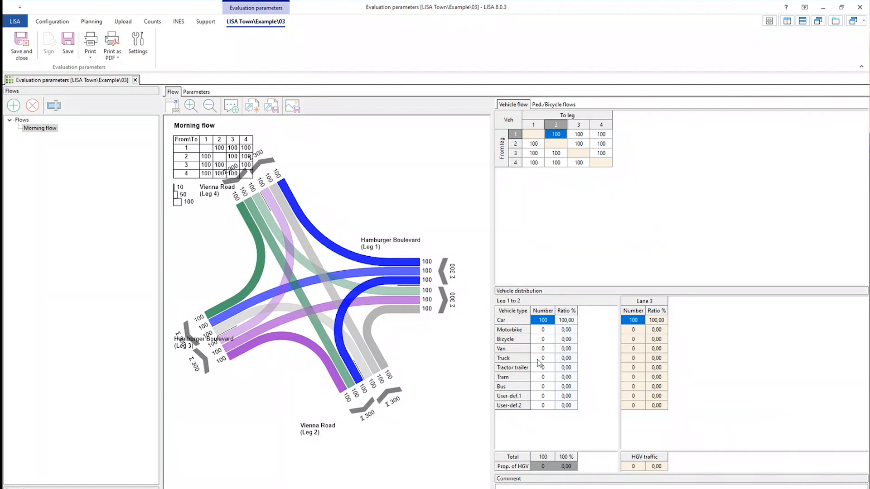
{"action": "left_click", "coordinate": [543, 339]}
{"action": "type", "text": "10"}
{"action": "left_click", "coordinate": [553, 368]}
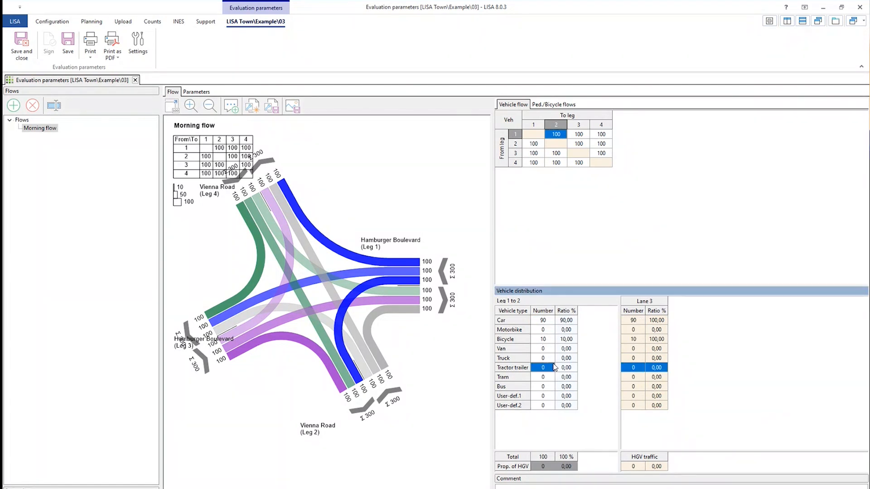
{"action": "left_click", "coordinate": [546, 341]}
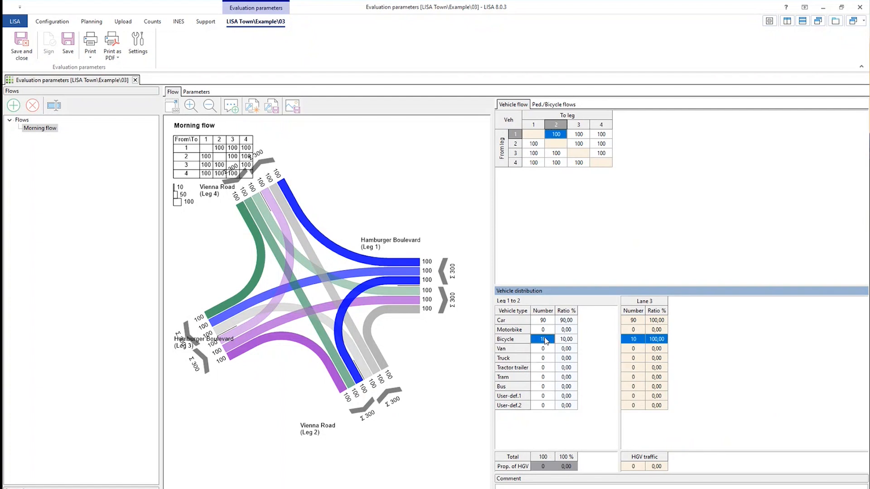
{"action": "type", "text": "0"}
{"action": "key", "text": "Return"}
Set the number of heavy goods vehicles in the flow from leg 1 to leg 2 to 10.
{"action": "left_click", "coordinate": [539, 466]}
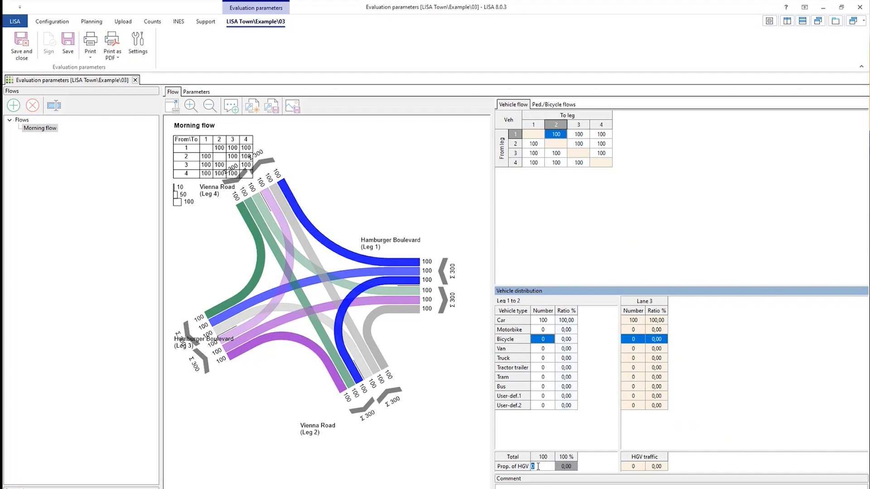
{"action": "type", "text": "10"}
{"action": "key", "text": "Return"}
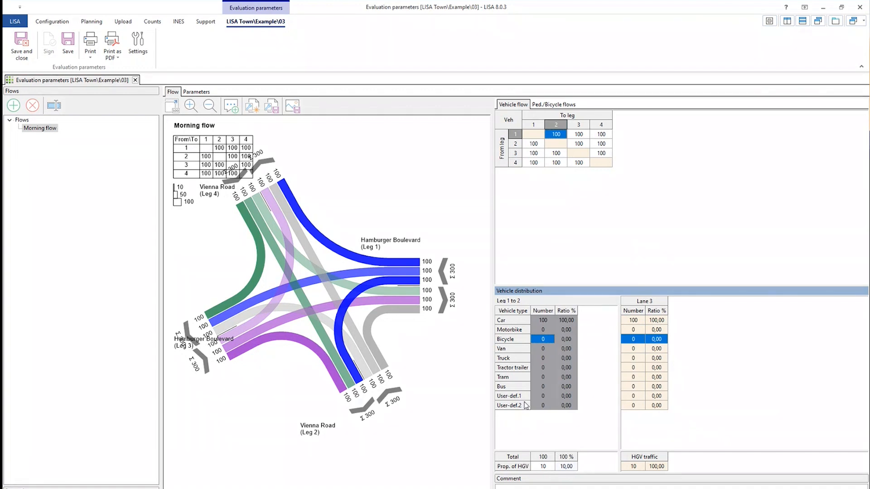
Set up a new flow named gfe with Morning flow as its base flow, and cancel its creation.
{"action": "left_click", "coordinate": [14, 105]}
{"action": "type", "text": "gfe"}
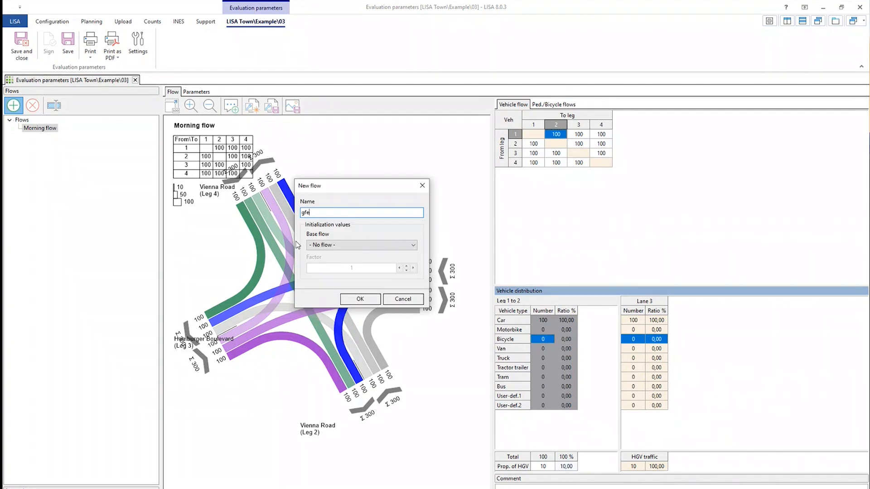
{"action": "left_click", "coordinate": [349, 245]}
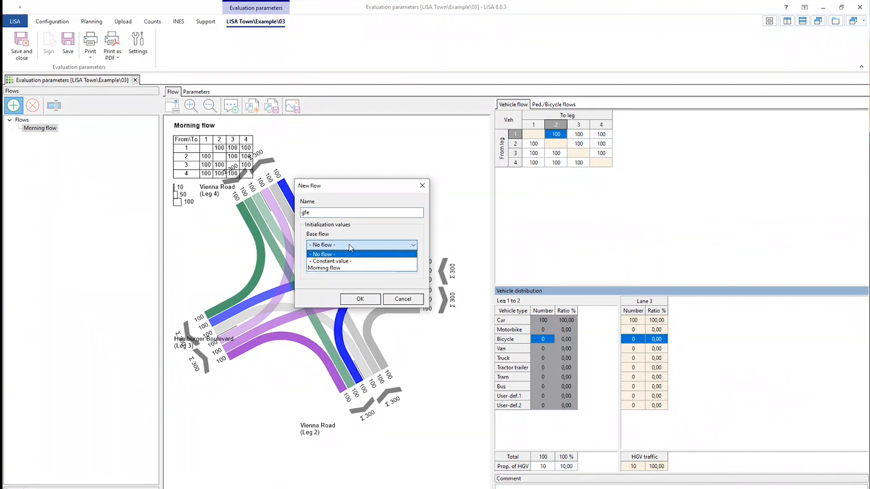
{"action": "left_click", "coordinate": [347, 268]}
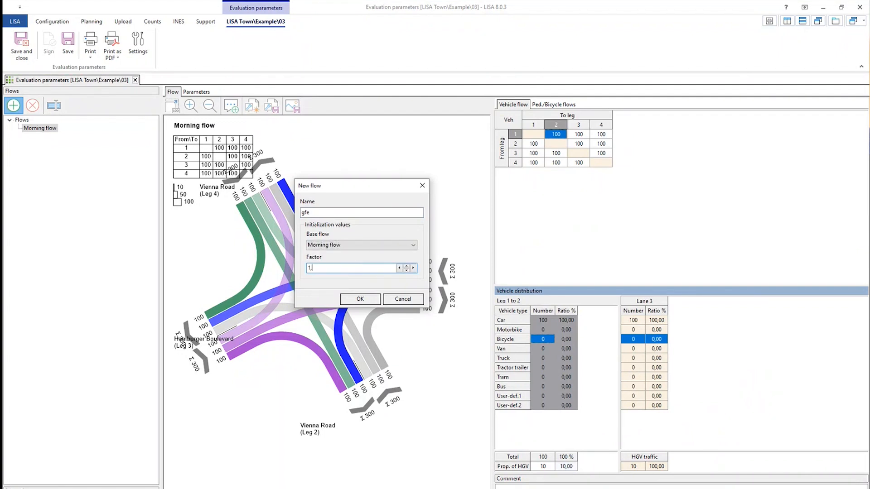
{"action": "left_click", "coordinate": [404, 300]}
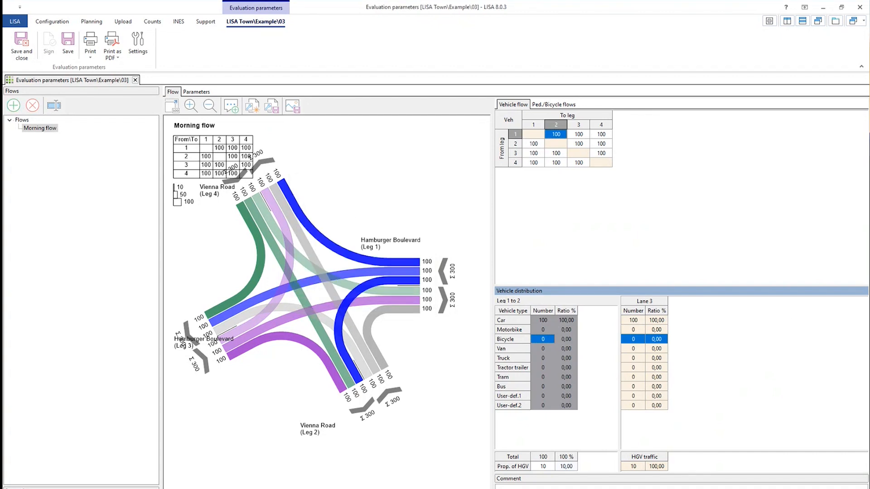
Examine the HBS 2015 parameters of lanes 2 and 3 in leg 1 and lane 1 in leg 2, with the intersection diagram enlarged.
{"action": "left_click", "coordinate": [195, 92]}
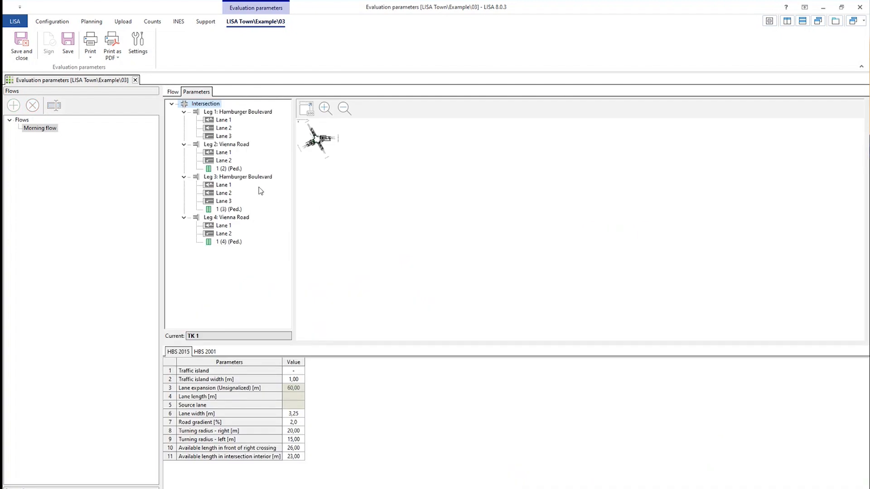
{"action": "left_click", "coordinate": [222, 129]}
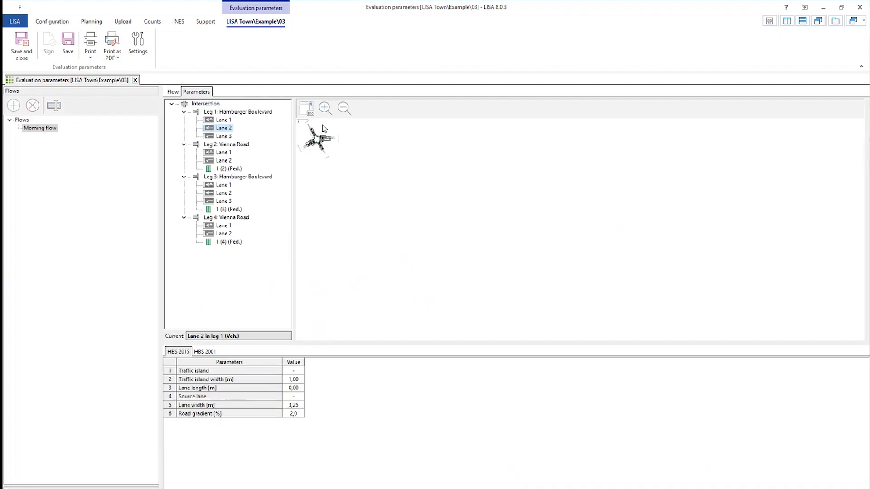
{"action": "left_click", "coordinate": [325, 108]}
{"action": "left_click", "coordinate": [321, 114]}
{"action": "left_click", "coordinate": [322, 113]}
{"action": "left_click", "coordinate": [321, 113]}
{"action": "left_click", "coordinate": [322, 113]}
{"action": "left_click", "coordinate": [321, 114]}
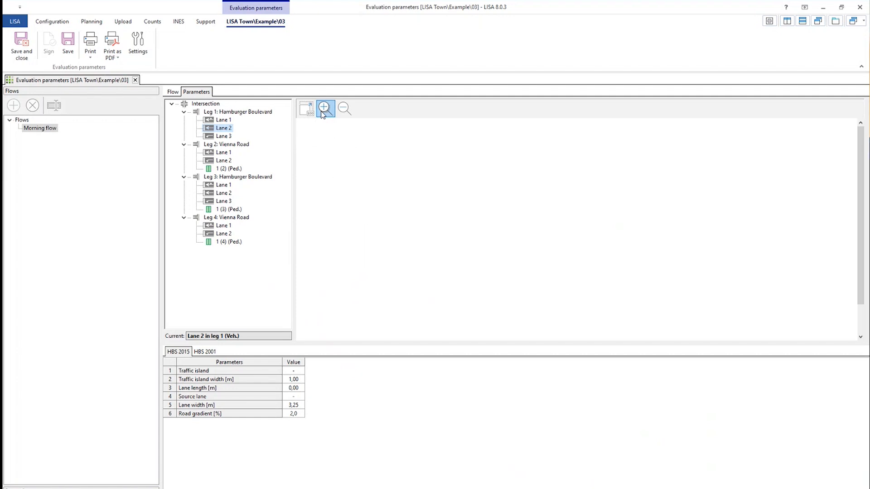
{"action": "left_click", "coordinate": [322, 114]}
{"action": "left_click", "coordinate": [322, 115]}
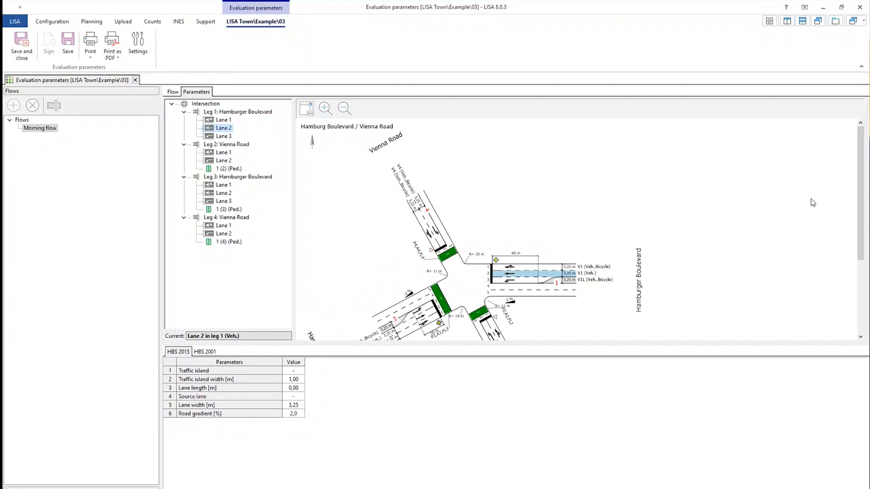
{"action": "scroll", "coordinate": [813, 203], "scroll_direction": "down", "scroll_amount": 2}
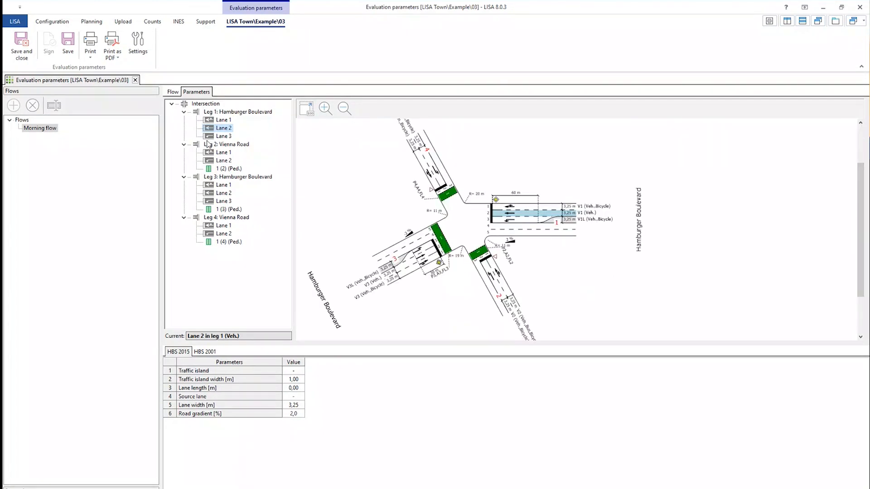
{"action": "left_click", "coordinate": [219, 136]}
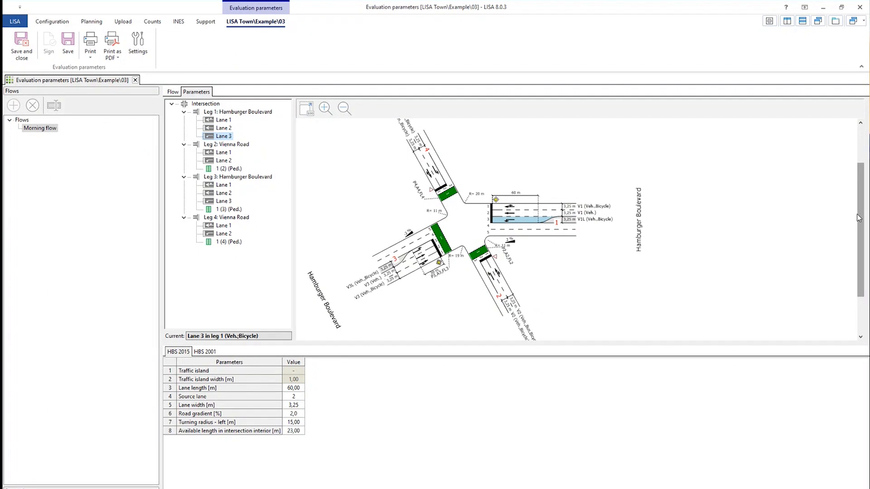
{"action": "left_click", "coordinate": [226, 152]}
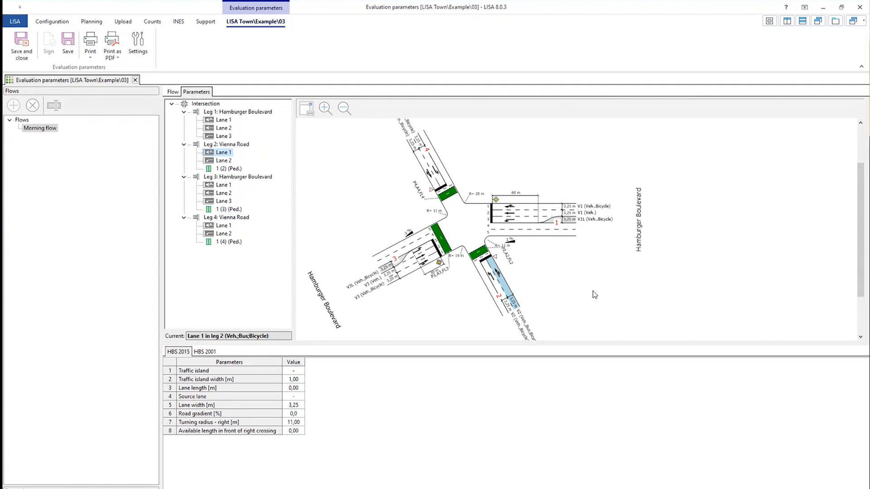
{"action": "scroll", "coordinate": [859, 208], "scroll_direction": "down", "scroll_amount": 1}
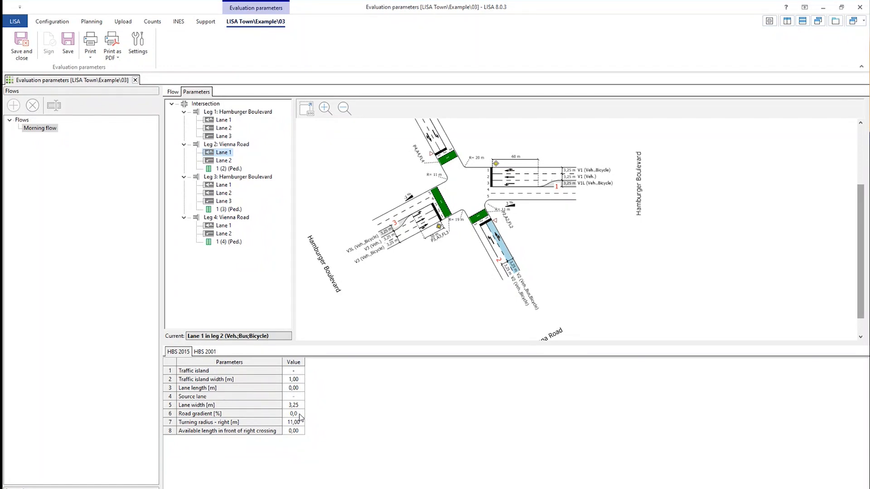
Close the evaluation parameters without saving the changes, and select intersection variant 04 under LISA Town, Example.
{"action": "left_click", "coordinate": [135, 81]}
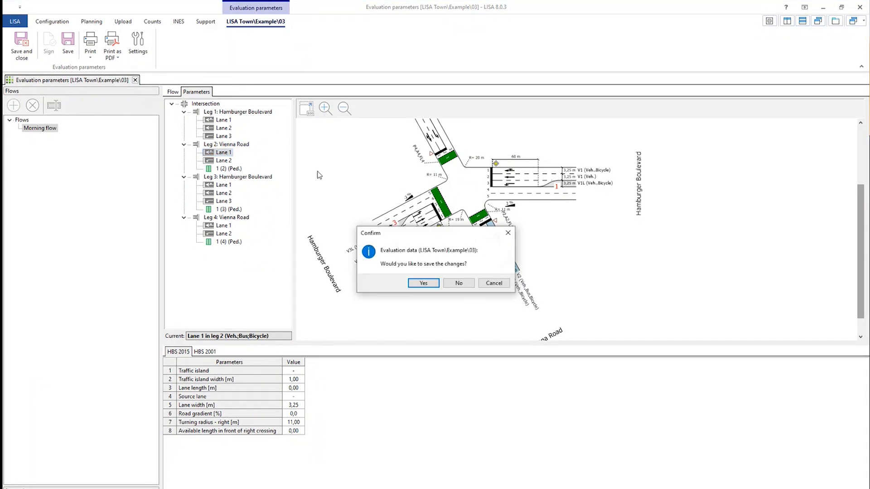
{"action": "left_click", "coordinate": [455, 284]}
{"action": "left_click", "coordinate": [148, 255]}
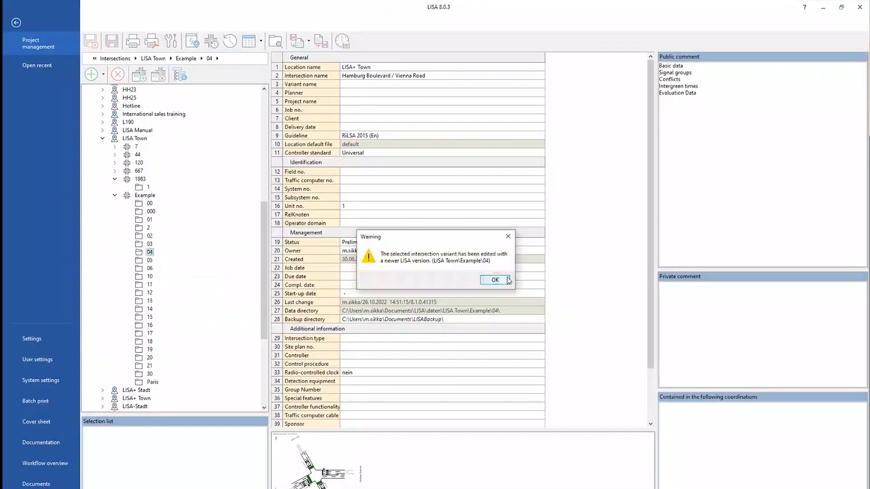
Examine the Morning, Noon and Afternoon traffic flows of variant 04 and the Afternoon vehicle distribution, and close the evaluation parameters.
{"action": "left_click", "coordinate": [507, 280]}
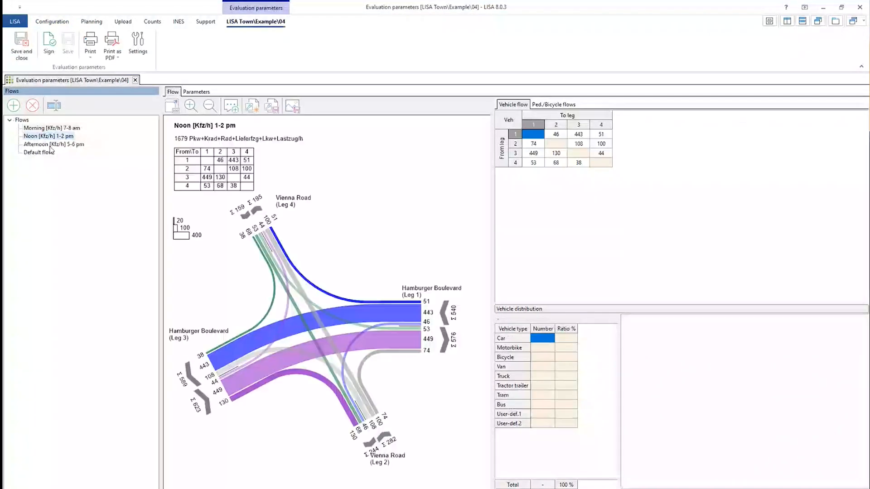
{"action": "left_click", "coordinate": [48, 145]}
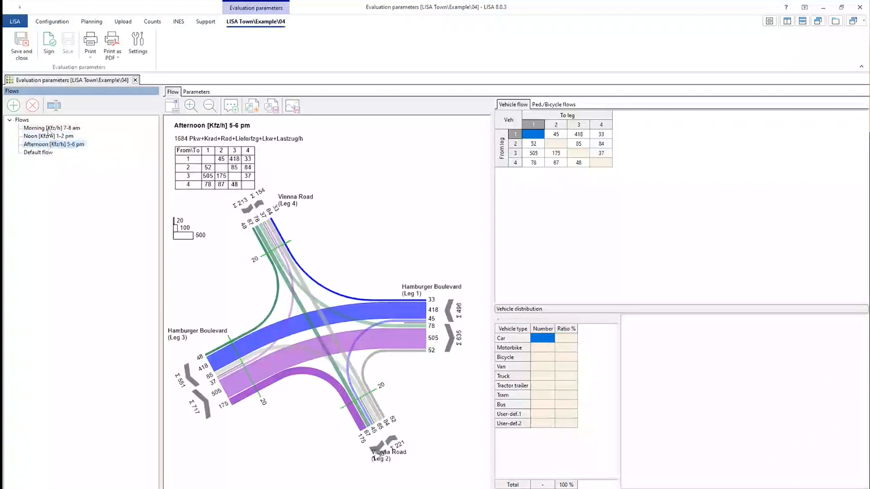
{"action": "left_click", "coordinate": [48, 128]}
{"action": "left_click", "coordinate": [48, 136]}
{"action": "left_click", "coordinate": [50, 145]}
{"action": "left_click", "coordinate": [556, 134]}
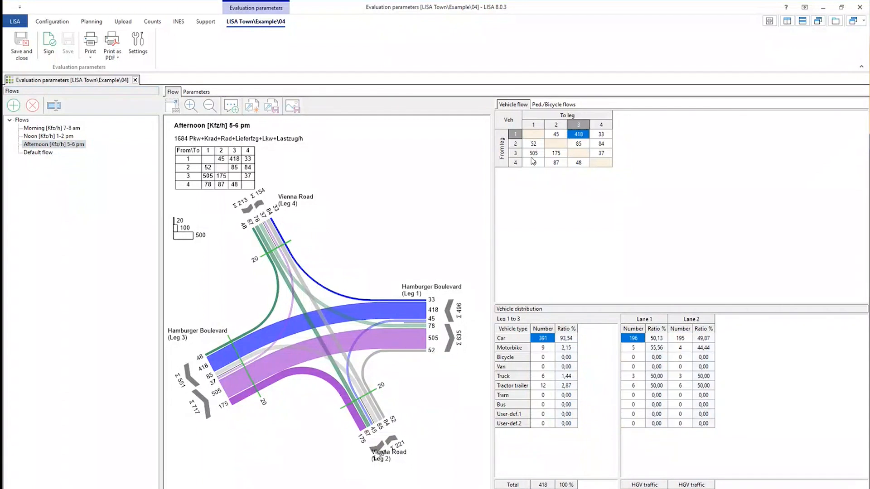
{"action": "left_click", "coordinate": [135, 80]}
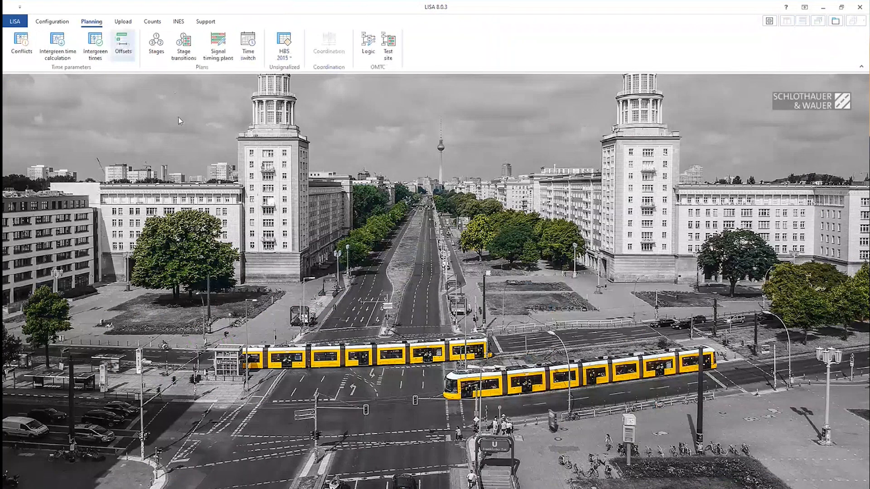
Begin an automatic signal timing plan calculation for variant 04 based on the flow Morning [Kfz/h] 7-8 am with LISA defaults.
{"action": "left_click", "coordinate": [218, 45]}
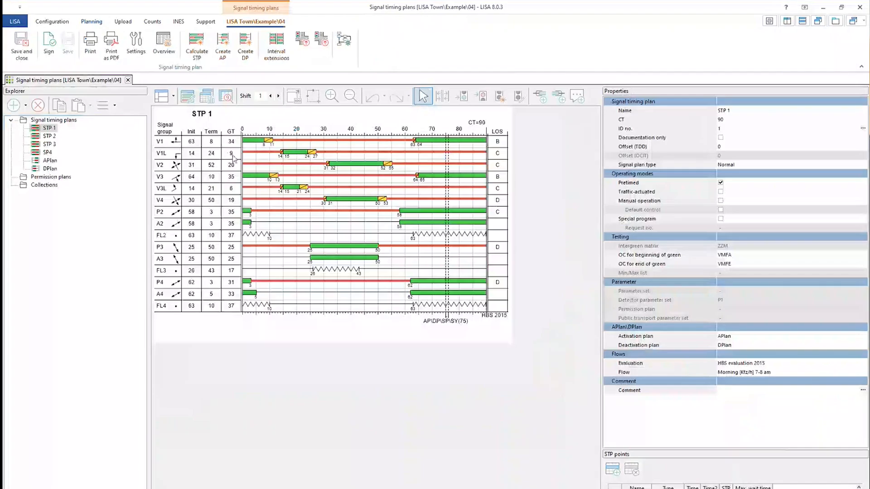
{"action": "left_click", "coordinate": [60, 121]}
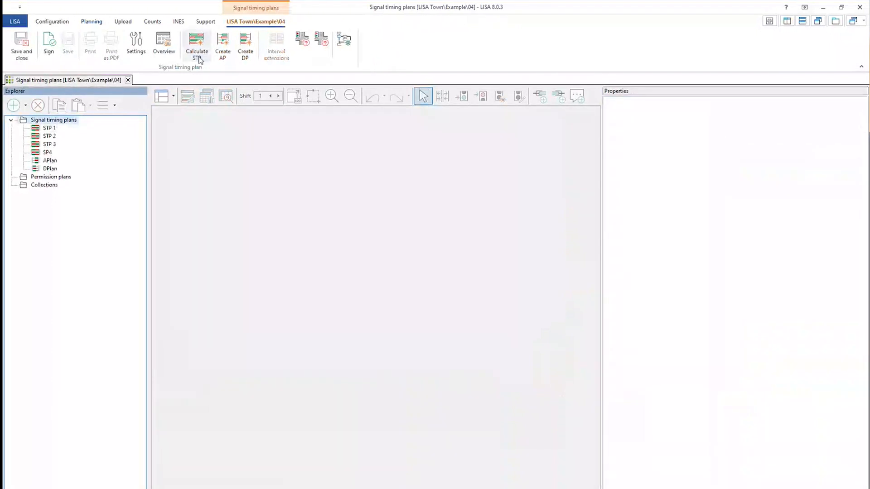
{"action": "left_click", "coordinate": [196, 56]}
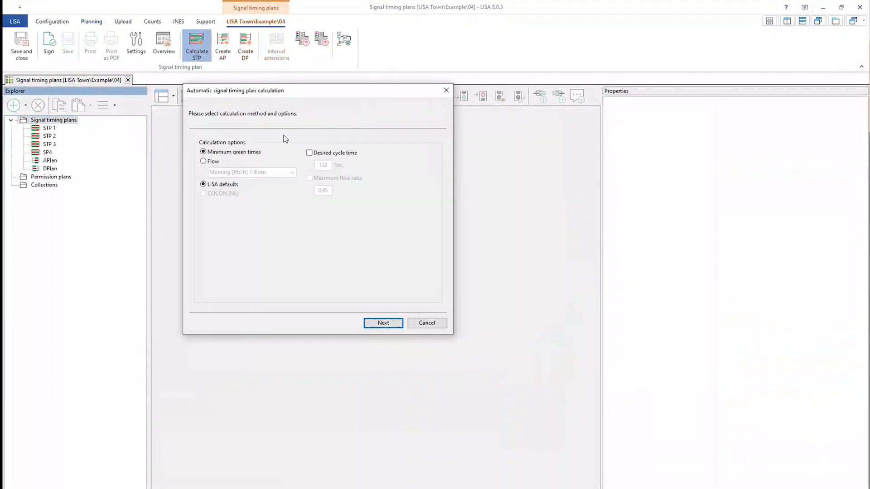
{"action": "left_click", "coordinate": [204, 161]}
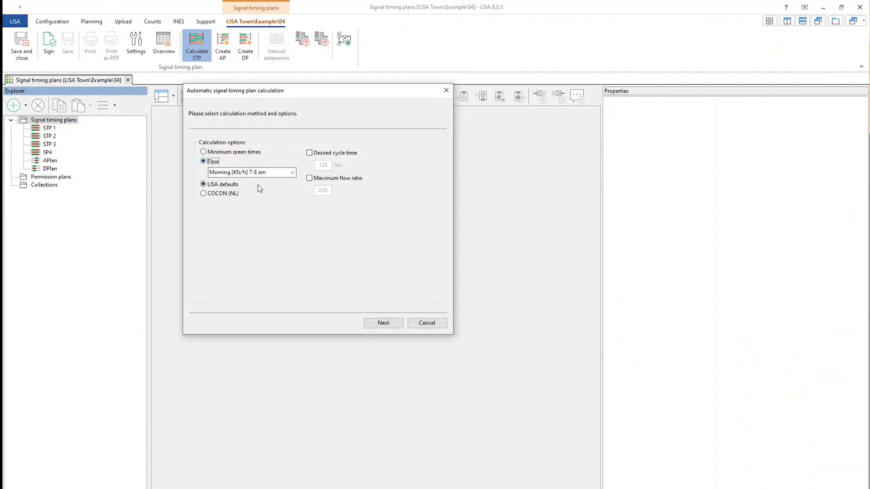
{"action": "left_click", "coordinate": [292, 172]}
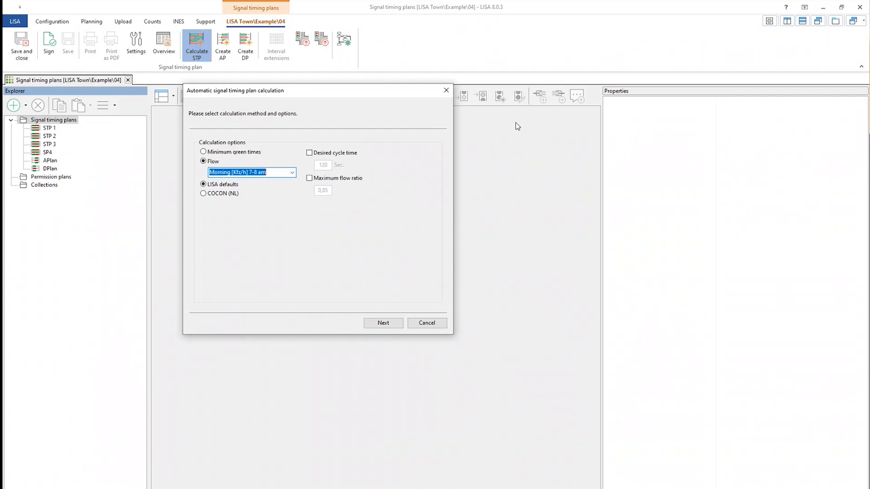
{"action": "left_click", "coordinate": [381, 320]}
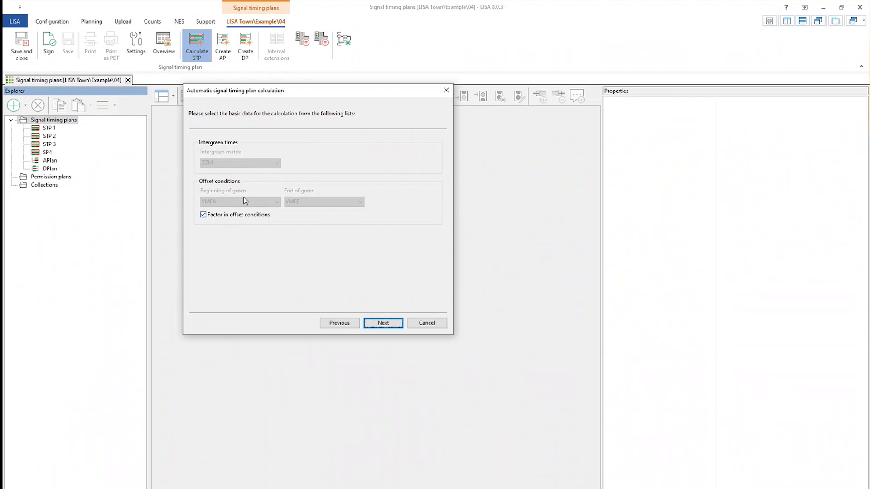
Toggle the factoring in of offset conditions, calculate with HBS evaluation 2015, and accept the resulting plan after viewing its wait time graph.
{"action": "left_click", "coordinate": [203, 215]}
{"action": "left_click", "coordinate": [376, 324]}
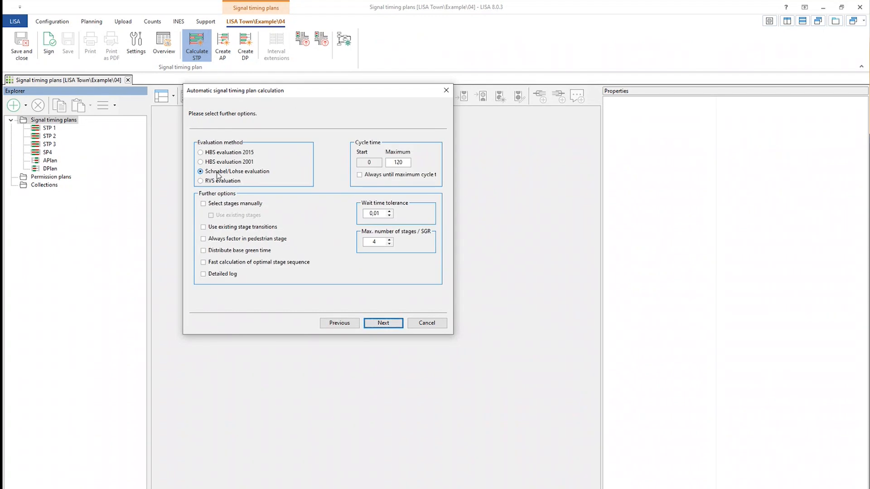
{"action": "left_click", "coordinate": [225, 152]}
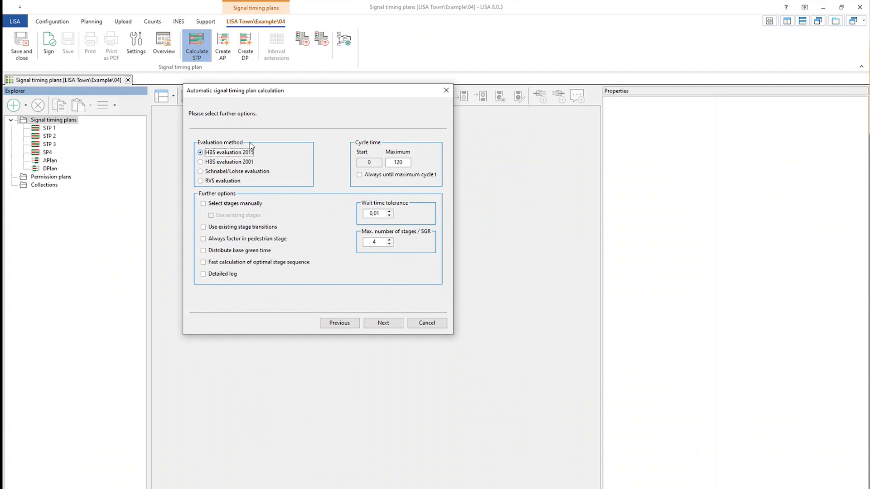
{"action": "left_click", "coordinate": [393, 323]}
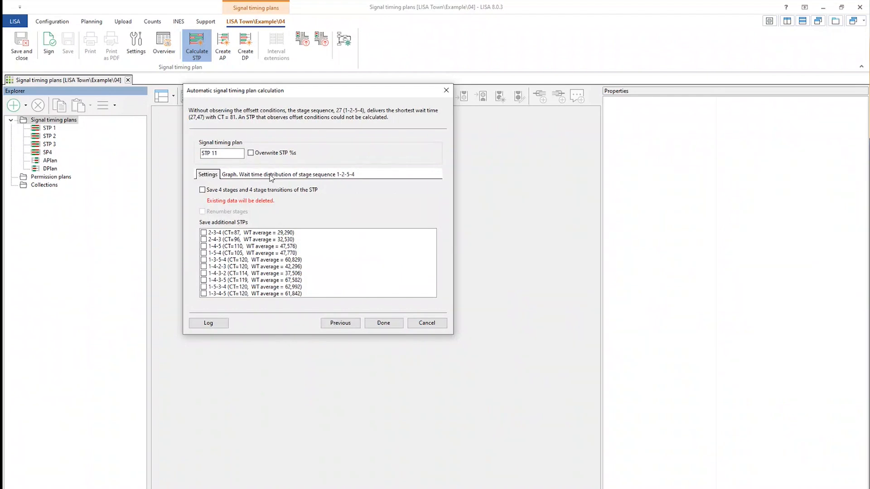
{"action": "left_click", "coordinate": [276, 176]}
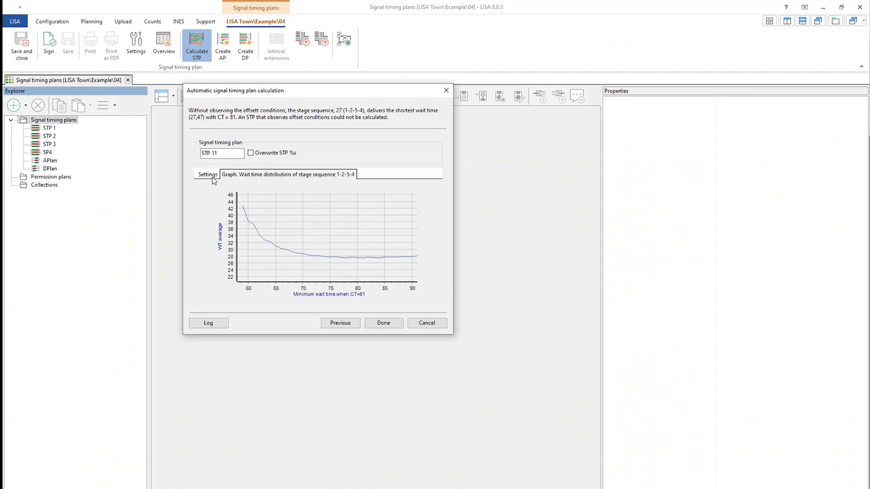
{"action": "left_click", "coordinate": [382, 325]}
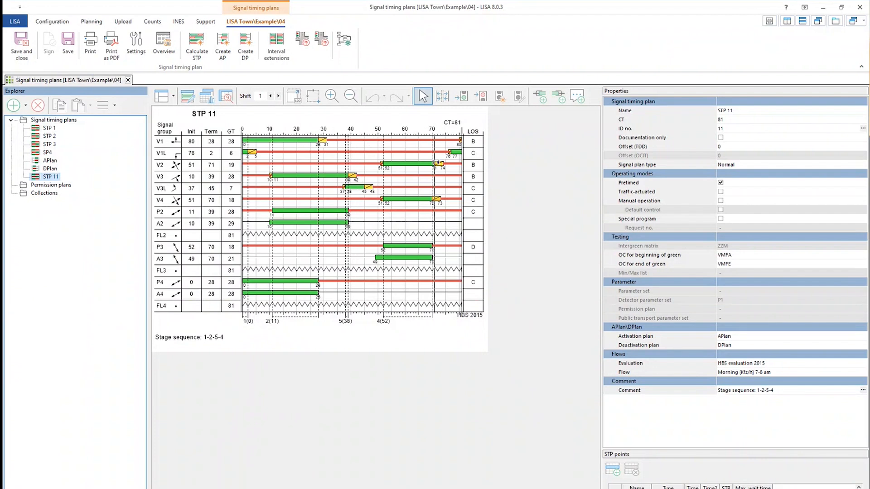
In signal timing plan STP 11, move the end of V1's green to 32 and the start of V2's signal to 48.
{"action": "left_click", "coordinate": [317, 139]}
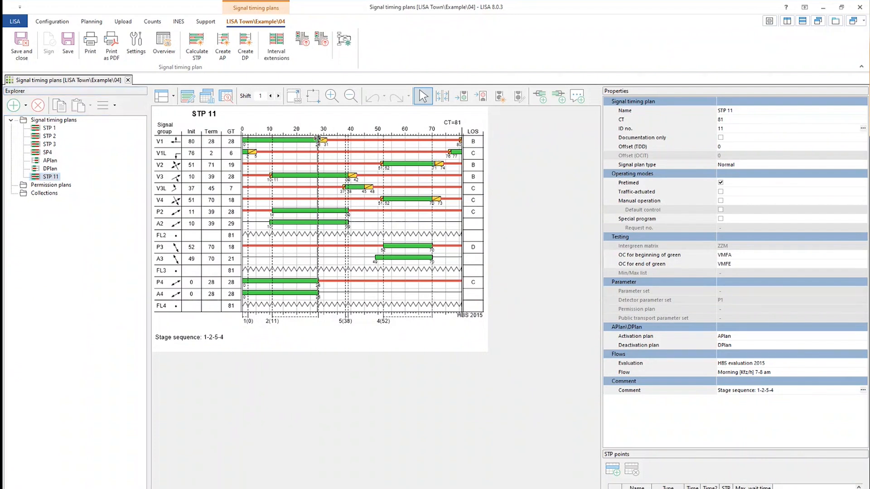
{"action": "left_click_drag", "start_coordinate": [318, 139], "coordinate": [329, 138]}
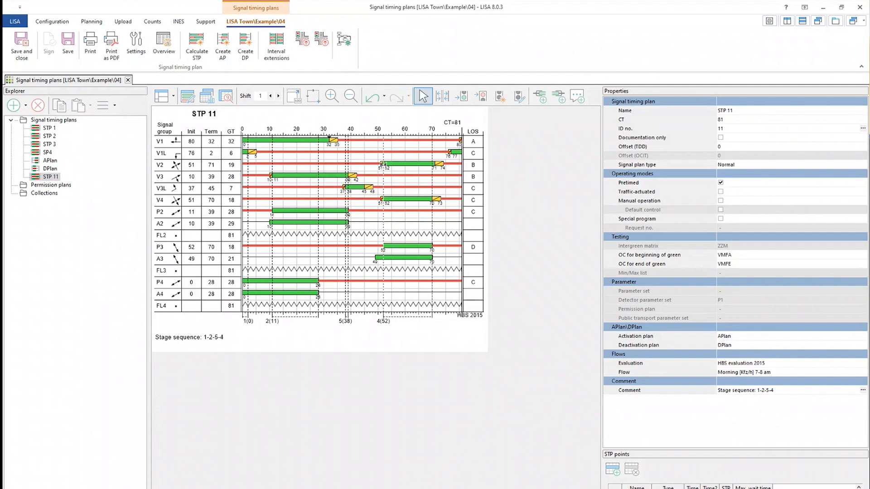
{"action": "left_click_drag", "start_coordinate": [382, 163], "coordinate": [354, 161]}
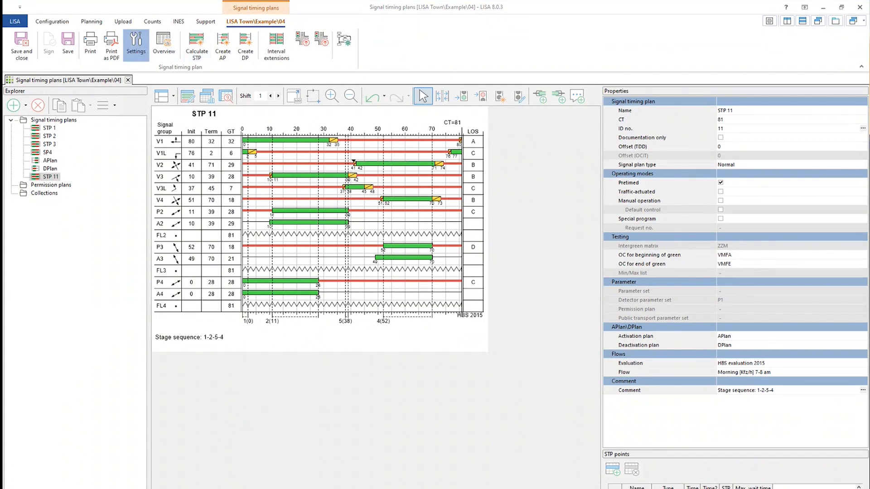
{"action": "left_click_drag", "start_coordinate": [869, 28], "coordinate": [695, 59]}
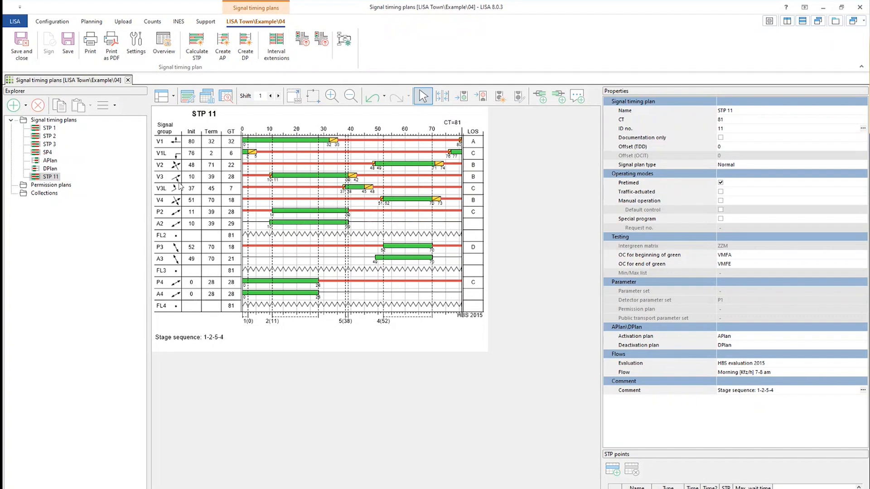
Add a new, empty signal timing plan using the flow Morning [Kfz/h] 7-8 am.
{"action": "left_click", "coordinate": [13, 107]}
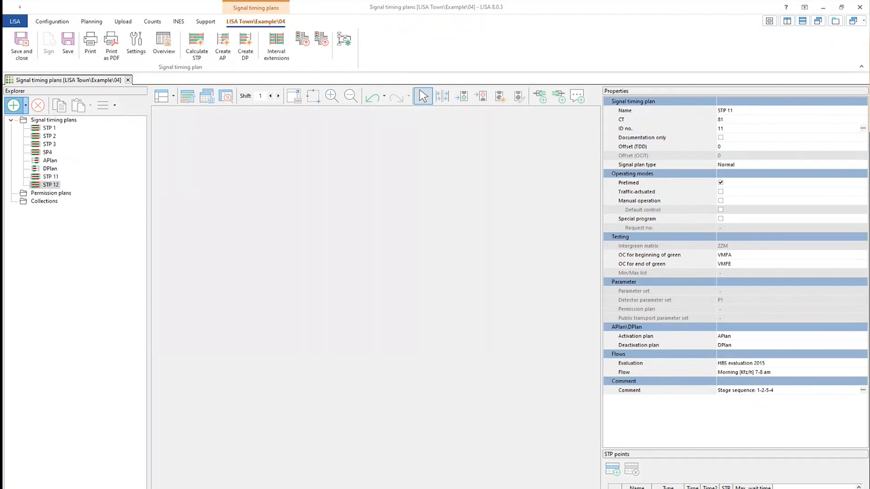
{"action": "left_click_drag", "start_coordinate": [632, 80], "coordinate": [472, 141]}
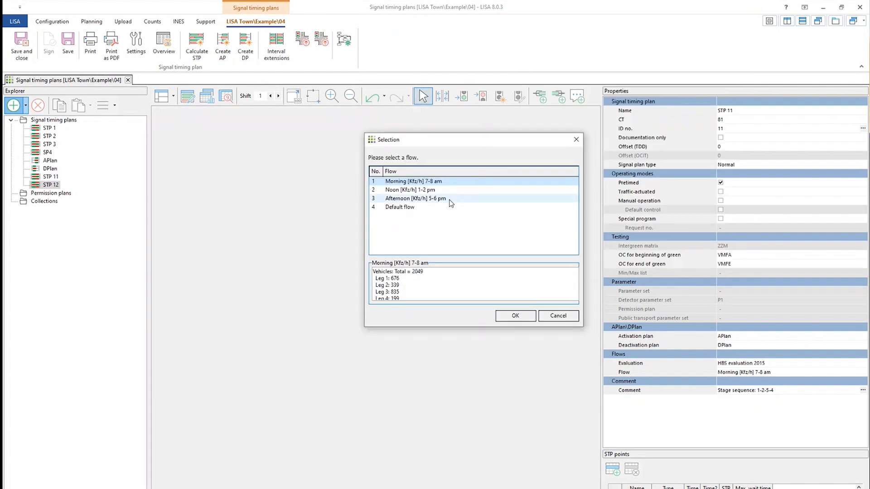
{"action": "left_click", "coordinate": [521, 315]}
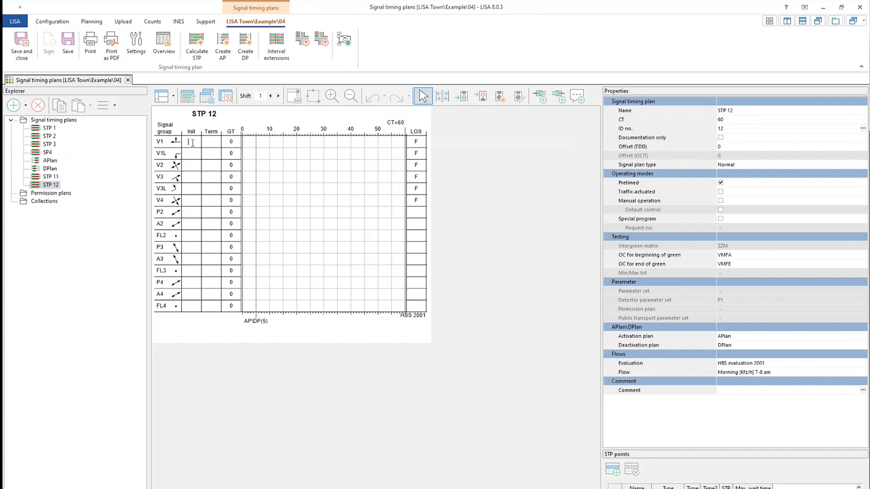
Enter signal times in the new plan: V1 and V1L from 20 to 27, and V2 from 30 to 37.
{"action": "type", "text": "20"}
{"action": "left_click", "coordinate": [216, 141]}
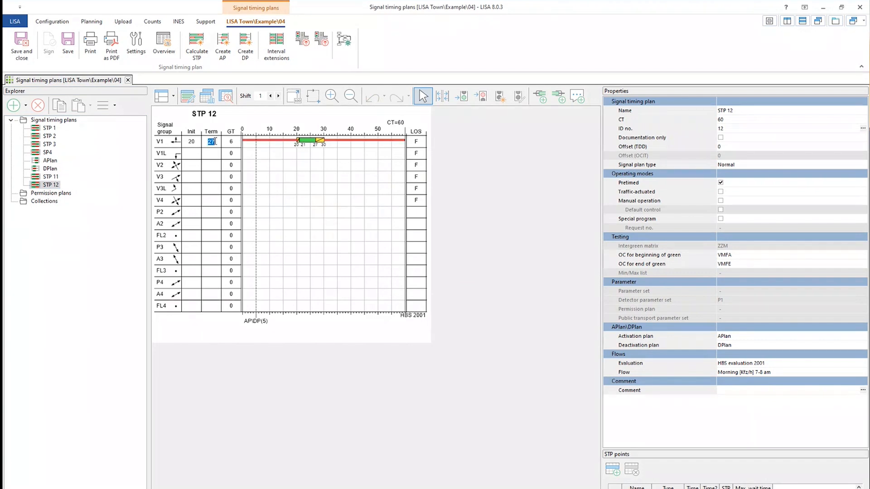
{"action": "left_click", "coordinate": [188, 154]}
{"action": "type", "text": "20"}
{"action": "left_click", "coordinate": [215, 155]}
{"action": "left_click", "coordinate": [192, 164]}
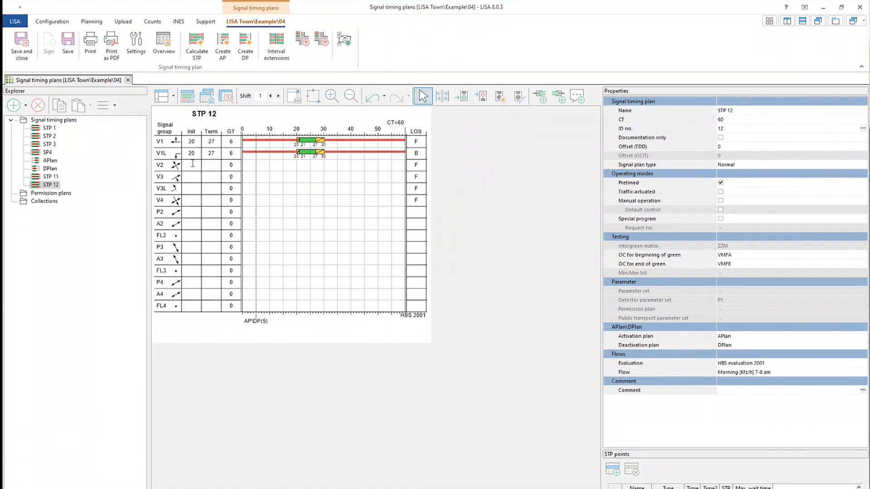
{"action": "type", "text": "30"}
{"action": "left_click", "coordinate": [212, 165]}
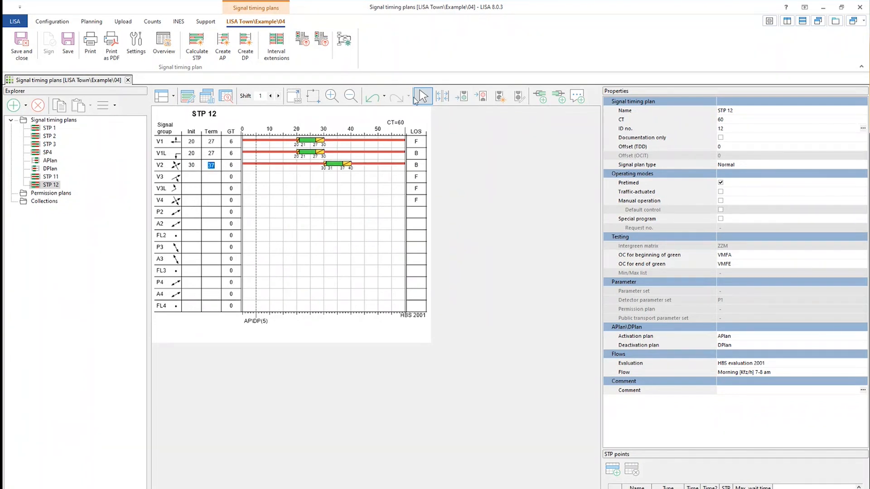
Stretch the new plan's cycle time to 67 and insert a green time for V3 starting at 47.
{"action": "left_click", "coordinate": [416, 98]}
{"action": "left_click", "coordinate": [443, 98]}
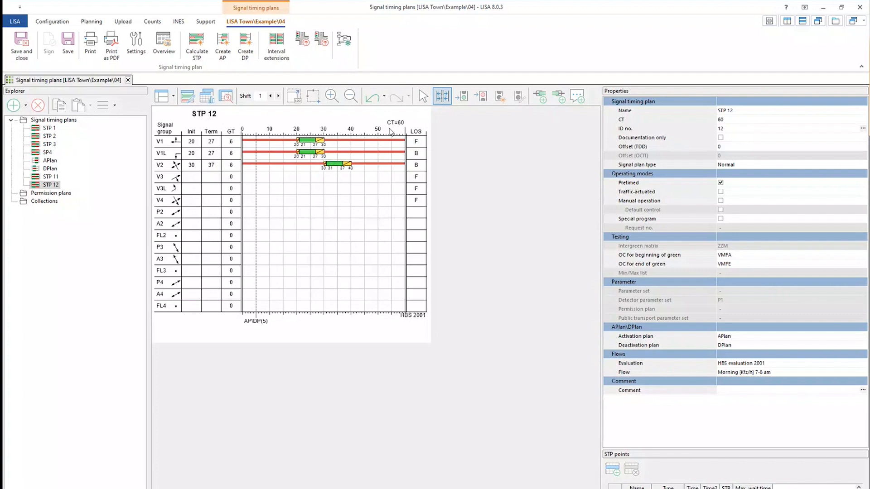
{"action": "left_click", "coordinate": [372, 145]}
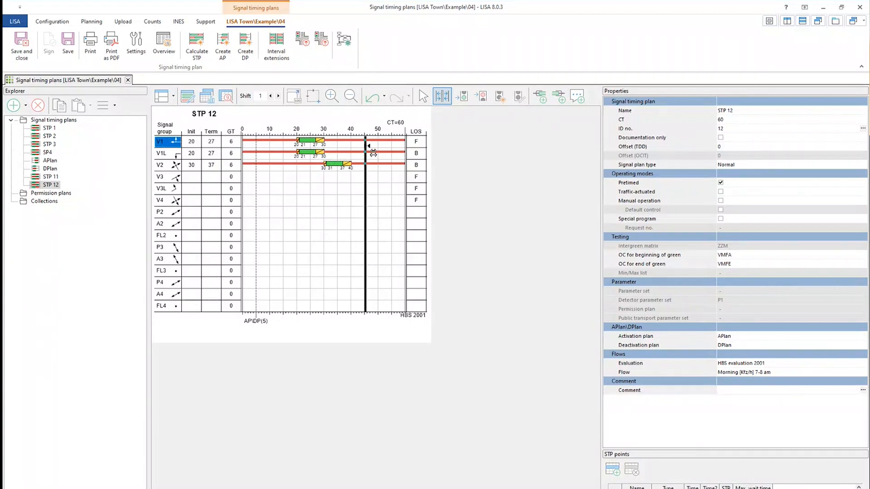
{"action": "left_click_drag", "start_coordinate": [366, 146], "coordinate": [385, 145]}
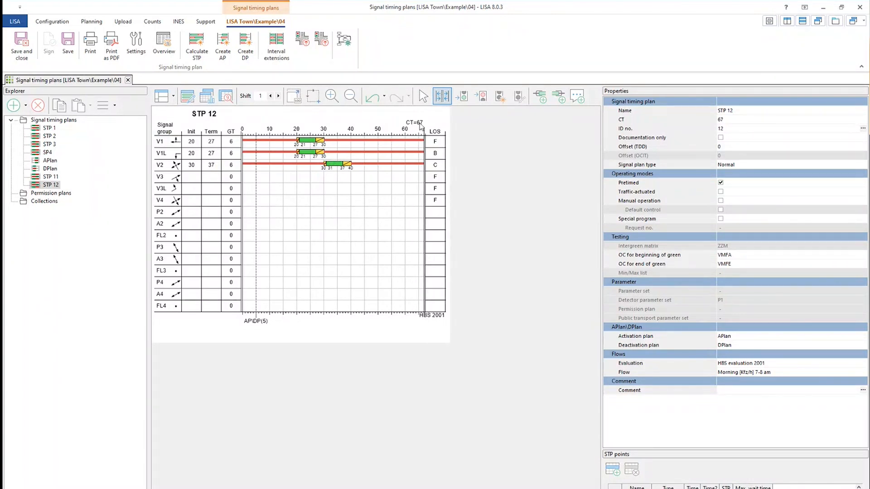
{"action": "left_click", "coordinate": [461, 96]}
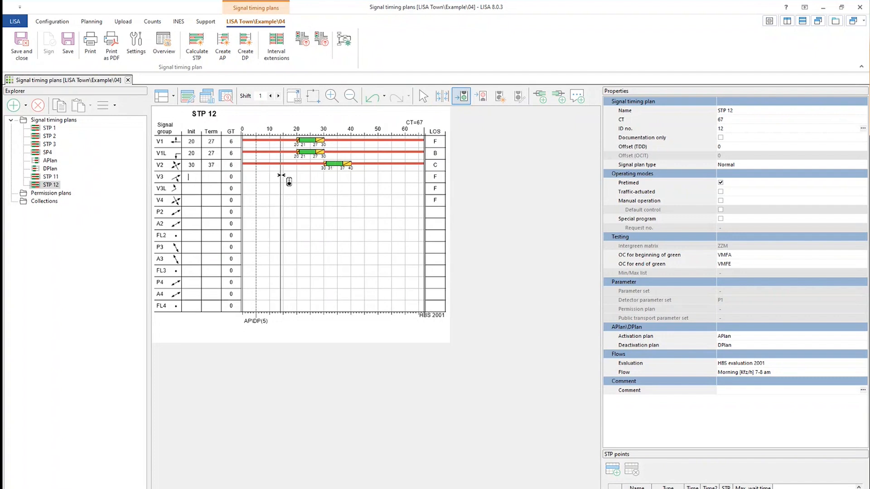
{"action": "left_click", "coordinate": [370, 178]}
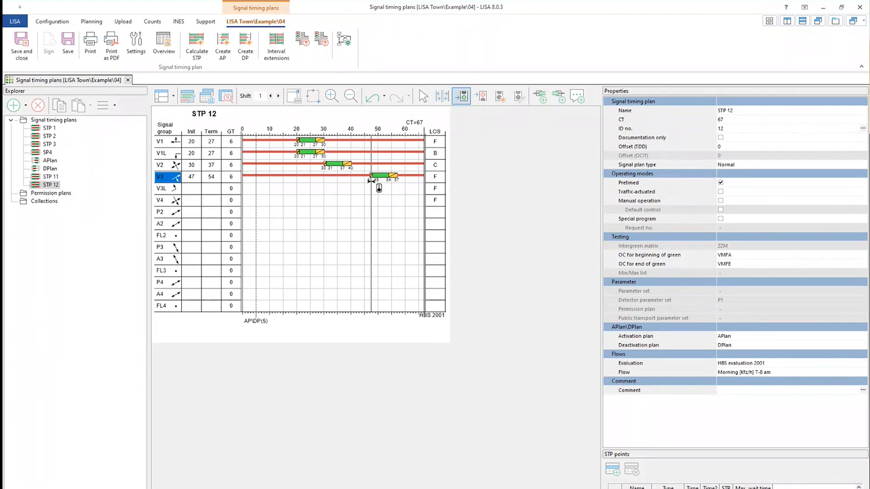
Compare the lanes' levels of service for STP 1 and STP 2 in the intersection diagram, and close the diagram.
{"action": "left_click", "coordinate": [46, 130]}
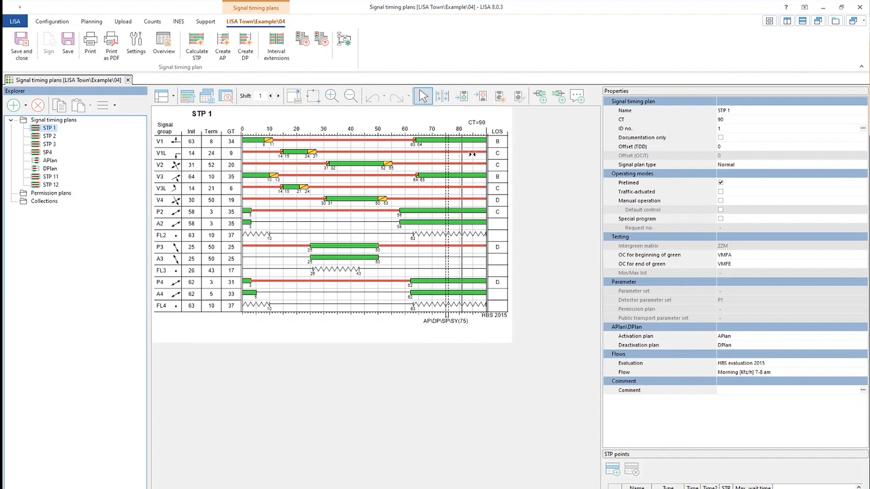
{"action": "left_click", "coordinate": [769, 21]}
{"action": "left_click", "coordinate": [497, 146]}
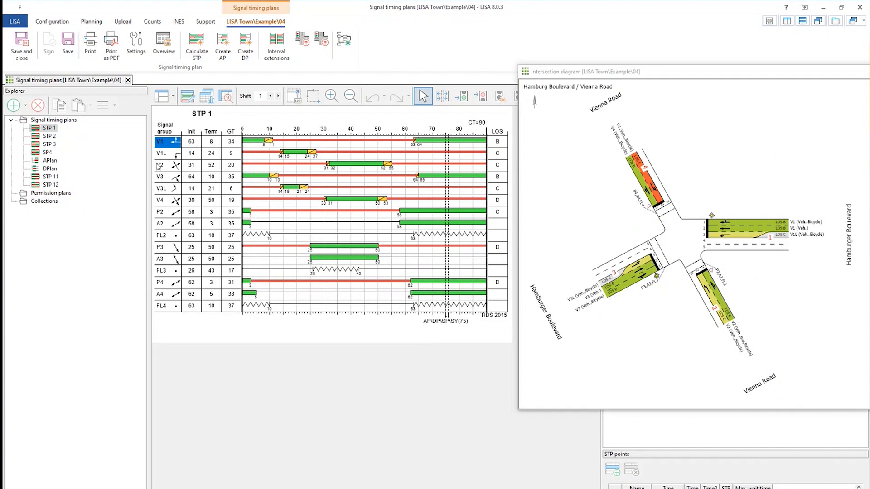
{"action": "left_click", "coordinate": [49, 136]}
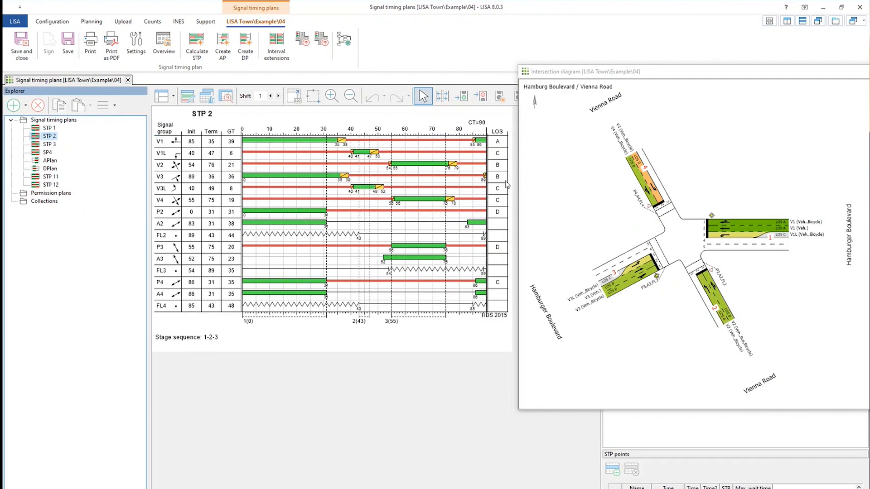
{"action": "left_click", "coordinate": [754, 78]}
{"action": "left_click_drag", "start_coordinate": [755, 78], "coordinate": [425, 129]}
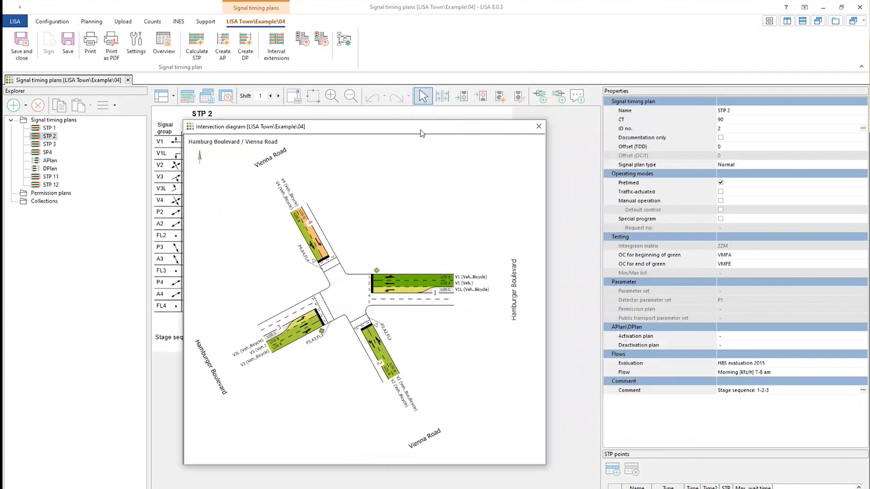
{"action": "left_click", "coordinate": [544, 130]}
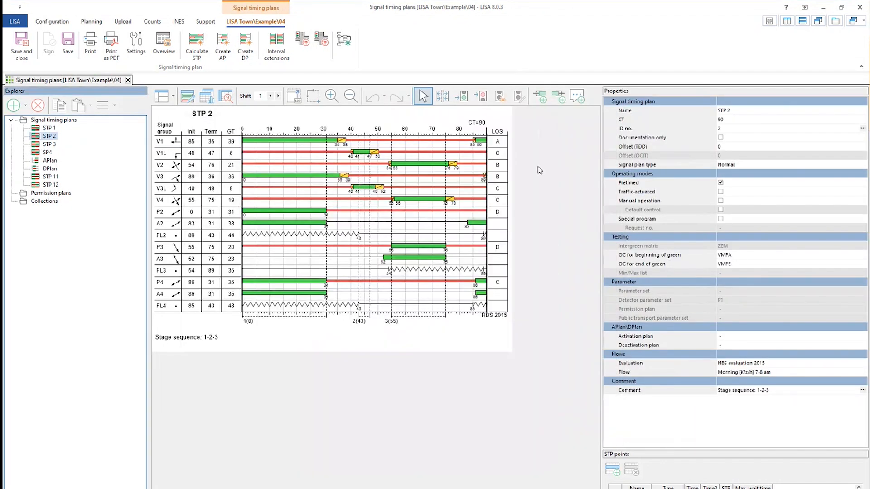
Open the signal timing plan evaluation of STP 2 to view the HBS 2015 results for each lane.
{"action": "left_click", "coordinate": [498, 143]}
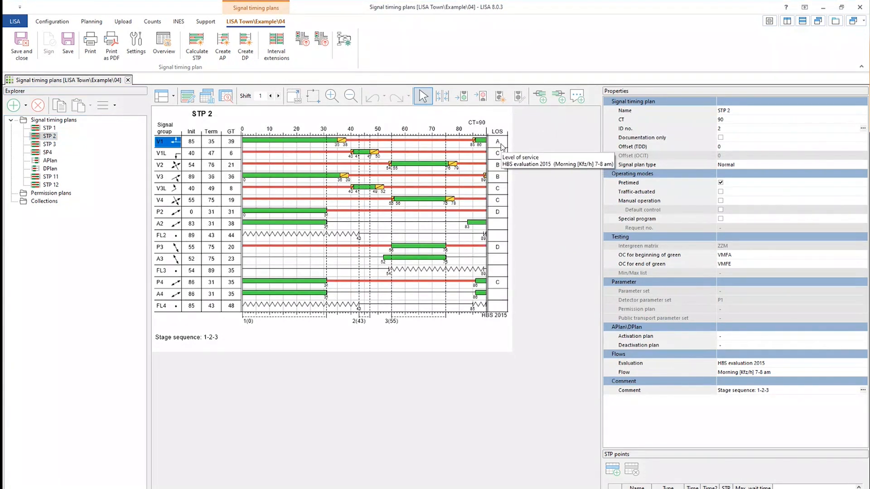
{"action": "right_click", "coordinate": [500, 144]}
{"action": "key", "text": "Escape"}
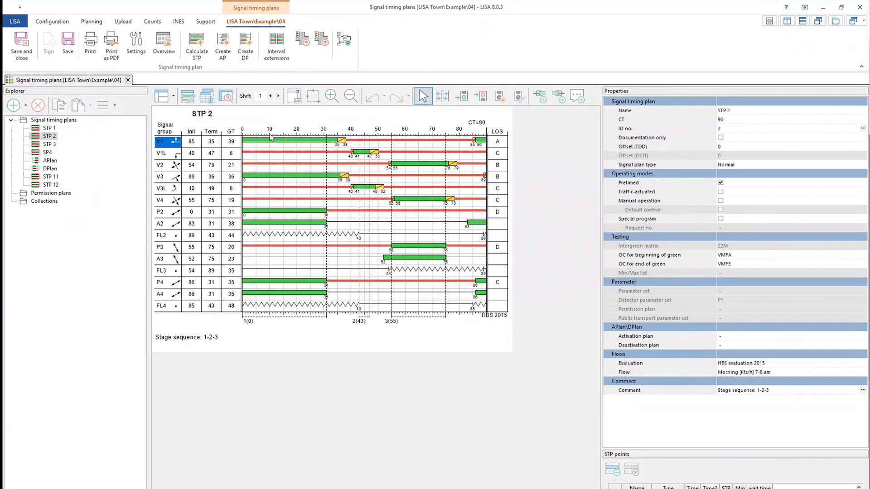
{"action": "left_click", "coordinate": [205, 98]}
{"action": "left_click_drag", "start_coordinate": [770, 31], "coordinate": [145, 72]}
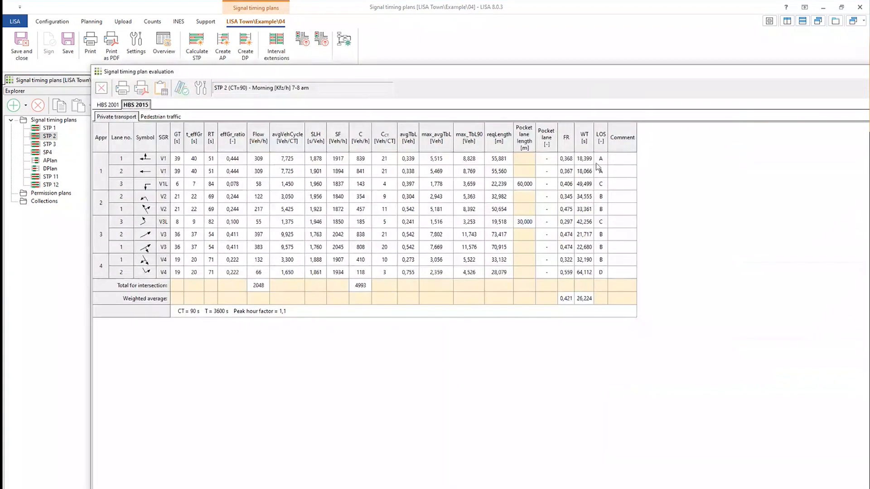
Examine the HBS 2015 calculation log for all lanes and for leg 1 lane 2, and close the log and the evaluation.
{"action": "right_click", "coordinate": [607, 163]}
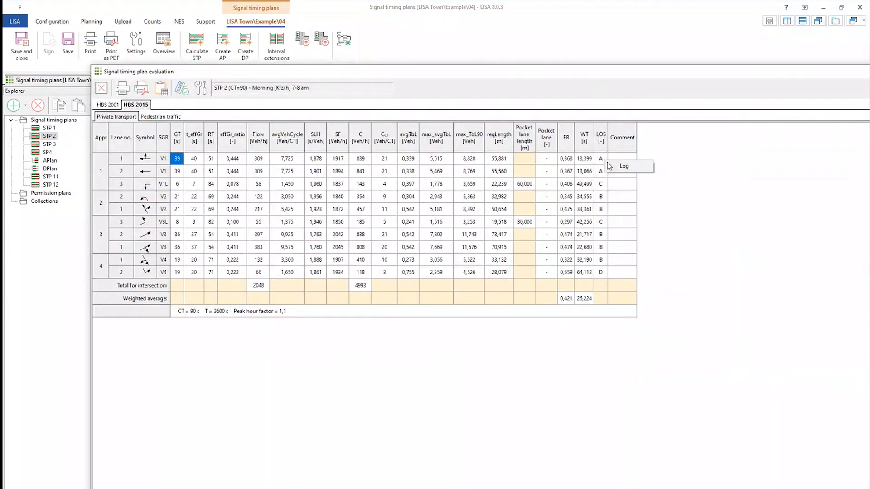
{"action": "left_click", "coordinate": [599, 185]}
{"action": "right_click", "coordinate": [599, 186]}
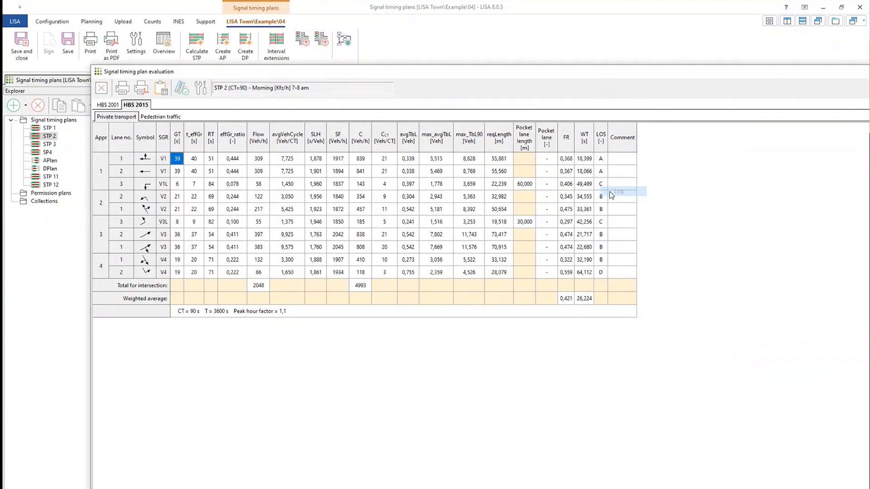
{"action": "left_click", "coordinate": [610, 192]}
{"action": "scroll", "coordinate": [236, 263], "scroll_direction": "down", "scroll_amount": 5}
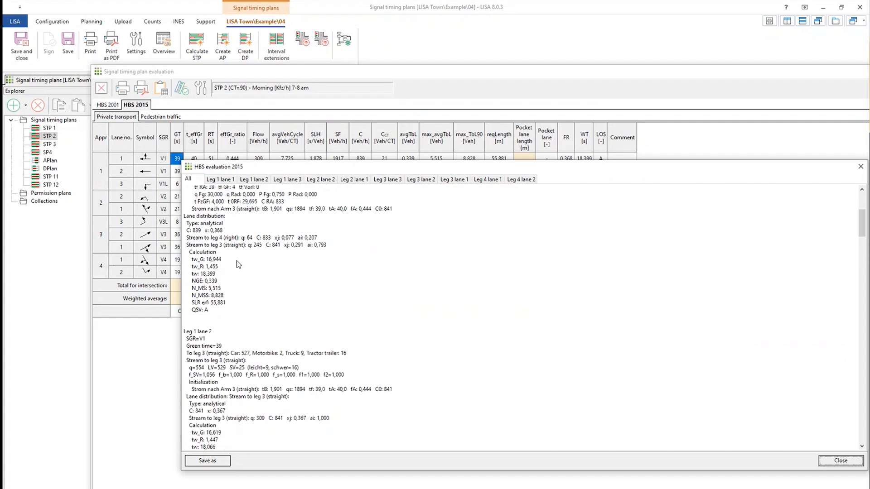
{"action": "scroll", "coordinate": [236, 264], "scroll_direction": "up", "scroll_amount": 5}
{"action": "left_click", "coordinate": [254, 179]}
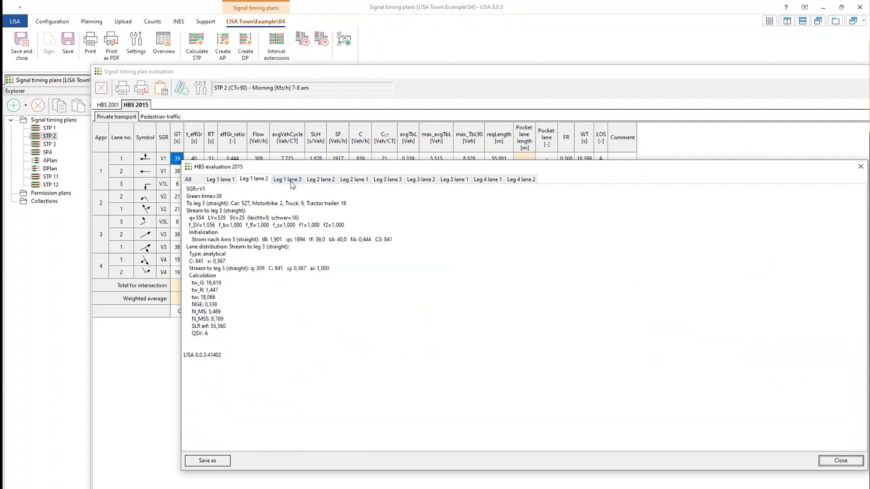
{"action": "left_click_drag", "start_coordinate": [612, 168], "coordinate": [490, 178]}
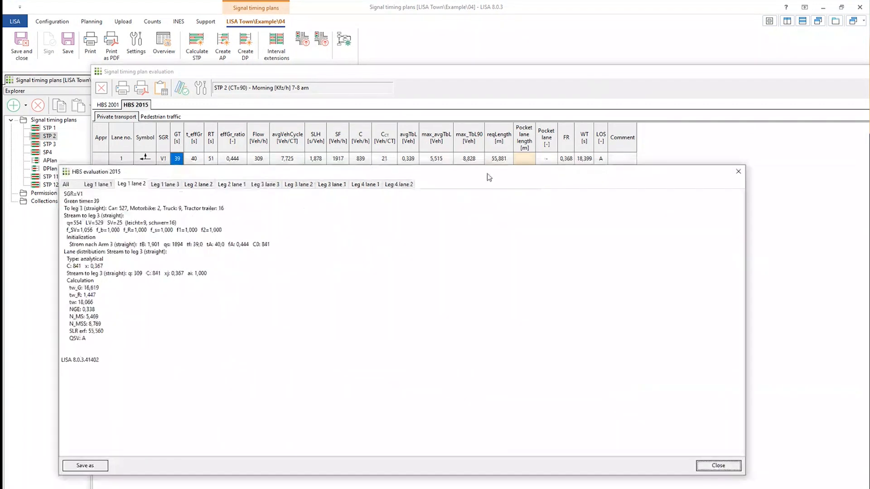
{"action": "left_click", "coordinate": [733, 177]}
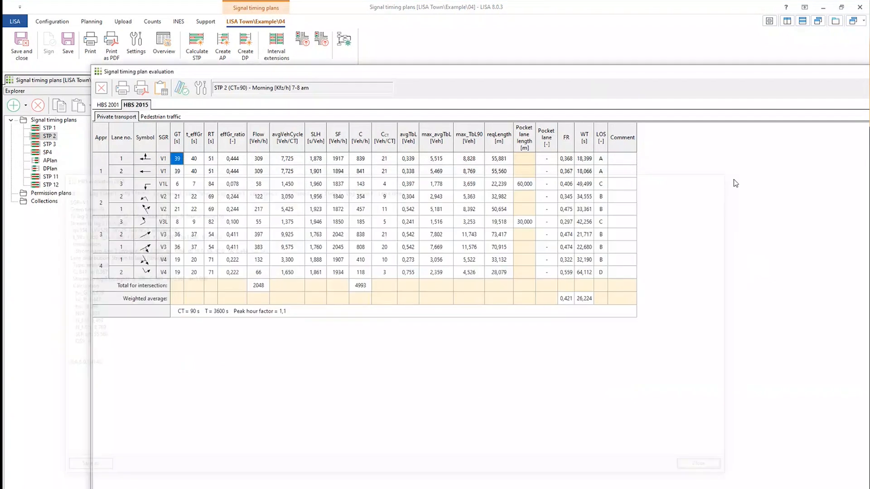
{"action": "left_click_drag", "start_coordinate": [612, 93], "coordinate": [431, 142]}
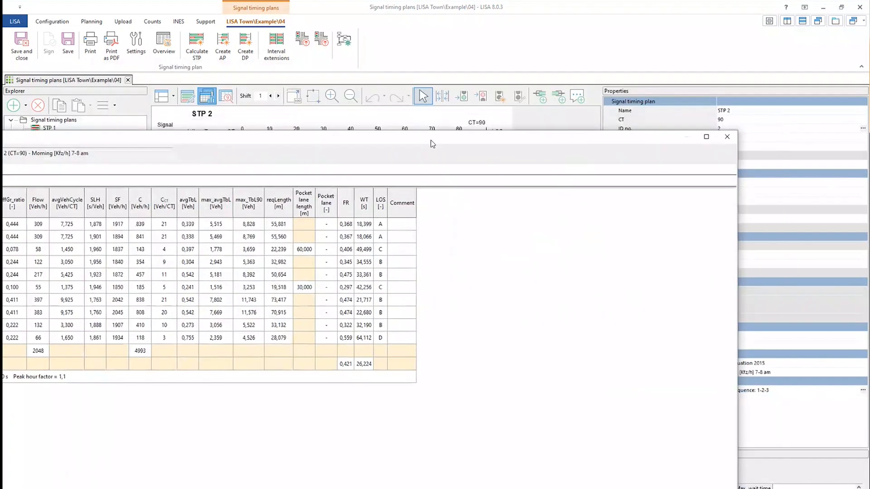
{"action": "left_click", "coordinate": [725, 139]}
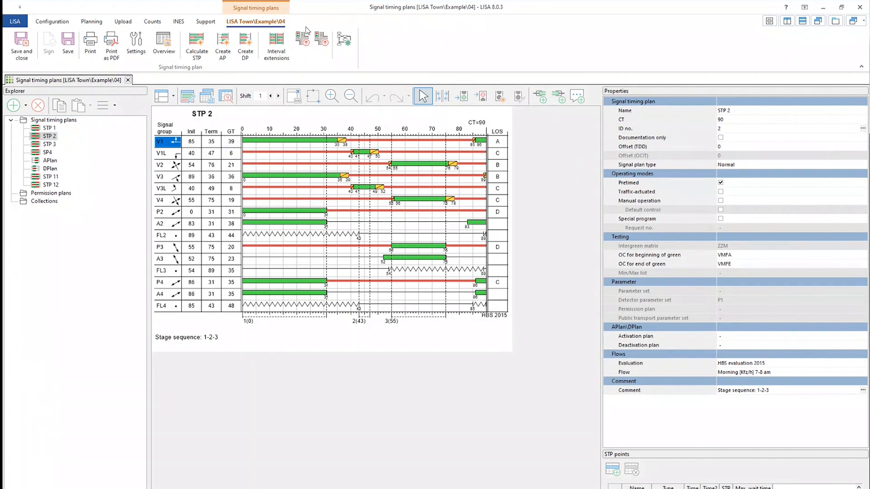
Generate an activation plan in accordance with RILSA 2010/2015, based on the activation indication of STP 1.
{"action": "left_click", "coordinate": [49, 161]}
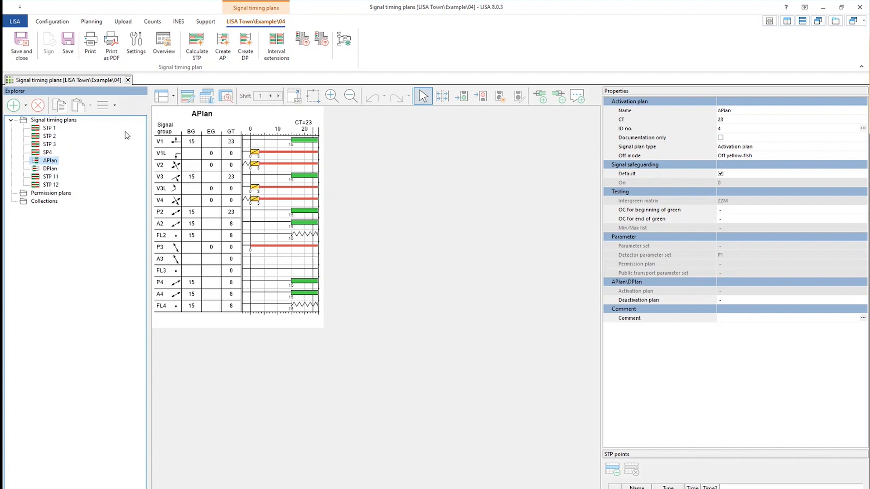
{"action": "left_click", "coordinate": [47, 136]}
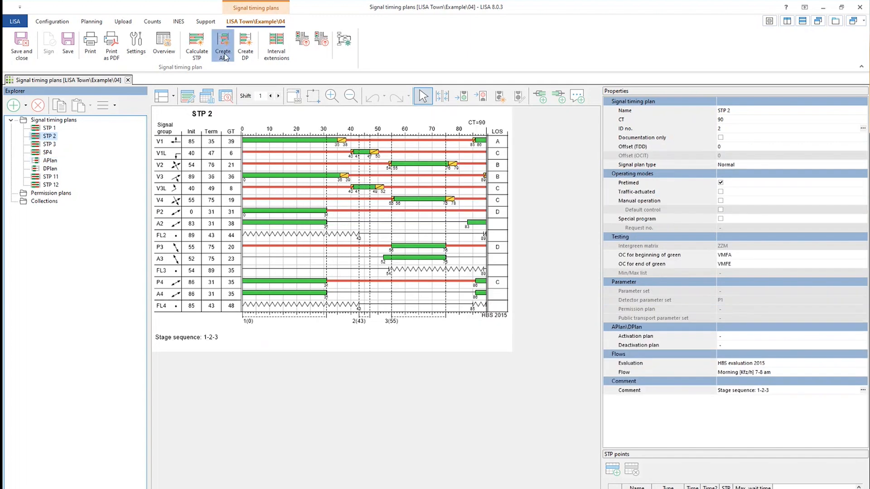
{"action": "left_click", "coordinate": [223, 45]}
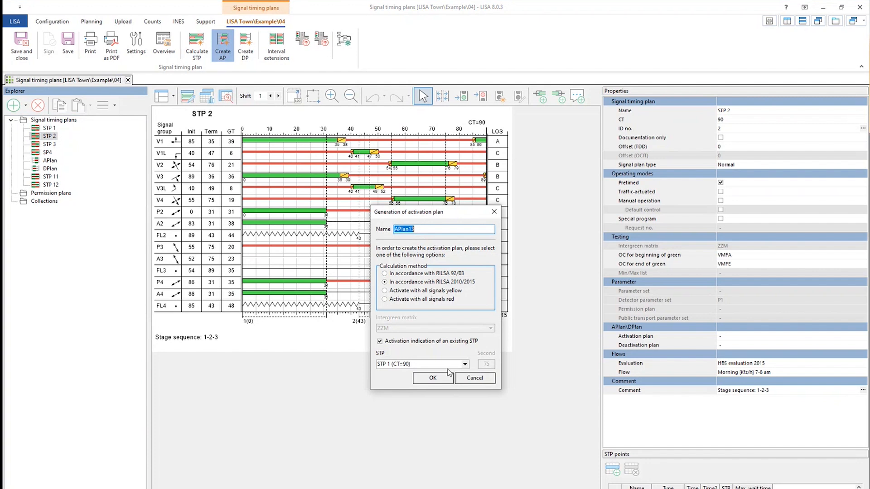
{"action": "left_click", "coordinate": [464, 365]}
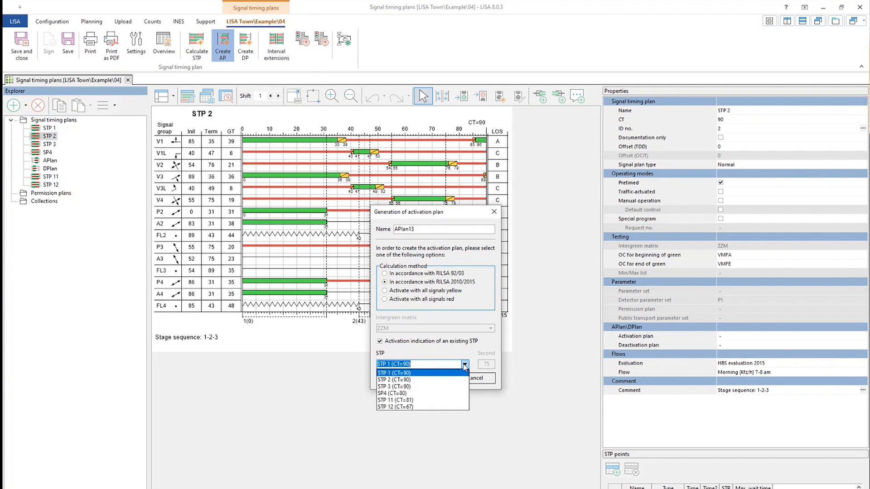
{"action": "left_click", "coordinate": [463, 352]}
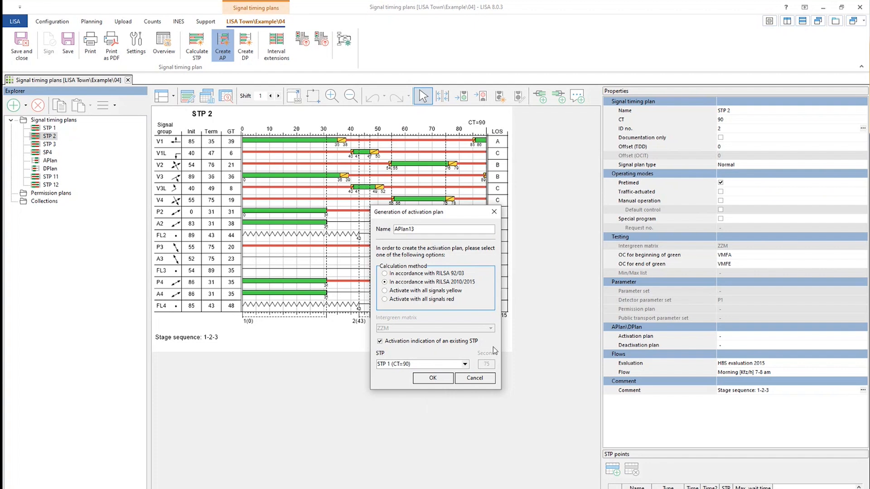
{"action": "left_click", "coordinate": [448, 380]}
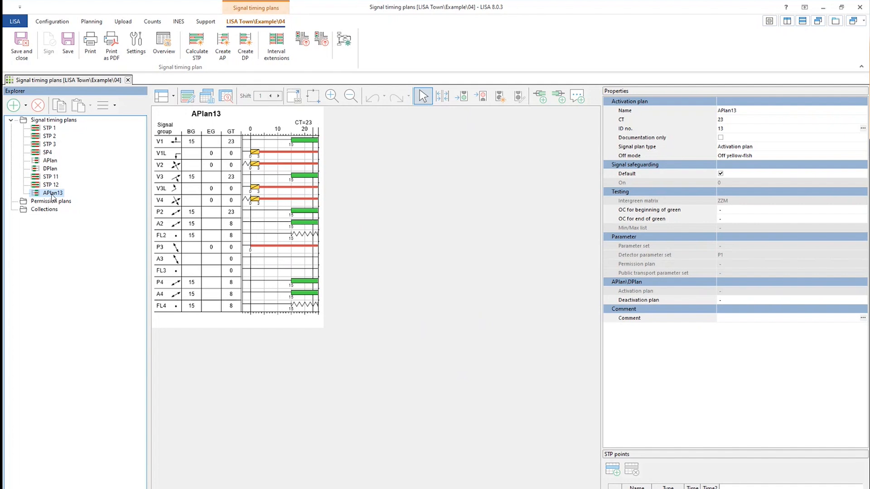
Generate a deactivation plan for STP 1 in accordance with RILSA 2010/2015, factoring in minimum green time and intergreen times.
{"action": "left_click", "coordinate": [249, 50]}
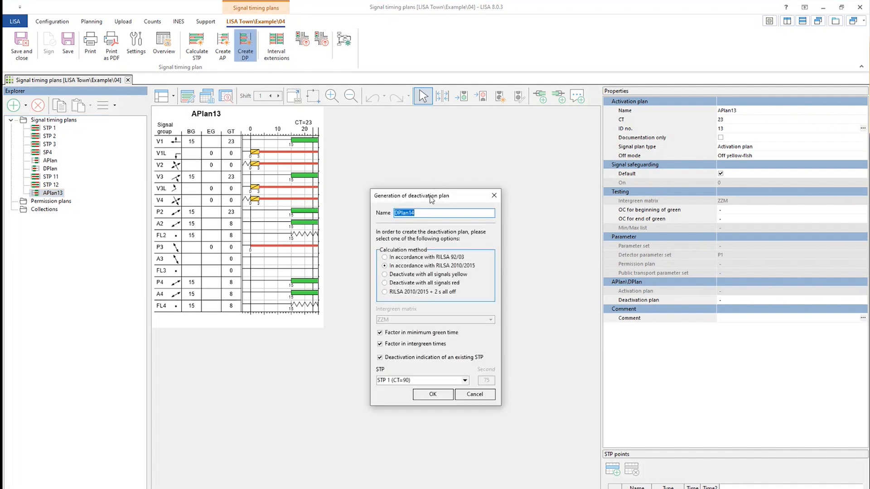
{"action": "left_click_drag", "start_coordinate": [430, 198], "coordinate": [440, 154]}
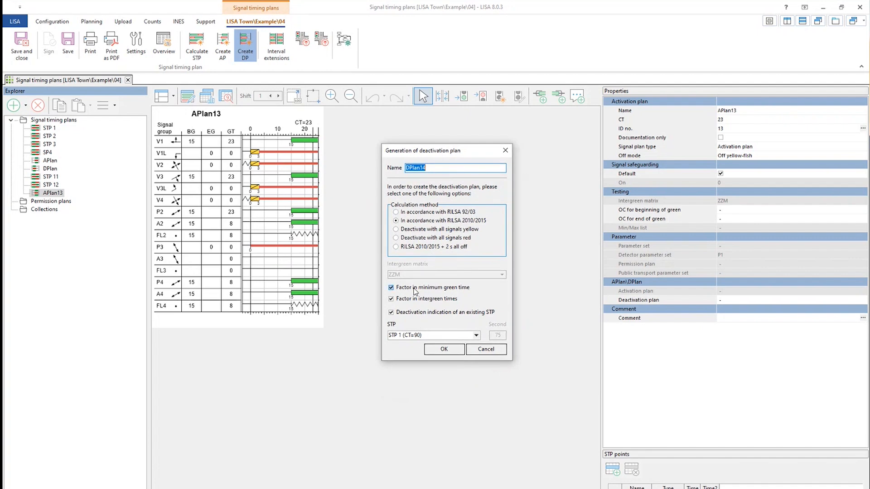
{"action": "left_click", "coordinate": [446, 353]}
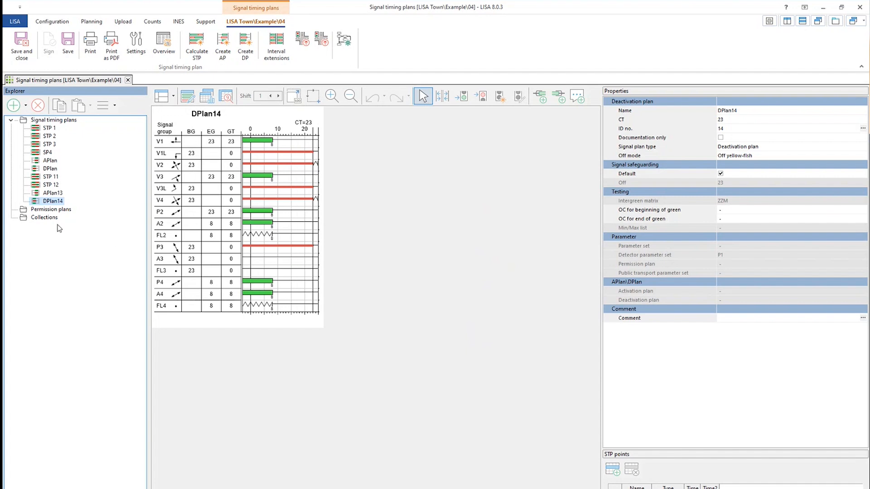
Display STP 1 and enlarge the STP points area to examine its AP, DP, SP and SY points.
{"action": "left_click", "coordinate": [49, 129]}
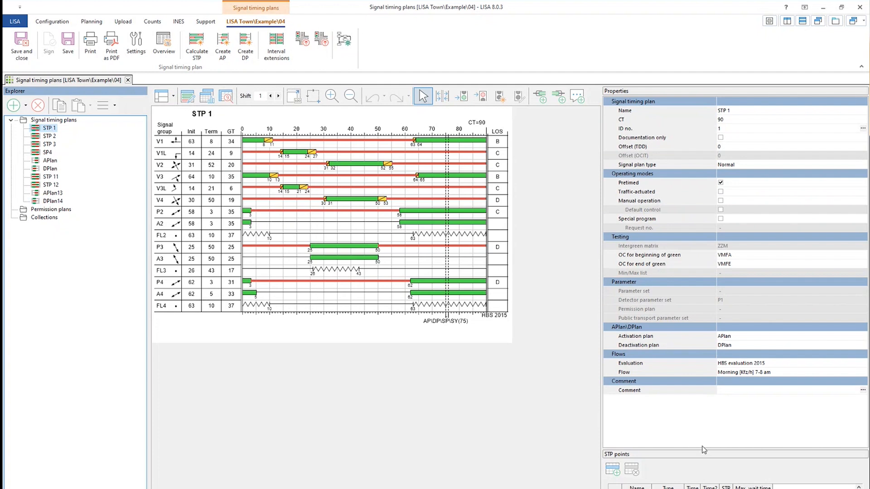
{"action": "left_click_drag", "start_coordinate": [705, 449], "coordinate": [701, 339]}
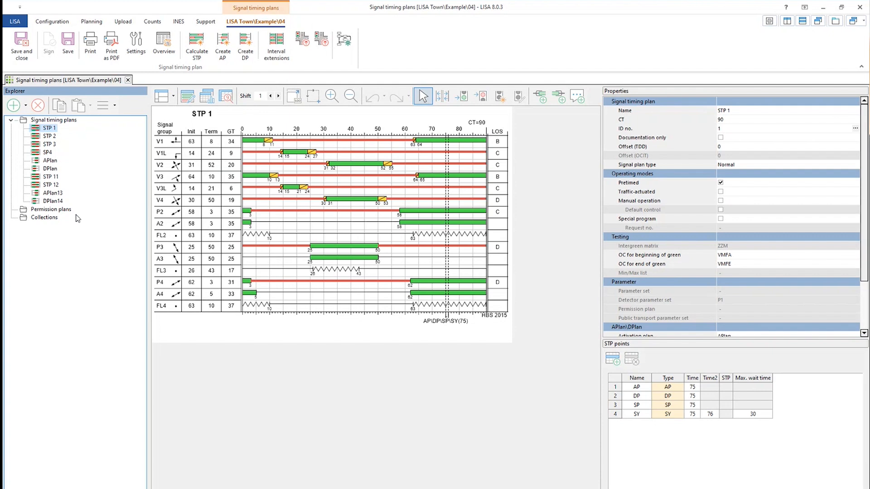
Review signal timing plans STP 11, STP 1 and STP 2 of variant 04, and close the editor without saving.
{"action": "left_click", "coordinate": [48, 177]}
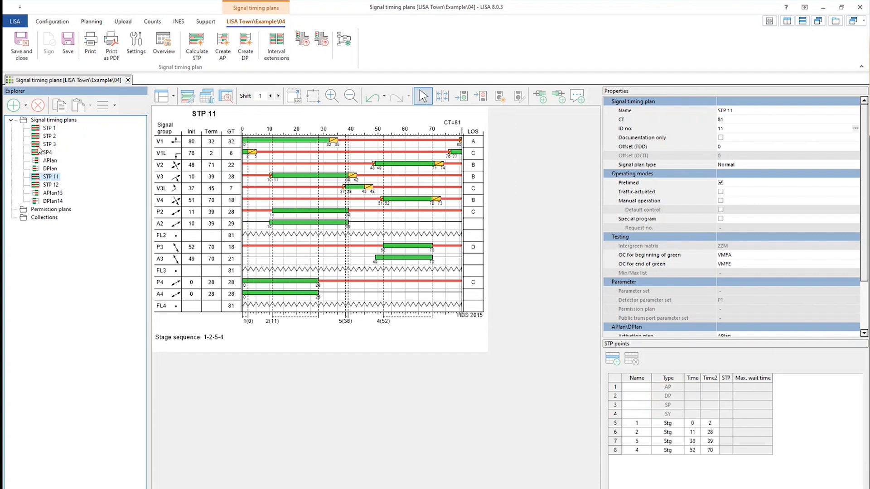
{"action": "left_click", "coordinate": [48, 129]}
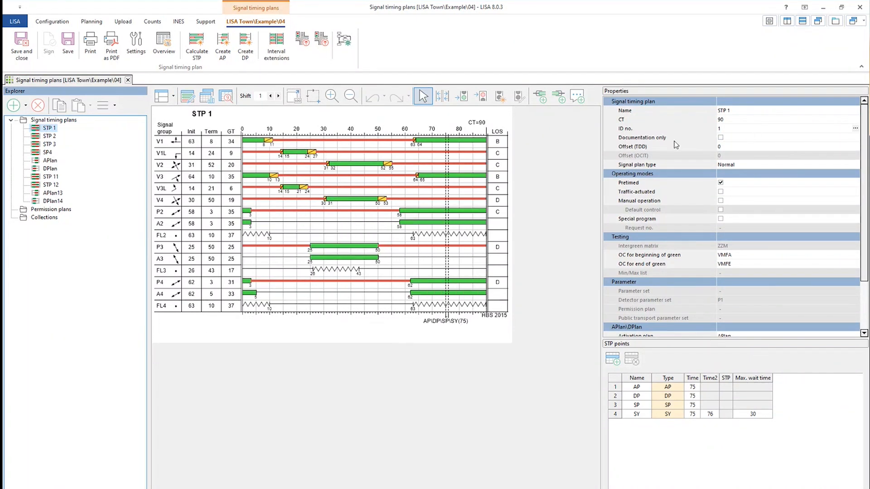
{"action": "key", "text": "Down"}
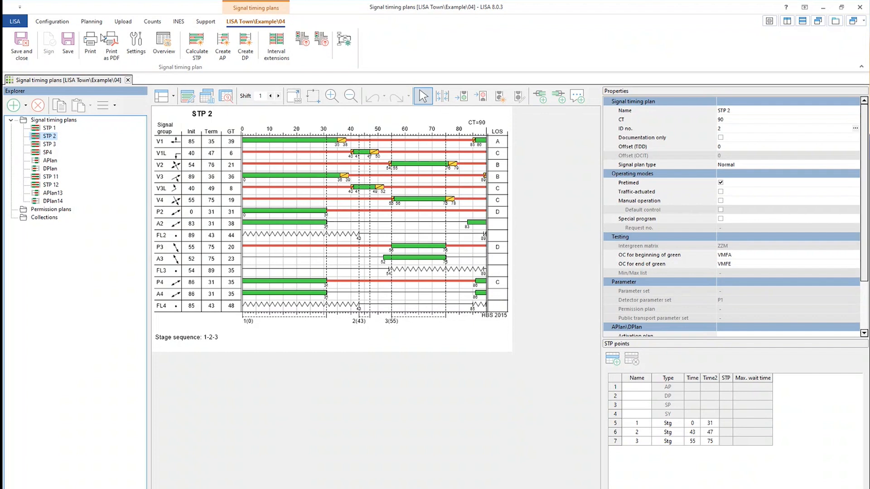
{"action": "left_click", "coordinate": [128, 81]}
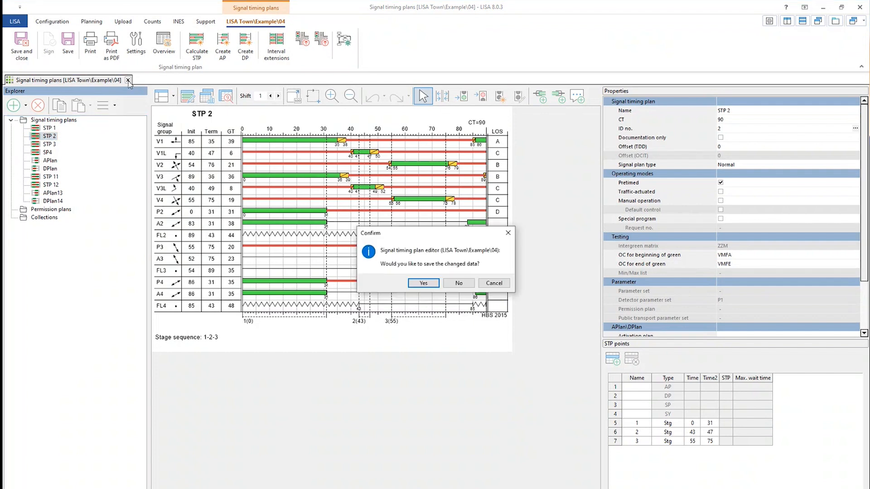
{"action": "left_click", "coordinate": [459, 283]}
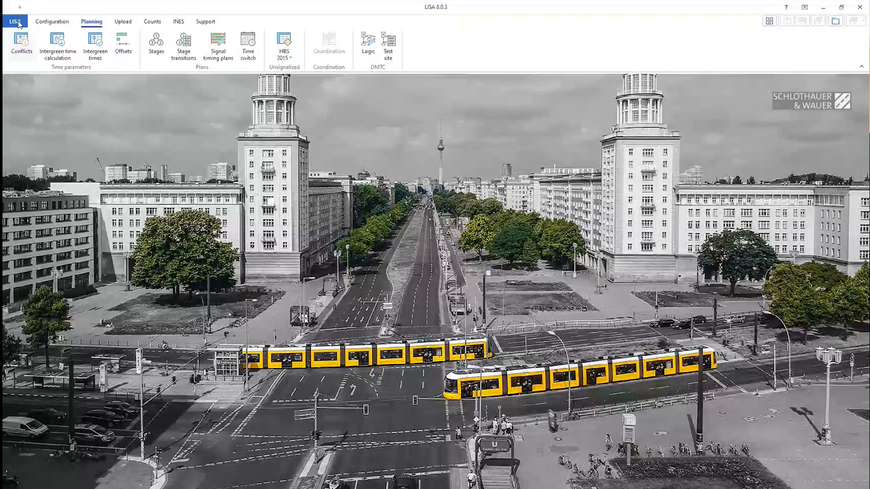
Open the offset conditions of variant LISA Town\Example\03 and show the intersection diagram beside the matrix.
{"action": "left_click", "coordinate": [19, 25]}
{"action": "left_click", "coordinate": [92, 42]}
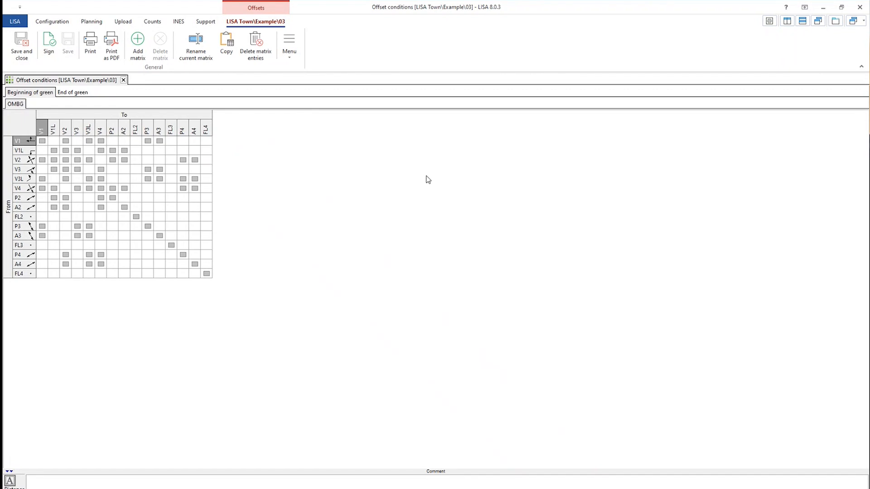
{"action": "left_click", "coordinate": [51, 141]}
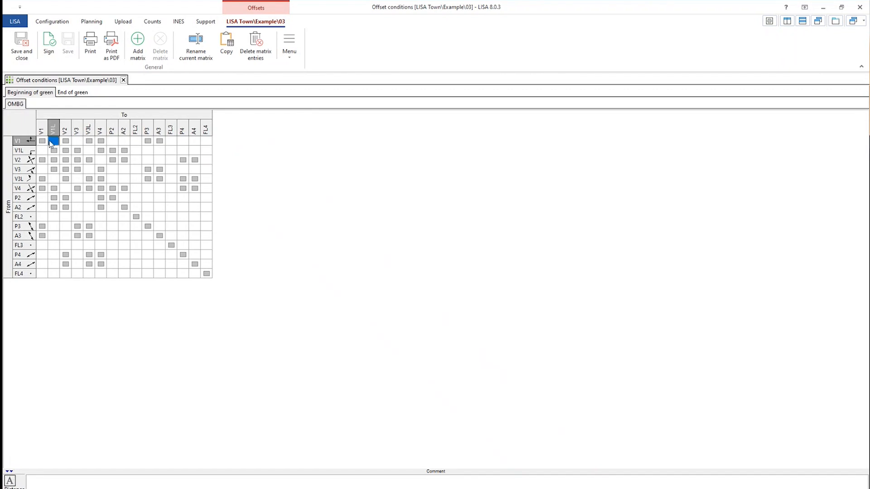
{"action": "left_click", "coordinate": [769, 21]}
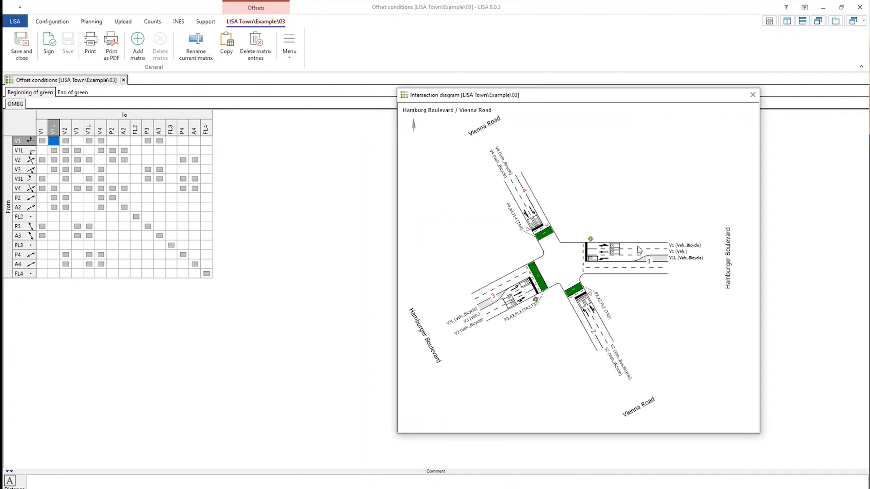
Enter beginning-of-green offset conditions of = 0 from V1 to V3 and > 0 from P2 to V3.
{"action": "left_click", "coordinate": [77, 141]}
{"action": "type", "text": "=0"}
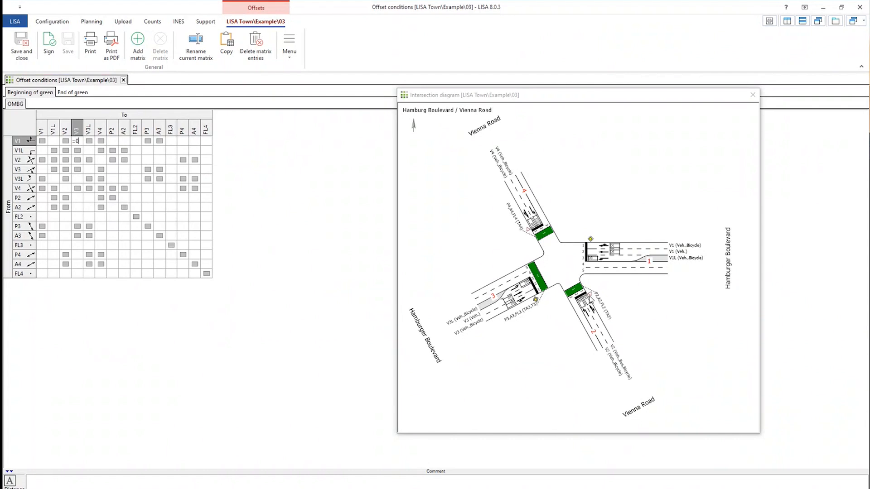
{"action": "left_click", "coordinate": [77, 198]}
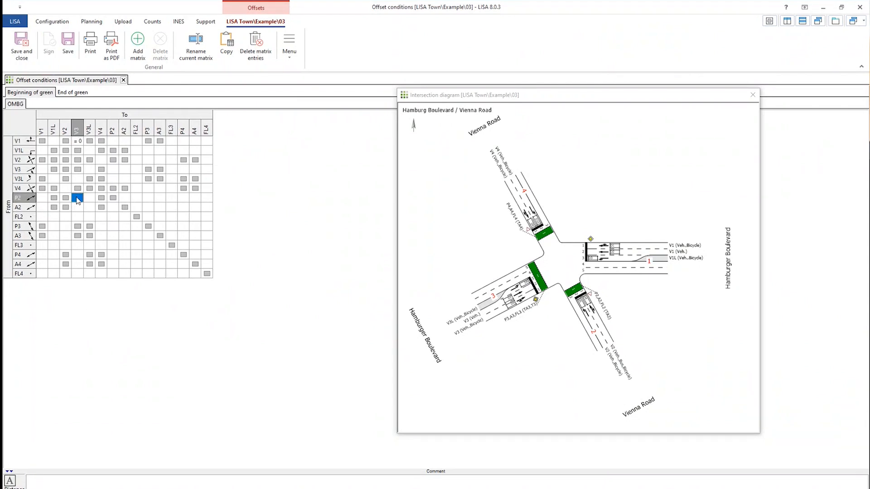
{"action": "type", "text": "> 0"}
{"action": "key", "text": "Return"}
Enter an = 1 beginning-of-green offset condition in the matrix around the P2 row.
{"action": "left_click", "coordinate": [80, 198]}
{"action": "left_click_drag", "start_coordinate": [81, 197], "coordinate": [65, 194]}
{"action": "type", "text": "=1"}
{"action": "key", "text": "Return"}
Set the end-of-green offset condition from FL2 to P2 to = 12.
{"action": "left_click", "coordinate": [83, 94]}
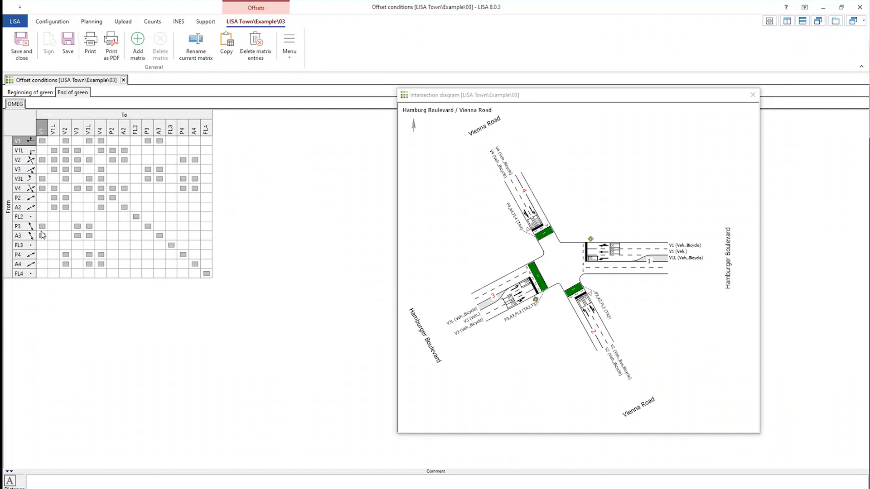
{"action": "left_click", "coordinate": [110, 218]}
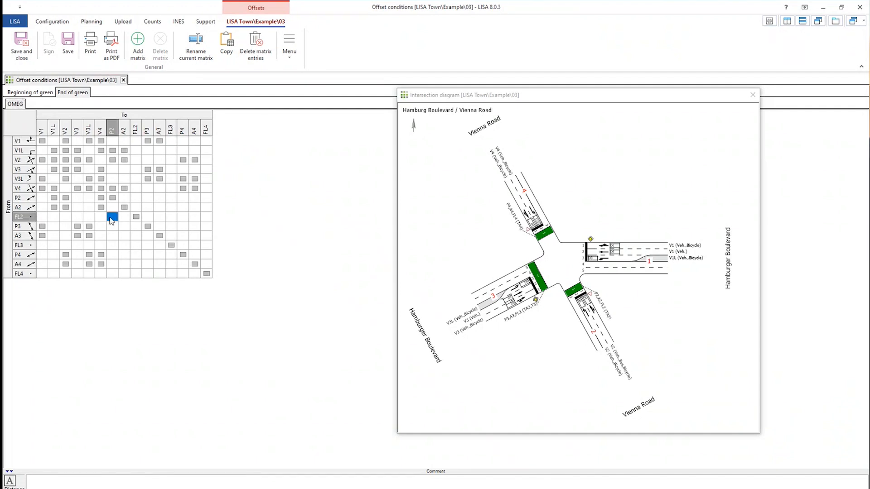
{"action": "type", "text": "= 12"}
{"action": "key", "text": "Return"}
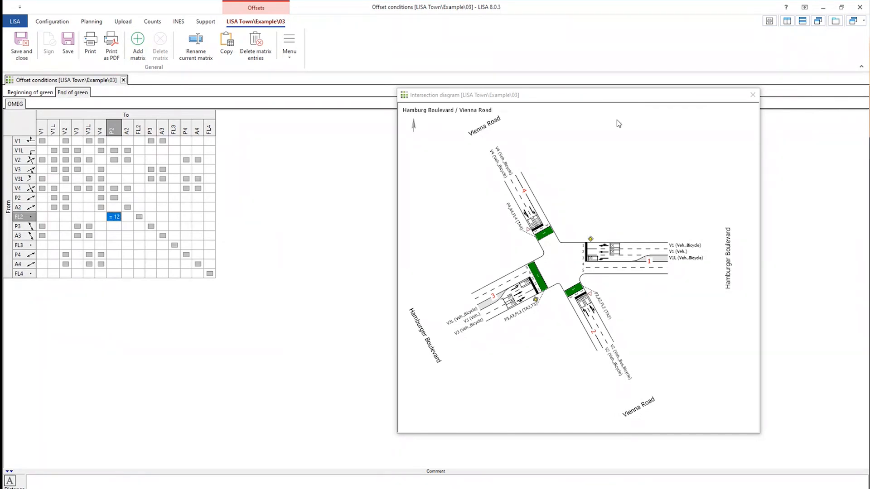
Close the intersection diagram and variant 03's offset conditions, and view variant 05's beginning-of-green offset matrix.
{"action": "left_click", "coordinate": [754, 94]}
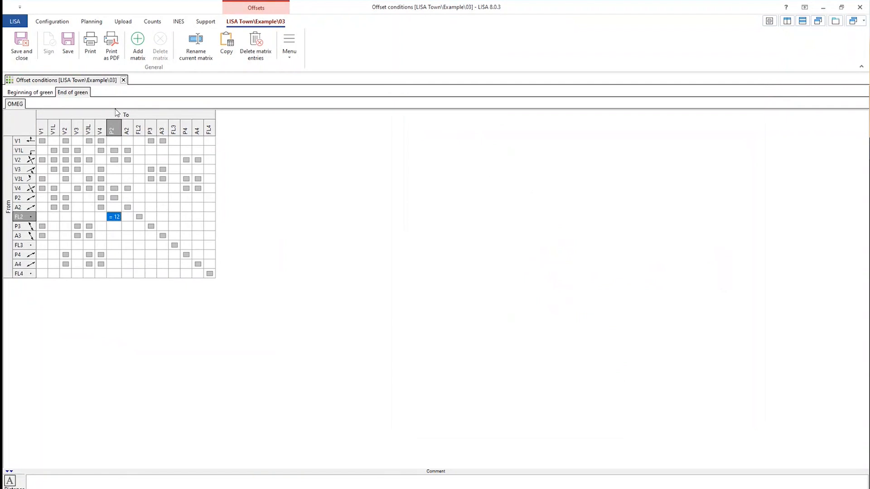
{"action": "left_click", "coordinate": [124, 81]}
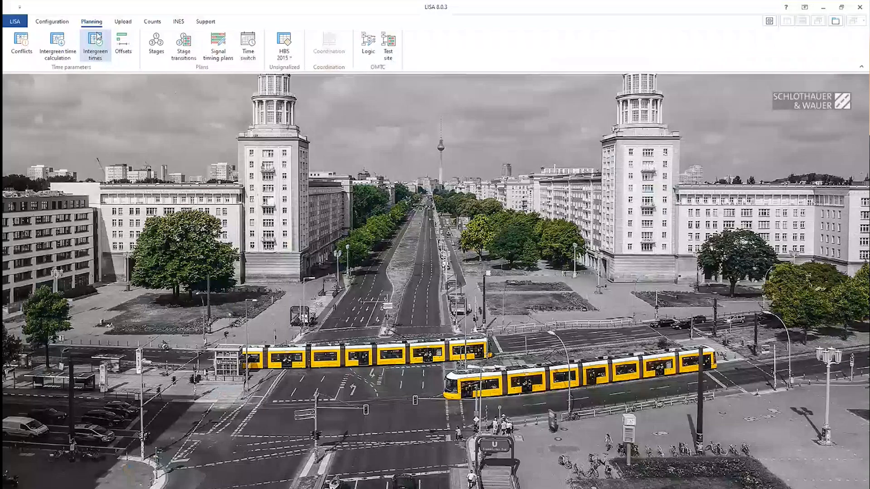
{"action": "left_click", "coordinate": [94, 42]}
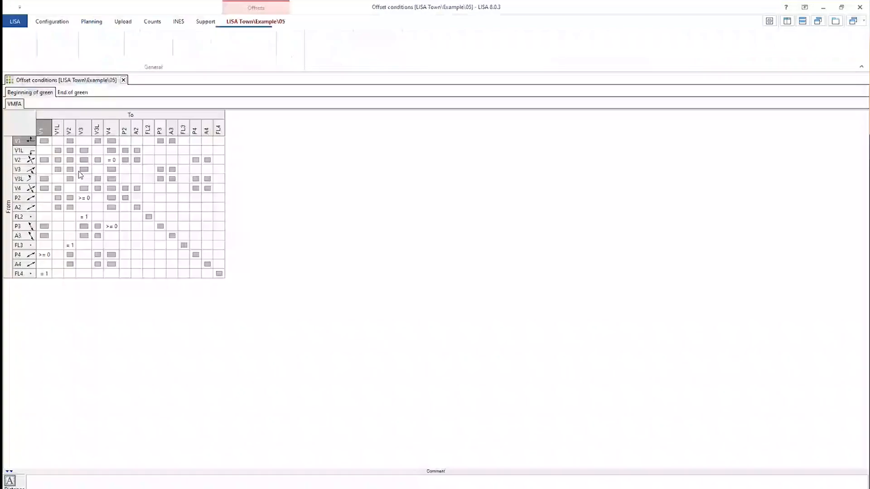
{"action": "left_click", "coordinate": [44, 92]}
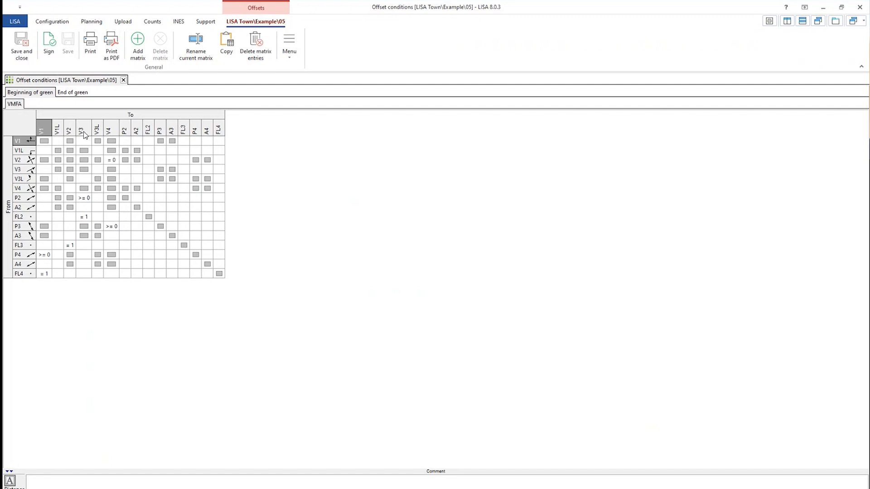
View the STP 1 signal timing plan of variant LISA Town\Example\06 and close the editor.
{"action": "left_click", "coordinate": [92, 23]}
{"action": "left_click", "coordinate": [217, 45]}
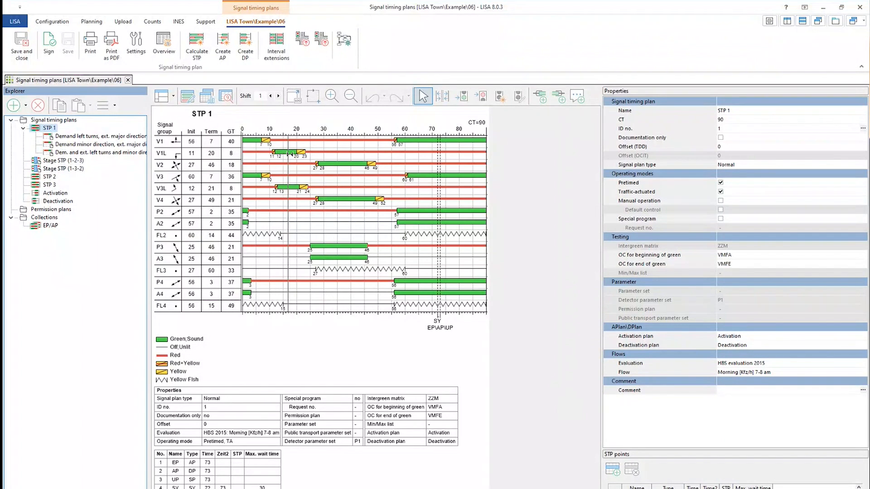
{"action": "left_click", "coordinate": [128, 80]}
{"action": "left_click", "coordinate": [128, 80]}
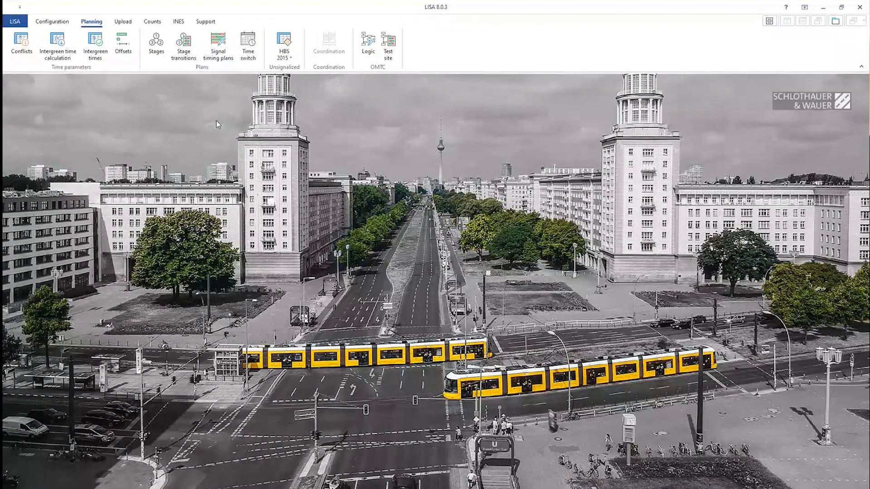
Unload variant 06 in project management and load the Direction West coordination variant from the LISA Town coordination network.
{"action": "left_click", "coordinate": [15, 21]}
{"action": "double_click", "coordinate": [133, 433]}
{"action": "left_click_drag", "start_coordinate": [265, 297], "coordinate": [262, 376]}
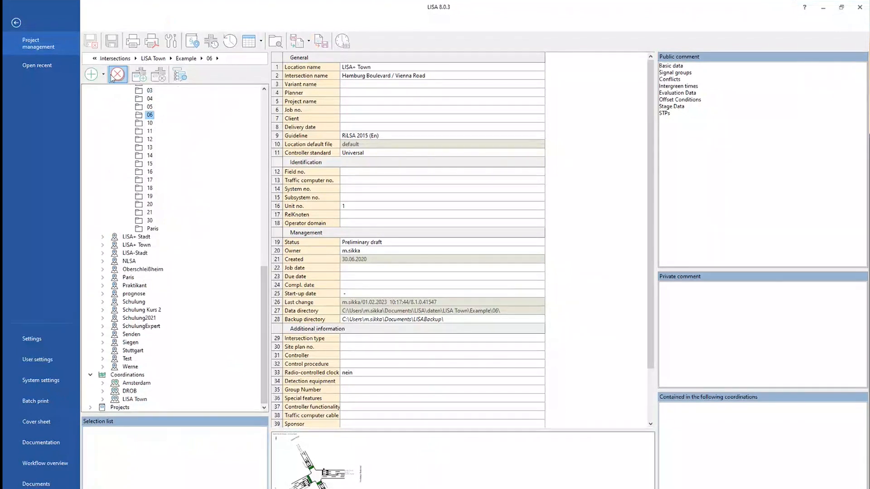
{"action": "left_click", "coordinate": [102, 400]}
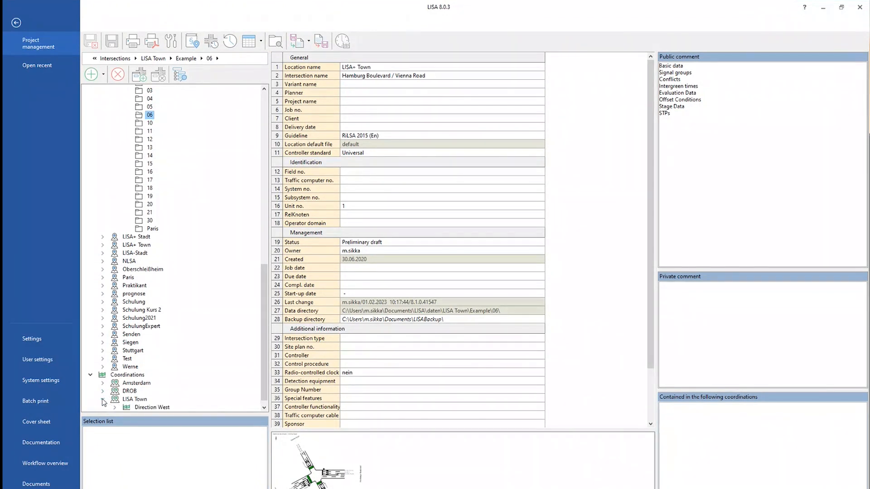
{"action": "left_click", "coordinate": [137, 408]}
{"action": "double_click", "coordinate": [137, 408]}
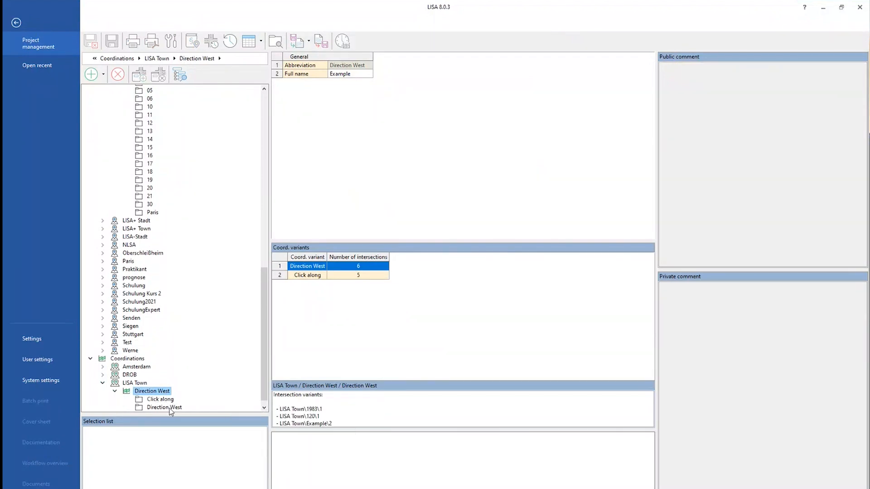
{"action": "left_click", "coordinate": [170, 409]}
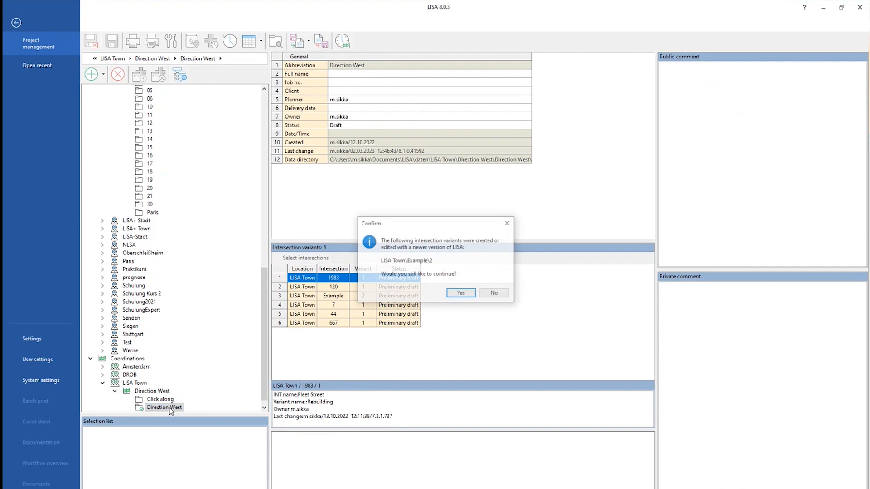
{"action": "left_click", "coordinate": [462, 293]}
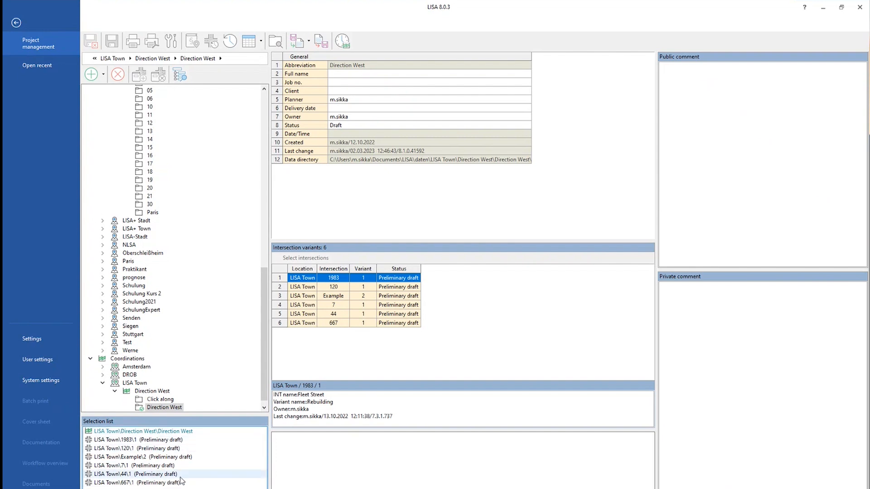
Reload the Direction West coordination variant, view its time-distance diagram in the coordination editor, and close the editor.
{"action": "double_click", "coordinate": [144, 457]}
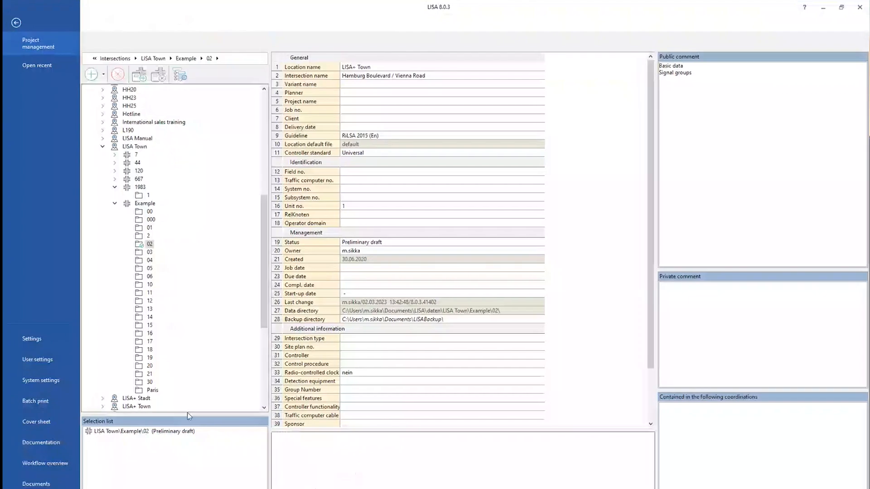
{"action": "scroll", "coordinate": [176, 335], "scroll_direction": "down", "scroll_amount": 8}
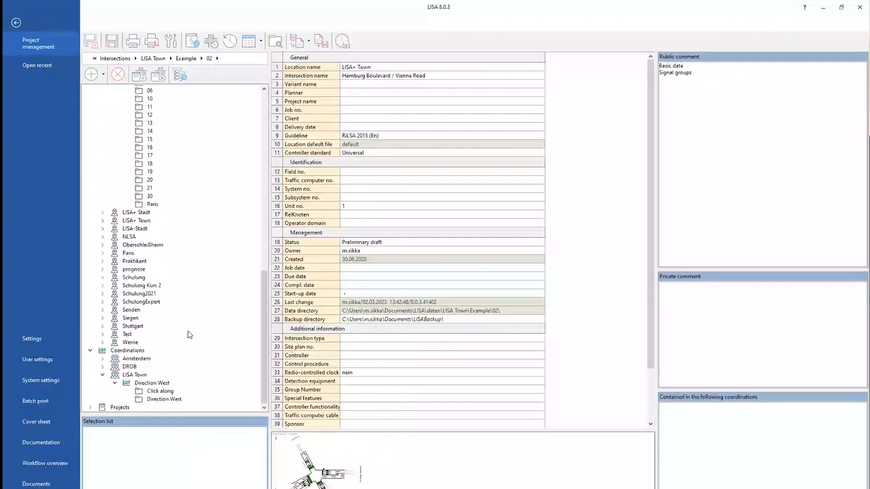
{"action": "left_click", "coordinate": [169, 401]}
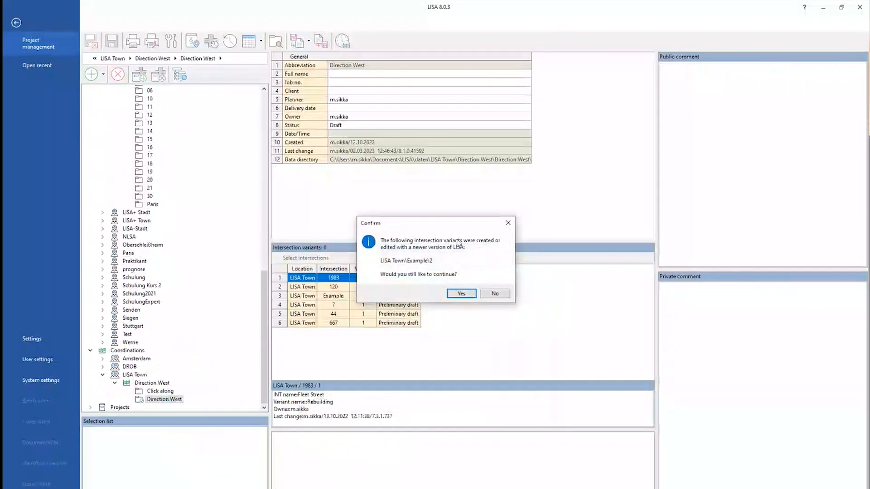
{"action": "left_click", "coordinate": [450, 292]}
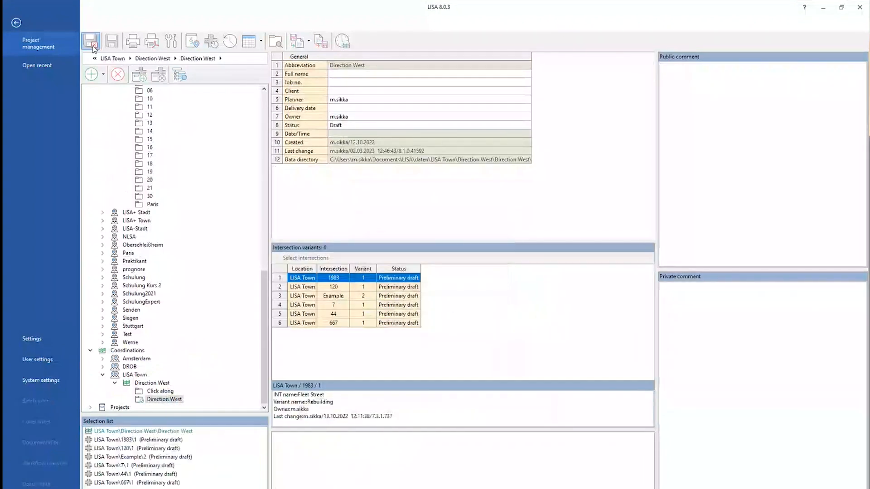
{"action": "left_click", "coordinate": [91, 41]}
{"action": "left_click", "coordinate": [462, 293]}
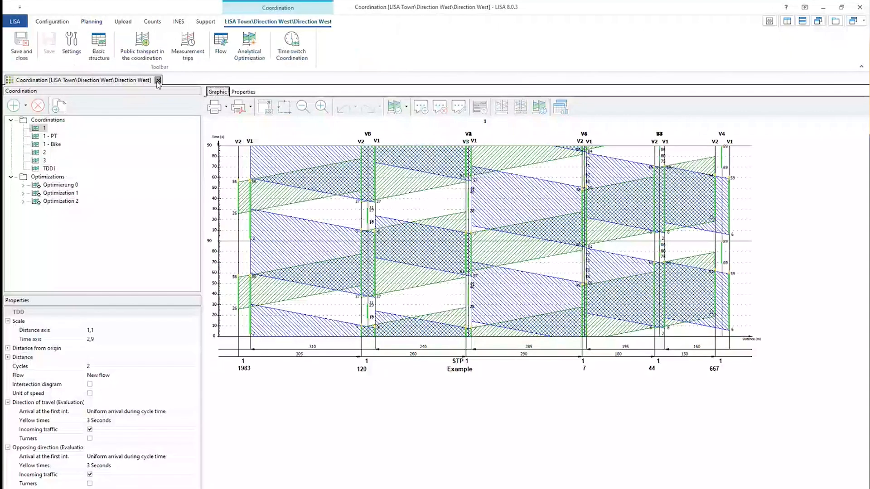
{"action": "left_click", "coordinate": [157, 81]}
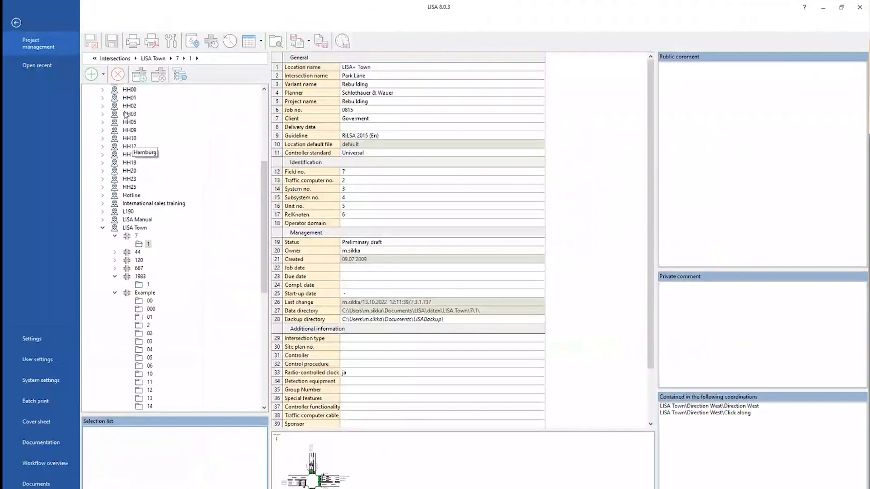
Start a new coordination variant and set its coordination network abbreviation to training1, keeping Direction West as the route.
{"action": "left_click", "coordinate": [104, 75]}
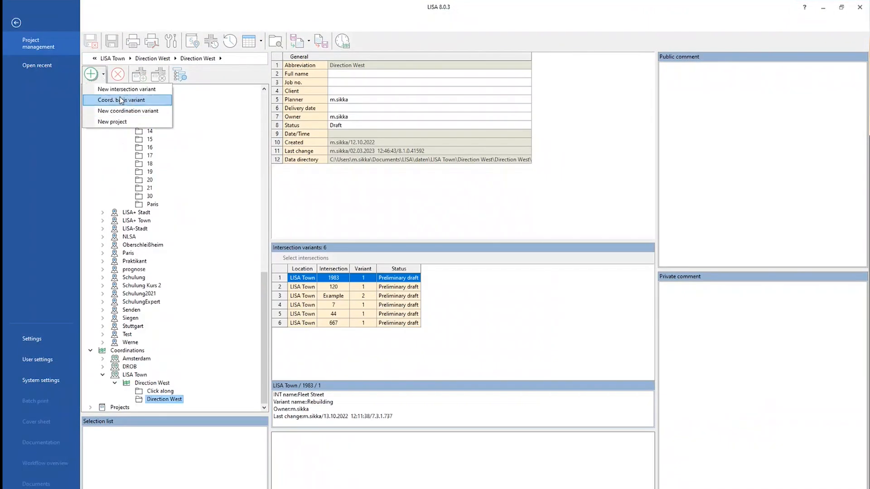
{"action": "left_click", "coordinate": [127, 111]}
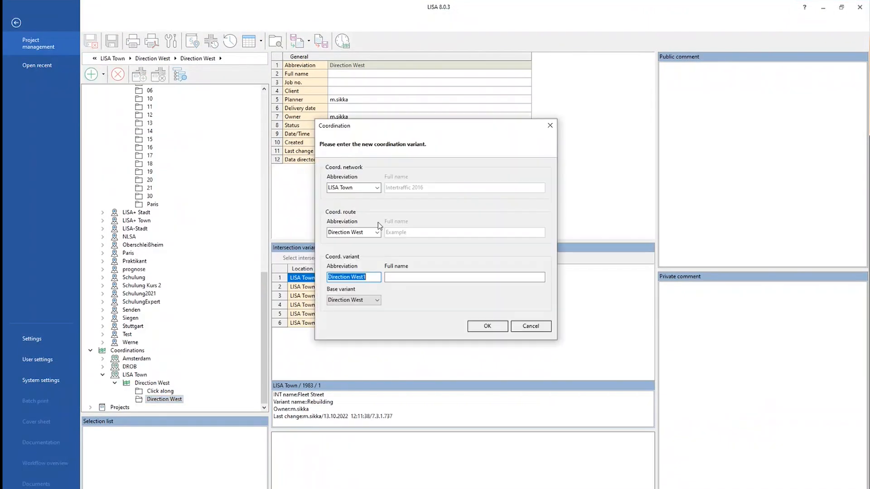
{"action": "left_click", "coordinate": [360, 187]}
{"action": "left_click_drag", "start_coordinate": [361, 187], "coordinate": [334, 191]}
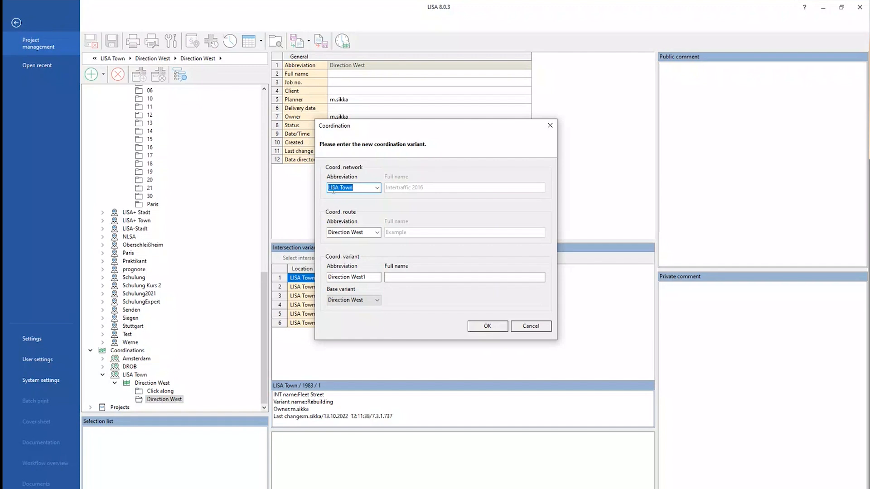
{"action": "type", "text": "training1"}
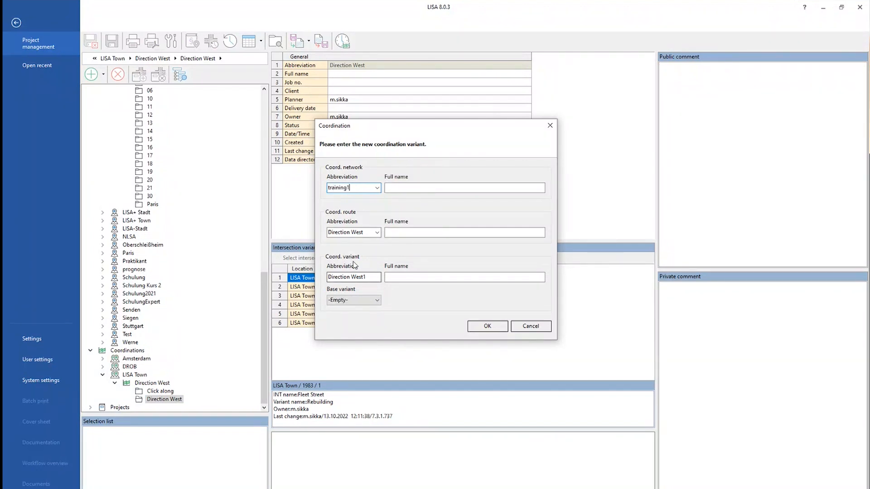
{"action": "key", "text": "Tab"}
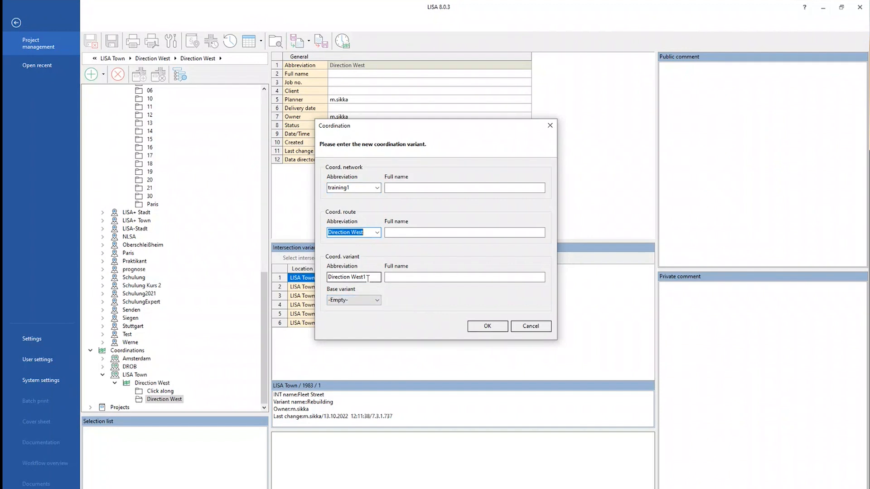
Name the coordination variant Direction West2, leave its base variant empty, and create it.
{"action": "left_click", "coordinate": [367, 278]}
{"action": "key", "text": "BackSpace"}
{"action": "type", "text": "2"}
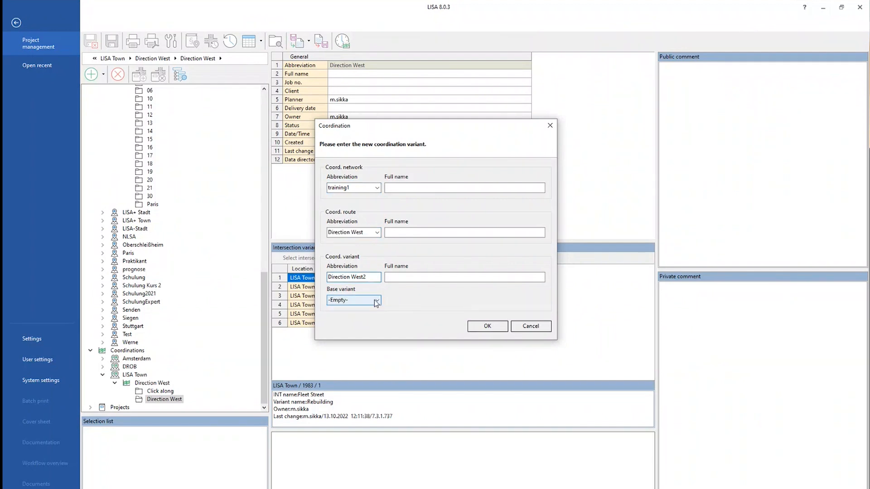
{"action": "left_click", "coordinate": [375, 301]}
{"action": "left_click", "coordinate": [477, 327]}
{"action": "left_click", "coordinate": [477, 327]}
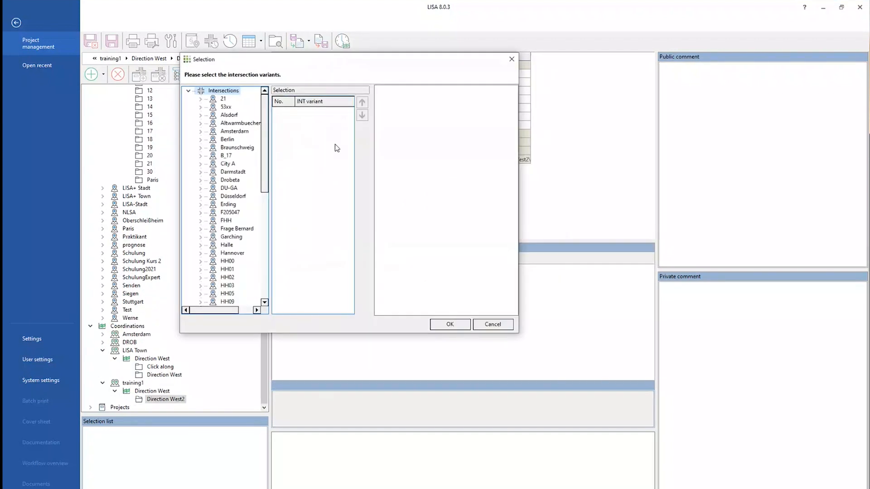
Add variant 1 of LISA Town intersections 7 and 44 to the coordination's intersection selection.
{"action": "left_click_drag", "start_coordinate": [265, 168], "coordinate": [265, 251]}
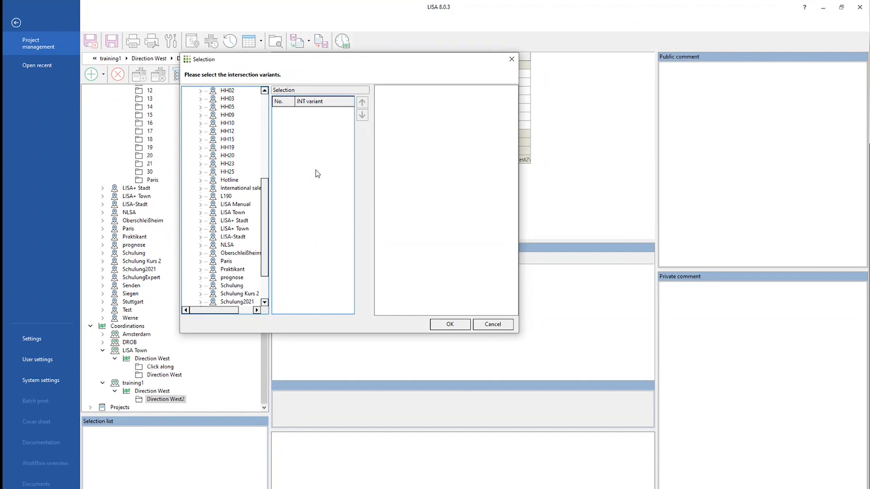
{"action": "scroll", "coordinate": [216, 221], "scroll_direction": "up", "scroll_amount": 8}
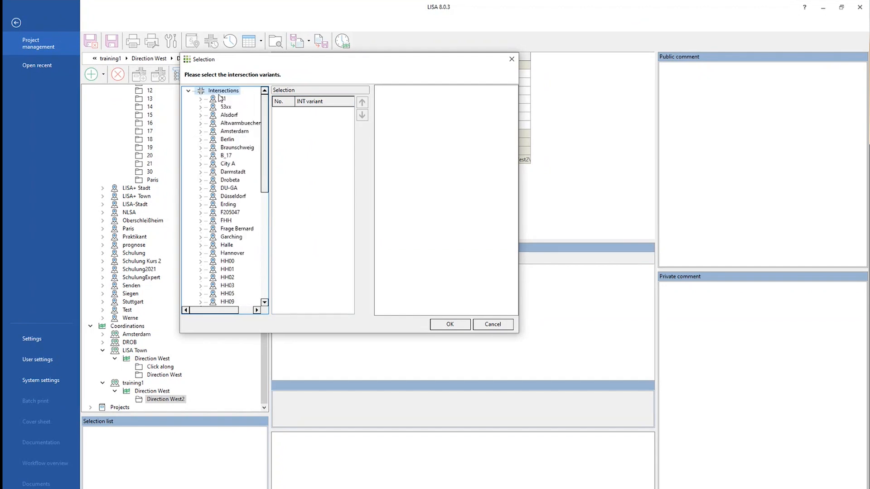
{"action": "scroll", "coordinate": [216, 221], "scroll_direction": "down", "scroll_amount": 10}
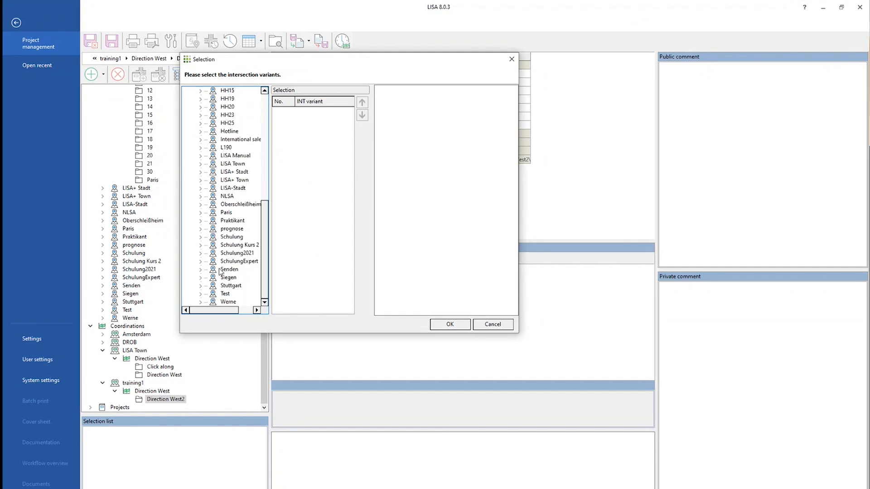
{"action": "scroll", "coordinate": [218, 273], "scroll_direction": "up", "scroll_amount": 1}
{"action": "scroll", "coordinate": [213, 265], "scroll_direction": "up", "scroll_amount": 1}
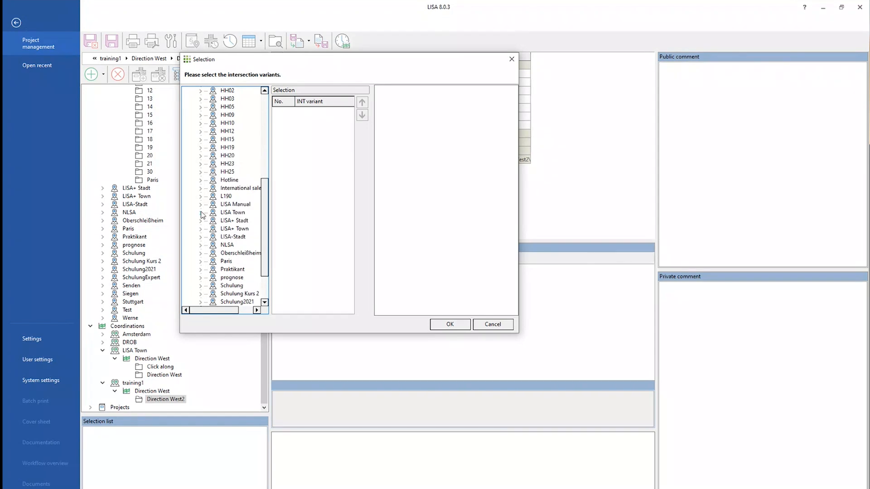
{"action": "left_click", "coordinate": [201, 213]}
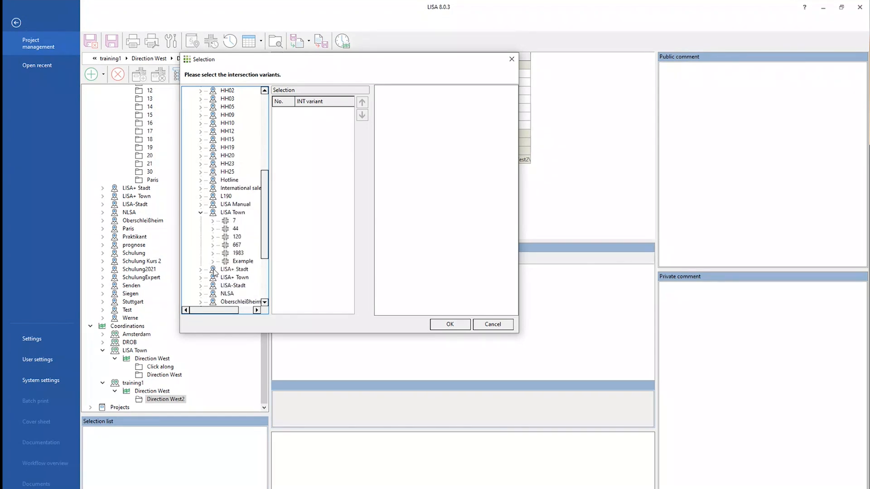
{"action": "double_click", "coordinate": [231, 221]}
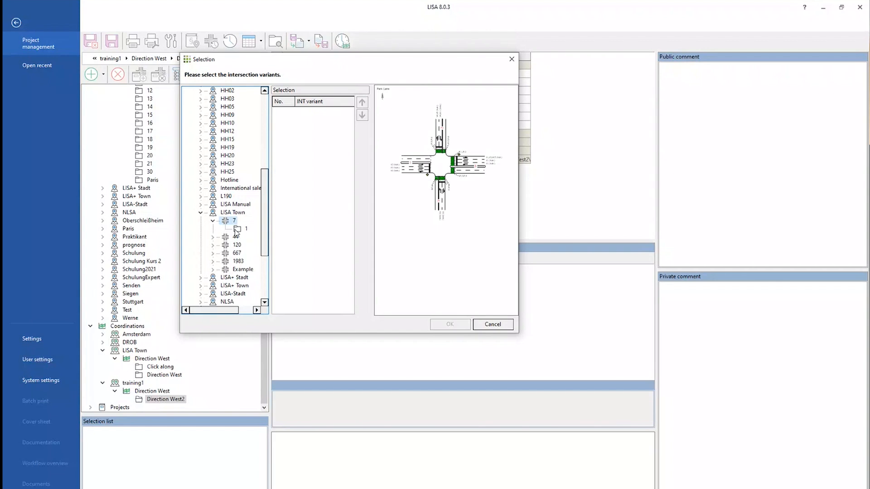
{"action": "double_click", "coordinate": [240, 229]}
{"action": "double_click", "coordinate": [235, 237]}
{"action": "double_click", "coordinate": [241, 245]}
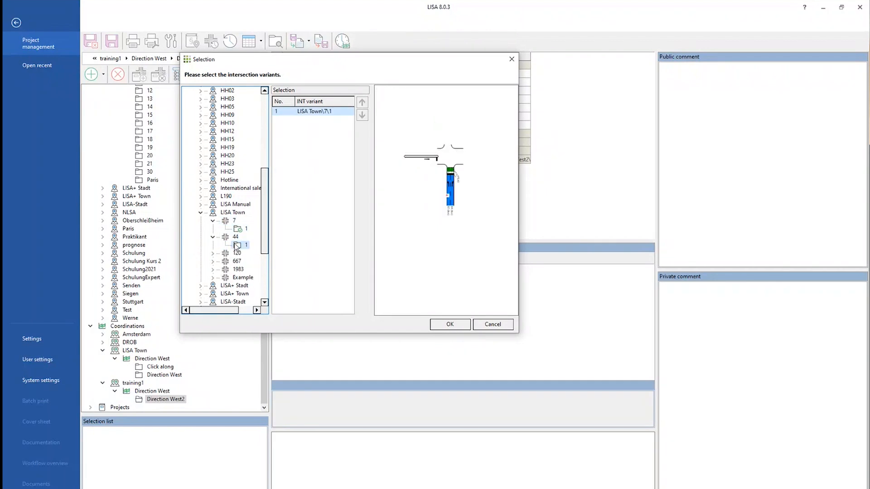
Add variant 1 of LISA Town intersections 120 and 667 to the intersection selection.
{"action": "double_click", "coordinate": [237, 253]}
{"action": "left_click", "coordinate": [238, 263]}
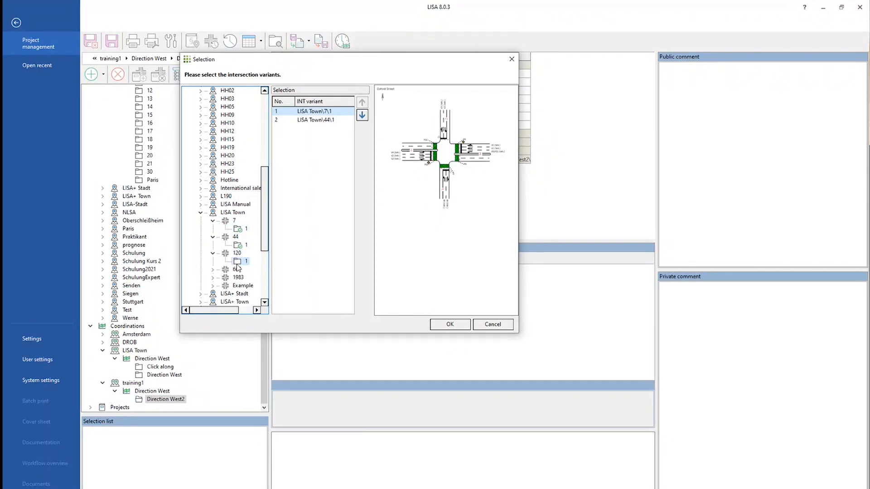
{"action": "double_click", "coordinate": [237, 262]}
{"action": "double_click", "coordinate": [237, 270]}
{"action": "double_click", "coordinate": [240, 278]}
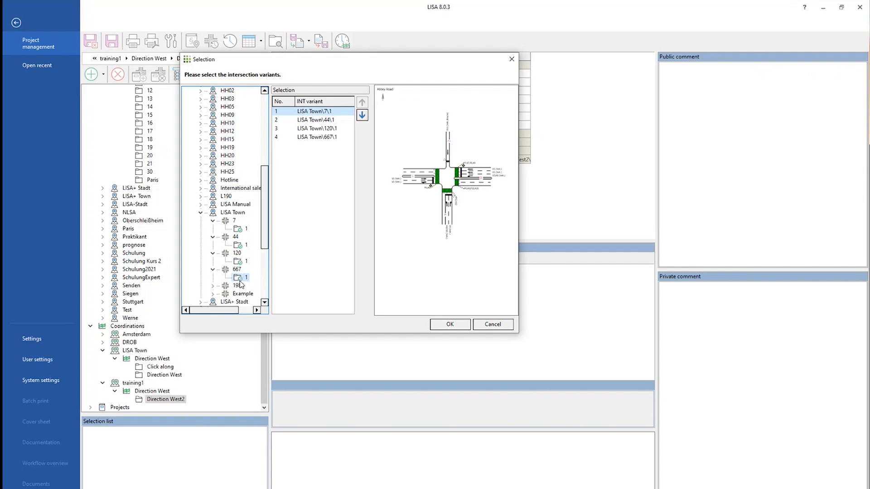
Add LISA Town variants 1983\1 and Example\2 to the intersection selection.
{"action": "left_click", "coordinate": [239, 286]}
{"action": "double_click", "coordinate": [239, 286]}
{"action": "scroll", "coordinate": [238, 272], "scroll_direction": "down", "scroll_amount": 4}
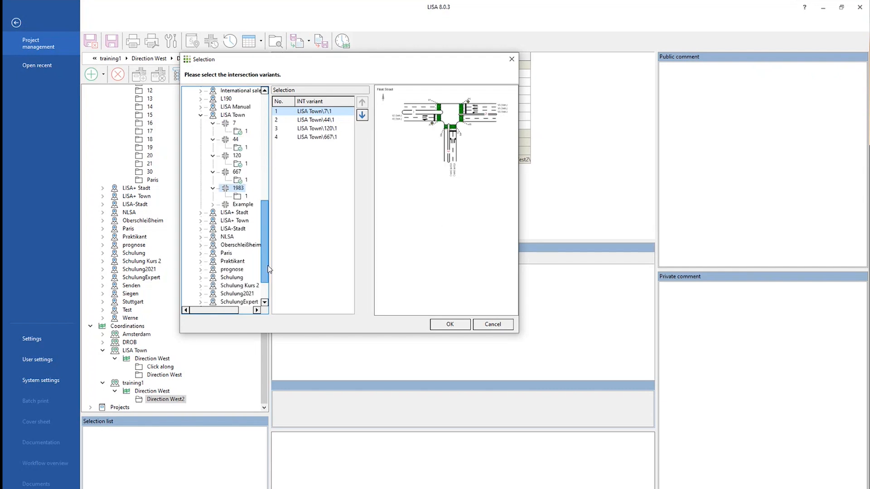
{"action": "double_click", "coordinate": [239, 196]}
{"action": "double_click", "coordinate": [241, 204]}
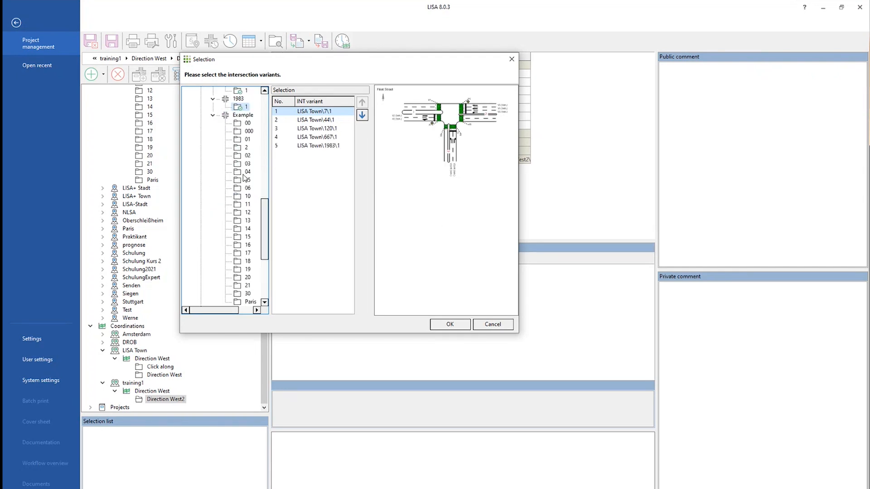
{"action": "double_click", "coordinate": [240, 150]}
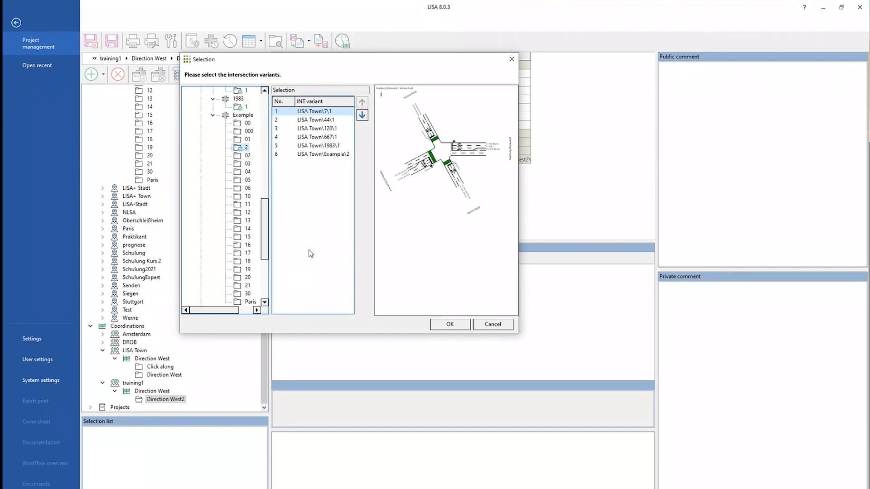
Move LISA Town\Example\2 up to third place, directly after LISA Town\44\1, and accept the intersection selection.
{"action": "left_click_drag", "start_coordinate": [270, 215], "coordinate": [267, 148]}
{"action": "left_click", "coordinate": [316, 130]}
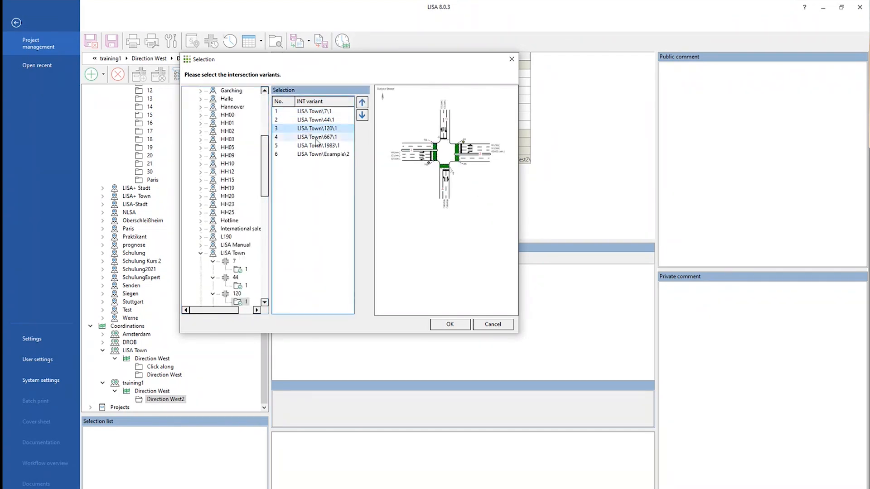
{"action": "left_click", "coordinate": [335, 154]}
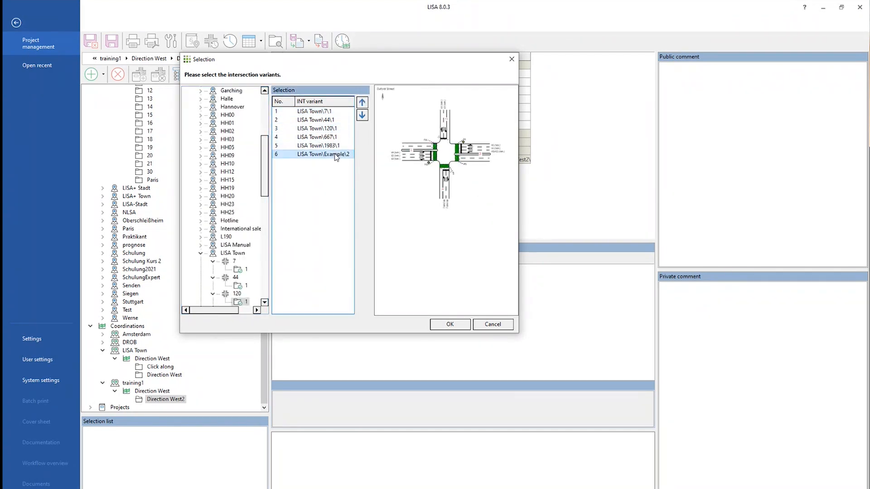
{"action": "left_click", "coordinate": [362, 103]}
{"action": "double_click", "coordinate": [362, 103]}
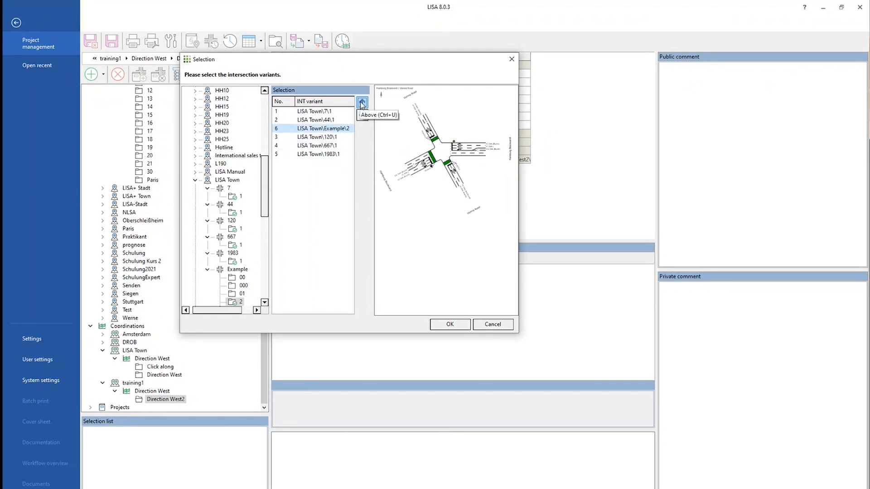
{"action": "left_click", "coordinate": [450, 325]}
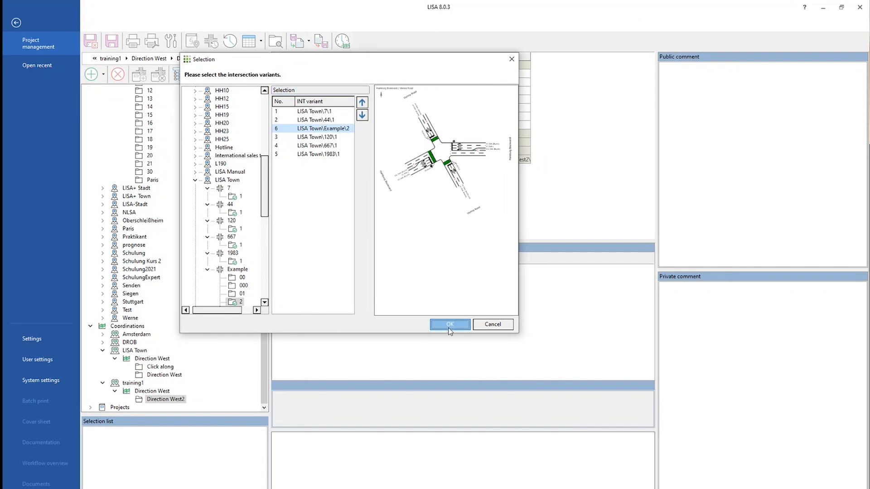
Load training1's Direction West2 variant into the selection list, view its Example\2 entry, and remove all entries again.
{"action": "double_click", "coordinate": [173, 401]}
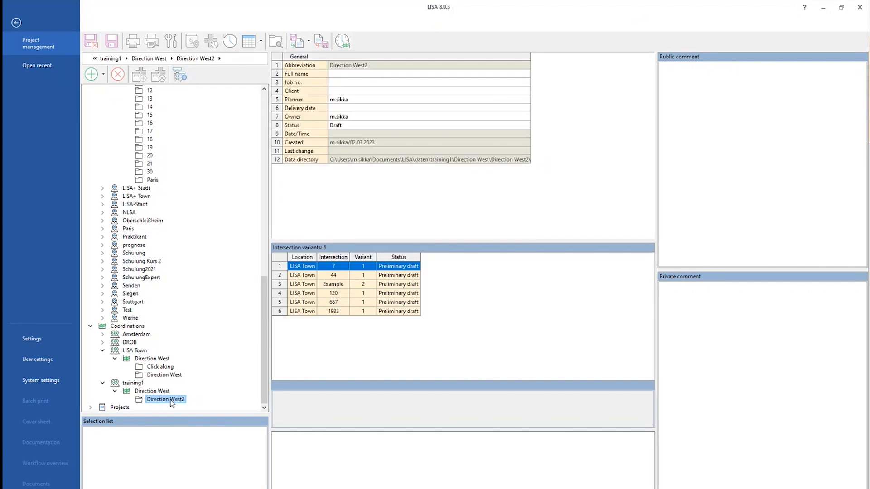
{"action": "left_click", "coordinate": [463, 293]}
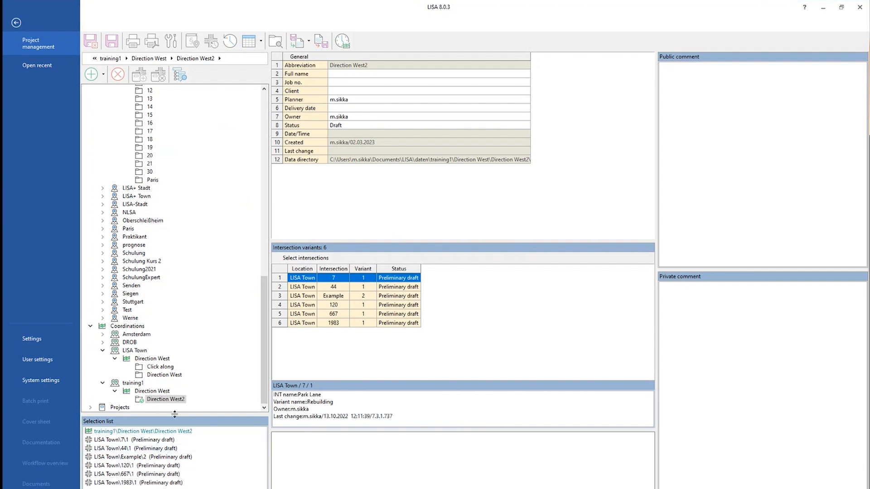
{"action": "double_click", "coordinate": [145, 458]}
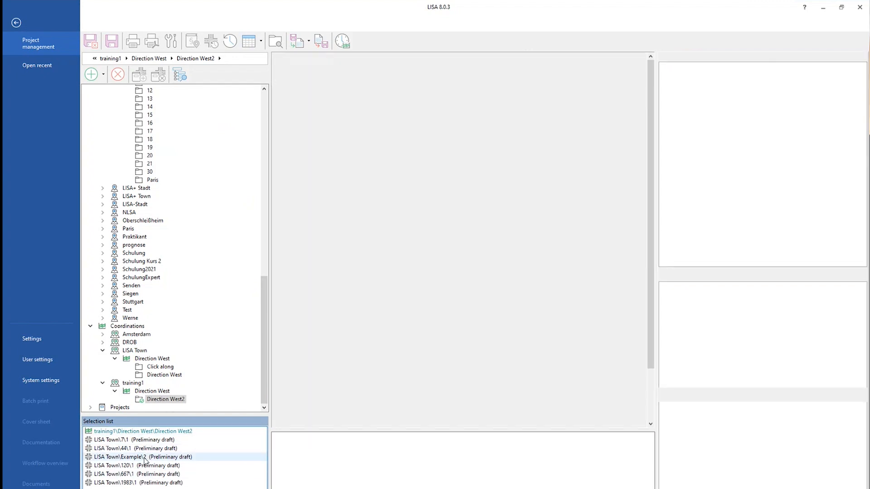
{"action": "right_click", "coordinate": [145, 461]}
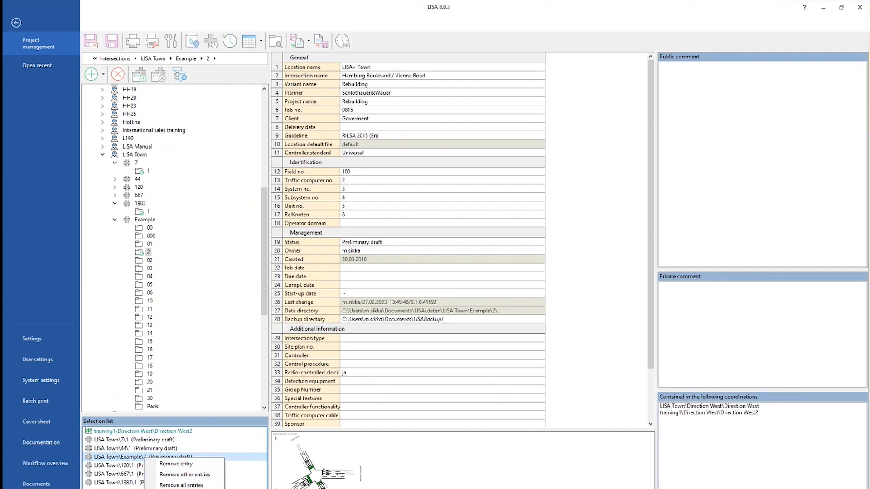
{"action": "left_click", "coordinate": [186, 484]}
Load the Direction West coordination variant of the LISA Town network and open it in the coordination editor.
{"action": "scroll", "coordinate": [207, 348], "scroll_direction": "down", "scroll_amount": 3}
{"action": "left_click", "coordinate": [167, 374]}
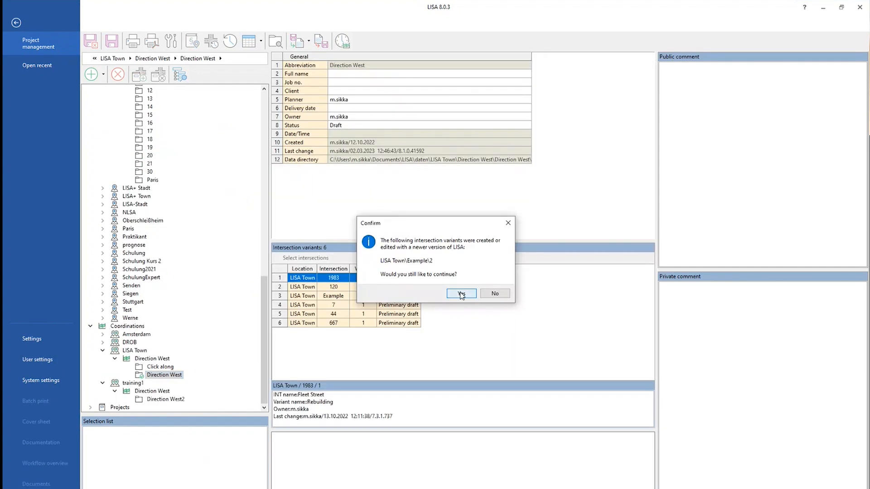
{"action": "left_click", "coordinate": [462, 295]}
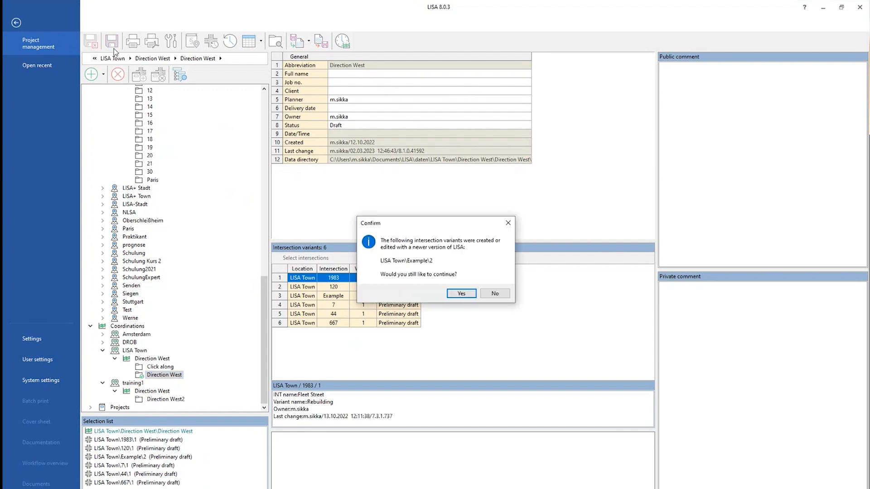
{"action": "left_click", "coordinate": [462, 295]}
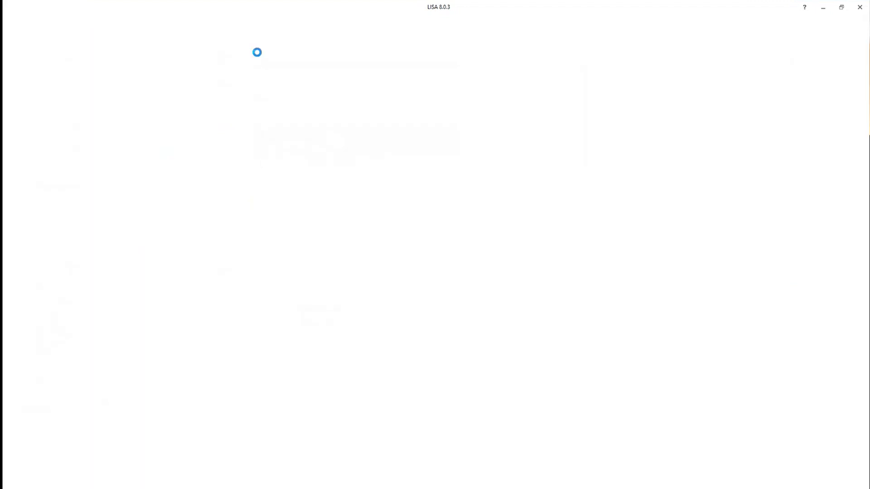
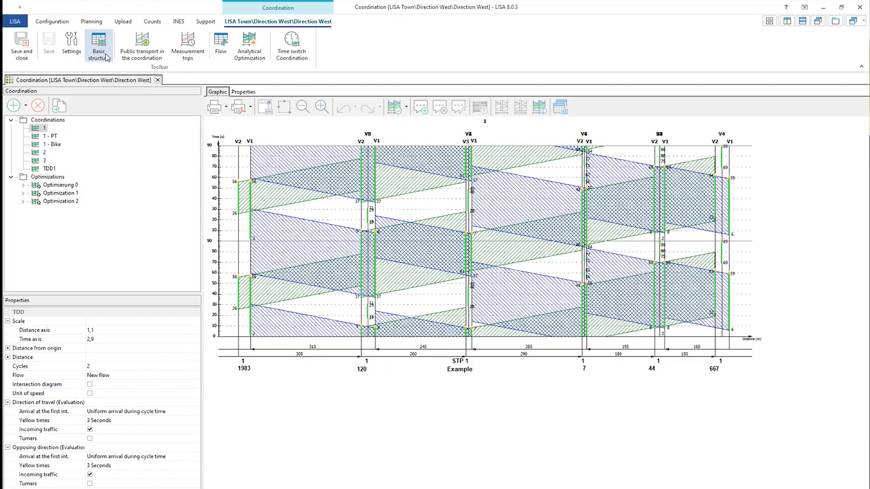
Open the basic structure of the Direction West variant and examine its main signal groups and intersection distances in an enlarged dialog.
{"action": "left_click", "coordinate": [105, 53]}
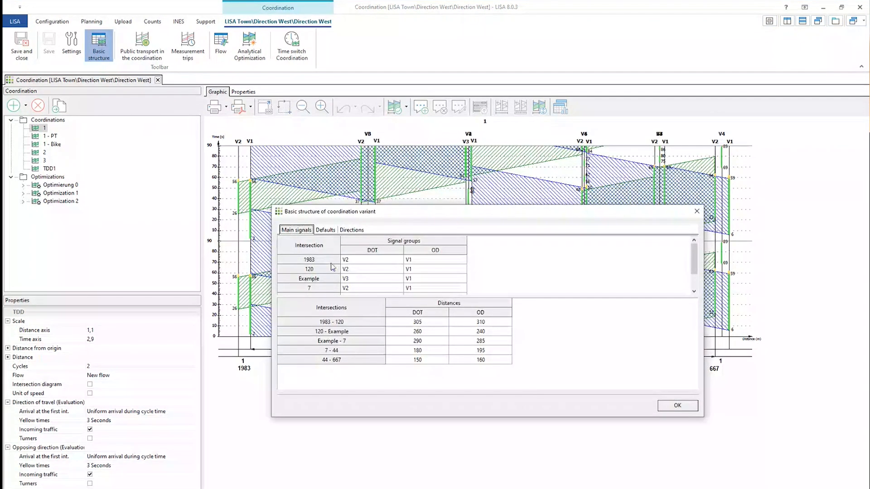
{"action": "left_click_drag", "start_coordinate": [550, 298], "coordinate": [553, 316]}
{"action": "left_click_drag", "start_coordinate": [483, 417], "coordinate": [483, 470]}
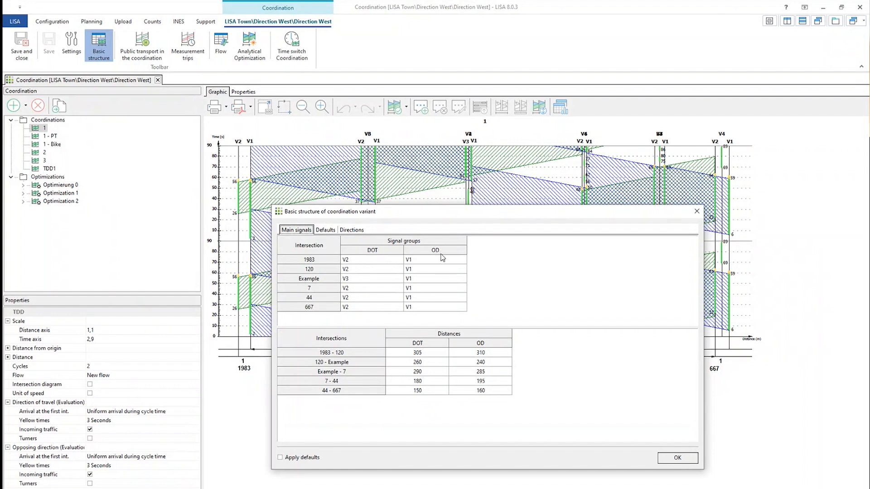
{"action": "left_click", "coordinate": [371, 261]}
{"action": "left_click", "coordinate": [371, 260]}
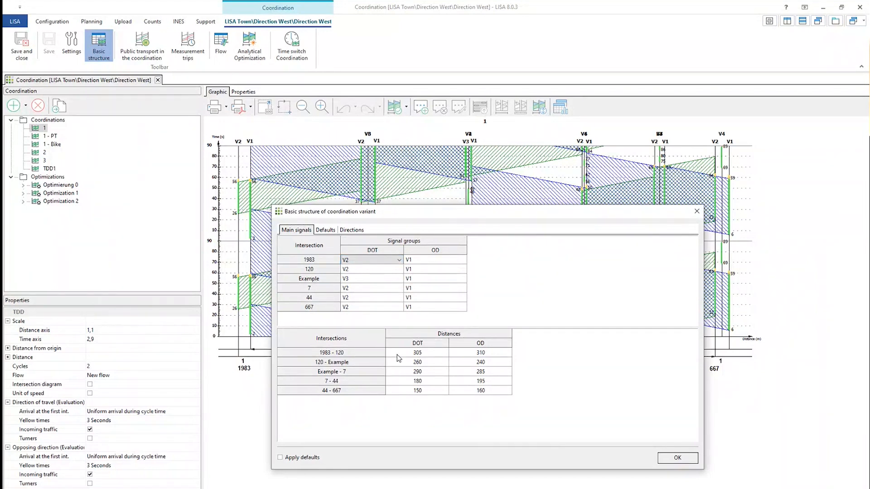
{"action": "left_click_drag", "start_coordinate": [456, 217], "coordinate": [410, 43]}
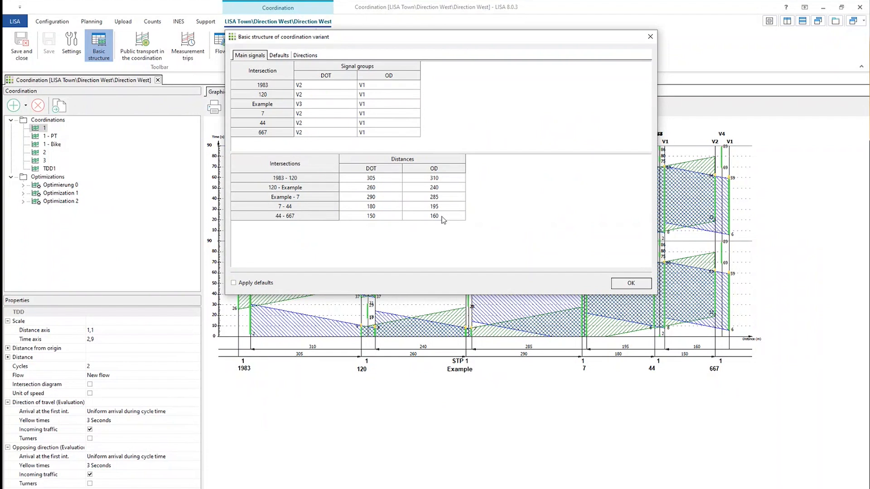
View the default speeds and directions in the basic structure, return to its main signals and close it.
{"action": "left_click", "coordinate": [279, 55]}
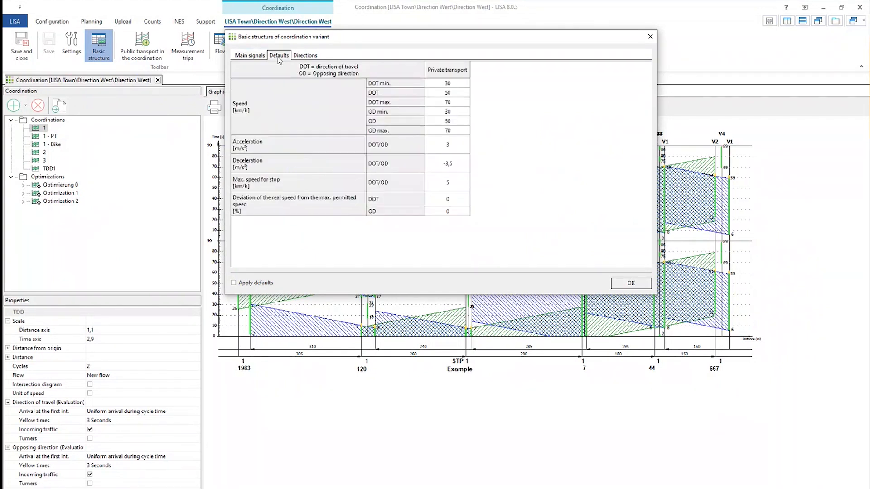
{"action": "left_click", "coordinate": [301, 56]}
{"action": "left_click", "coordinate": [256, 56]}
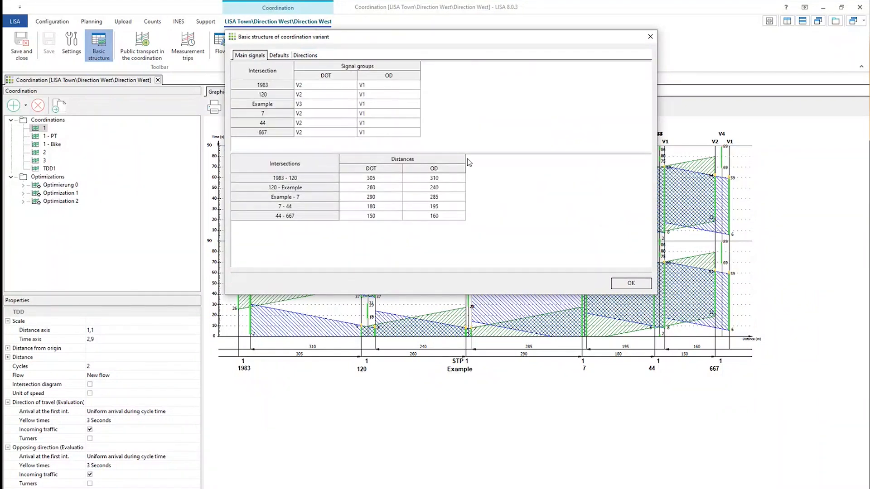
{"action": "left_click", "coordinate": [621, 284]}
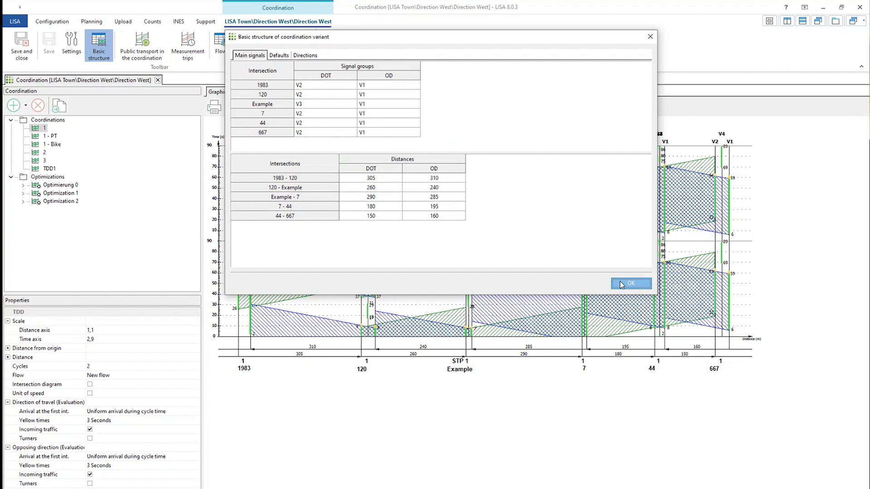
{"action": "left_click", "coordinate": [620, 284]}
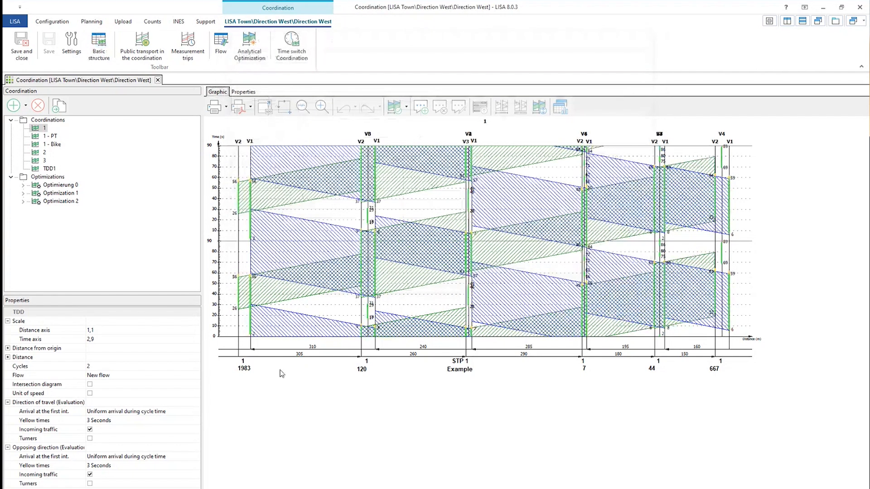
Add a new coordination to the Direction West variant and name it CA.
{"action": "left_click", "coordinate": [244, 91]}
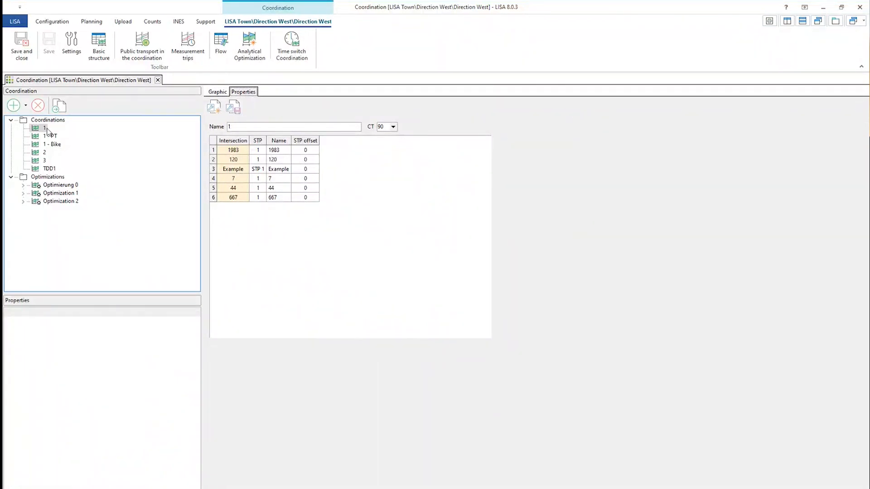
{"action": "left_click", "coordinate": [13, 105]}
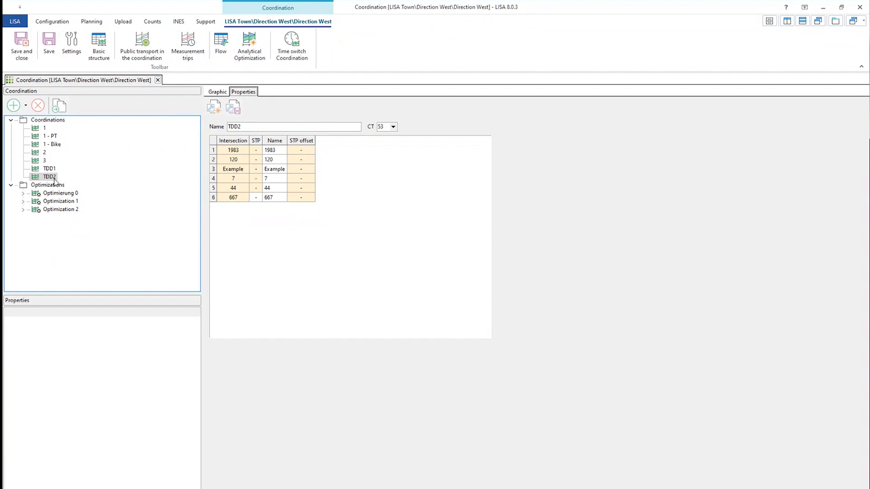
{"action": "key", "text": "Tab"}
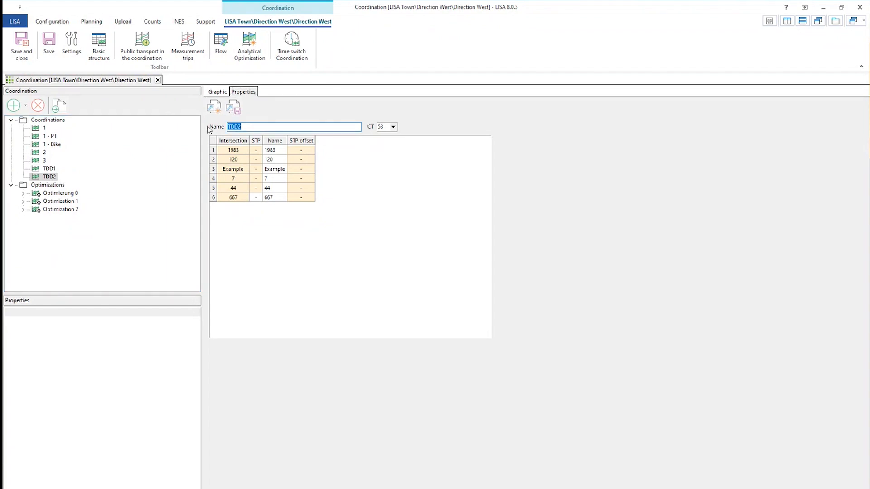
{"action": "type", "text": "CA"}
{"action": "left_click", "coordinate": [218, 92]}
{"action": "left_click", "coordinate": [243, 91]}
Try cycle time 75 for CA and view the signal timing plan choices for intersections 1983 and 120.
{"action": "left_click", "coordinate": [393, 126]}
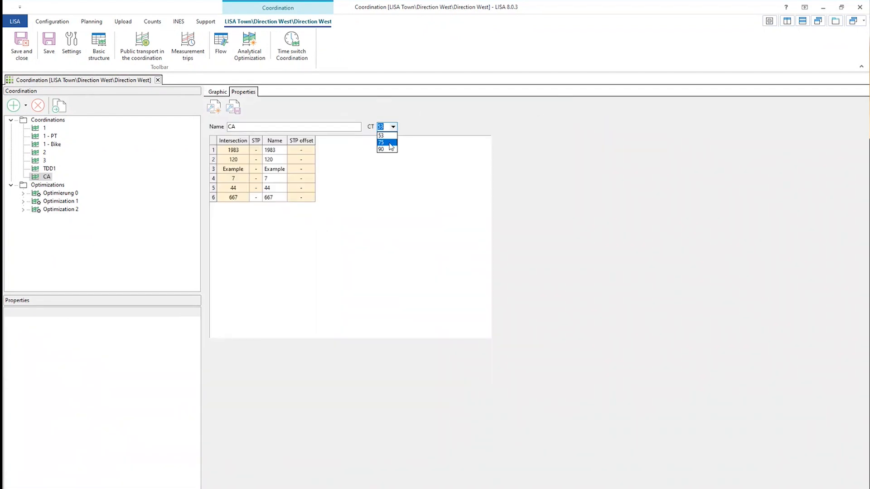
{"action": "left_click", "coordinate": [389, 143]}
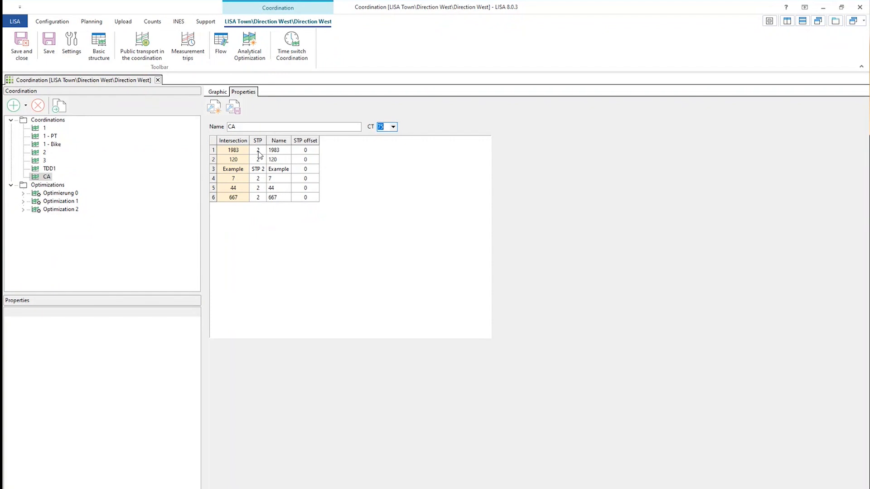
{"action": "left_click", "coordinate": [393, 127]}
{"action": "left_click", "coordinate": [255, 148]}
{"action": "left_click", "coordinate": [257, 160]}
{"action": "left_click", "coordinate": [257, 161]}
Set CA's cycle time to 90 and assign signal timing plan 3 to intersection 1983.
{"action": "left_click", "coordinate": [393, 127]}
{"action": "left_click", "coordinate": [384, 150]}
{"action": "left_click", "coordinate": [257, 150]}
{"action": "left_click", "coordinate": [260, 151]}
{"action": "left_click", "coordinate": [260, 151]}
{"action": "left_click", "coordinate": [257, 149]}
{"action": "left_click", "coordinate": [266, 150]}
{"action": "left_click", "coordinate": [262, 176]}
Assign signal timing plan 3 to intersection 120 and STP 3 to intersection Example in CA.
{"action": "left_click", "coordinate": [261, 161]}
{"action": "left_click", "coordinate": [261, 161]}
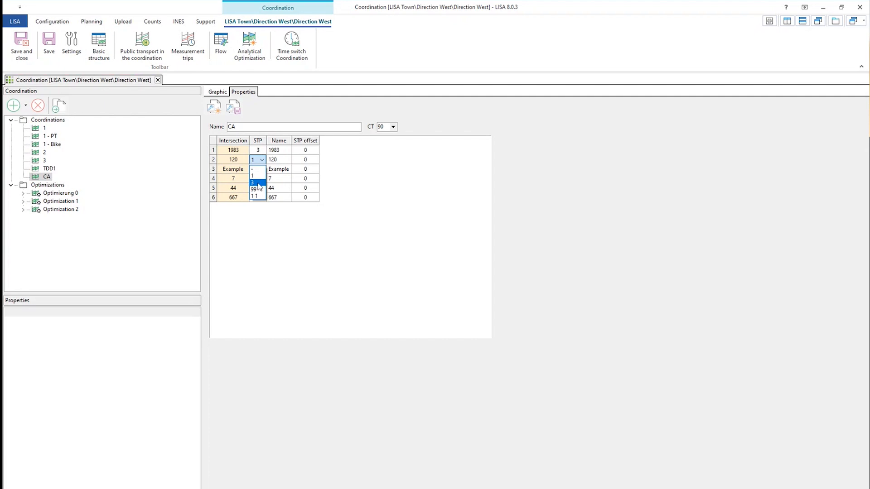
{"action": "left_click", "coordinate": [259, 181]}
{"action": "left_click", "coordinate": [261, 170]}
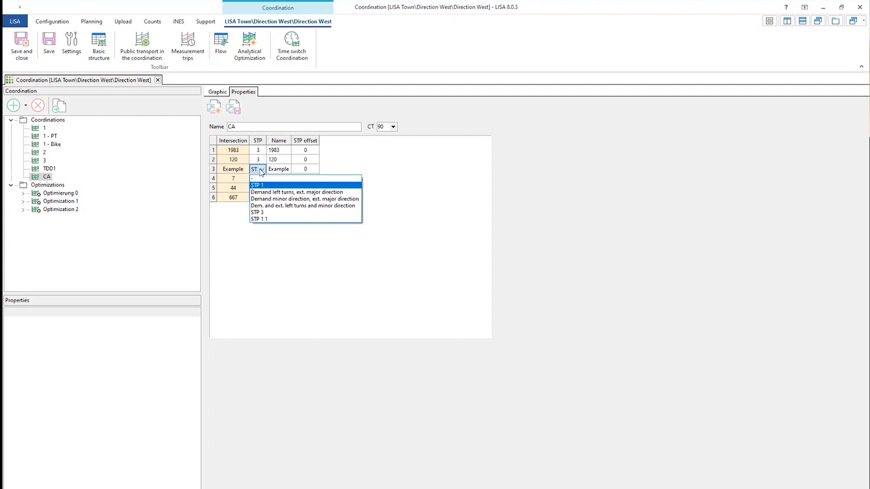
{"action": "left_click", "coordinate": [257, 212]}
Assign signal timing plan 3 to intersections 7, 44 and 667 in CA.
{"action": "left_click", "coordinate": [261, 178]}
{"action": "left_click", "coordinate": [261, 178]}
{"action": "left_click", "coordinate": [264, 207]}
{"action": "left_click", "coordinate": [260, 187]}
{"action": "left_click", "coordinate": [259, 187]}
{"action": "left_click", "coordinate": [261, 213]}
{"action": "left_click", "coordinate": [259, 197]}
{"action": "left_click", "coordinate": [259, 197]}
{"action": "left_click", "coordinate": [261, 223]}
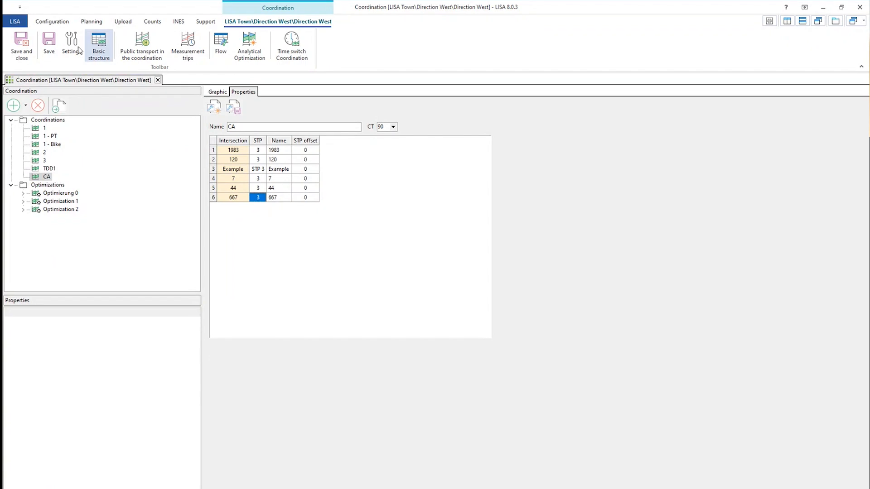
Open the signal timing plans of LISA Town intersection 667 and view them.
{"action": "left_click", "coordinate": [8, 23]}
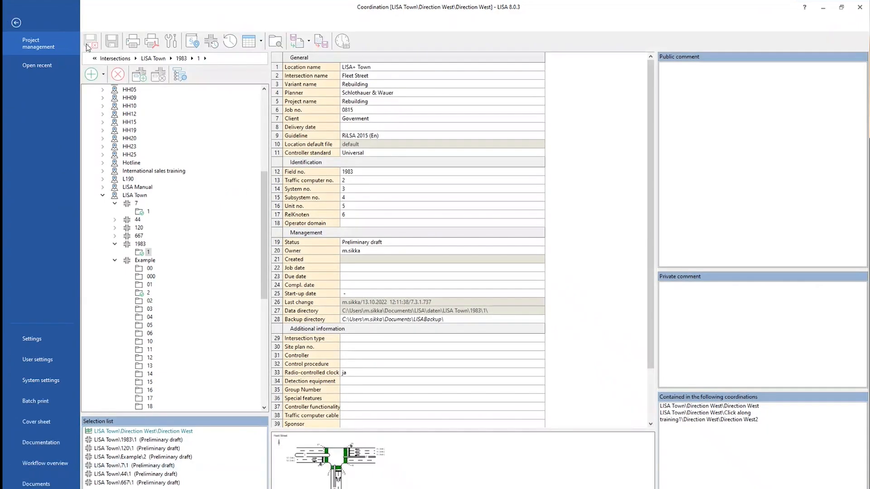
{"action": "left_click", "coordinate": [88, 47]}
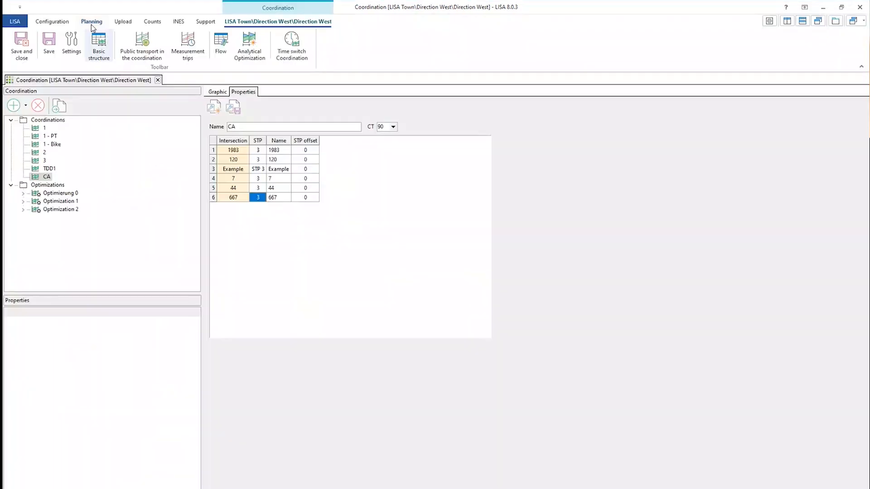
{"action": "left_click", "coordinate": [91, 23]}
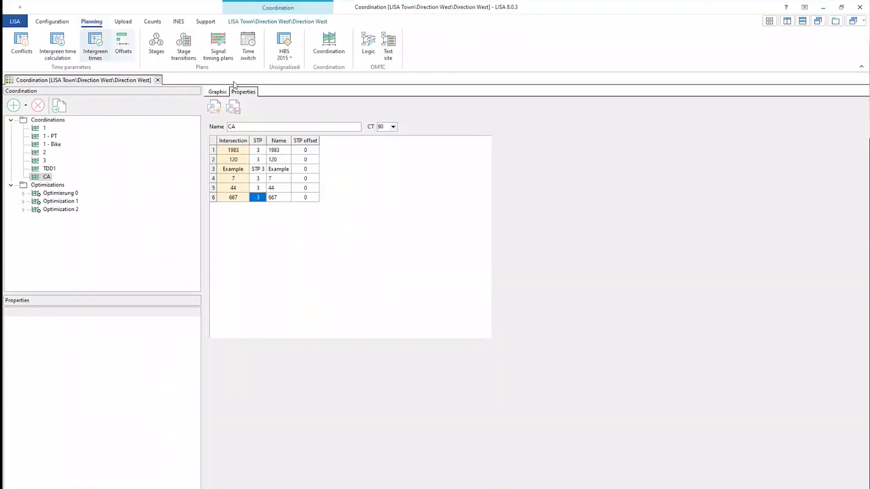
{"action": "left_click", "coordinate": [216, 61]}
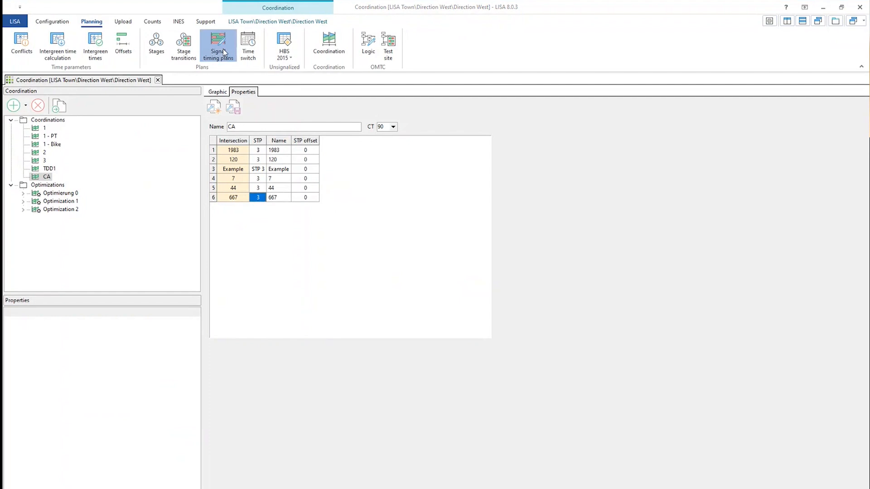
{"action": "left_click_drag", "start_coordinate": [592, 149], "coordinate": [587, 152]}
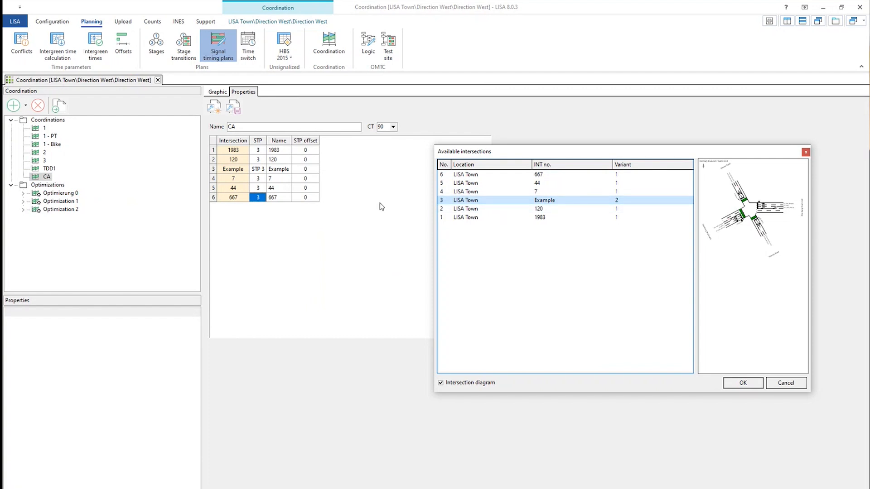
{"action": "double_click", "coordinate": [494, 184]}
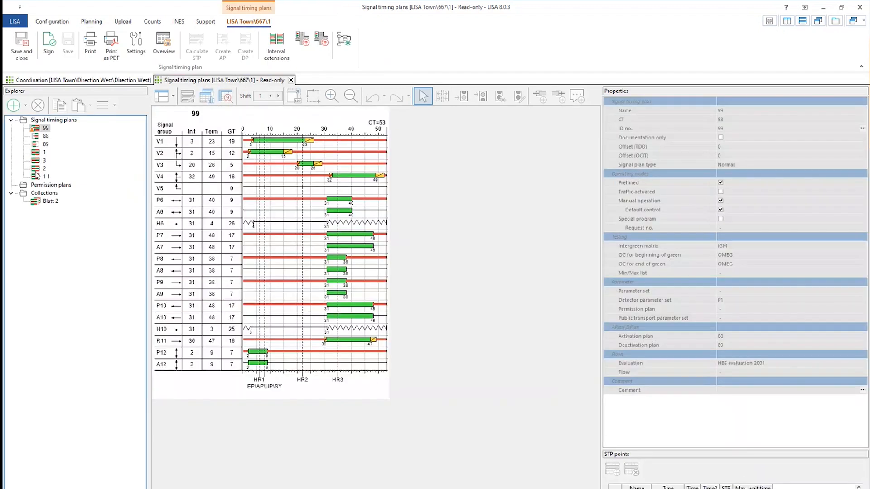
Compare the timing plan choices for intersection 667 in CA with its signal timing plans, and close those plans.
{"action": "left_click", "coordinate": [83, 79]}
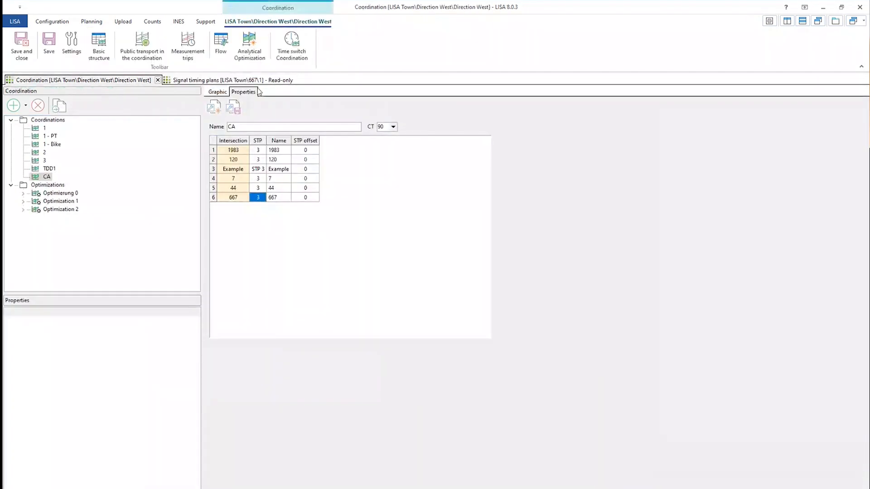
{"action": "left_click", "coordinate": [259, 197]}
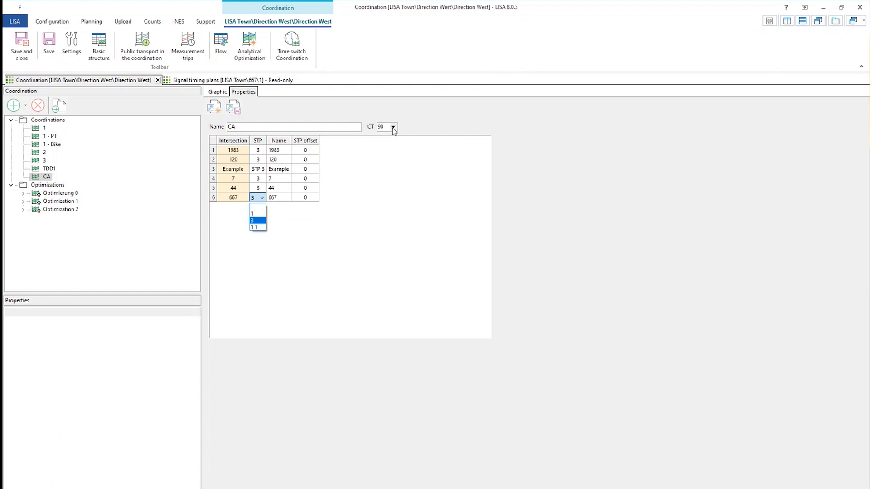
{"action": "left_click", "coordinate": [210, 91]}
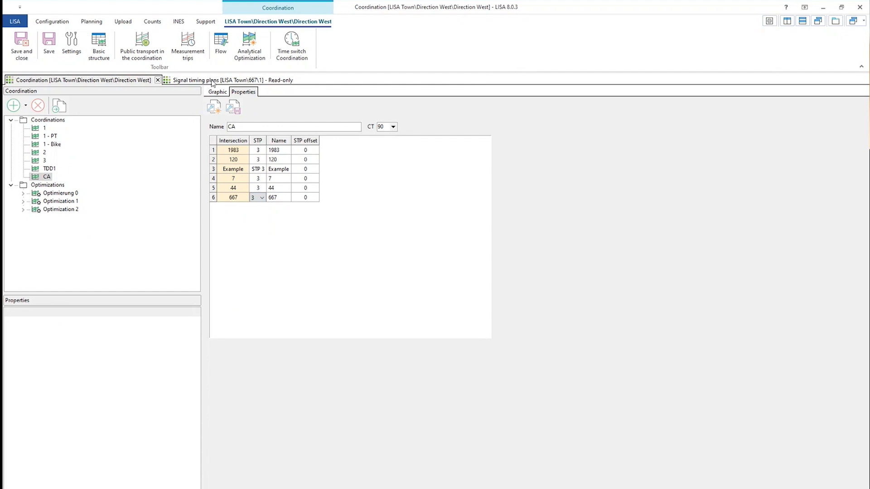
{"action": "left_click", "coordinate": [214, 83]}
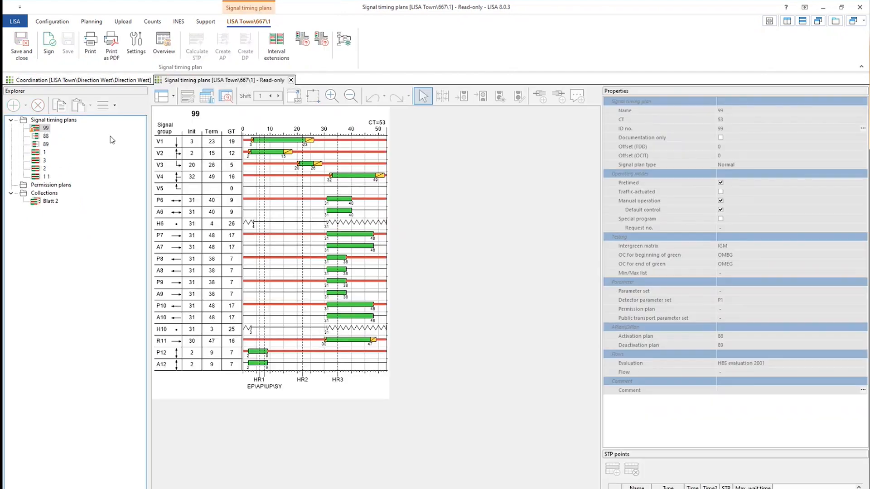
{"action": "left_click", "coordinate": [291, 80]}
{"action": "left_click", "coordinate": [286, 221]}
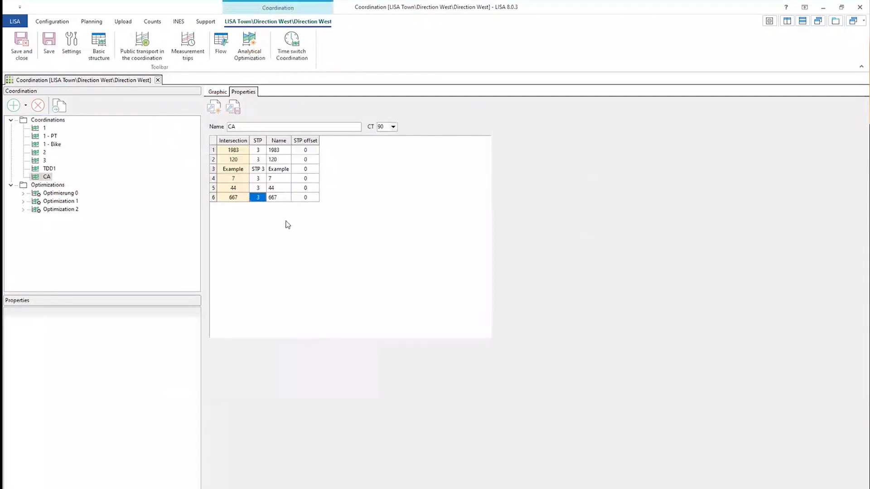
Display CA's time-distance diagram and inspect the properties of the V2 green bands between intersections 1983 and 120.
{"action": "left_click", "coordinate": [216, 93]}
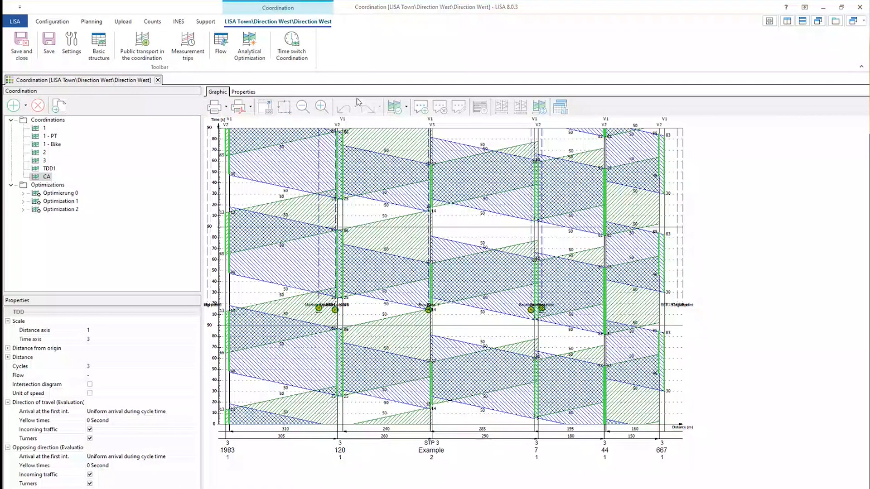
{"action": "left_click", "coordinate": [243, 91]}
{"action": "left_click", "coordinate": [219, 93]}
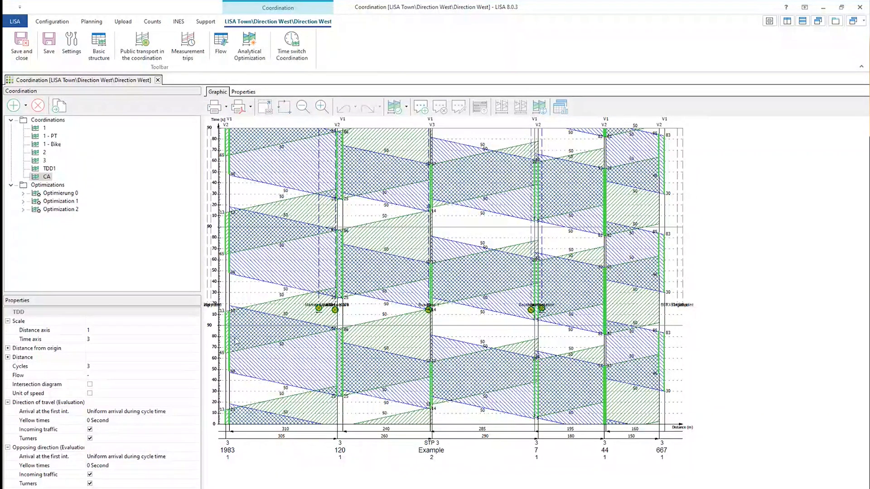
{"action": "left_click", "coordinate": [288, 322]}
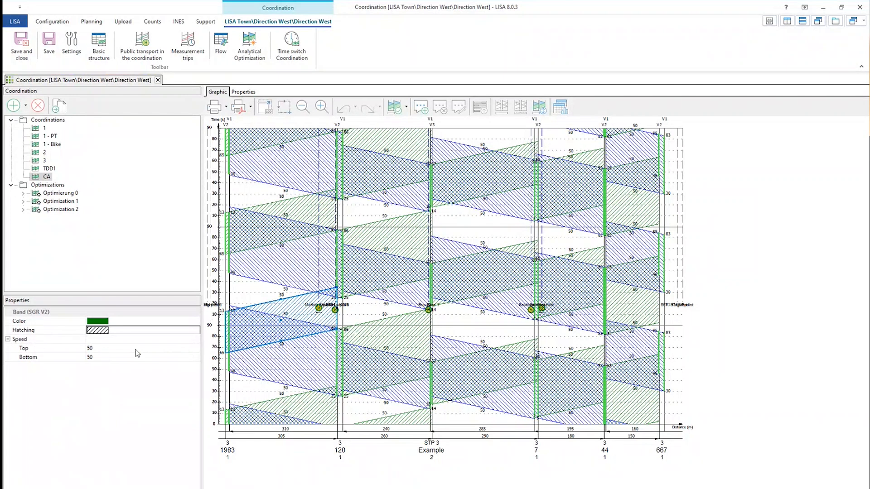
{"action": "left_click", "coordinate": [301, 411]}
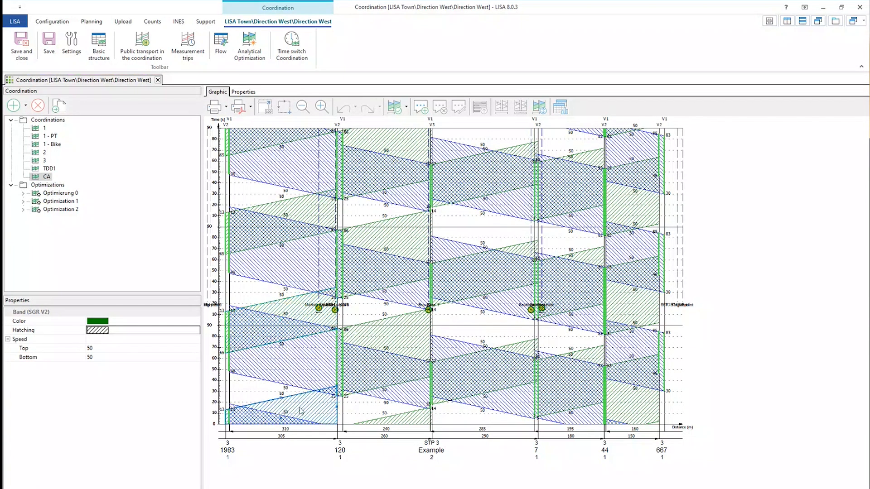
Shift signal group V2 (DOT) of intersection 1983 later in the cycle until its green runs from 83 to 31.
{"action": "left_click", "coordinate": [227, 402]}
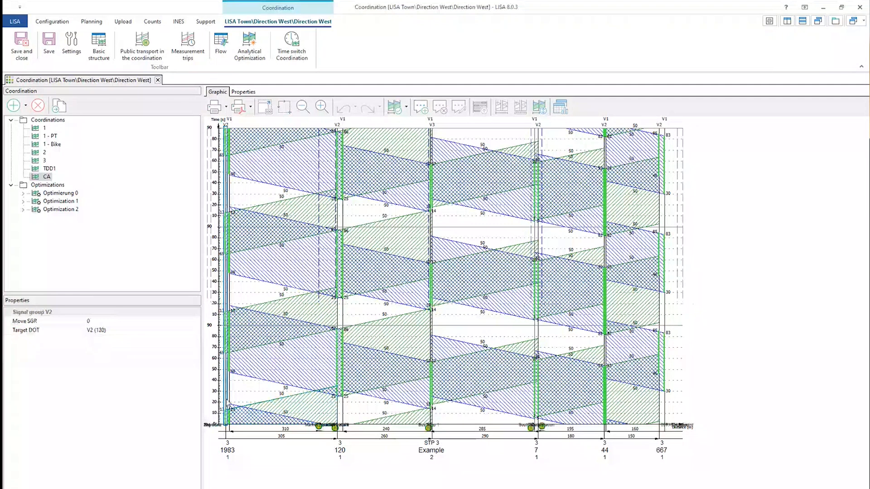
{"action": "double_click", "coordinate": [227, 402]}
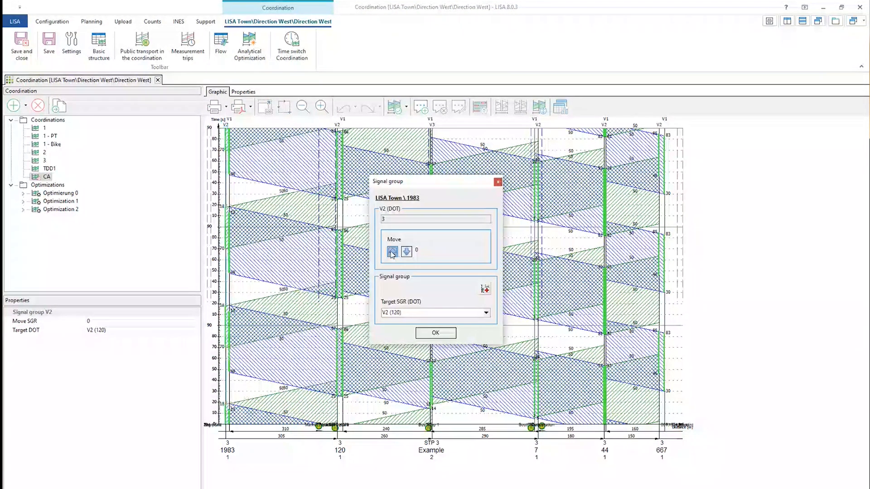
{"action": "left_click", "coordinate": [393, 253]}
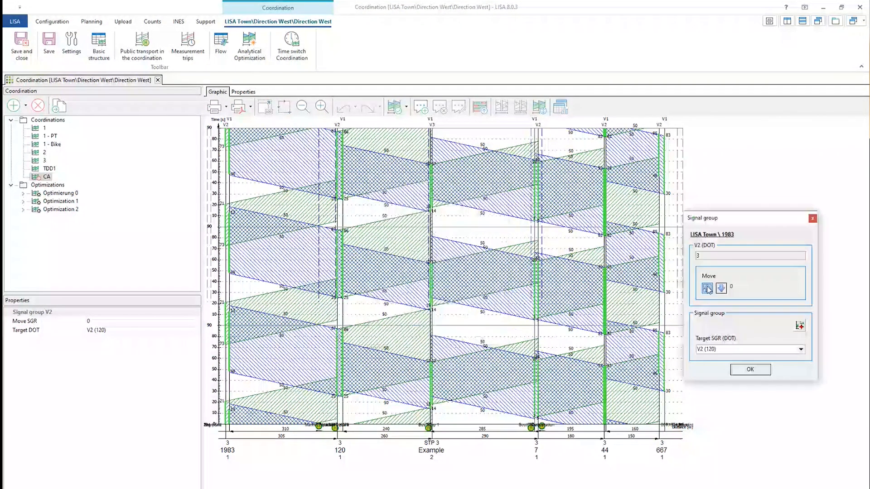
{"action": "left_click", "coordinate": [707, 289]}
{"action": "left_click", "coordinate": [707, 289]}
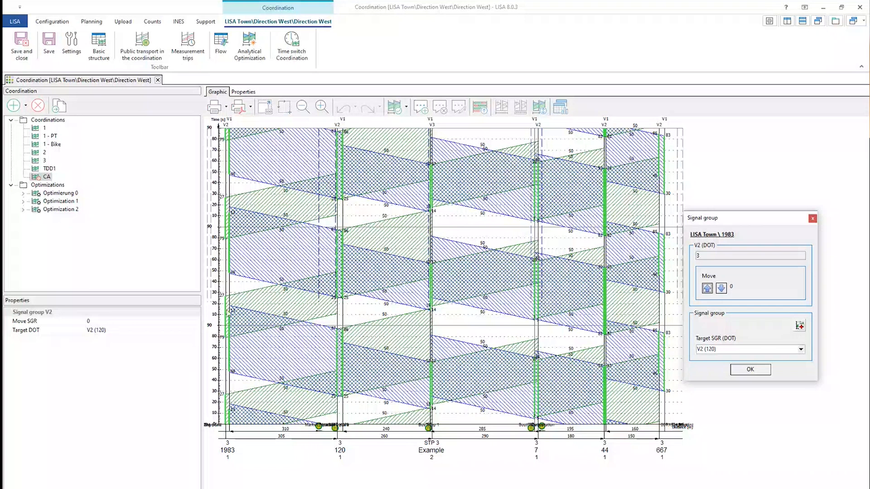
{"action": "left_click", "coordinate": [707, 289]}
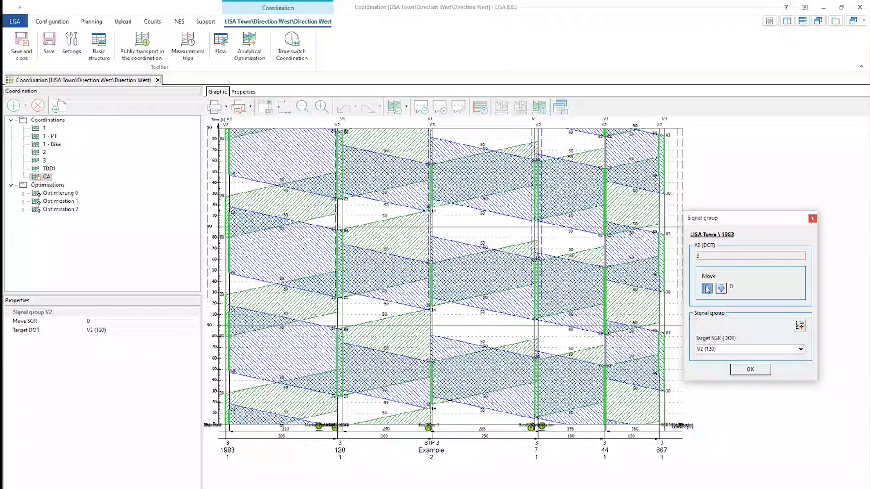
{"action": "left_click", "coordinate": [708, 289]}
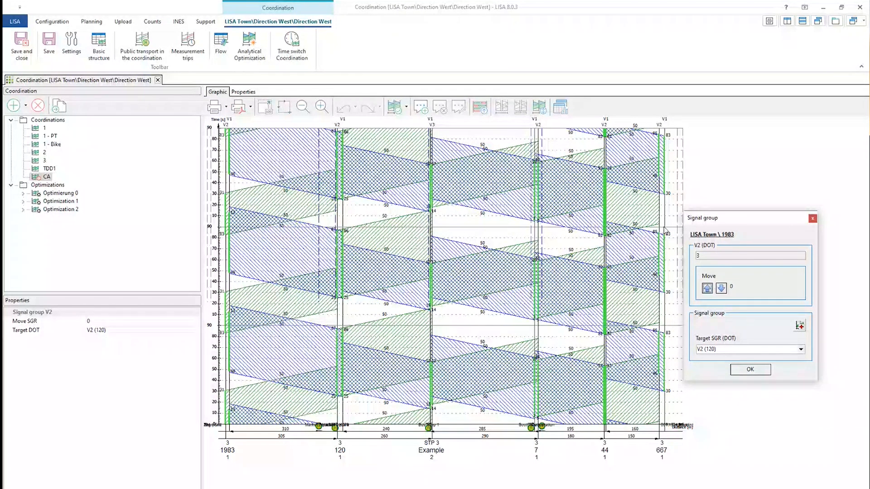
{"action": "left_click", "coordinate": [814, 220]}
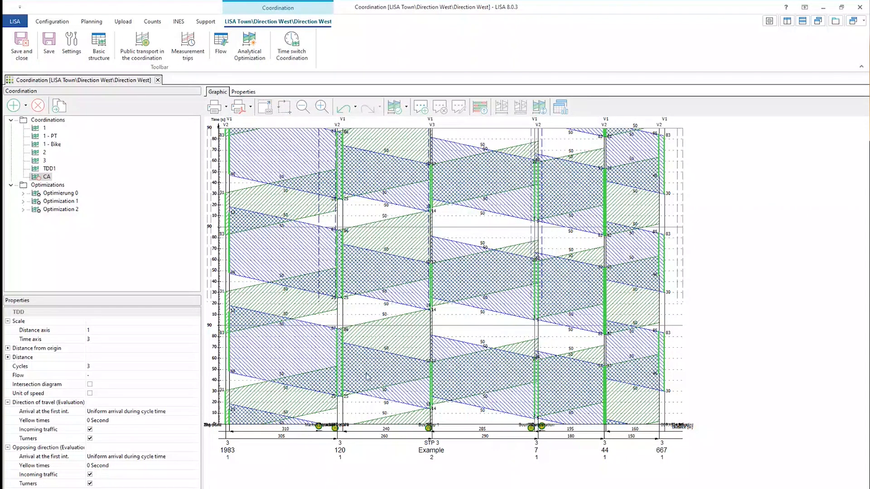
Shift signal group V2 (DOT) of intersection 7 later in the cycle.
{"action": "left_click", "coordinate": [338, 417]}
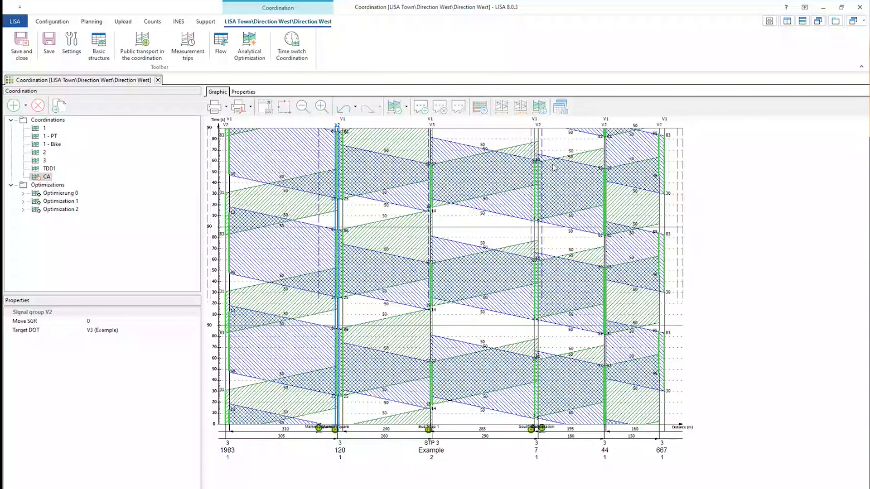
{"action": "double_click", "coordinate": [540, 330]}
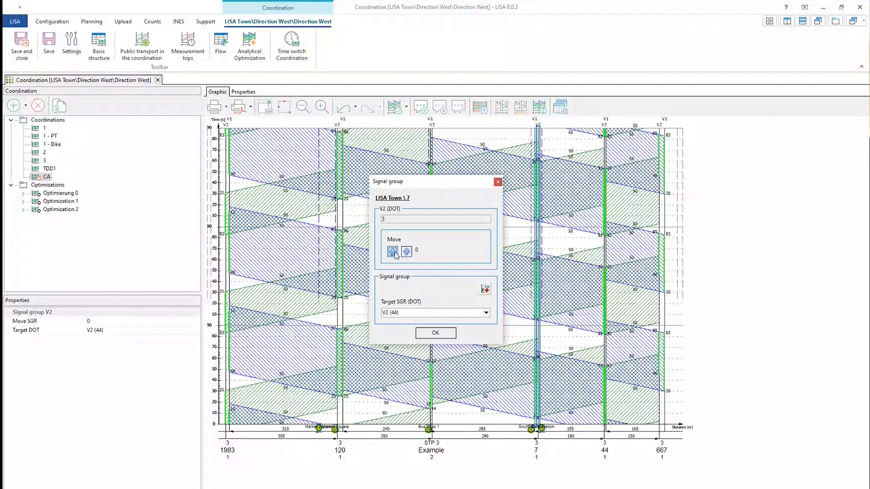
{"action": "left_click", "coordinate": [393, 251]}
{"action": "left_click", "coordinate": [395, 254]}
{"action": "left_click", "coordinate": [395, 254]}
{"action": "left_click", "coordinate": [395, 255]}
{"action": "left_click", "coordinate": [396, 255]}
{"action": "left_click", "coordinate": [396, 255]}
{"action": "left_click", "coordinate": [396, 255]}
{"action": "left_click", "coordinate": [395, 255]}
{"action": "left_click", "coordinate": [395, 255]}
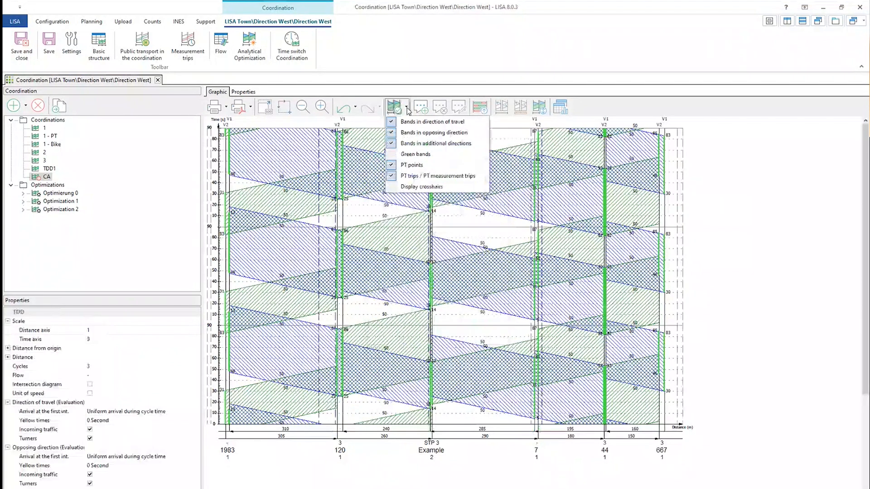
Turn on the display of the continuous green band DOT from V2 (1983) to V2 (667) in CA's settings.
{"action": "left_click", "coordinate": [392, 156]}
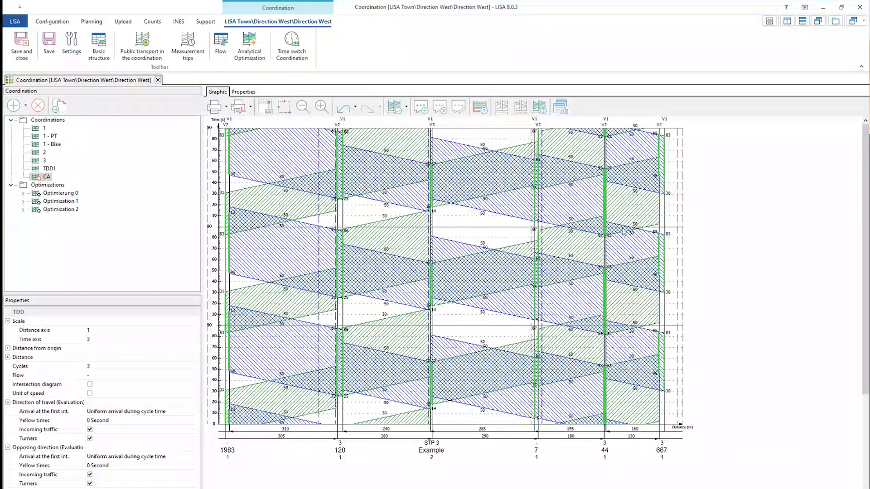
{"action": "left_click", "coordinate": [183, 200]}
{"action": "left_click", "coordinate": [71, 44]}
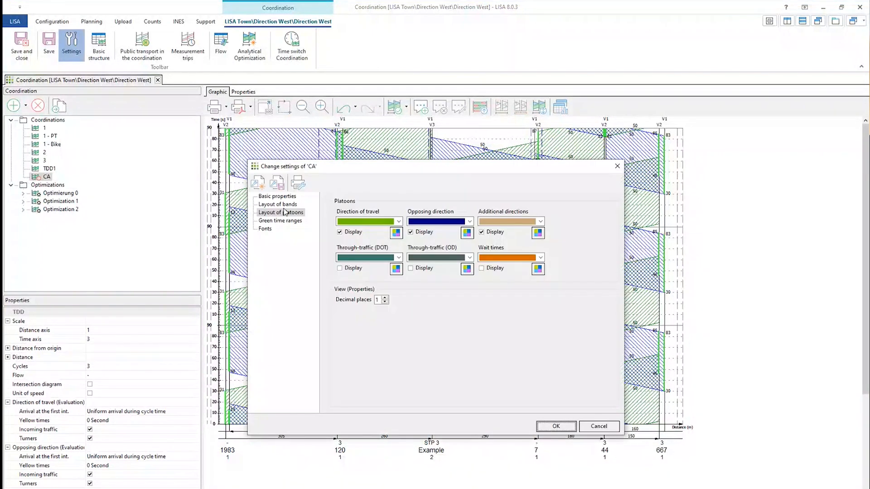
{"action": "left_click", "coordinate": [278, 205]}
{"action": "left_click", "coordinate": [426, 284]}
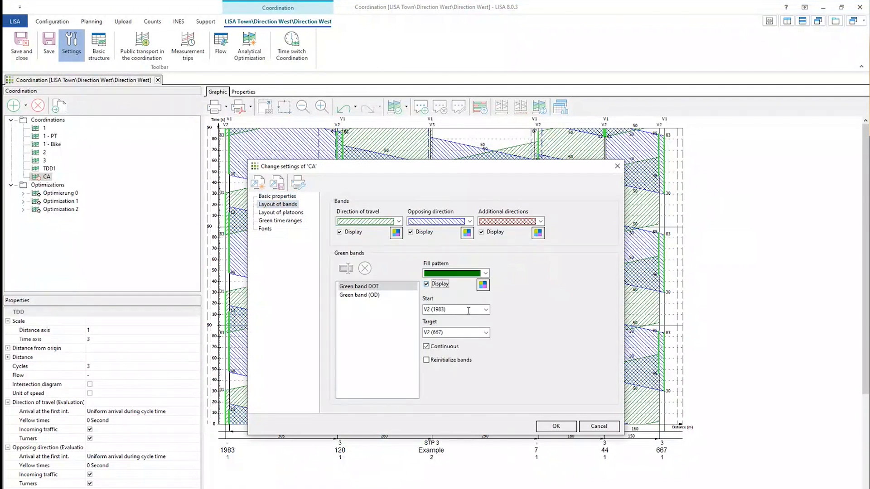
{"action": "left_click", "coordinate": [551, 430]}
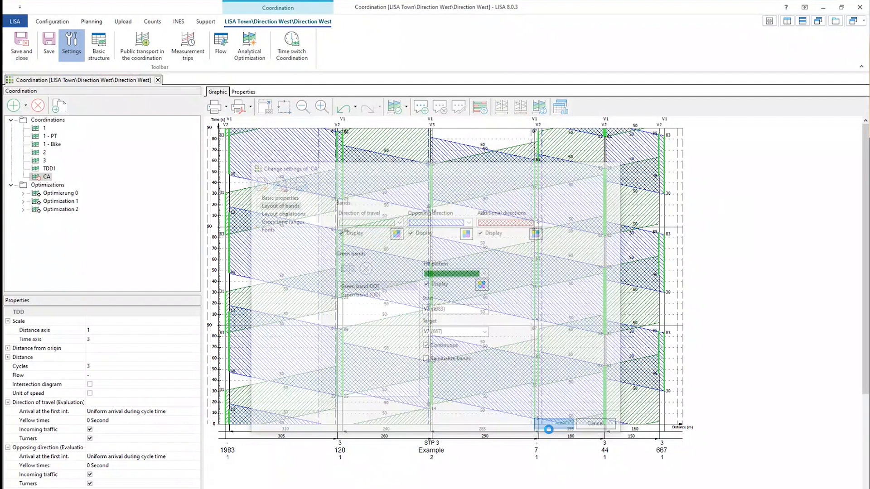
Open CA's evaluation, and hide and show again the bands in the direction of travel and the opposing direction.
{"action": "left_click", "coordinate": [562, 107]}
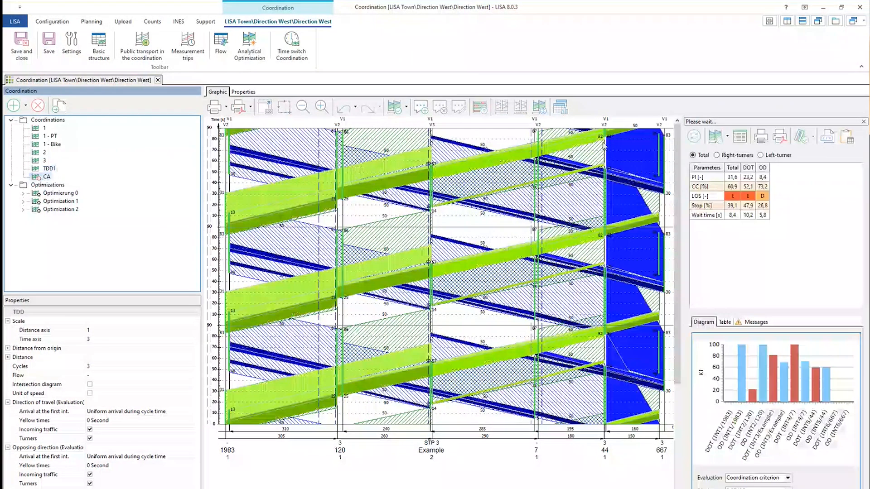
{"action": "left_click", "coordinate": [394, 107]}
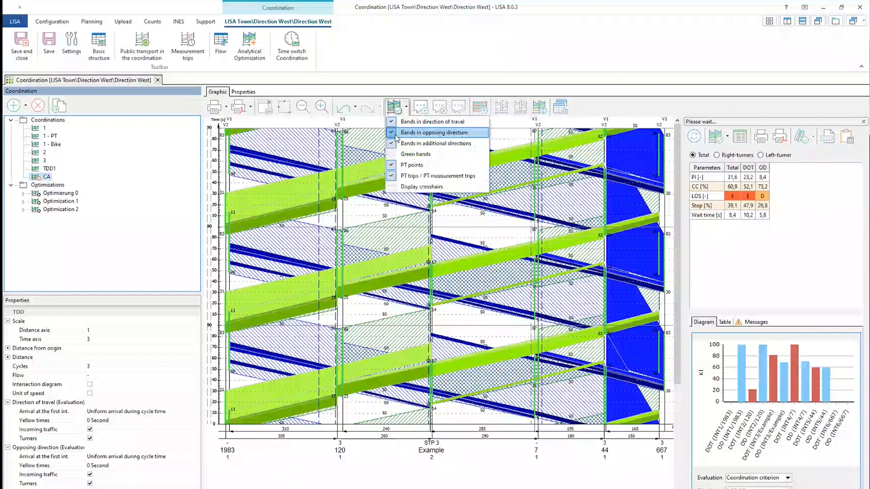
{"action": "left_click", "coordinate": [395, 133]}
{"action": "left_click", "coordinate": [399, 122]}
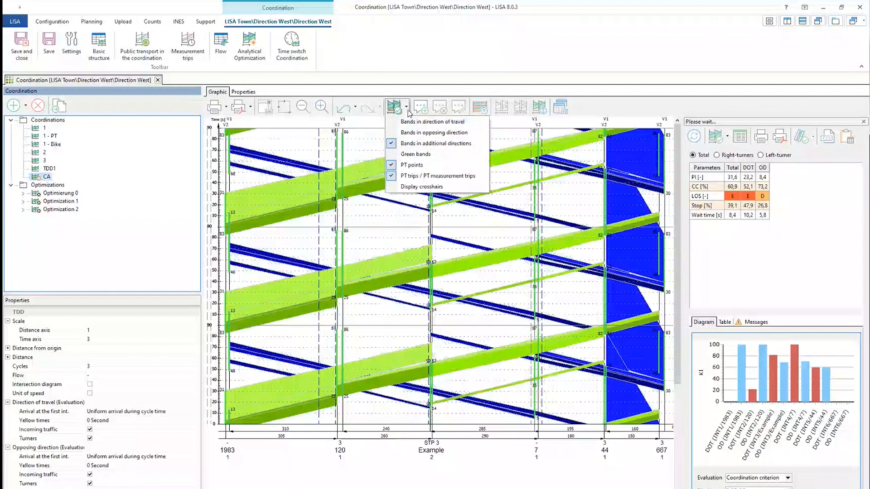
{"action": "left_click", "coordinate": [407, 122]}
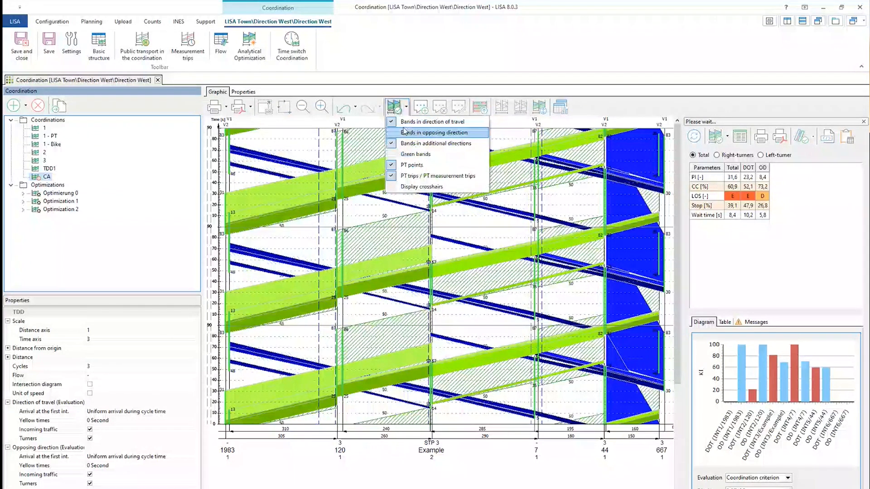
{"action": "left_click", "coordinate": [404, 132]}
Hide the bands in additional directions in CA's time-distance diagram.
{"action": "left_click", "coordinate": [396, 146]}
{"action": "left_click", "coordinate": [406, 107]}
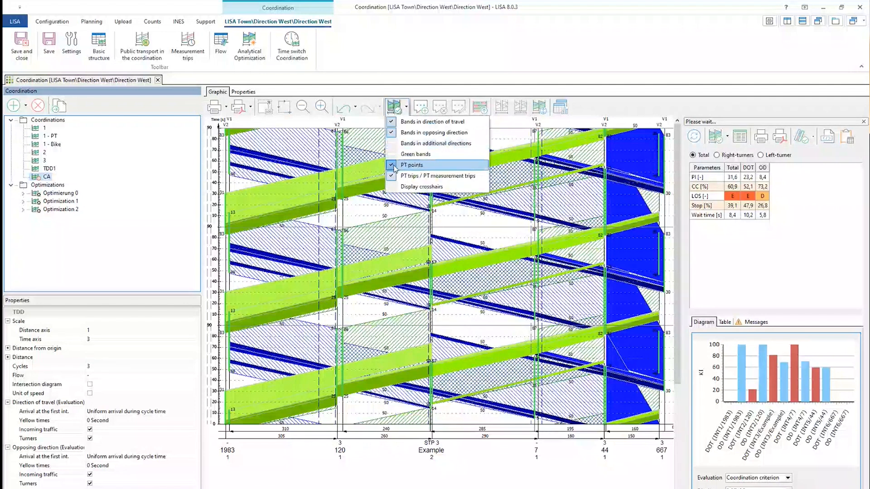
{"action": "left_click", "coordinate": [608, 74]}
Turn off the platoon display for the direction of travel, opposing direction and additional directions in CA's settings.
{"action": "left_click", "coordinate": [72, 43]}
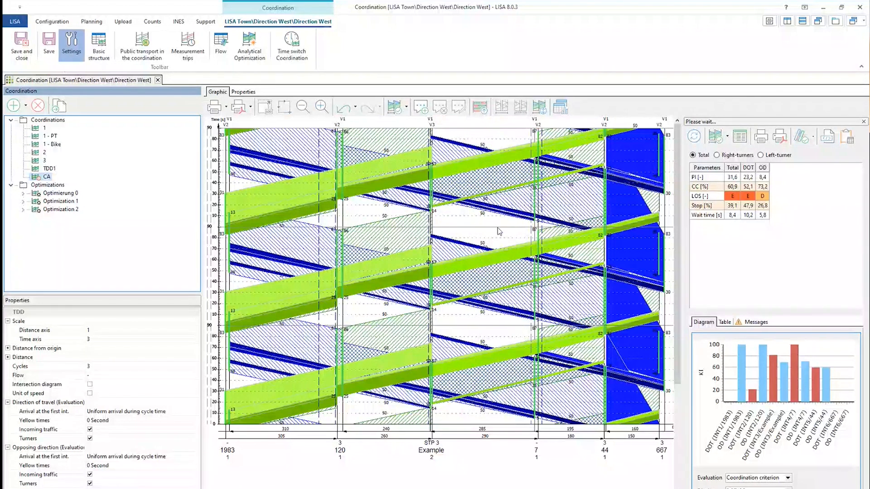
{"action": "left_click", "coordinate": [280, 212]}
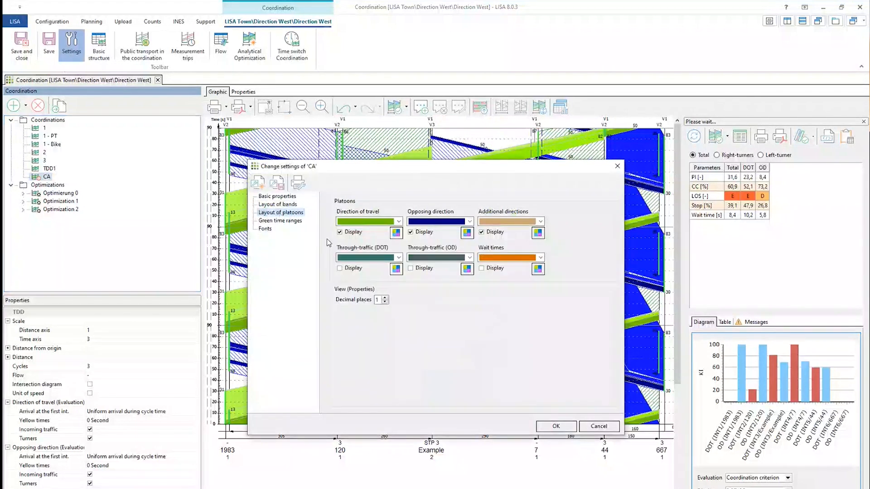
{"action": "left_click", "coordinate": [340, 232]}
{"action": "left_click", "coordinate": [411, 232]}
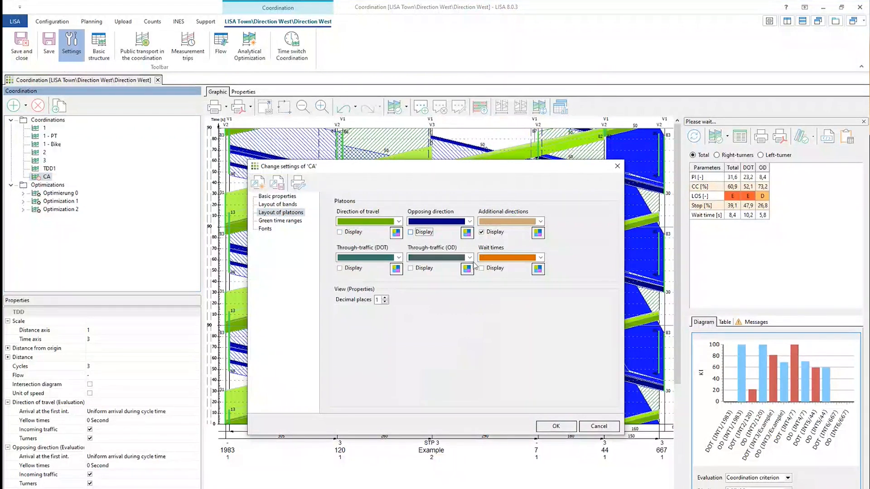
{"action": "left_click", "coordinate": [482, 232]}
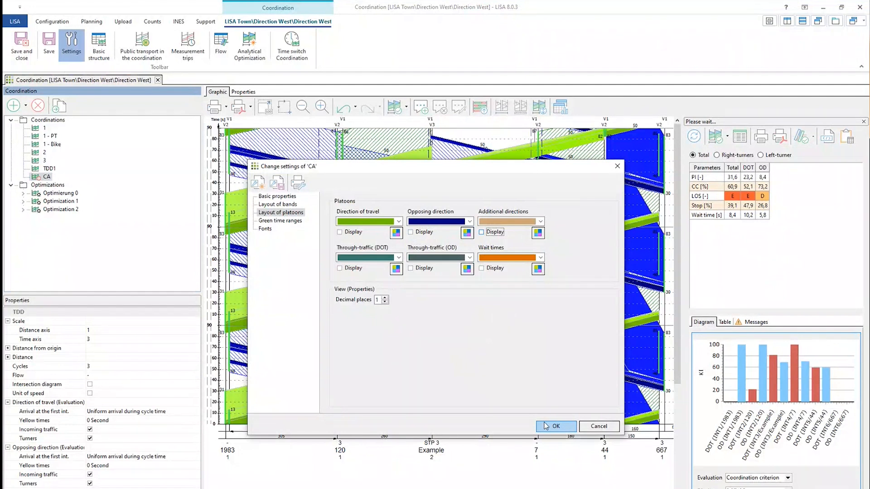
{"action": "left_click", "coordinate": [546, 426]}
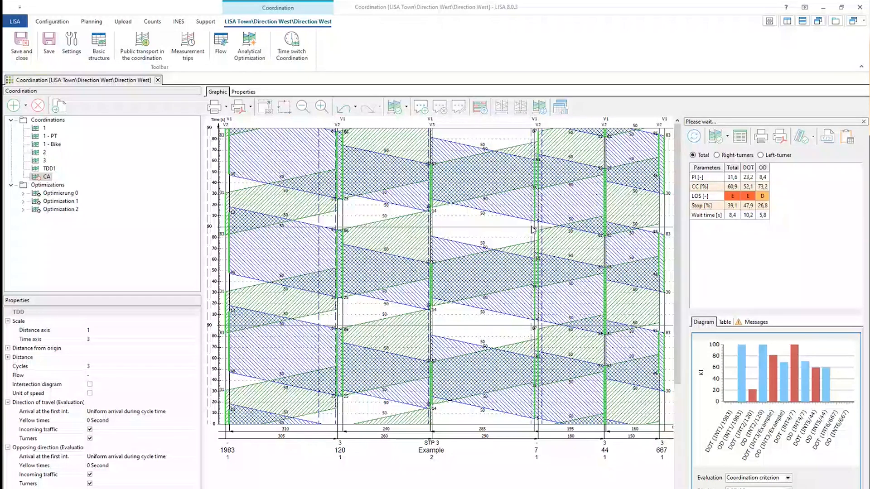
Check the flow choice in CA's analytical optimization, leave it, and set CA's flow to Morning Flow.
{"action": "left_click", "coordinate": [44, 179]}
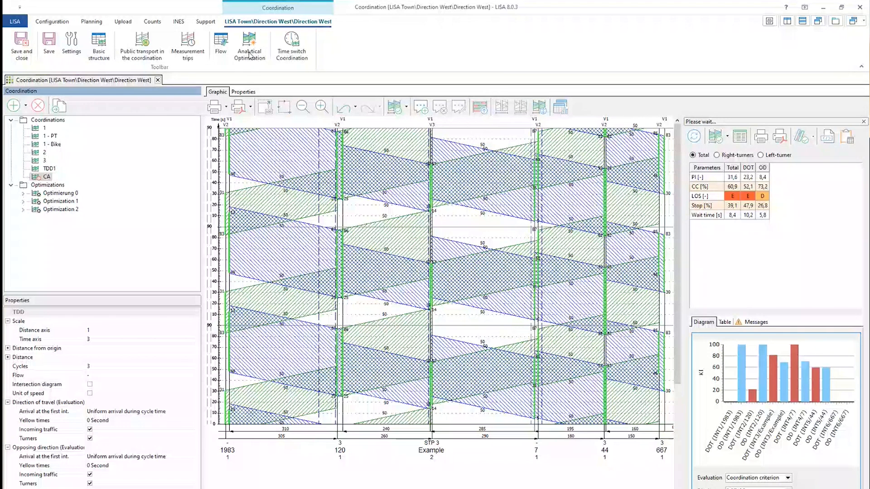
{"action": "left_click", "coordinate": [252, 52]}
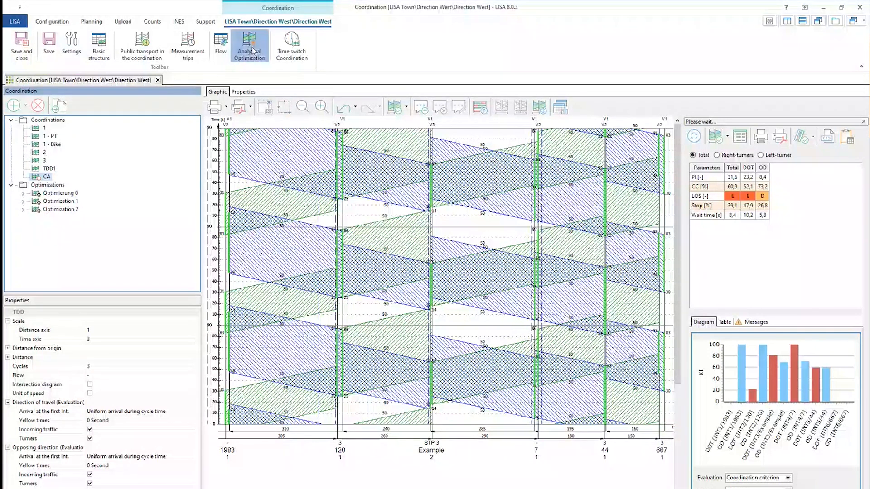
{"action": "left_click", "coordinate": [434, 187]}
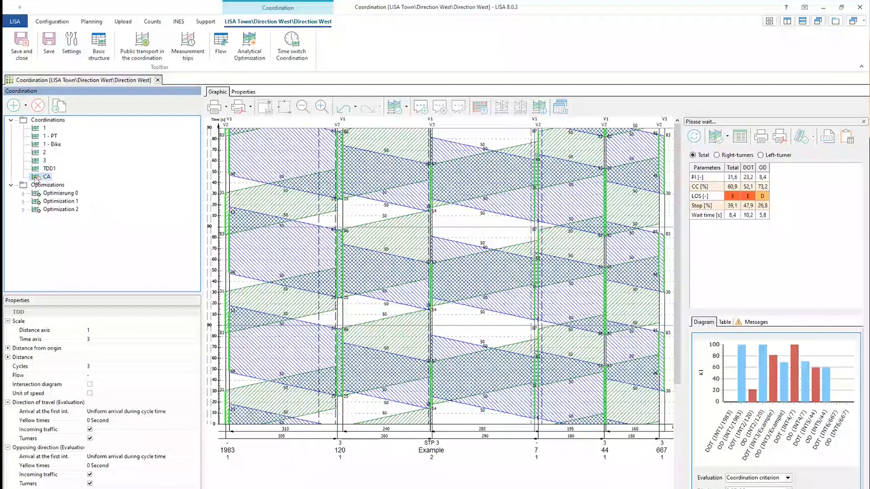
{"action": "left_click", "coordinate": [37, 178]}
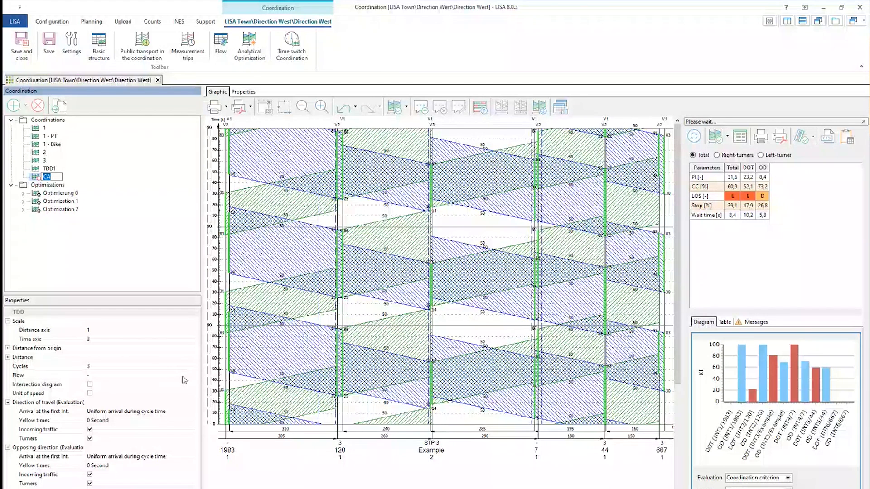
{"action": "key", "text": "Return"}
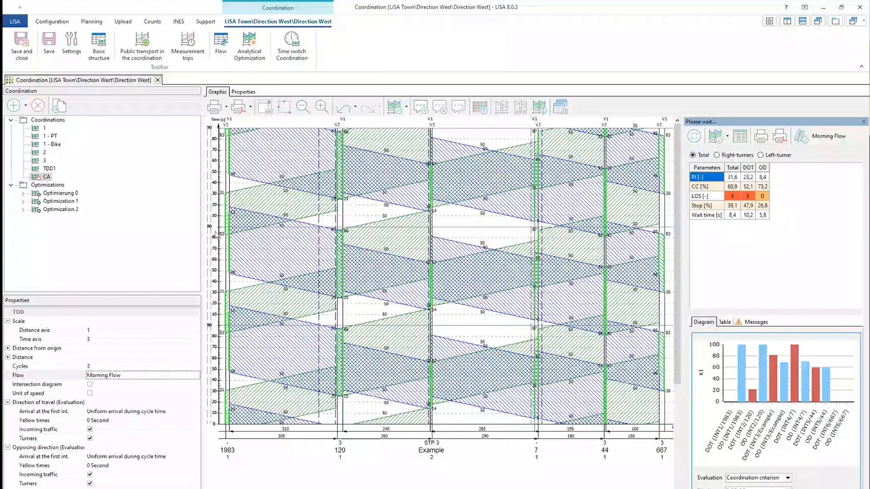
Run the analytical optimization of CA with Morning Flow, the coordination criterion, both directions, 25 maximum attempts and the TDD's own values.
{"action": "left_click", "coordinate": [250, 45]}
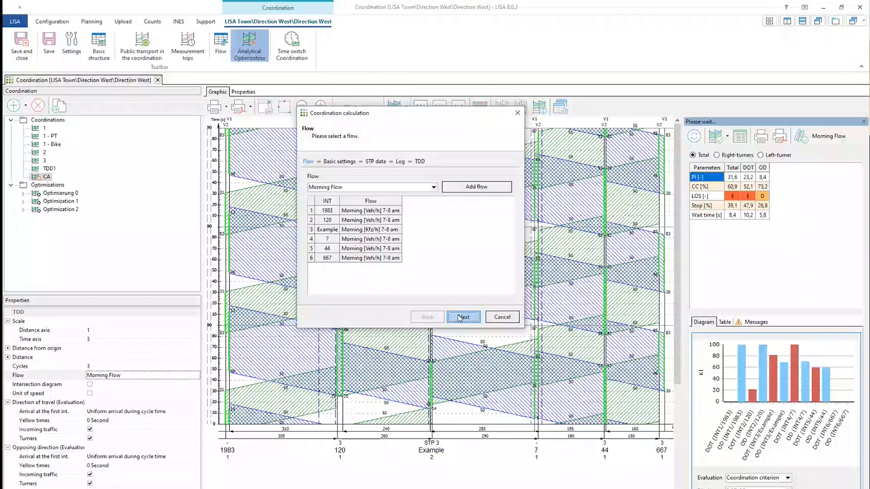
{"action": "left_click", "coordinate": [459, 318]}
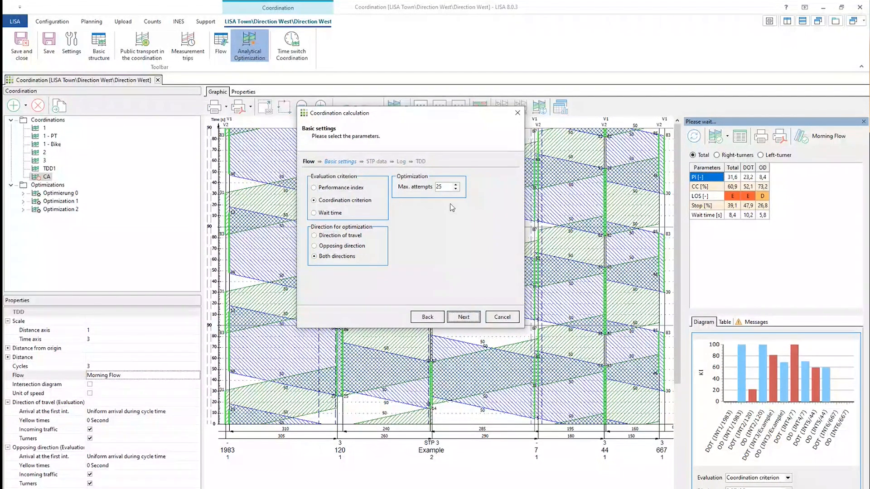
{"action": "left_click", "coordinate": [471, 322]}
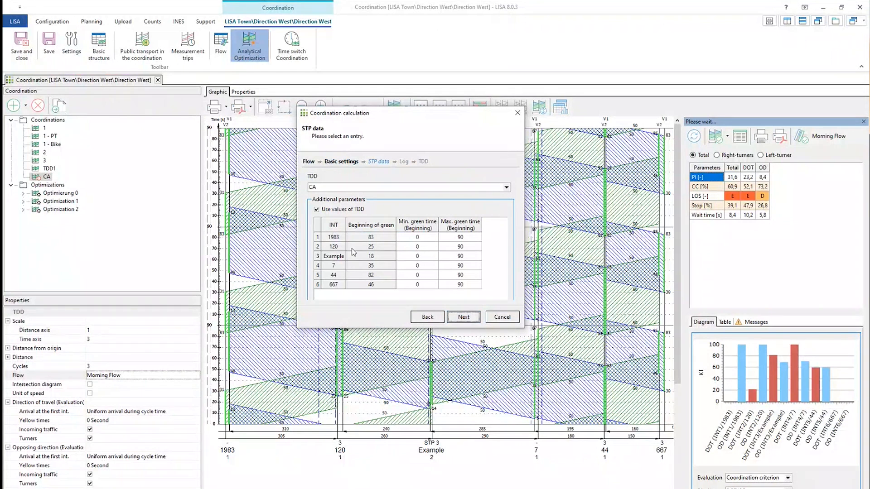
{"action": "left_click", "coordinate": [493, 188]}
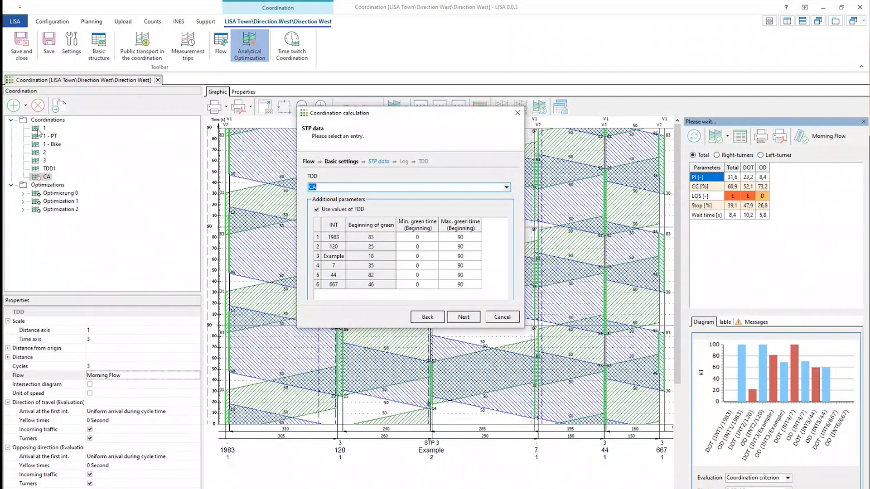
{"action": "left_click", "coordinate": [462, 317]}
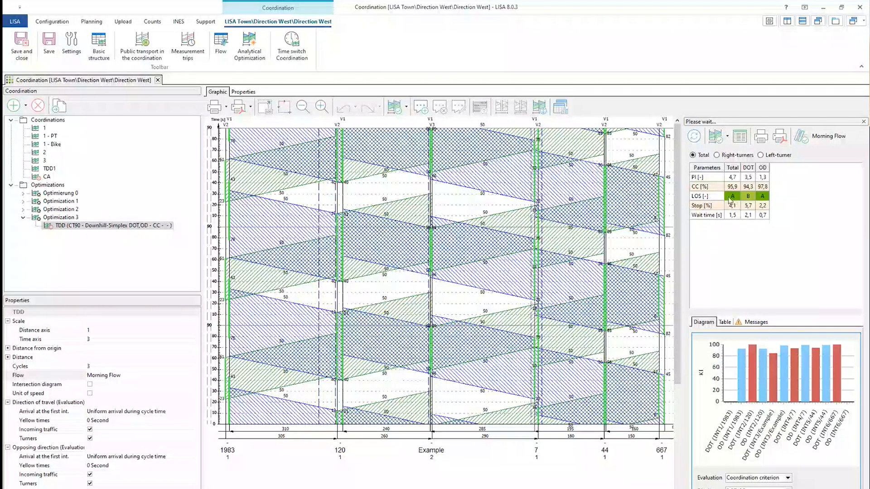
Compare the diagram and evaluation of CA with those of the optimized TDD under Optimization 3.
{"action": "left_click", "coordinate": [47, 177]}
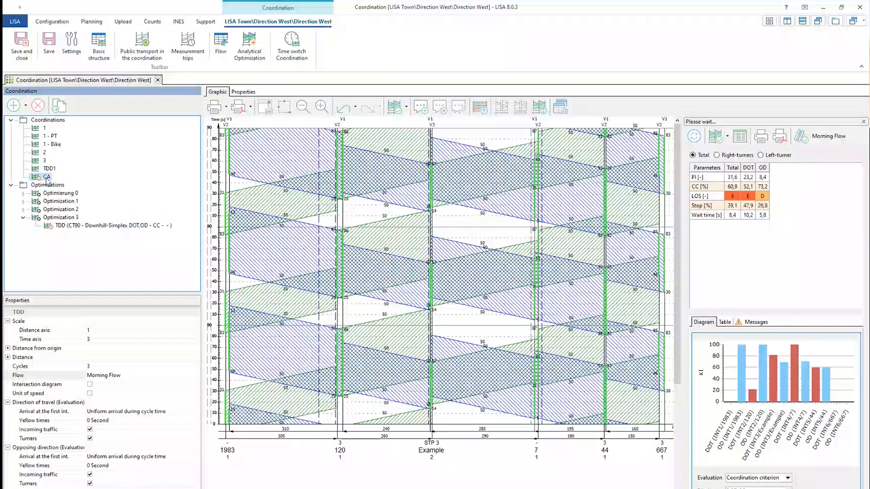
{"action": "left_click", "coordinate": [72, 226]}
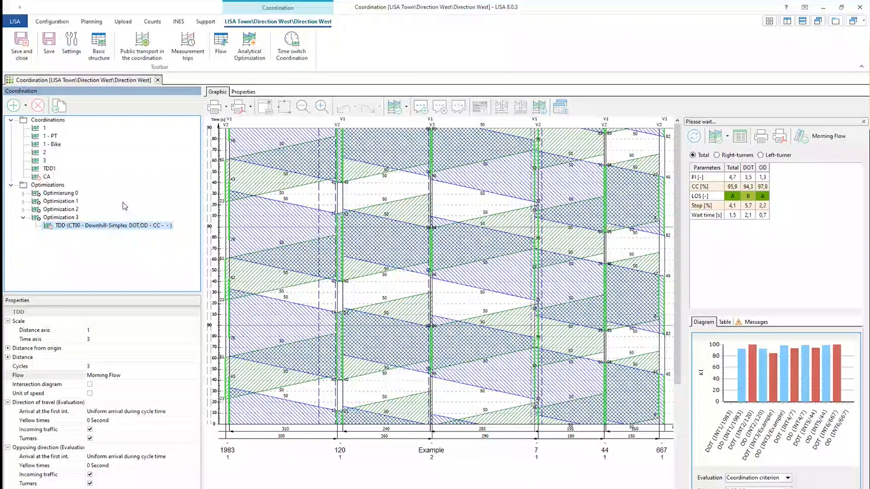
{"action": "left_click", "coordinate": [46, 177]}
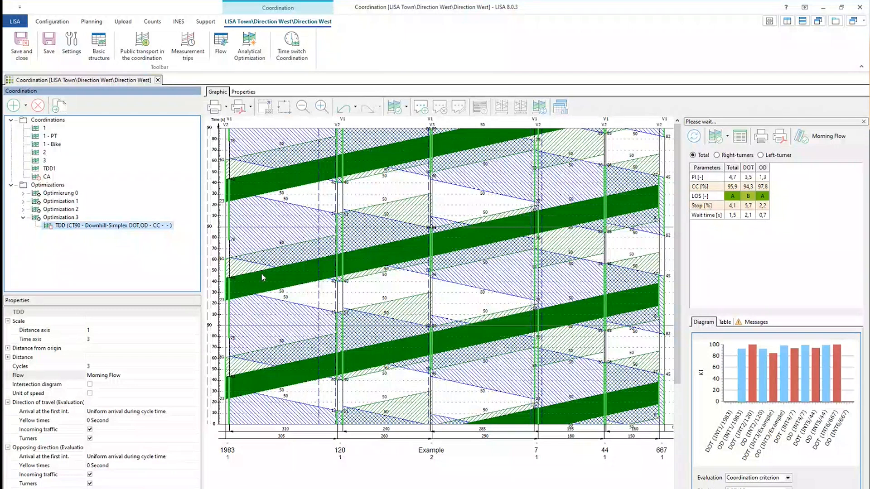
Turn on the platoon display for the direction of travel and the opposing direction in the optimized TDD's settings.
{"action": "left_click", "coordinate": [364, 297]}
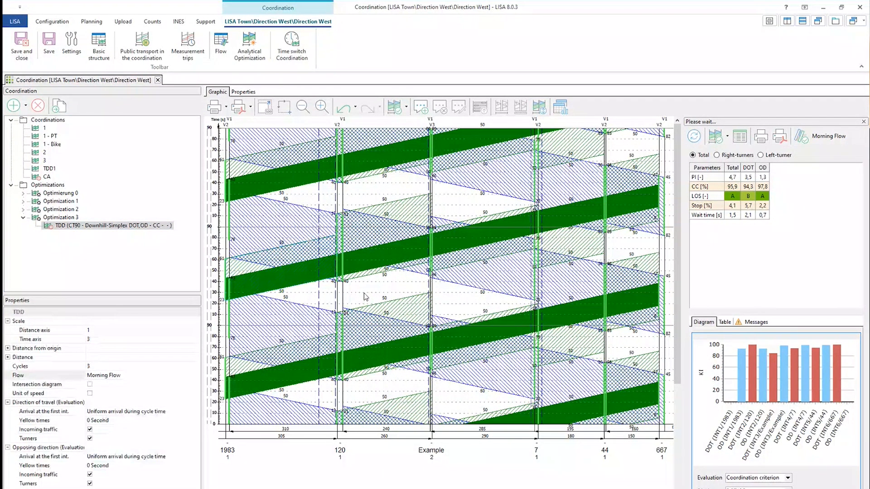
{"action": "left_click", "coordinate": [72, 45]}
{"action": "left_click", "coordinate": [340, 232]}
{"action": "left_click", "coordinate": [411, 232]}
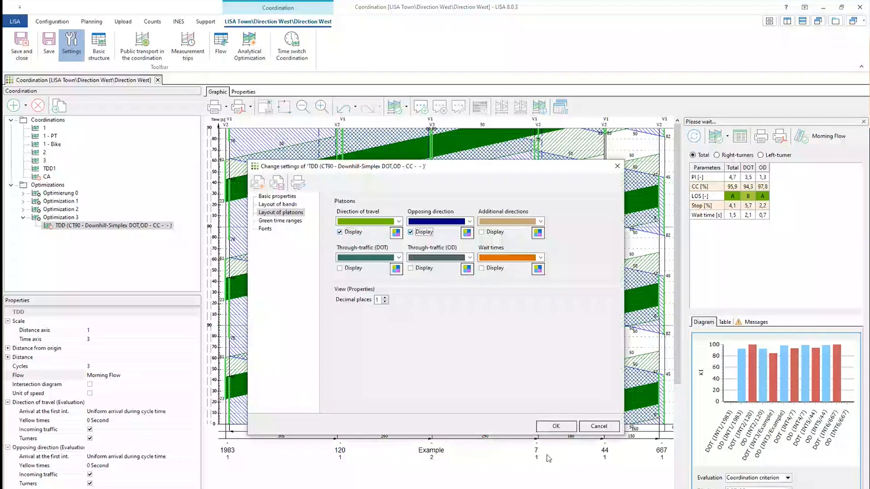
{"action": "left_click", "coordinate": [556, 426]}
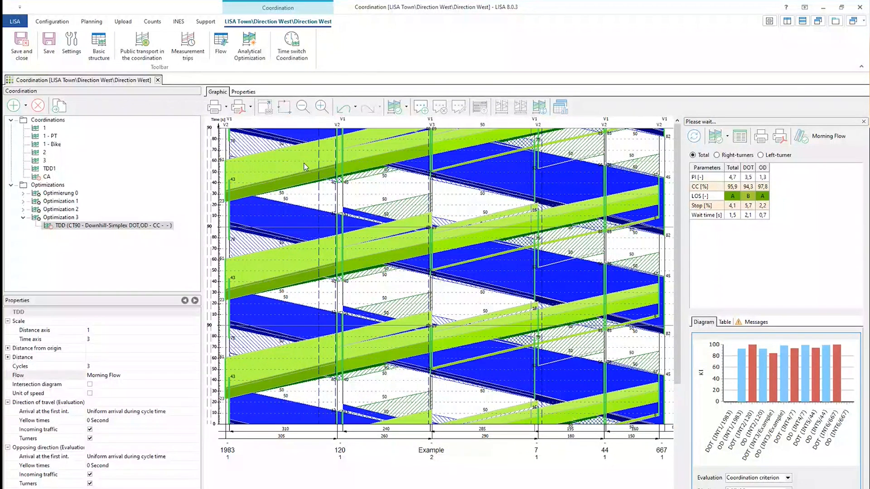
Inspect the properties of intersection 1983's right-turn stream 01 platoons, first between 1983 and 120, then between 120 and Example.
{"action": "left_click", "coordinate": [288, 182]}
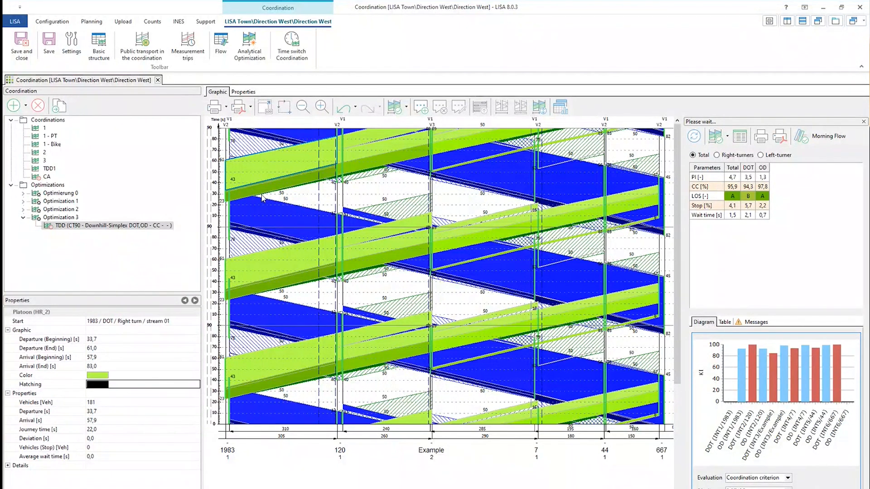
{"action": "left_click", "coordinate": [341, 250]}
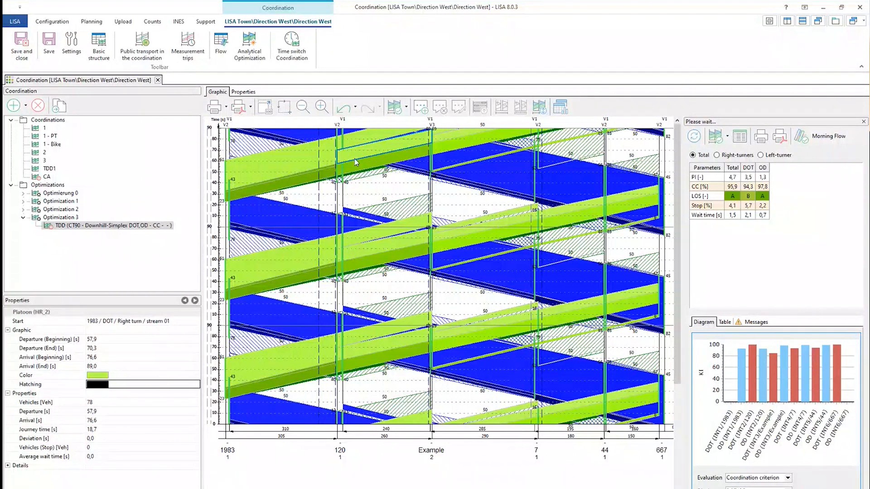
Inspect the properties and expanded details of further direction-of-travel platoons and an opposing-direction platoon at Example.
{"action": "left_click", "coordinate": [364, 260]}
{"action": "left_click", "coordinate": [348, 363]}
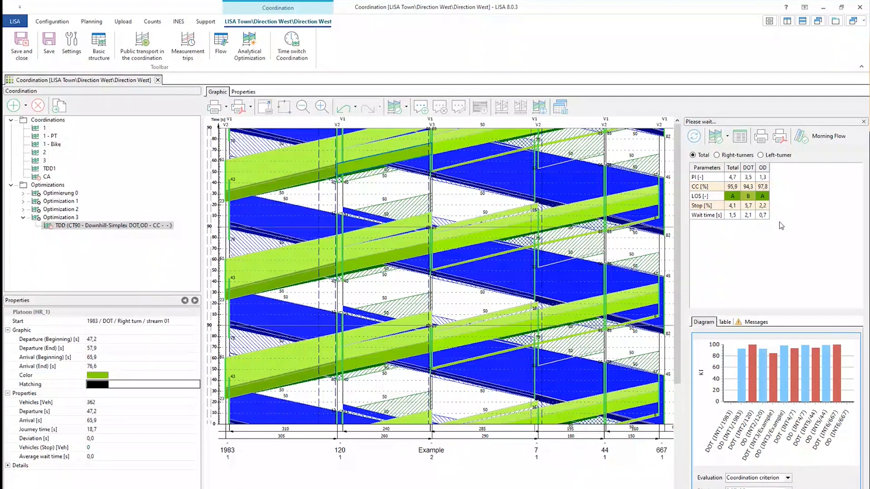
{"action": "left_click", "coordinate": [286, 152]}
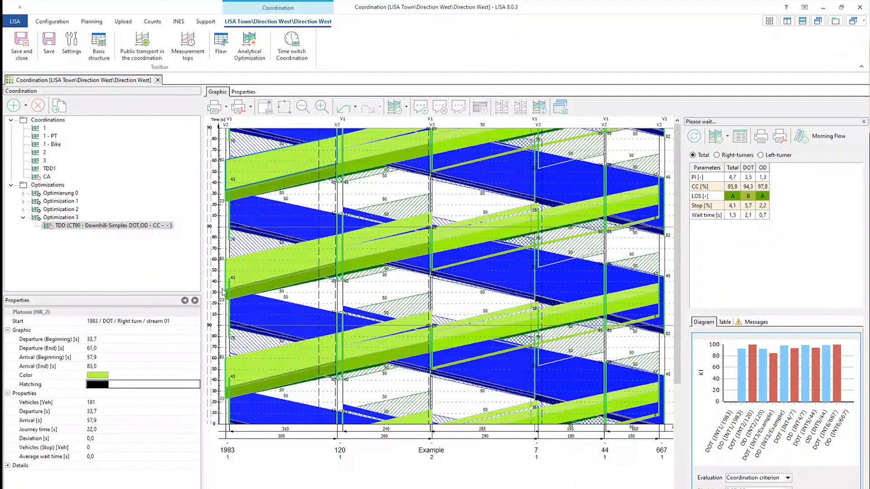
{"action": "left_click", "coordinate": [8, 466]}
{"action": "scroll", "coordinate": [133, 390], "scroll_direction": "down", "scroll_amount": 4}
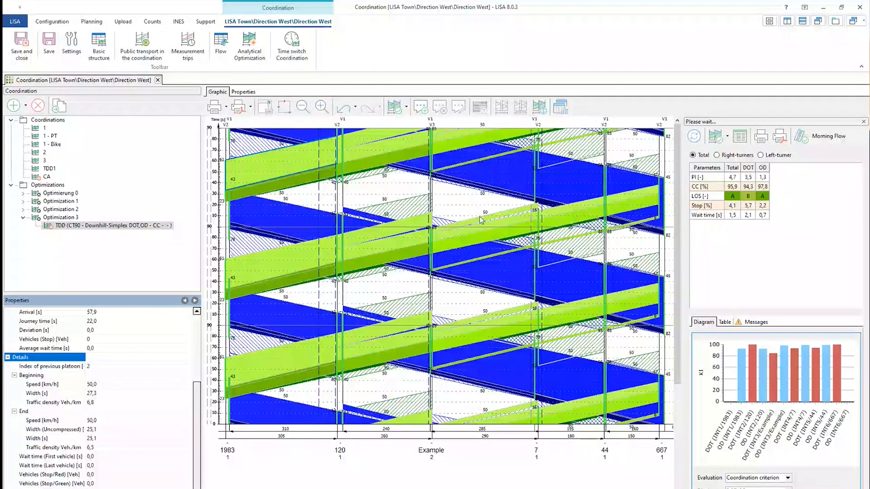
{"action": "left_click", "coordinate": [501, 172]}
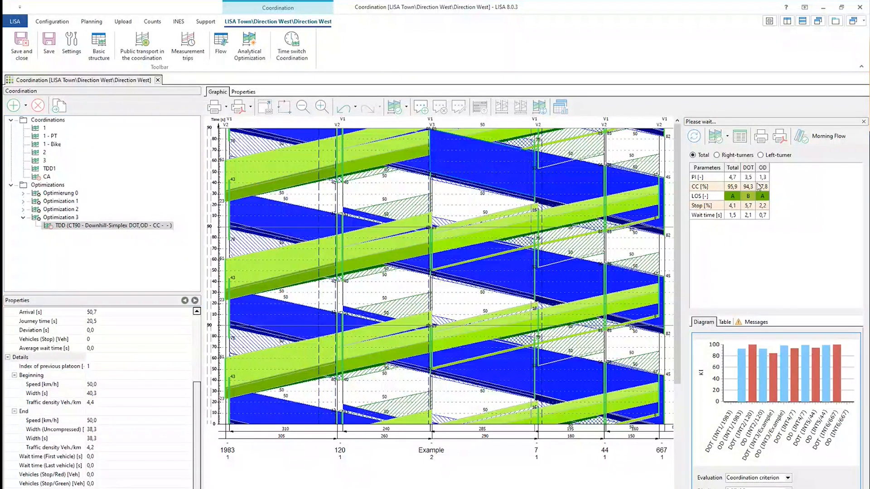
Turn off the platoon display for the direction of travel and the opposing direction in the optimized TDD's settings.
{"action": "left_click", "coordinate": [727, 136]}
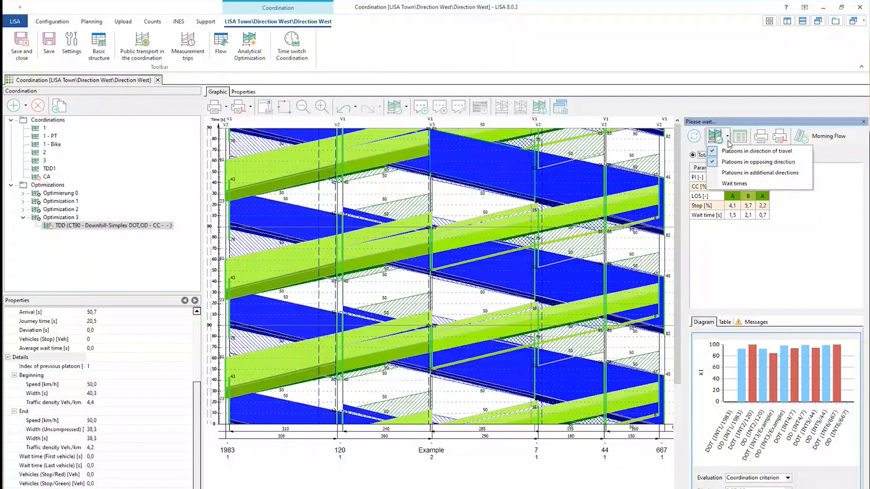
{"action": "left_click", "coordinate": [70, 47]}
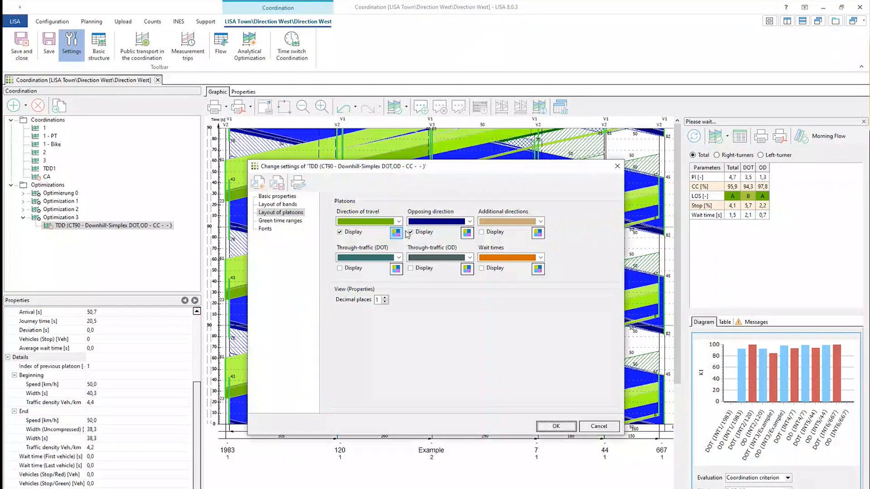
{"action": "left_click", "coordinate": [410, 232]}
{"action": "left_click", "coordinate": [548, 428]}
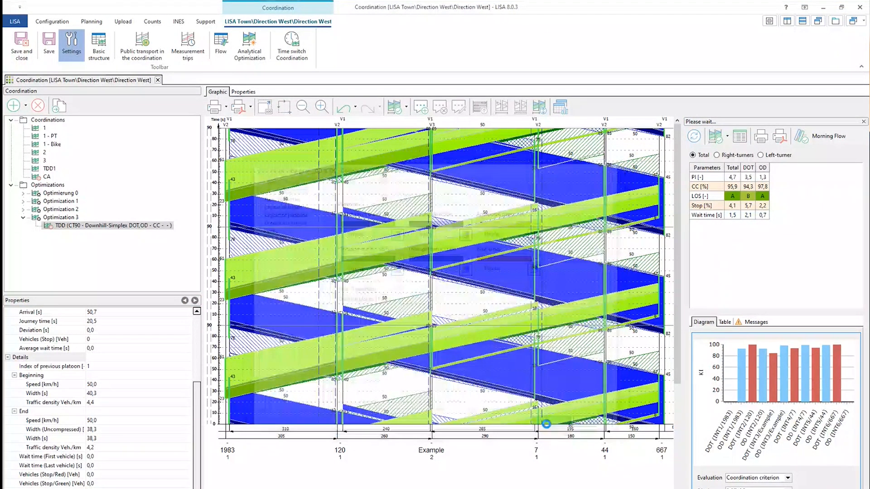
Add the optimized TDD under Optimization 3 to the coordinations.
{"action": "left_click", "coordinate": [84, 227]}
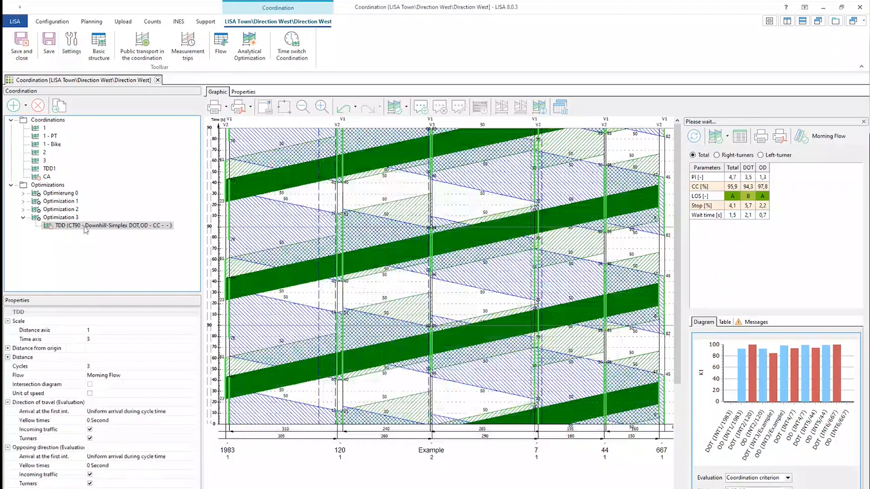
{"action": "right_click", "coordinate": [67, 226]}
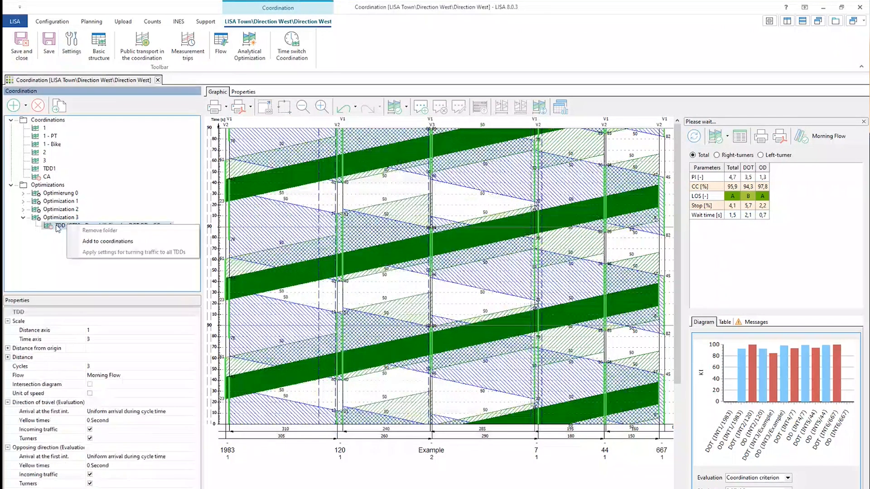
{"action": "left_click", "coordinate": [91, 241]}
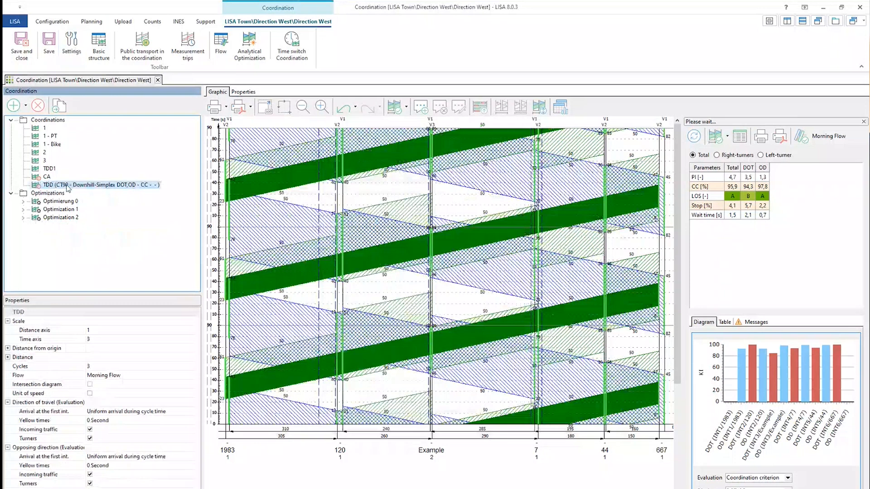
{"action": "left_click", "coordinate": [39, 188]}
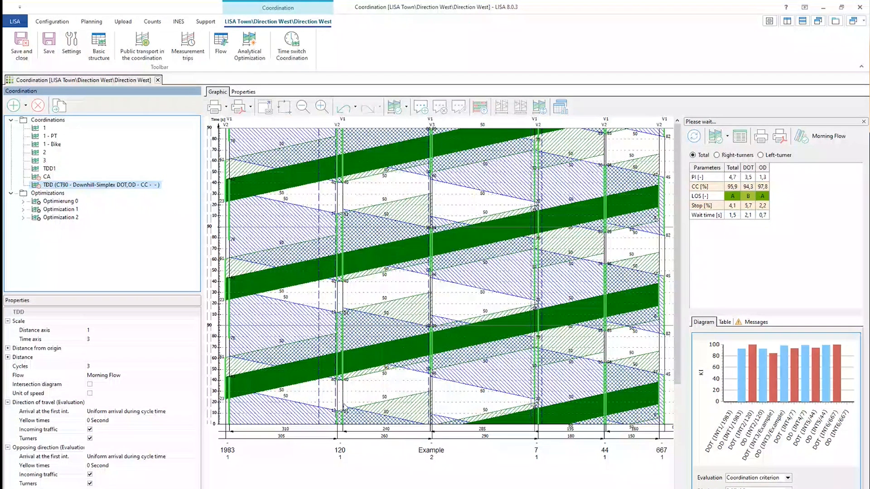
Start updating the changed STP data and assign intersection 1983 a new signal timing plan named CA.
{"action": "left_click", "coordinate": [481, 109]}
{"action": "left_click", "coordinate": [420, 251]}
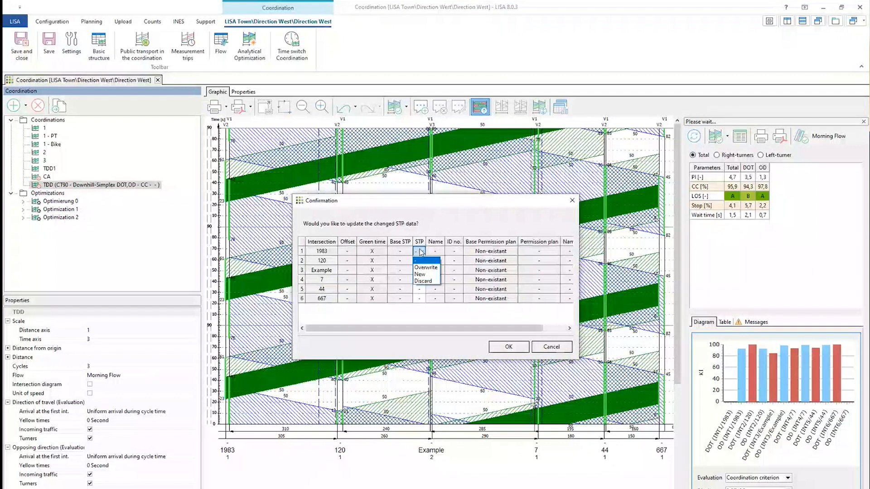
{"action": "left_click", "coordinate": [429, 276]}
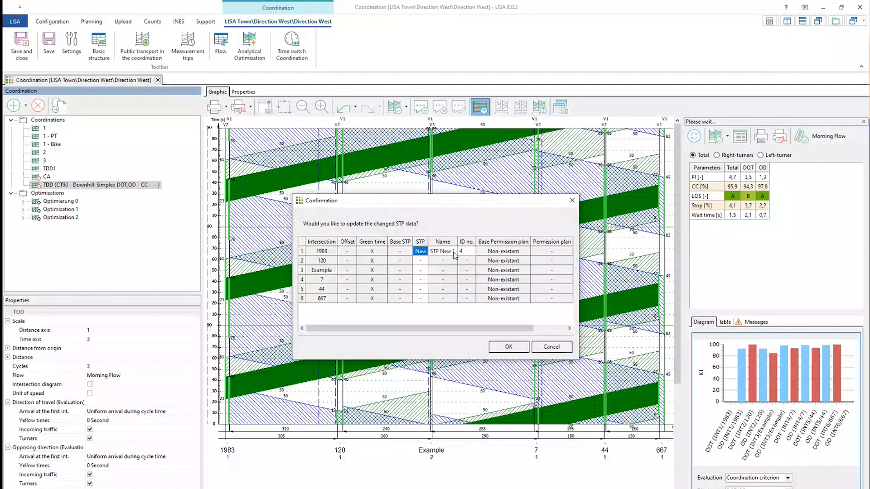
{"action": "left_click", "coordinate": [453, 251]}
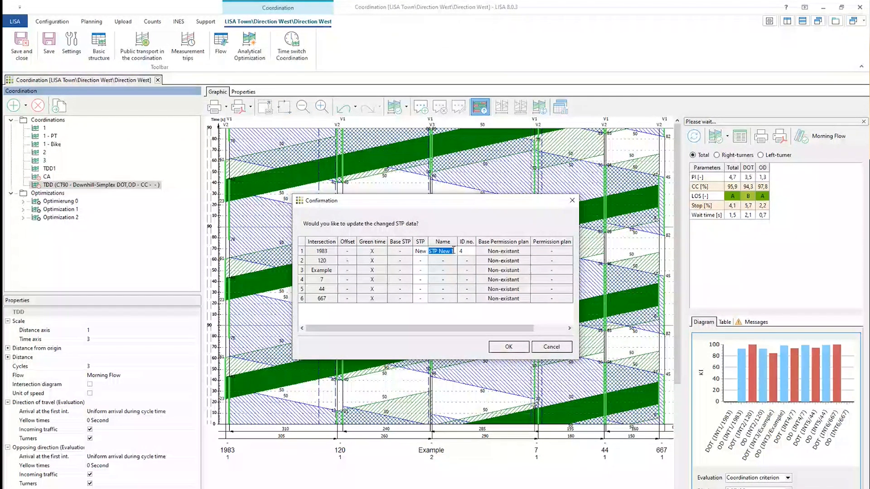
{"action": "type", "text": "CA"}
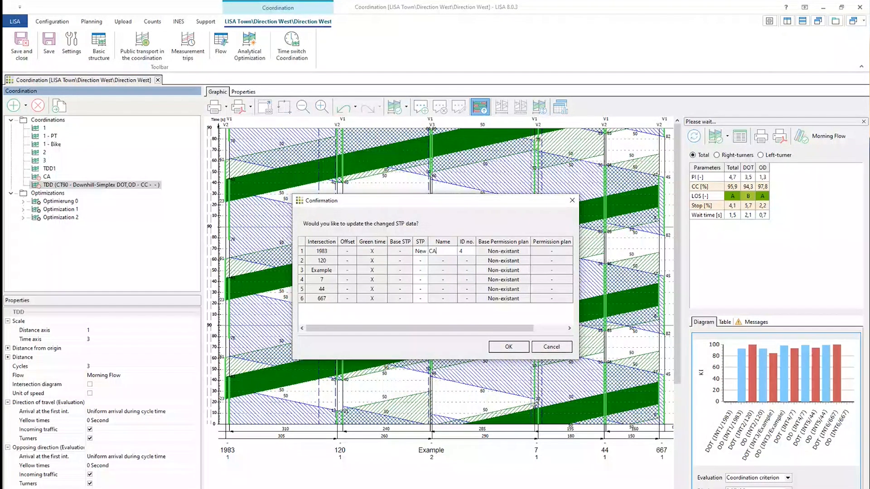
Assign new signal timing plans named CA to intersections 120 and Example.
{"action": "left_click", "coordinate": [424, 261]}
{"action": "left_click", "coordinate": [425, 274]}
{"action": "type", "text": "CA"}
{"action": "left_click", "coordinate": [423, 271]}
{"action": "left_click", "coordinate": [422, 272]}
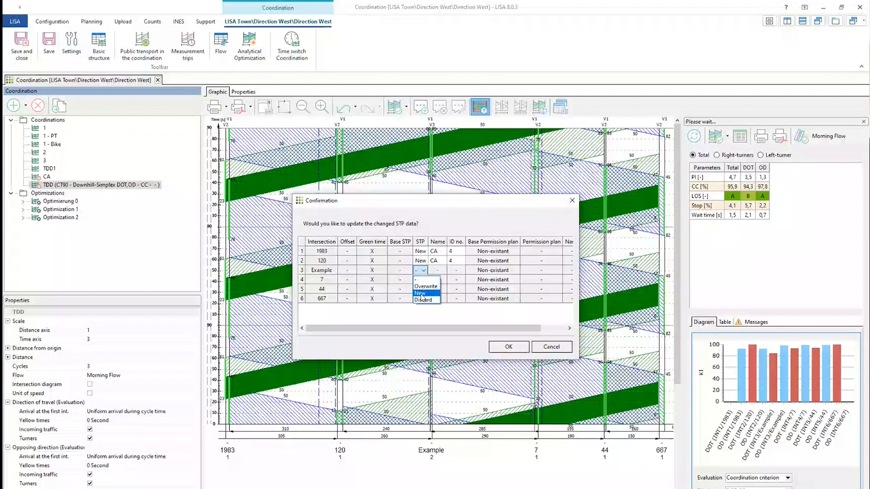
{"action": "left_click", "coordinate": [422, 283]}
{"action": "type", "text": "CA"}
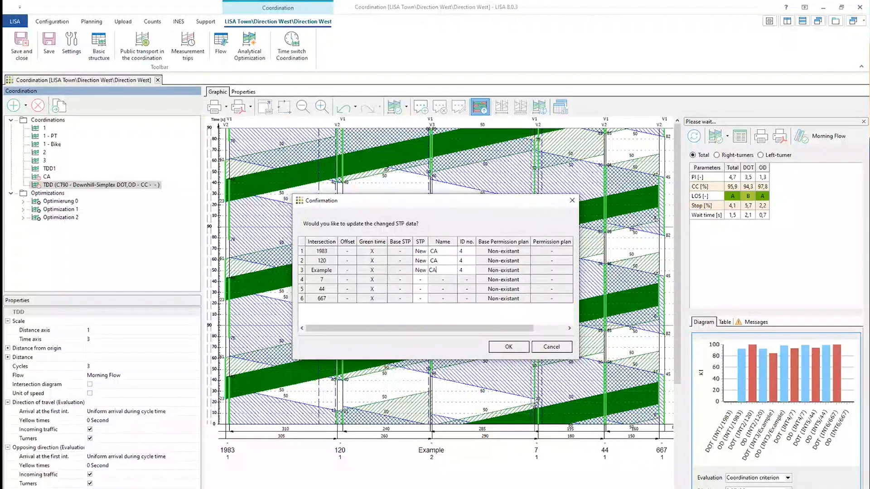
Assign new signal timing plans named CA to intersections 7, 44 and 667, and apply the STP update.
{"action": "left_click", "coordinate": [422, 282]}
{"action": "left_click", "coordinate": [426, 295]}
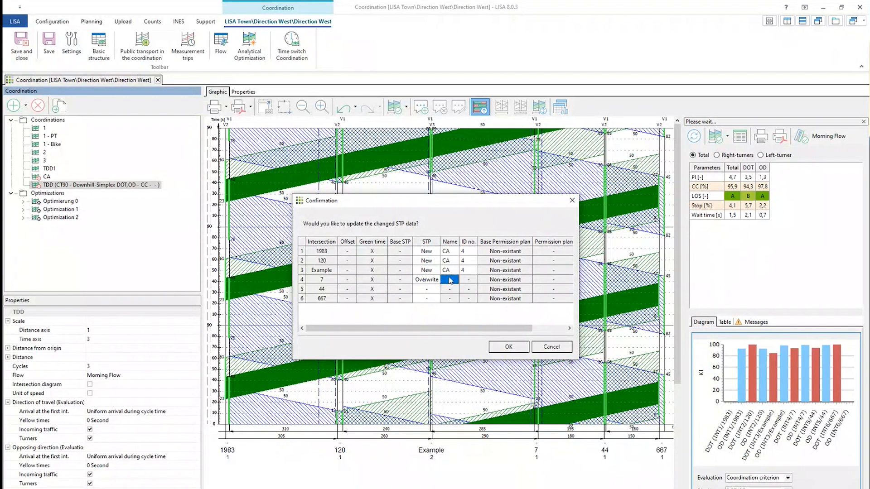
{"action": "type", "text": "CA"}
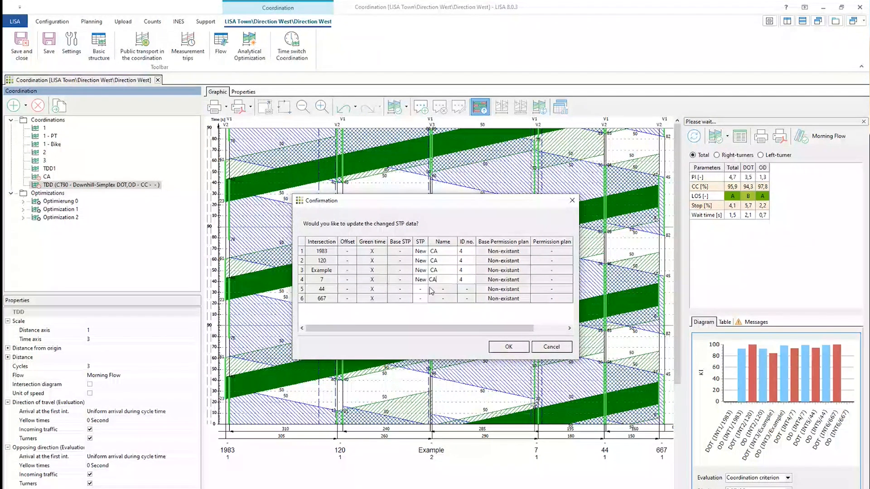
{"action": "left_click", "coordinate": [418, 298]}
{"action": "left_click", "coordinate": [423, 299]}
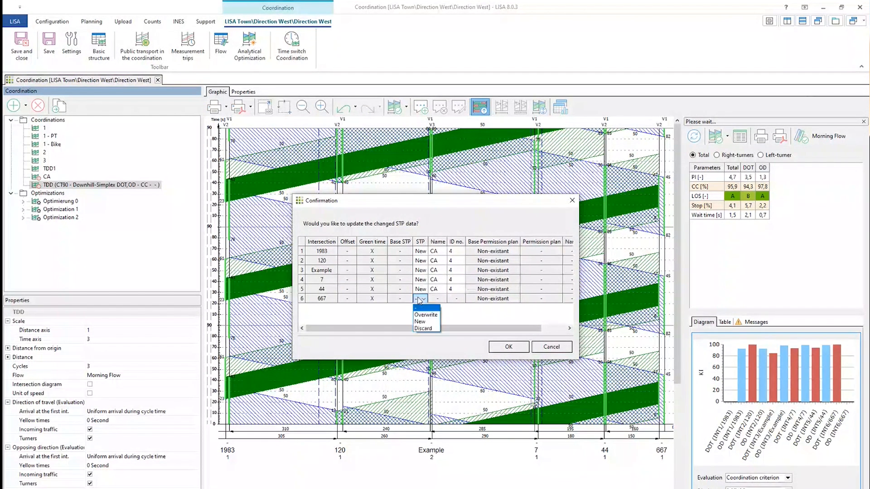
{"action": "left_click", "coordinate": [423, 322]}
{"action": "left_click", "coordinate": [438, 299]}
{"action": "type", "text": "CA"}
{"action": "key", "text": "Return"}
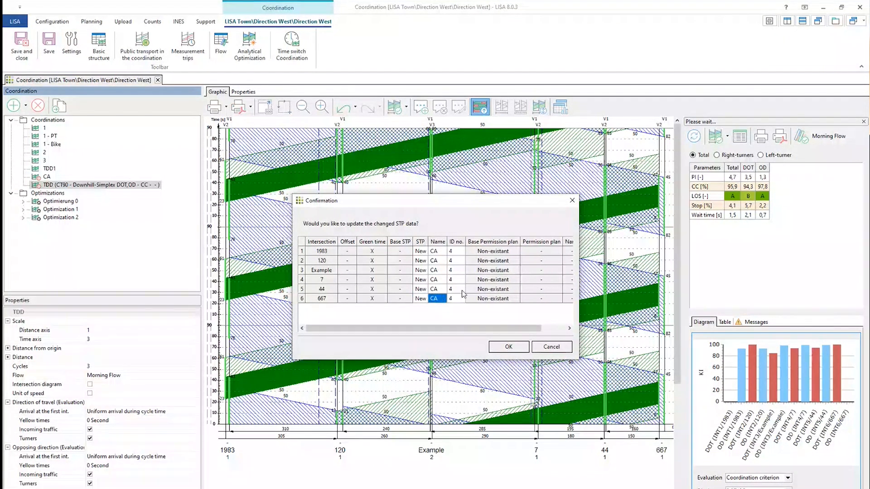
{"action": "left_click", "coordinate": [508, 347]}
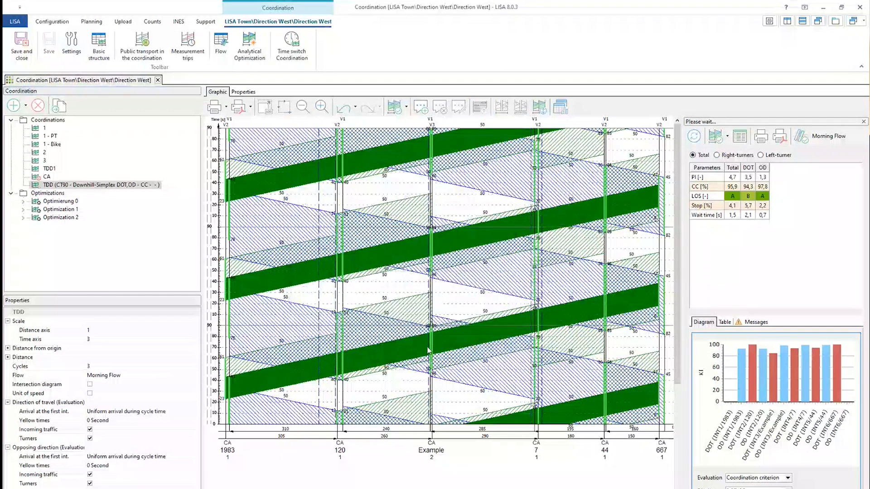
View the new signal timing plan CA in intersection 667's signal timing plans, then close them.
{"action": "left_click", "coordinate": [90, 22]}
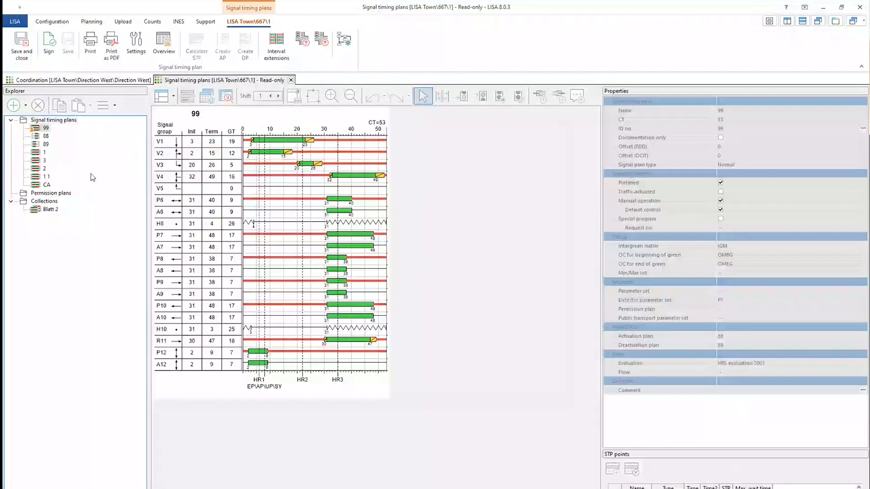
{"action": "left_click", "coordinate": [46, 184]}
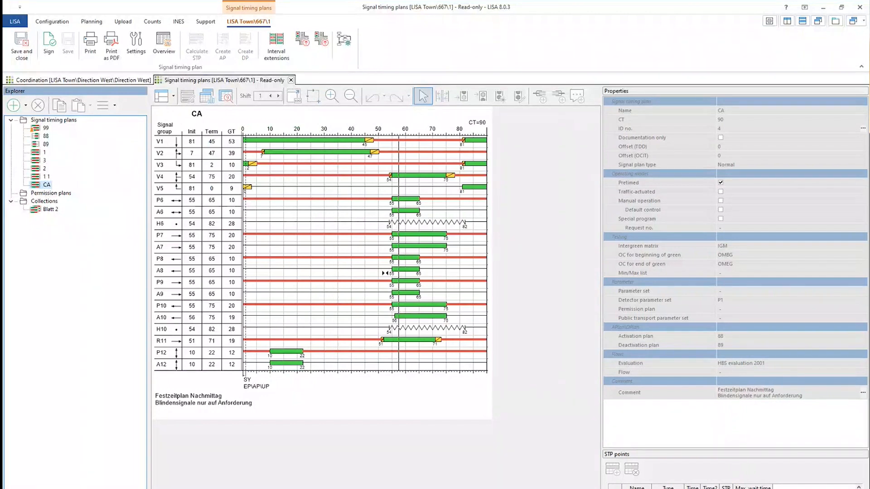
{"action": "left_click", "coordinate": [291, 80]}
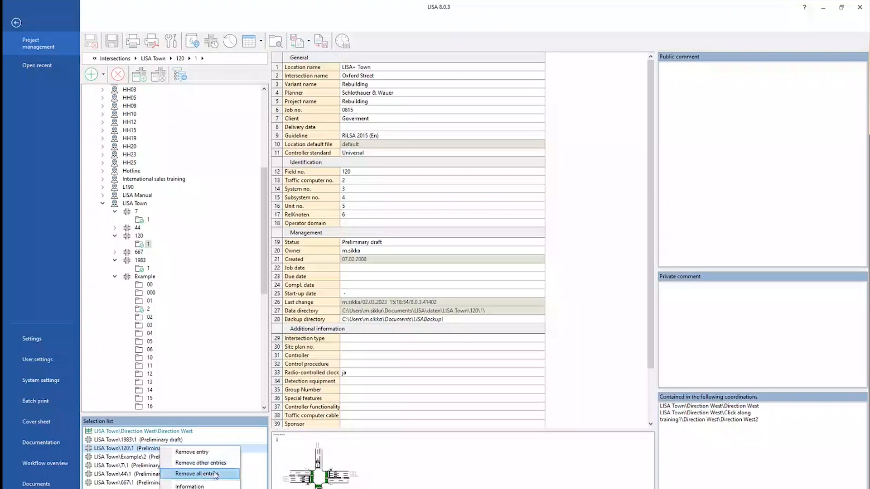
Clear the project selection list, select variant 06 of LISA Town's Example intersection, and open its time switch.
{"action": "left_click", "coordinate": [199, 472]}
{"action": "left_click_drag", "start_coordinate": [265, 239], "coordinate": [265, 321]}
{"action": "left_click", "coordinate": [149, 209]}
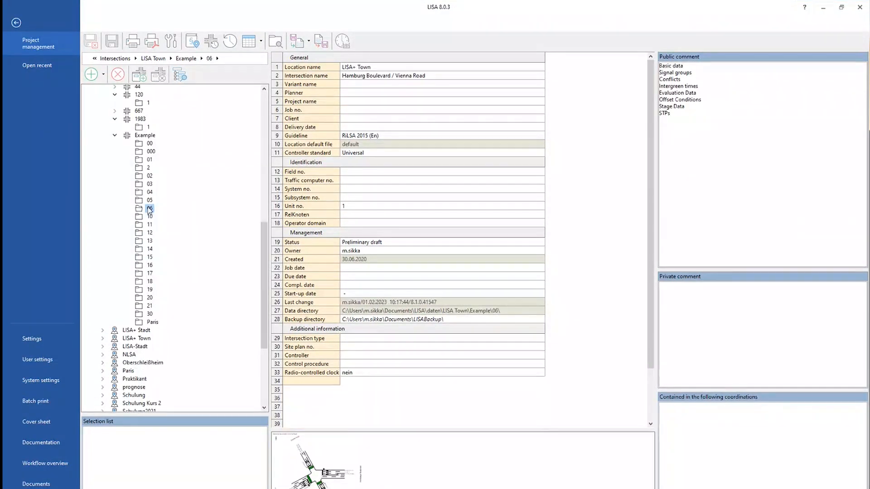
{"action": "left_click", "coordinate": [494, 279]}
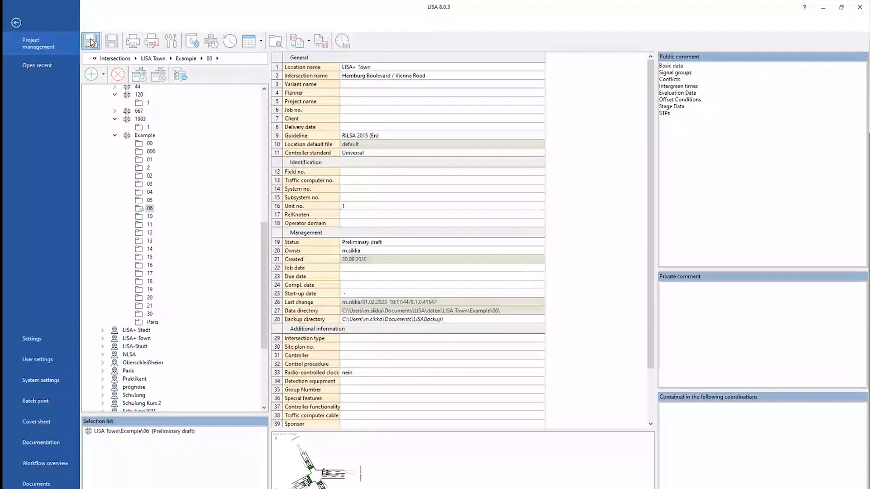
{"action": "left_click", "coordinate": [16, 23]}
{"action": "left_click", "coordinate": [218, 46]}
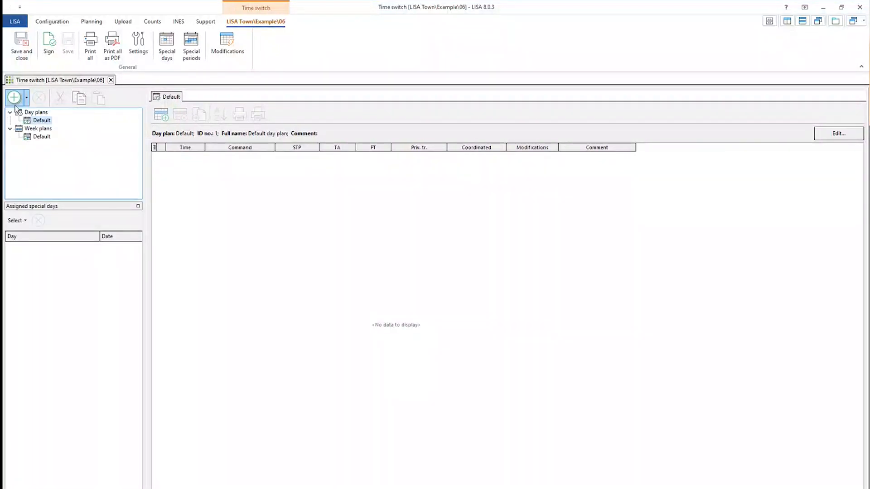
Add two rows to the Default day plan and set the first to the command On at 05:00.
{"action": "left_click", "coordinate": [161, 115]}
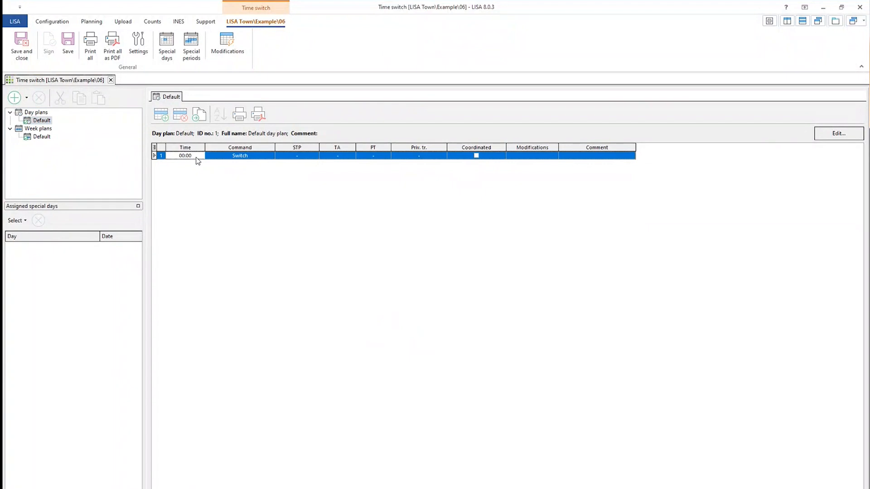
{"action": "left_click", "coordinate": [257, 155]}
{"action": "left_click", "coordinate": [259, 156]}
{"action": "left_click", "coordinate": [252, 162]}
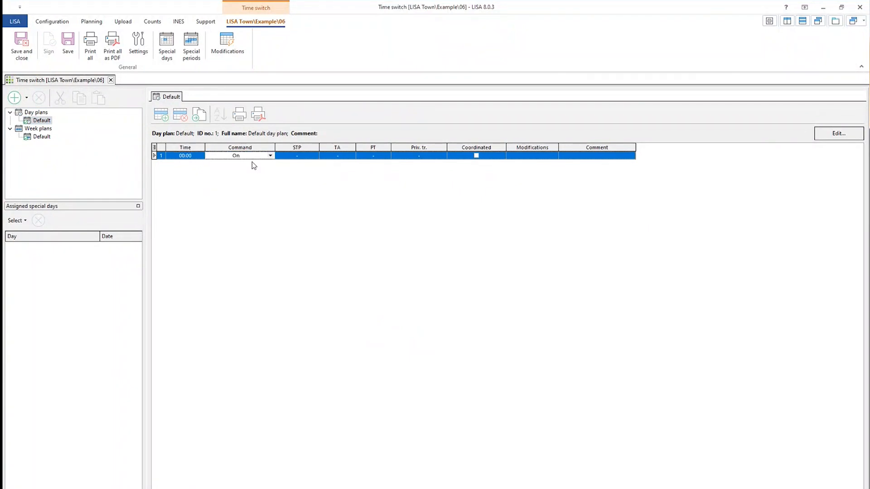
{"action": "left_click", "coordinate": [160, 115]}
{"action": "left_click", "coordinate": [196, 156]}
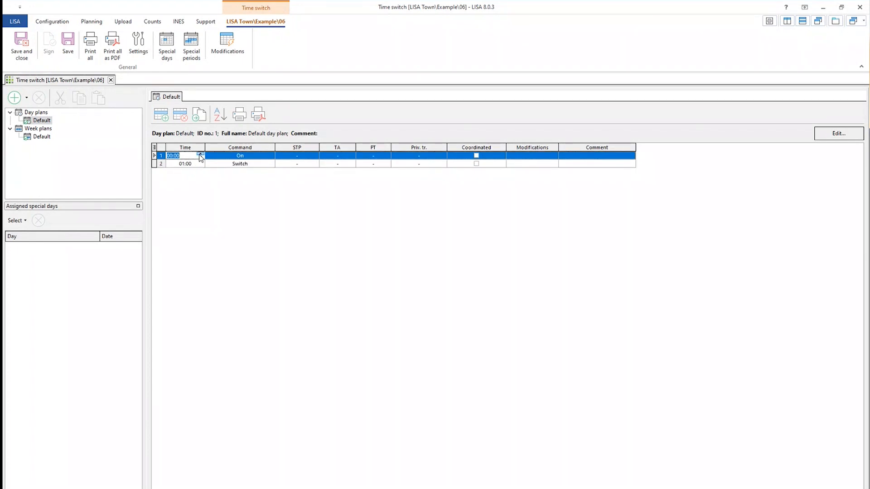
{"action": "type", "text": "05"}
Set the day plan's second row to 07:00 with the command On and STP 1.
{"action": "left_click", "coordinate": [196, 164]}
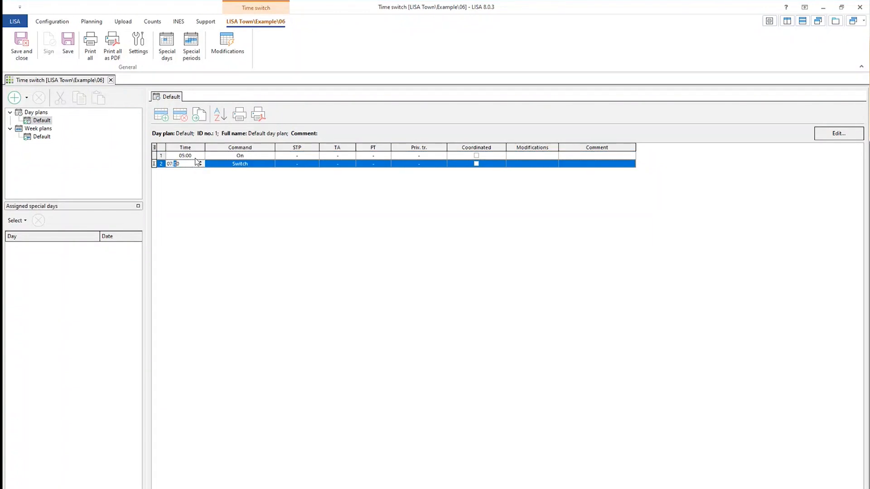
{"action": "left_click", "coordinate": [271, 165]}
{"action": "left_click", "coordinate": [270, 164]}
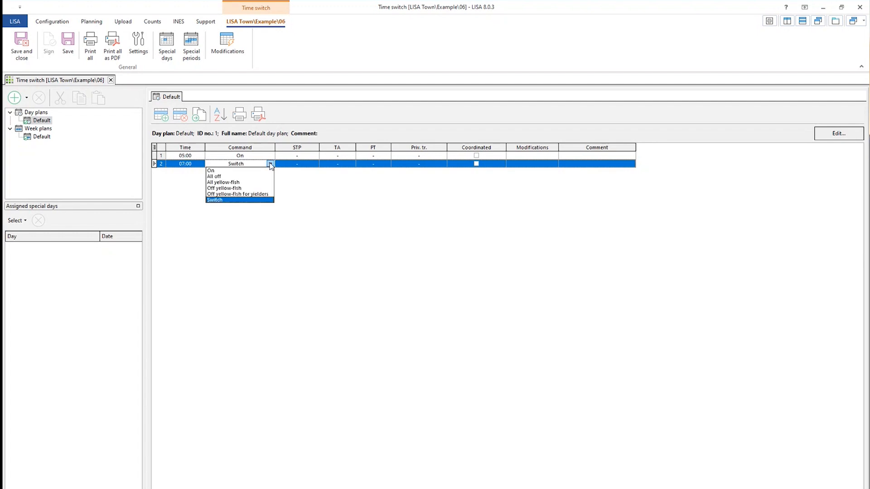
{"action": "left_click", "coordinate": [266, 170]}
{"action": "left_click", "coordinate": [313, 164]}
{"action": "left_click", "coordinate": [314, 164]}
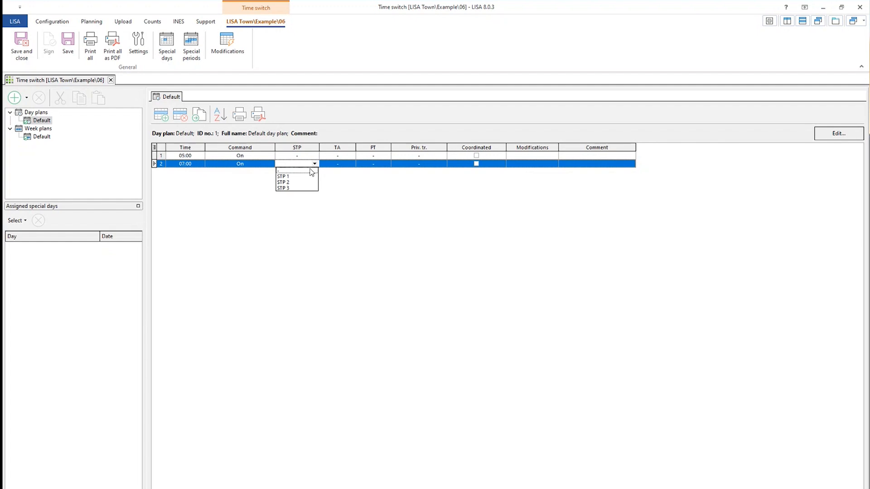
{"action": "left_click", "coordinate": [309, 181]}
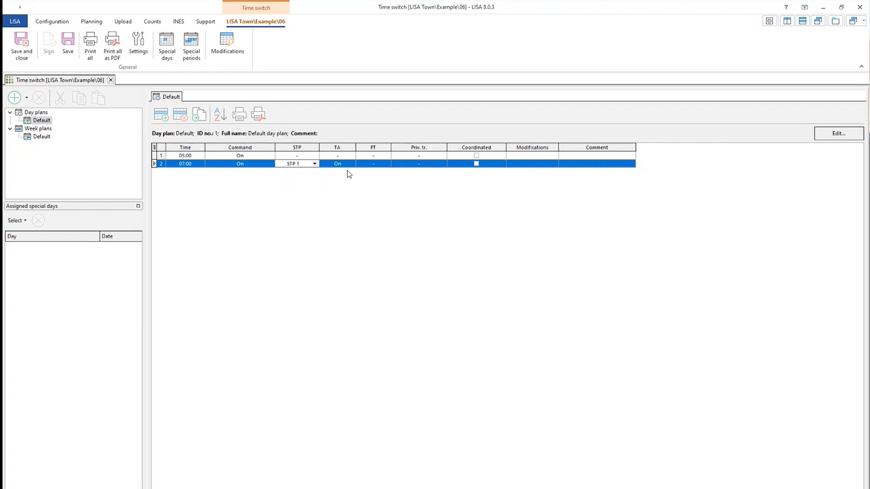
Add a third row to the Default day plan at 12:00 with the command Switch and STP 2.
{"action": "left_click", "coordinate": [161, 114]}
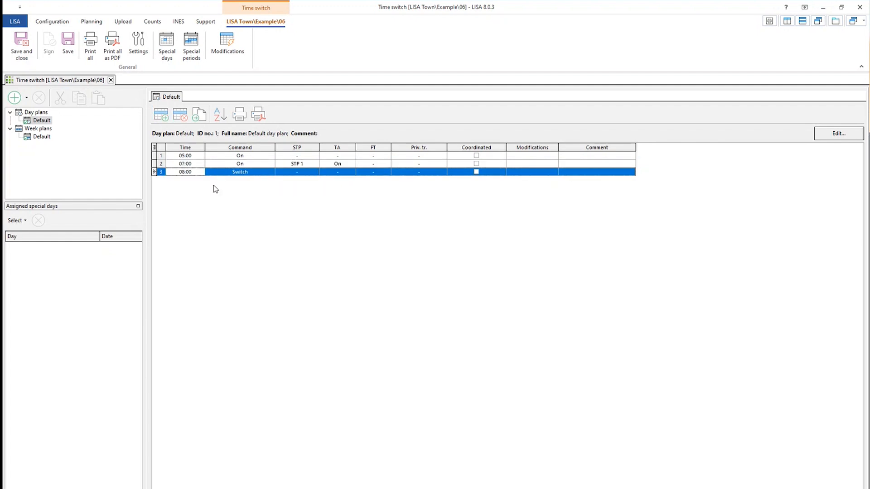
{"action": "left_click", "coordinate": [199, 173]}
{"action": "type", "text": "12"}
{"action": "left_click", "coordinate": [290, 172]}
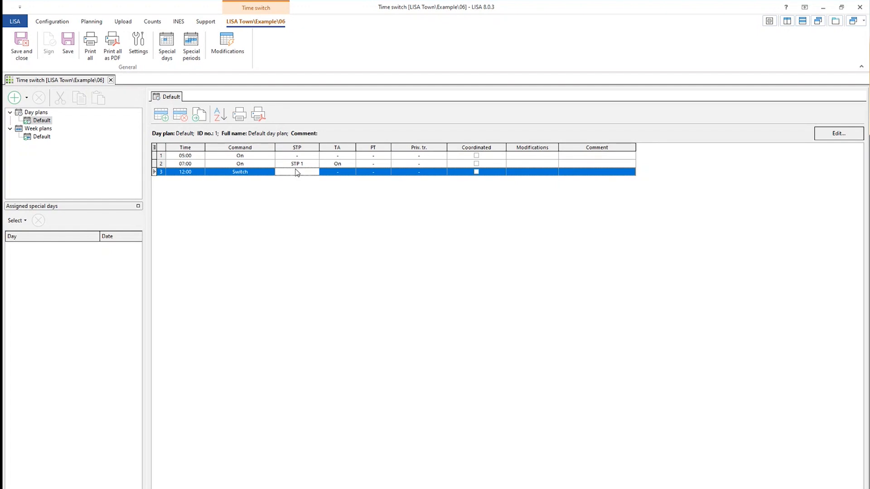
{"action": "left_click", "coordinate": [314, 172]}
{"action": "left_click", "coordinate": [312, 190]}
{"action": "left_click", "coordinate": [291, 230]}
Change the abbreviation of the Default day plan to Weekdays.
{"action": "left_click", "coordinate": [49, 138]}
{"action": "left_click", "coordinate": [43, 120]}
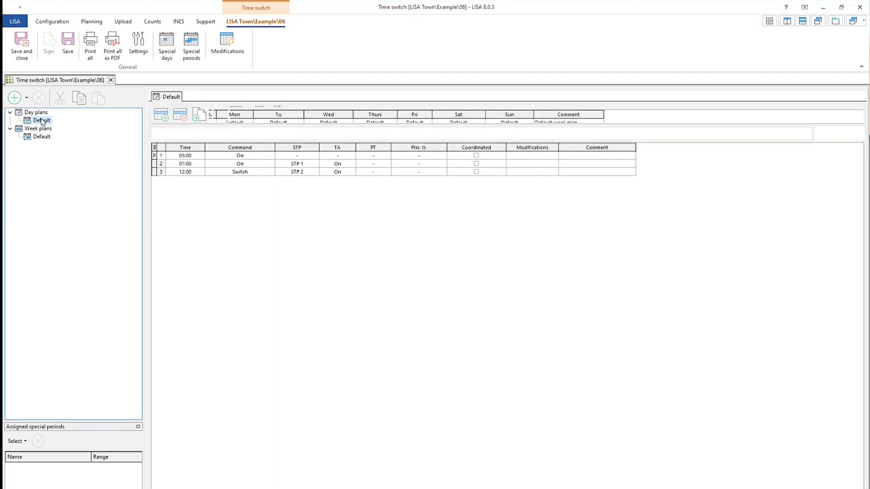
{"action": "right_click", "coordinate": [40, 120]}
{"action": "left_click", "coordinate": [50, 123]}
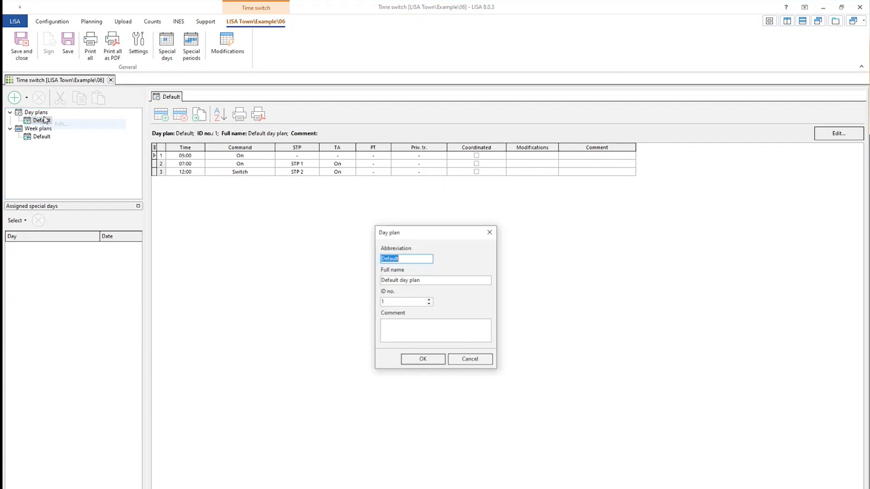
{"action": "type", "text": "Weekdays"}
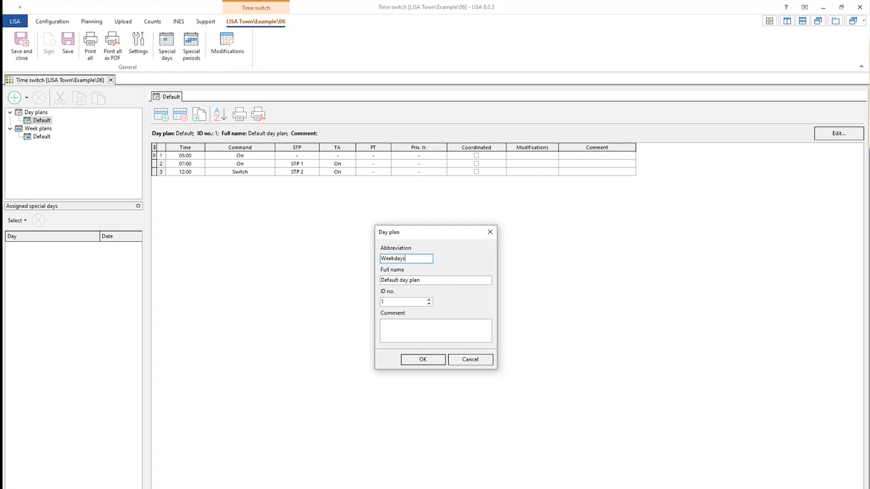
{"action": "left_click", "coordinate": [423, 359]}
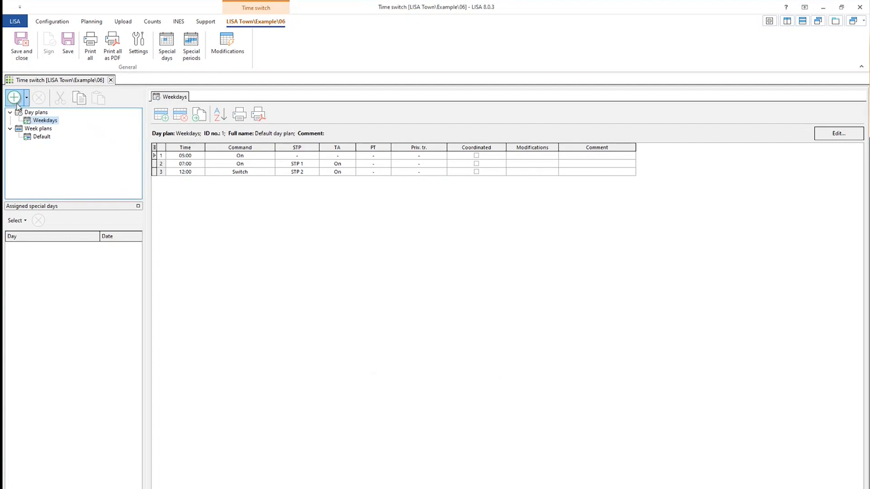
Create a new day plan and set its abbreviation to Weekend.
{"action": "left_click", "coordinate": [27, 101]}
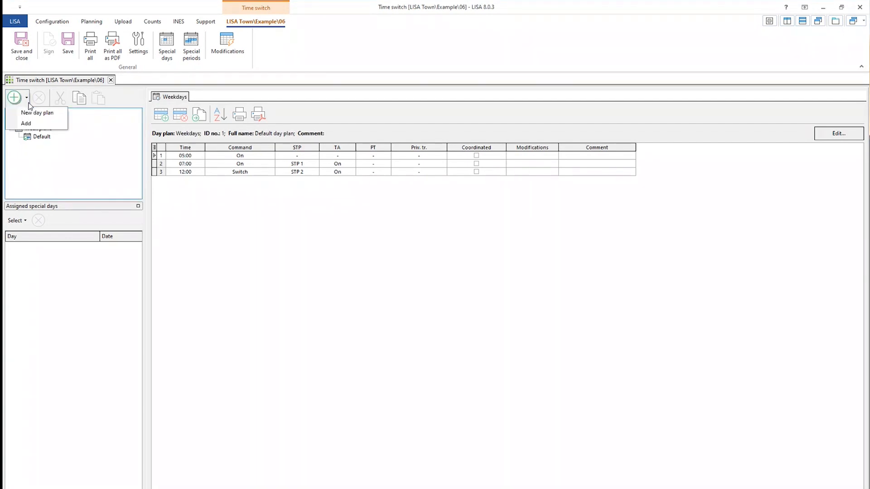
{"action": "left_click", "coordinate": [38, 113]}
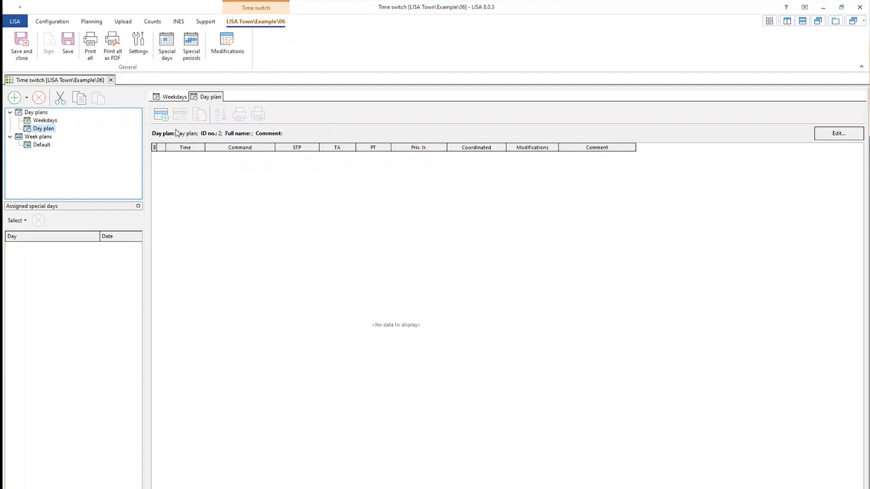
{"action": "right_click", "coordinate": [48, 128]}
{"action": "left_click", "coordinate": [69, 135]}
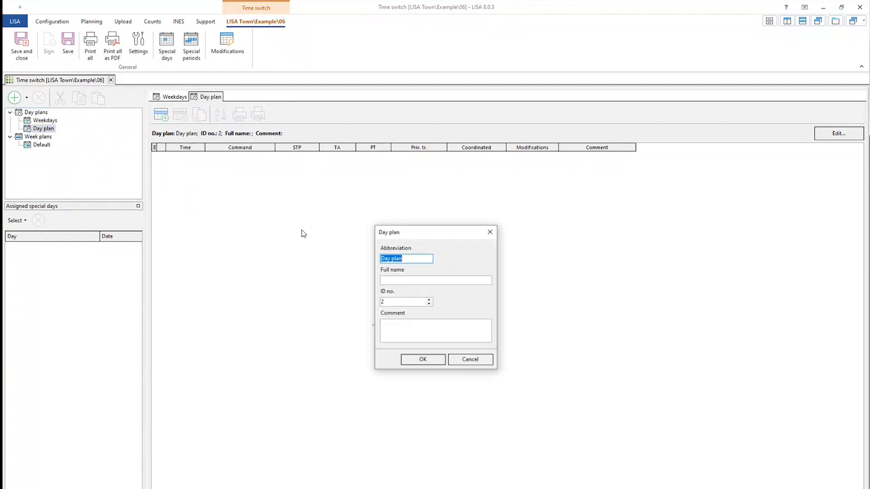
{"action": "type", "text": "Weekend"}
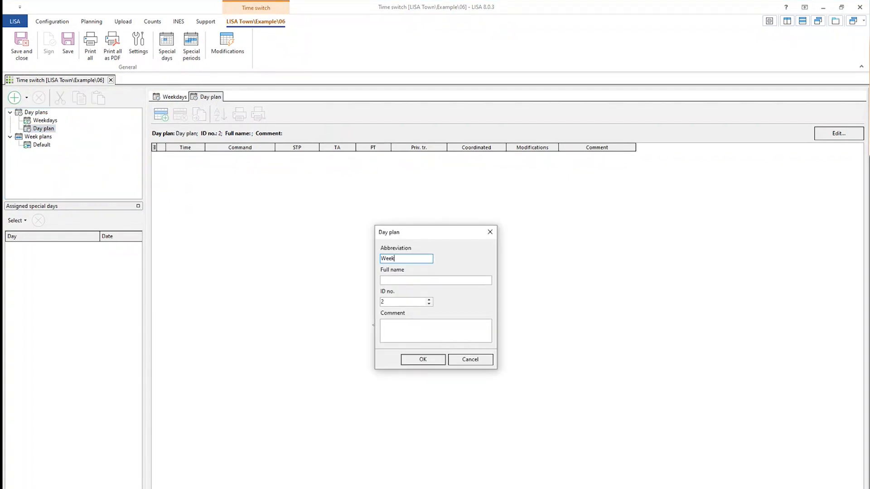
{"action": "left_click", "coordinate": [418, 361]}
{"action": "left_click", "coordinate": [46, 121]}
{"action": "left_click", "coordinate": [44, 128]}
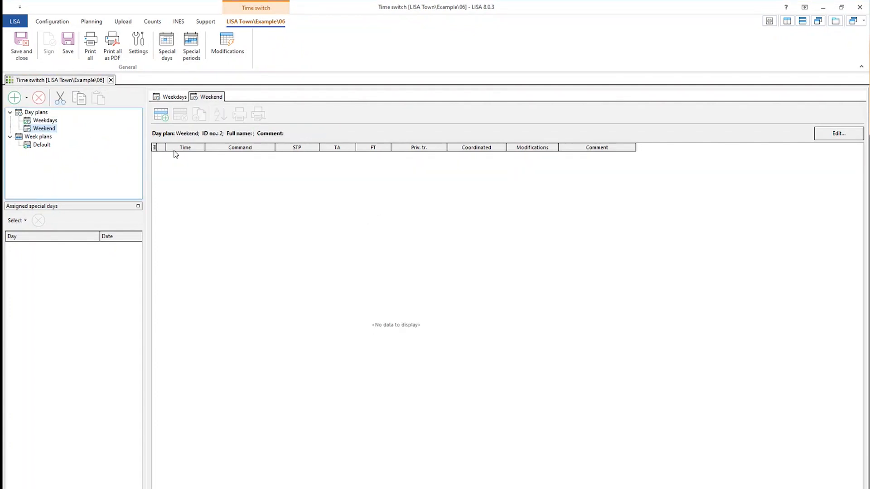
Add two rows to the Weekend day plan and set the first to 05:00 with the command On and STP 1.
{"action": "left_click", "coordinate": [161, 114]}
{"action": "left_click", "coordinate": [198, 158]}
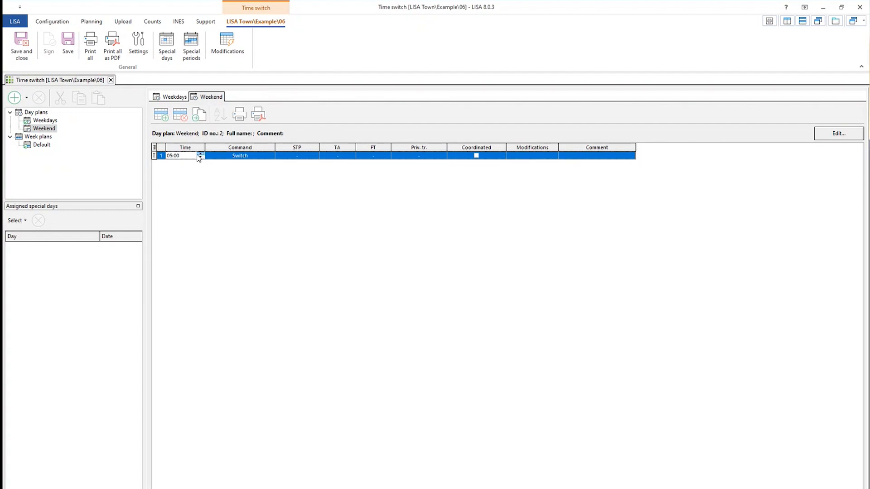
{"action": "left_click", "coordinate": [265, 156]}
{"action": "left_click", "coordinate": [270, 156]}
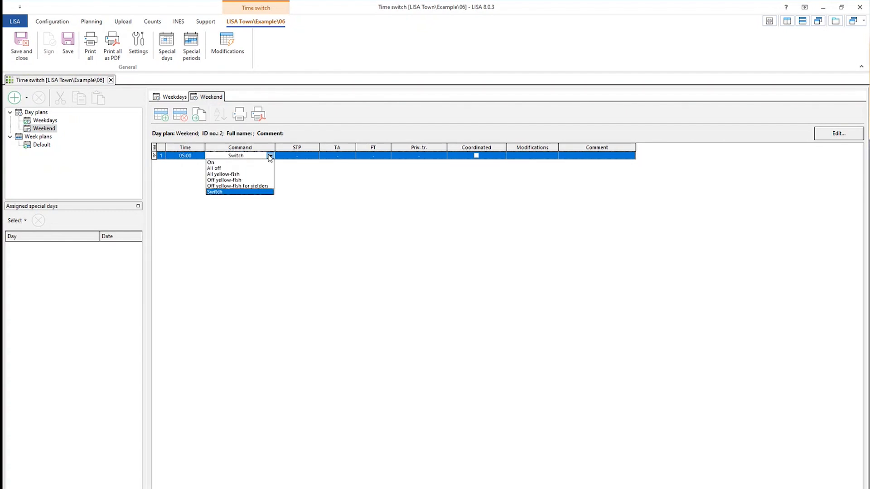
{"action": "left_click", "coordinate": [258, 165]}
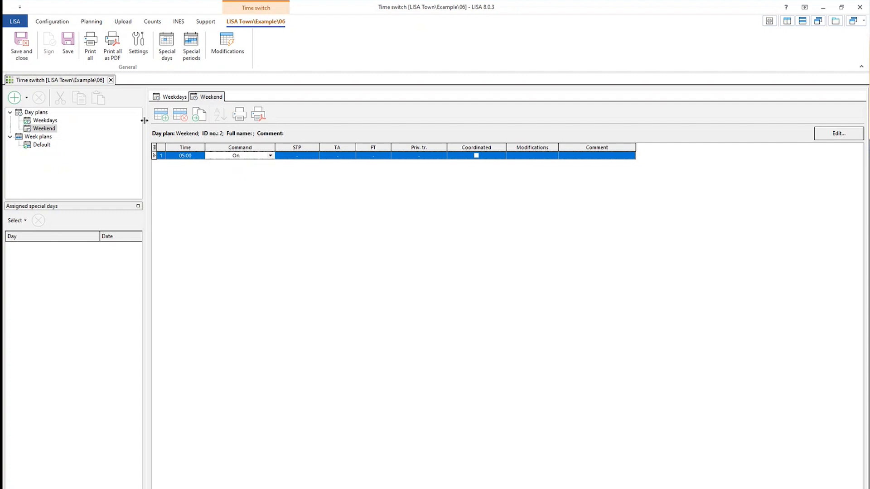
{"action": "left_click", "coordinate": [161, 115]}
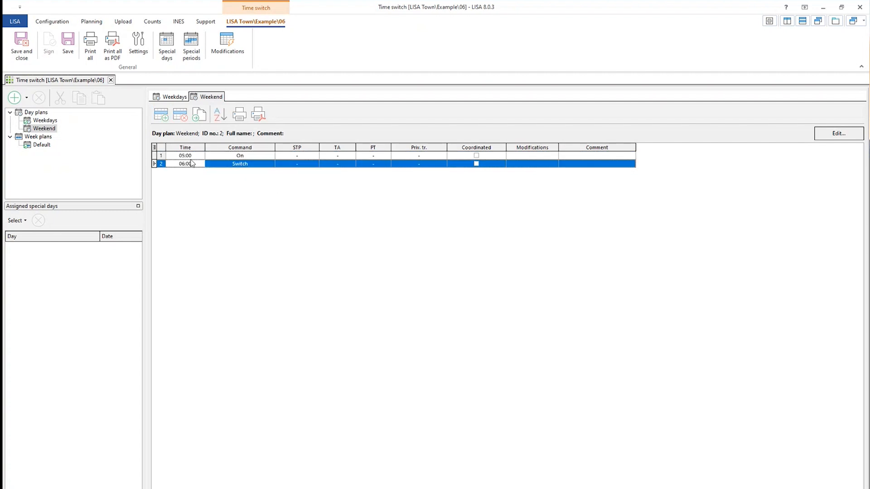
{"action": "left_click", "coordinate": [312, 156]}
{"action": "left_click", "coordinate": [284, 168]}
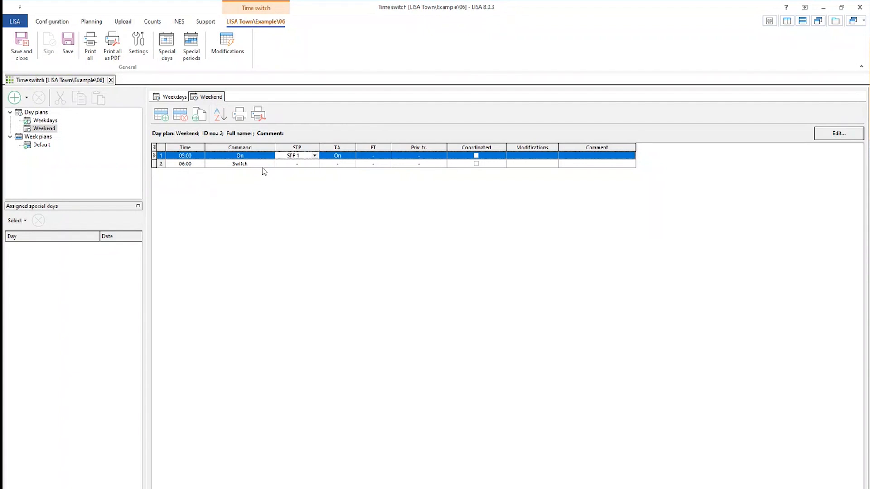
Set the Weekend day plan's second row to 09:00 with STP 2 and save the time switch.
{"action": "left_click", "coordinate": [199, 166]}
{"action": "left_click", "coordinate": [199, 166]}
{"action": "type", "text": "09"}
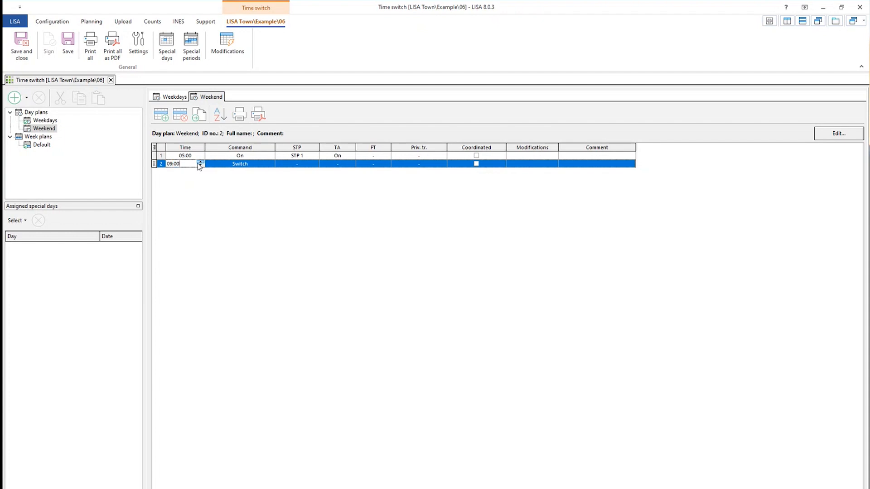
{"action": "left_click", "coordinate": [312, 158]}
{"action": "left_click", "coordinate": [315, 165]}
{"action": "left_click", "coordinate": [314, 164]}
{"action": "left_click", "coordinate": [304, 179]}
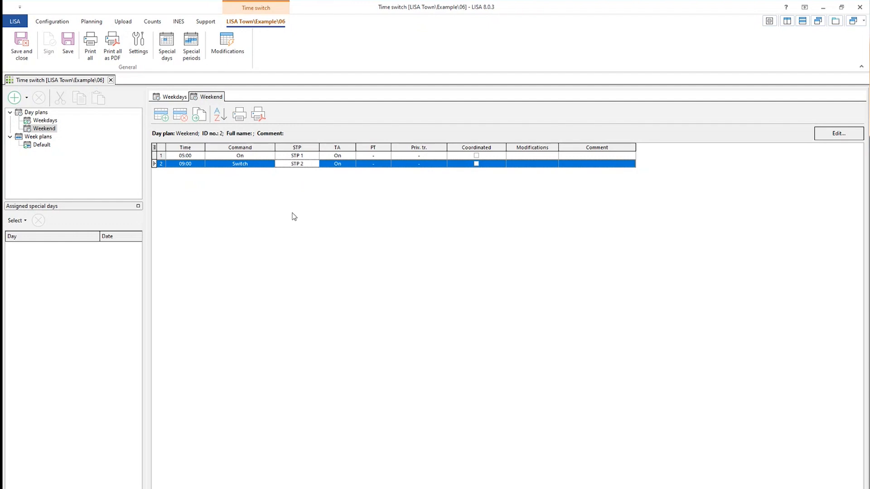
{"action": "left_click", "coordinate": [71, 56]}
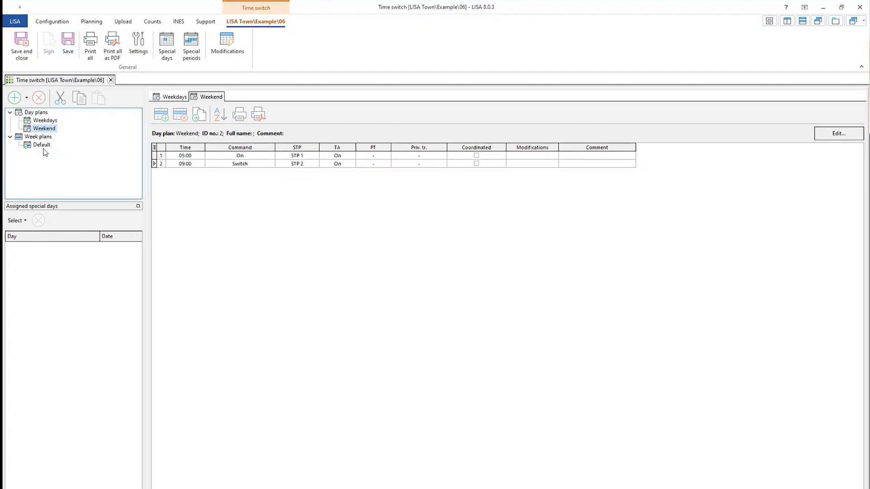
Assign the Weekend day plan to Saturday in the Default week plan.
{"action": "left_click", "coordinate": [42, 145]}
{"action": "left_click", "coordinate": [244, 123]}
{"action": "left_click", "coordinate": [249, 123]}
{"action": "left_click", "coordinate": [248, 127]}
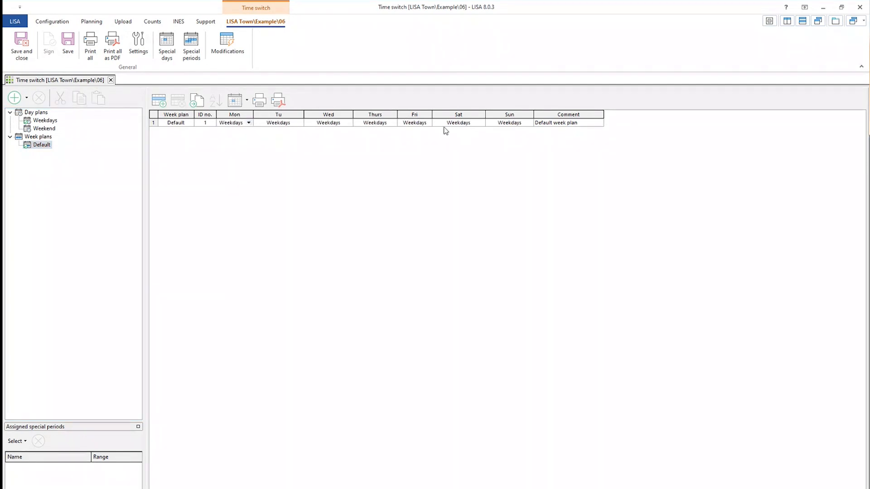
{"action": "left_click", "coordinate": [483, 124]}
{"action": "left_click", "coordinate": [482, 124]}
{"action": "left_click", "coordinate": [477, 137]}
{"action": "left_click", "coordinate": [532, 124]}
{"action": "left_click", "coordinate": [494, 128]}
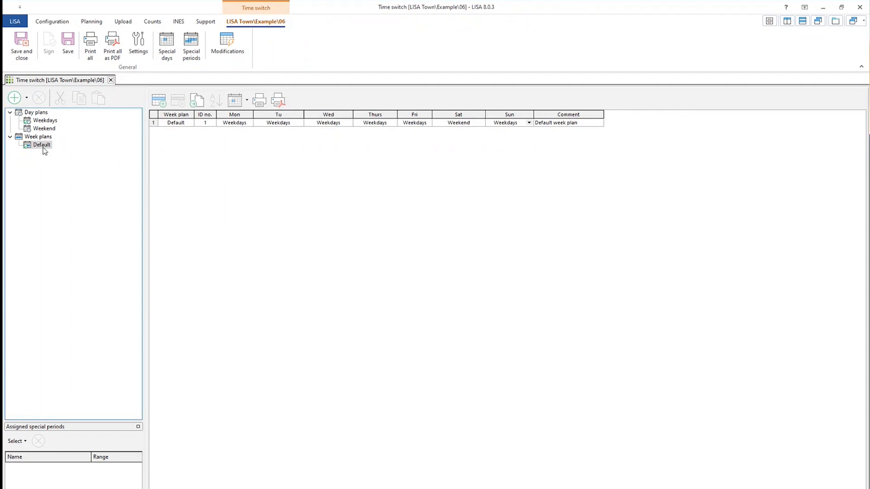
Open the holiday catalogue from the special days and insert Berlin's Neujahrstag.
{"action": "left_click", "coordinate": [167, 45]}
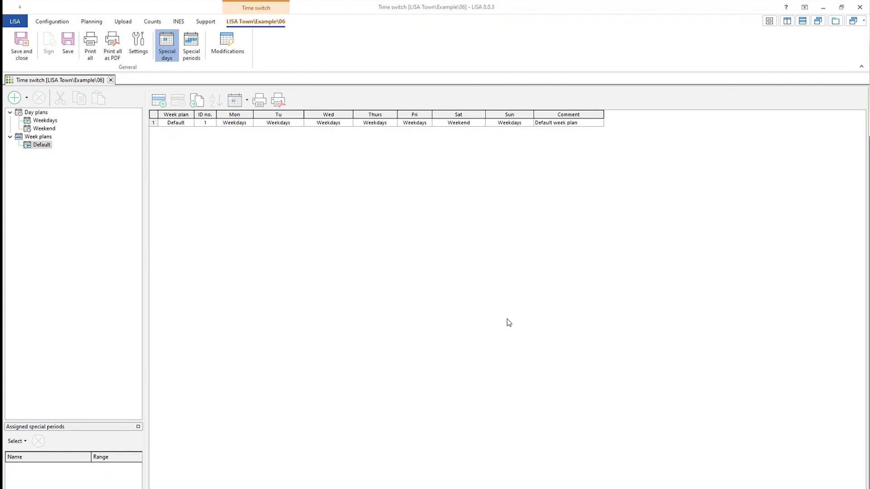
{"action": "left_click_drag", "start_coordinate": [869, 107], "coordinate": [370, 158]}
{"action": "left_click", "coordinate": [292, 176]}
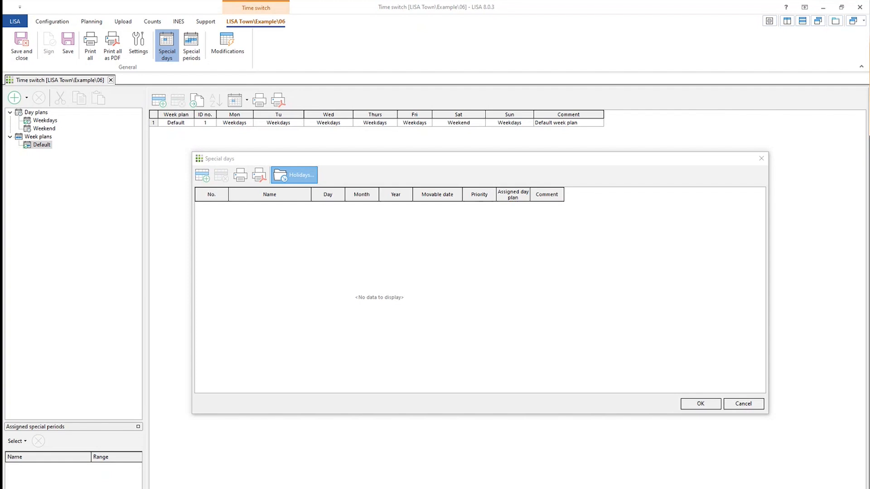
{"action": "left_click_drag", "start_coordinate": [732, 101], "coordinate": [406, 125]}
{"action": "scroll", "coordinate": [311, 226], "scroll_direction": "down", "scroll_amount": 1}
{"action": "scroll", "coordinate": [311, 227], "scroll_direction": "down", "scroll_amount": 10}
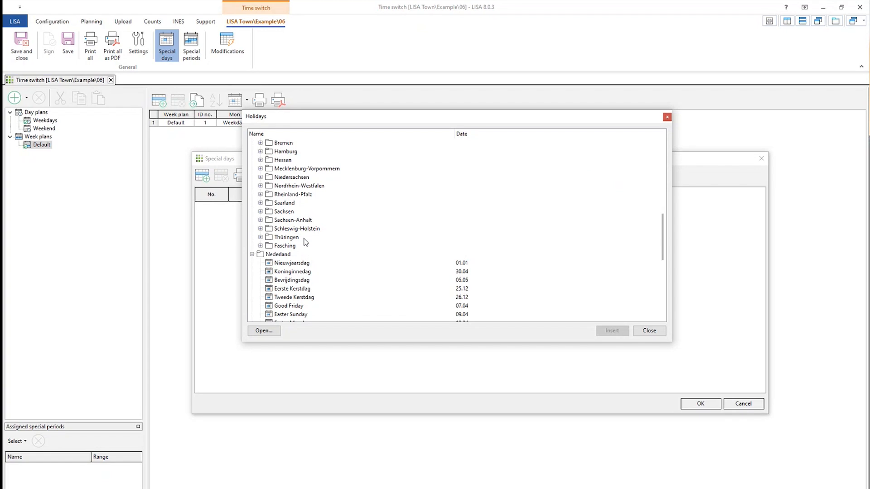
{"action": "scroll", "coordinate": [283, 243], "scroll_direction": "up", "scroll_amount": 10}
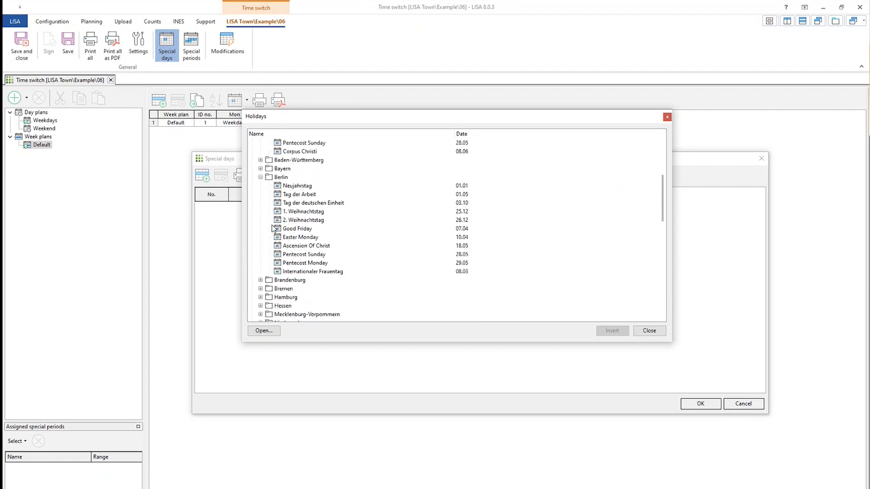
{"action": "scroll", "coordinate": [273, 229], "scroll_direction": "down", "scroll_amount": 3}
{"action": "left_click", "coordinate": [299, 221]}
{"action": "left_click", "coordinate": [613, 330]}
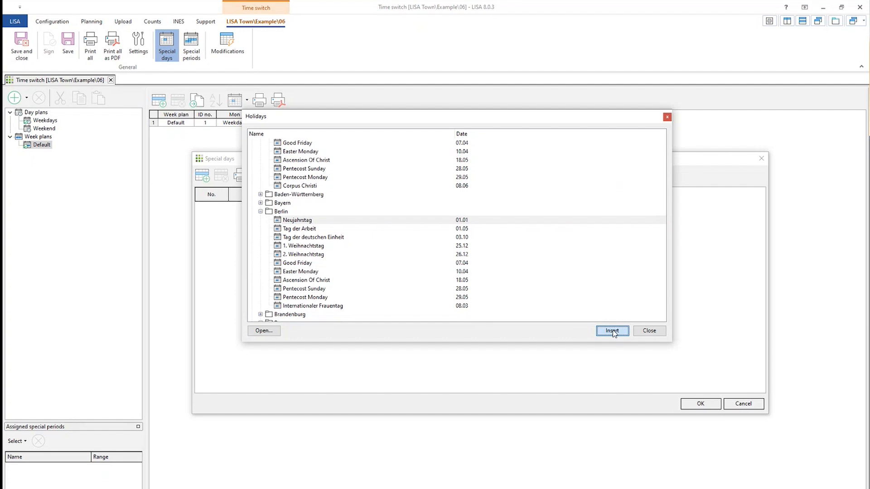
Insert Berlin's Tag der Arbeit, 1. Weihnachtstag and 2. Weihnachtstag as special days and close the holiday catalogue.
{"action": "left_click", "coordinate": [309, 228]}
{"action": "left_click", "coordinate": [613, 331]}
{"action": "left_click", "coordinate": [303, 245]}
{"action": "left_click", "coordinate": [612, 330]}
{"action": "left_click", "coordinate": [316, 254]}
{"action": "left_click", "coordinate": [613, 331]}
{"action": "left_click", "coordinate": [649, 330]}
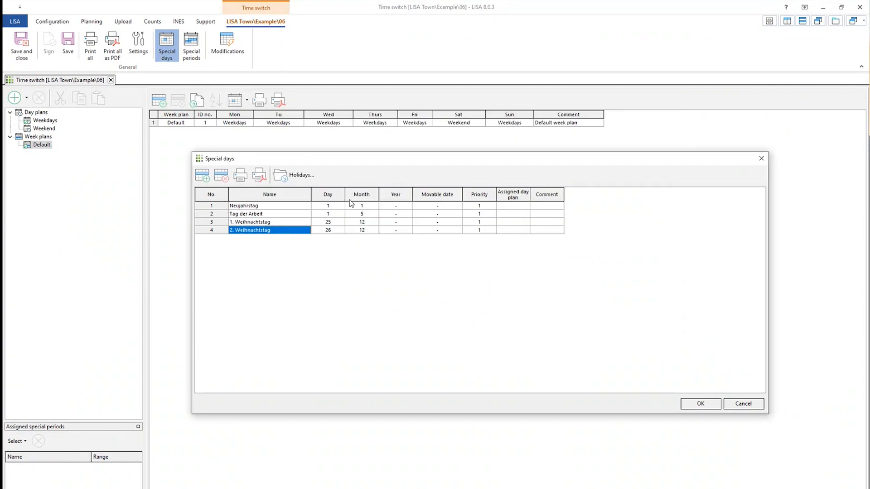
Assign the Weekend day plan to the special days Neujahrstag and Tag der Arbeit.
{"action": "left_click", "coordinate": [511, 207]}
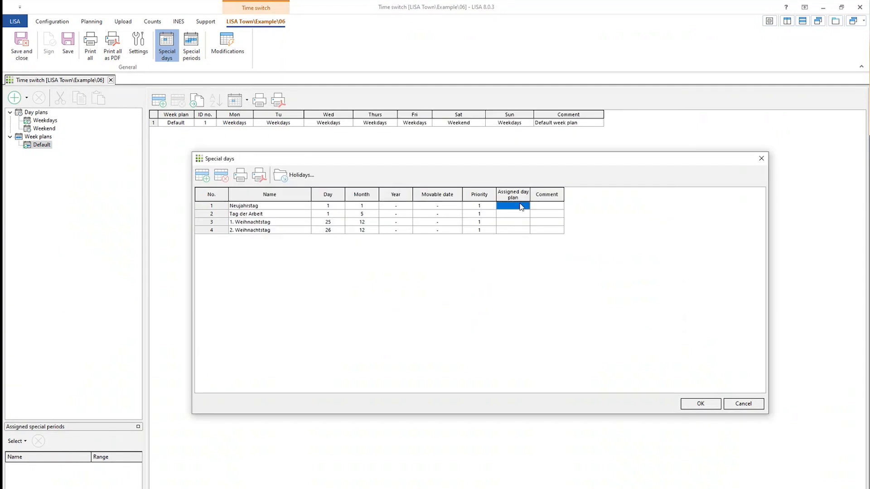
{"action": "left_click", "coordinate": [524, 206]}
{"action": "left_click", "coordinate": [509, 225]}
{"action": "left_click", "coordinate": [524, 214]}
{"action": "left_click", "coordinate": [524, 214]}
{"action": "left_click", "coordinate": [509, 232]}
Assign the Weekend day plan to 1. Weihnachtstag and 2. Weihnachtstag and accept the special days.
{"action": "left_click", "coordinate": [525, 222]}
{"action": "left_click", "coordinate": [525, 222]}
{"action": "left_click", "coordinate": [522, 241]}
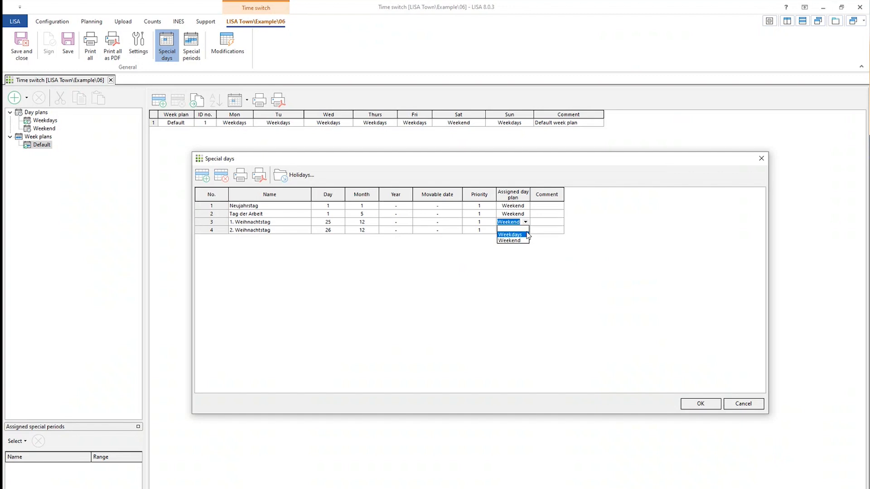
{"action": "left_click", "coordinate": [525, 230]}
{"action": "left_click", "coordinate": [525, 230]}
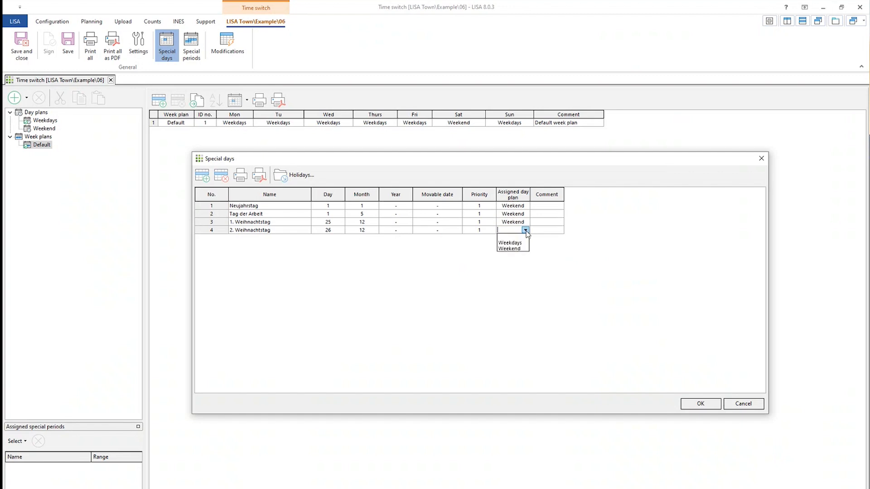
{"action": "left_click", "coordinate": [516, 249]}
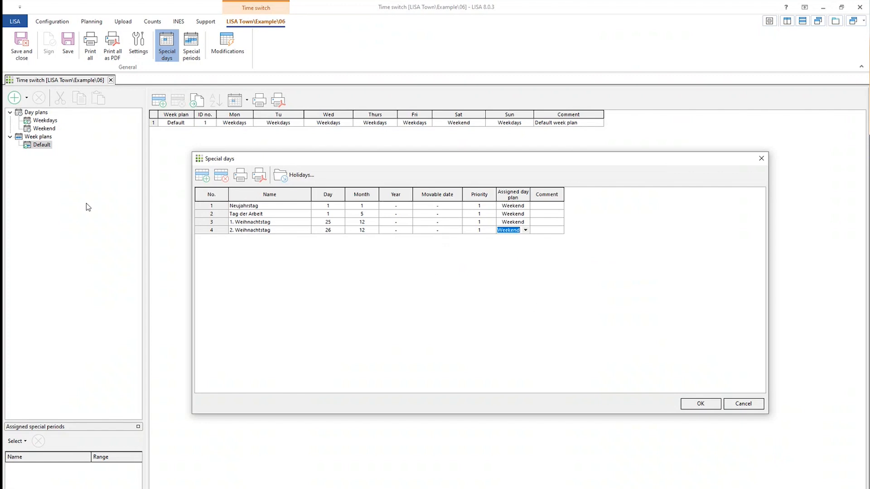
{"action": "left_click", "coordinate": [701, 403]}
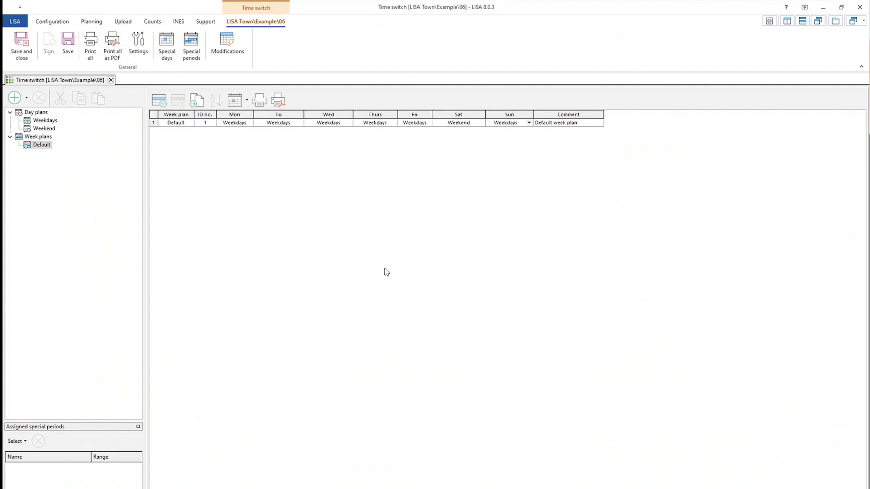
Save and close the time switch of Example 06, confirming that the data is saved as it is.
{"action": "left_click", "coordinate": [29, 57]}
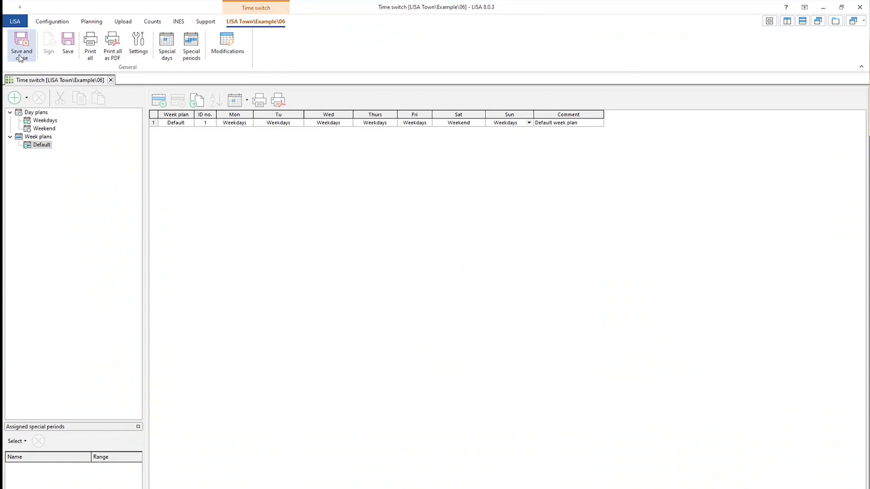
{"action": "left_click", "coordinate": [20, 57]}
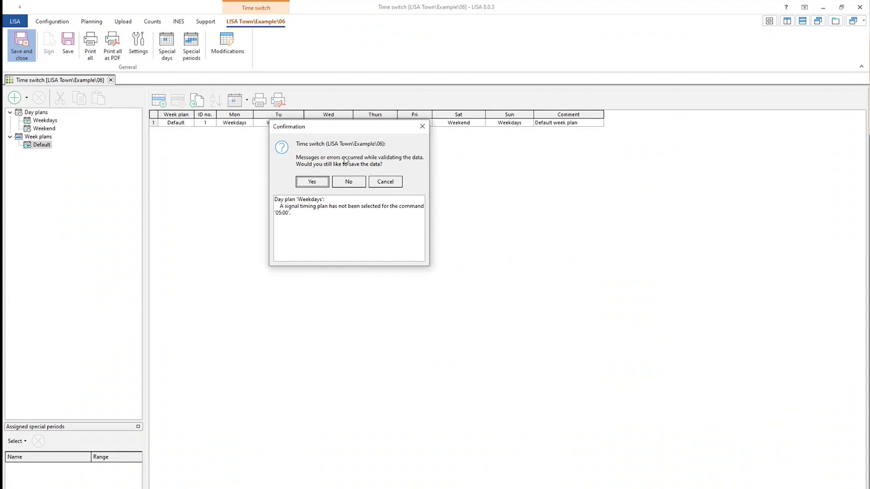
{"action": "left_click", "coordinate": [312, 182]}
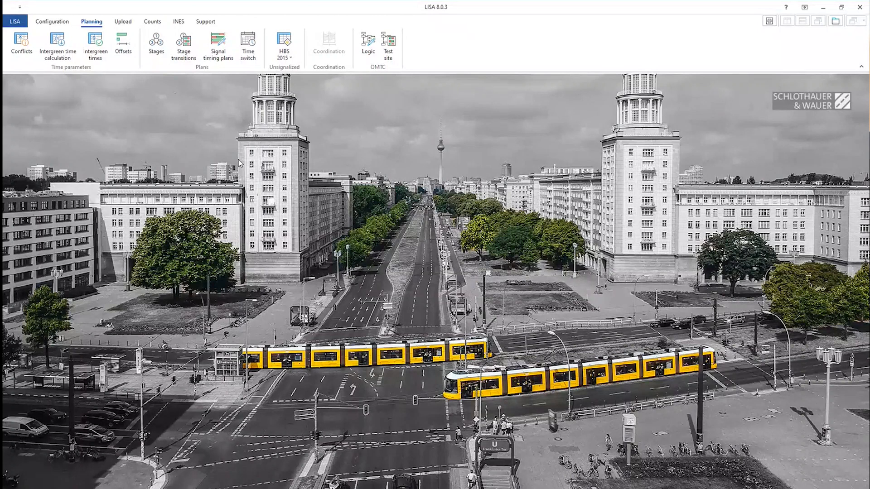
Review the signal groups table of Example 06 and close it.
{"action": "left_click", "coordinate": [60, 24]}
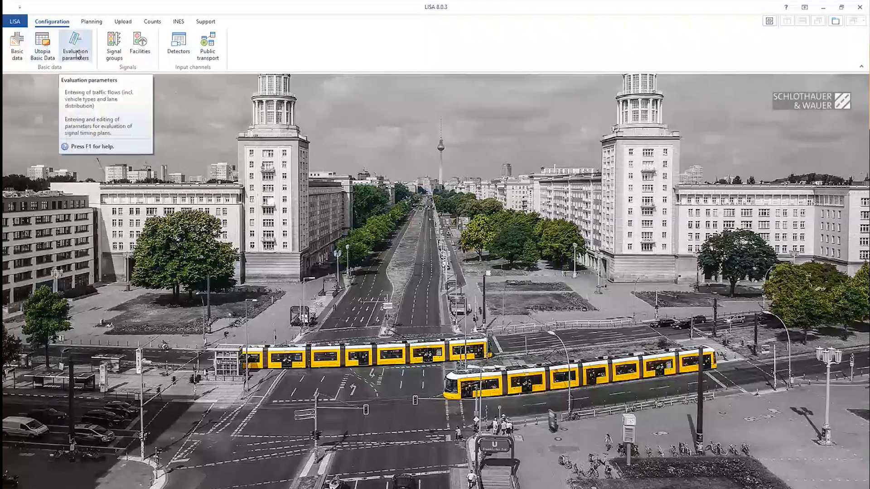
{"action": "left_click", "coordinate": [115, 51]}
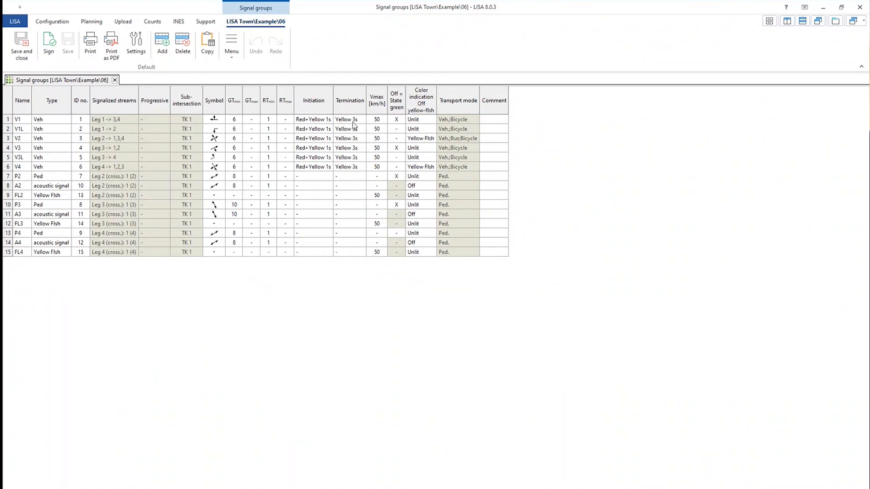
{"action": "left_click", "coordinate": [115, 81]}
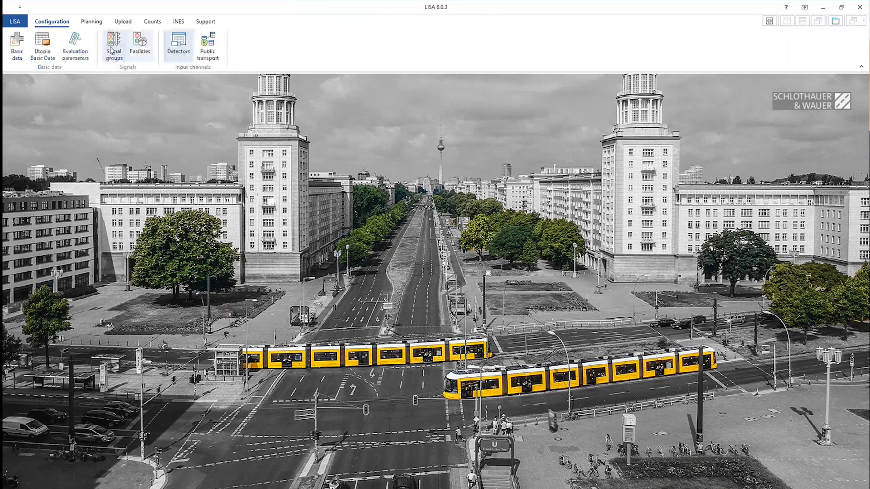
Review Example 06's conflict matrix, intergreen time calculation and intergreen matrix, closing each one.
{"action": "left_click", "coordinate": [92, 22]}
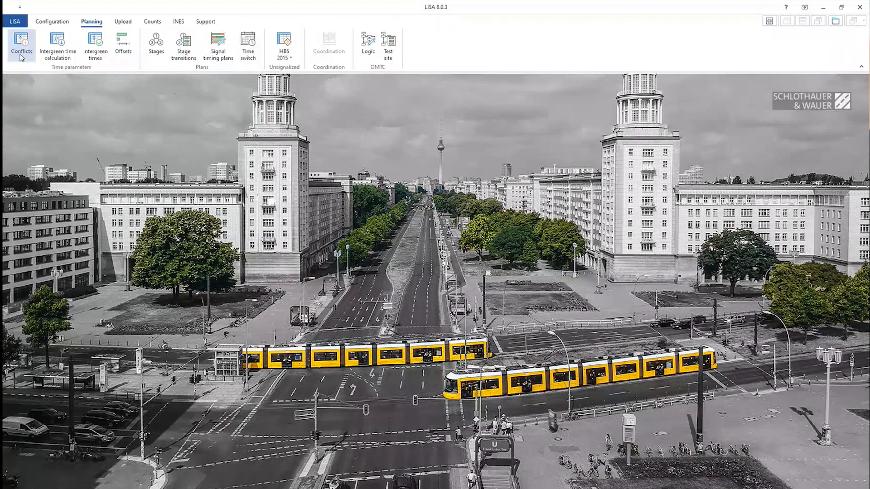
{"action": "left_click", "coordinate": [23, 43]}
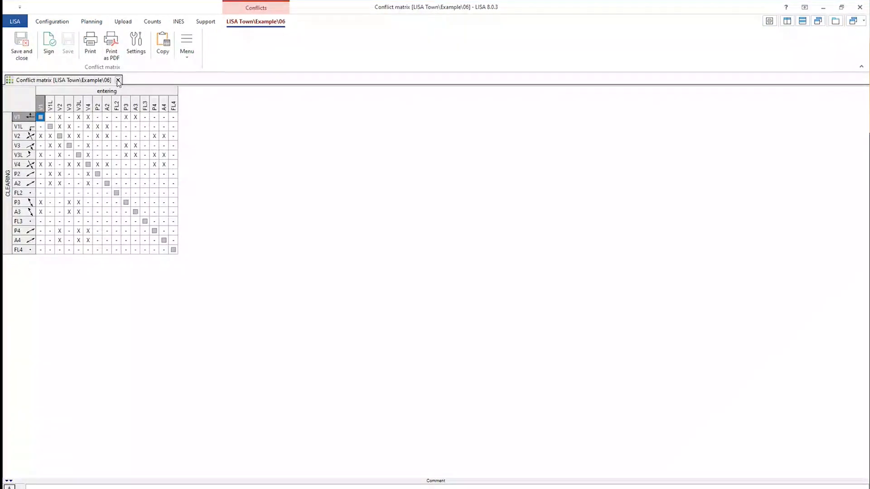
{"action": "left_click", "coordinate": [118, 80]}
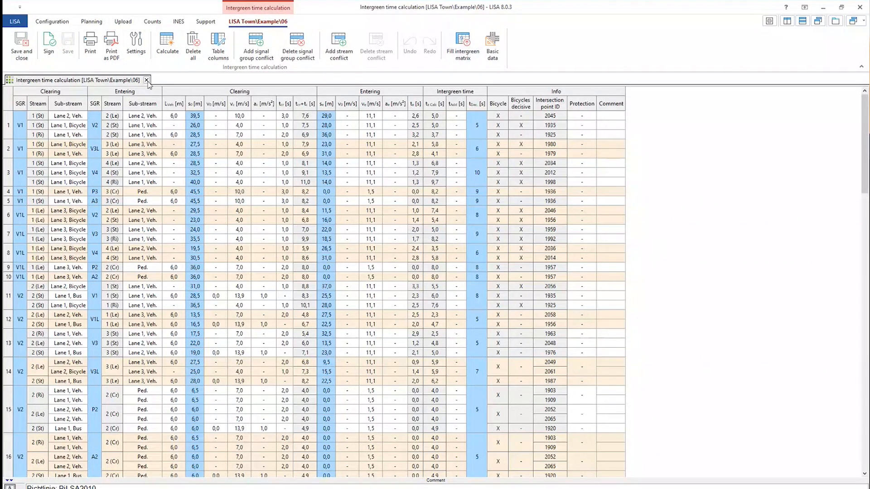
{"action": "left_click", "coordinate": [146, 80]}
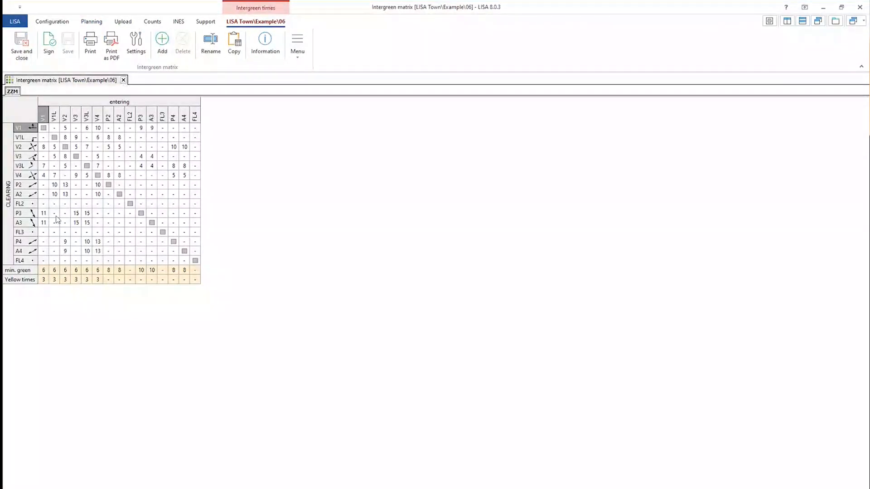
{"action": "left_click", "coordinate": [123, 80]}
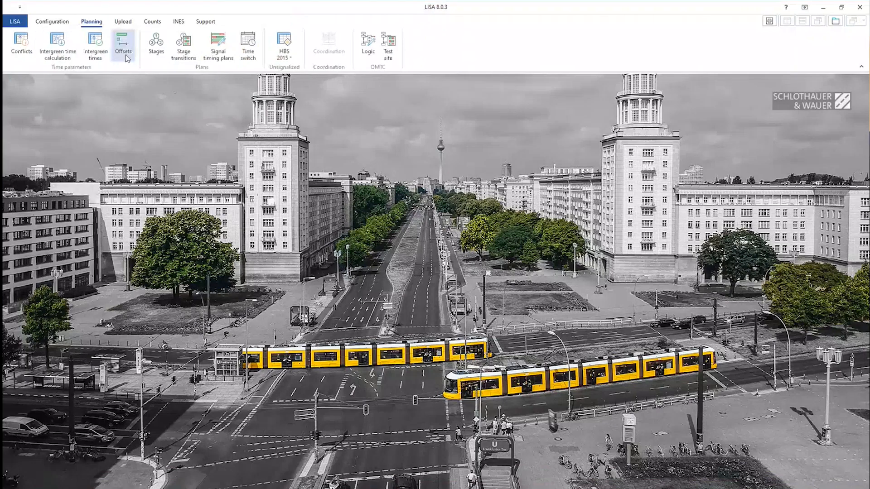
Review Example 06's offset conditions for the beginning and end of green and close them.
{"action": "left_click", "coordinate": [123, 45]}
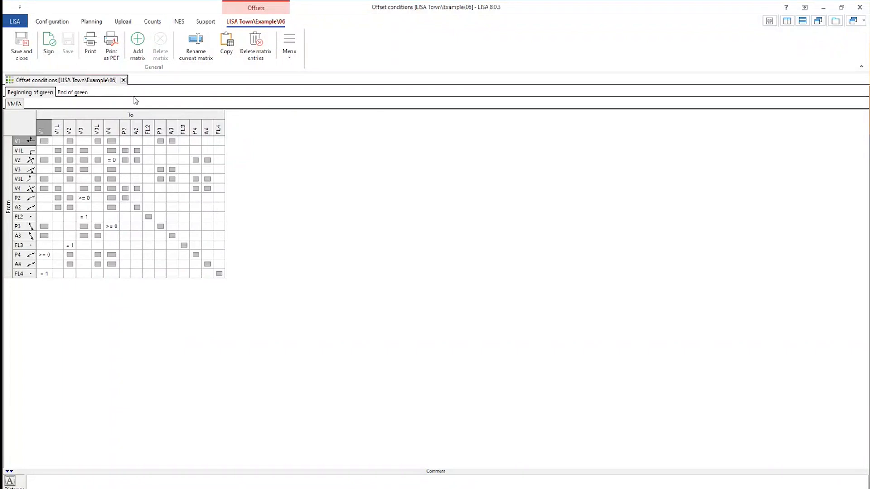
{"action": "left_click", "coordinate": [80, 94]}
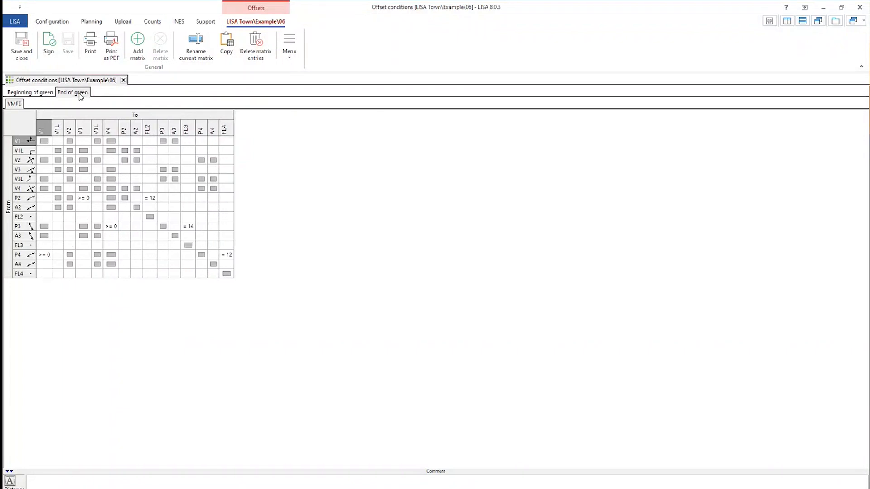
{"action": "left_click", "coordinate": [123, 80]}
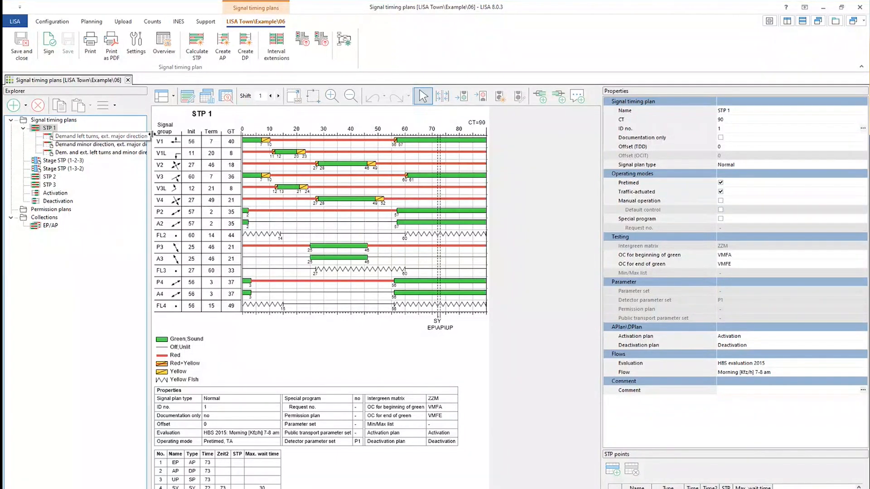
Review the options of the automatic signal timing plan calculation based on the Morning [Kfz/h] 7-8 am flow for STP 1.
{"action": "left_click", "coordinate": [202, 55]}
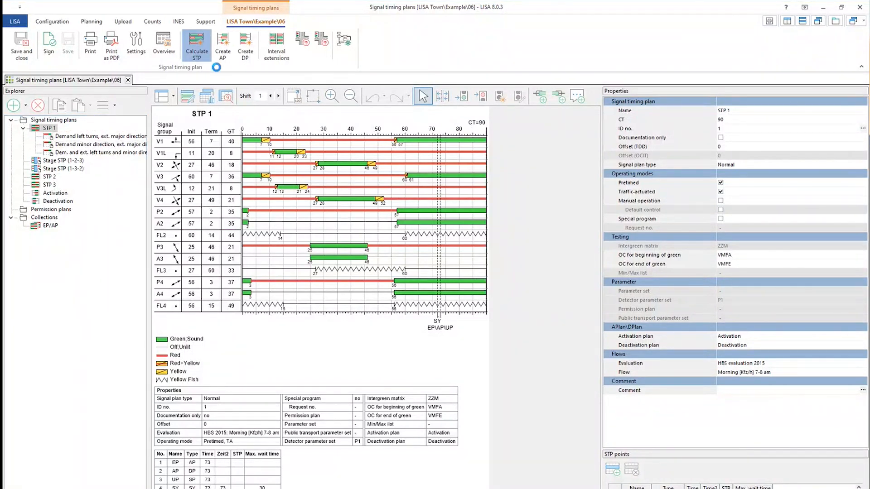
{"action": "left_click", "coordinate": [204, 161]}
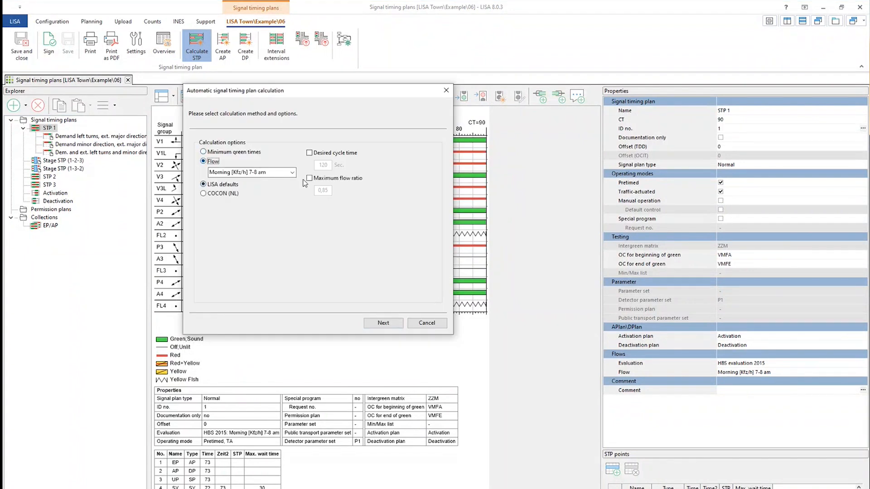
{"action": "left_click", "coordinate": [384, 323]}
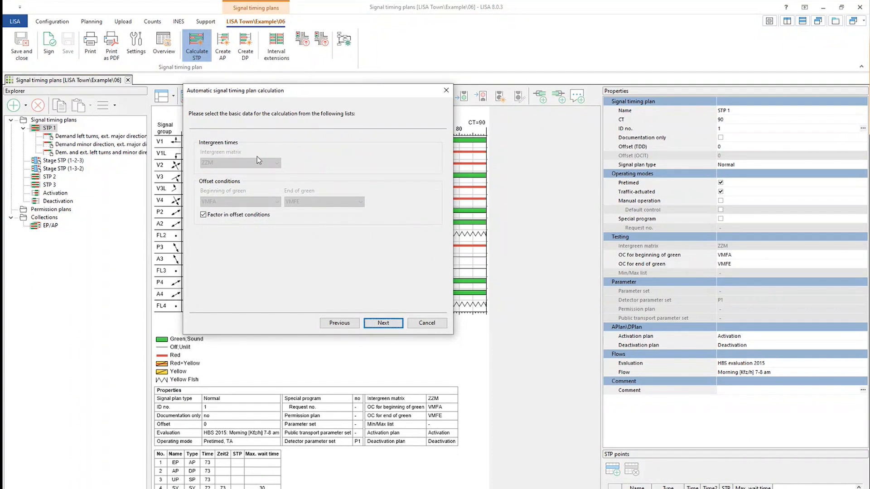
{"action": "left_click", "coordinate": [376, 324]}
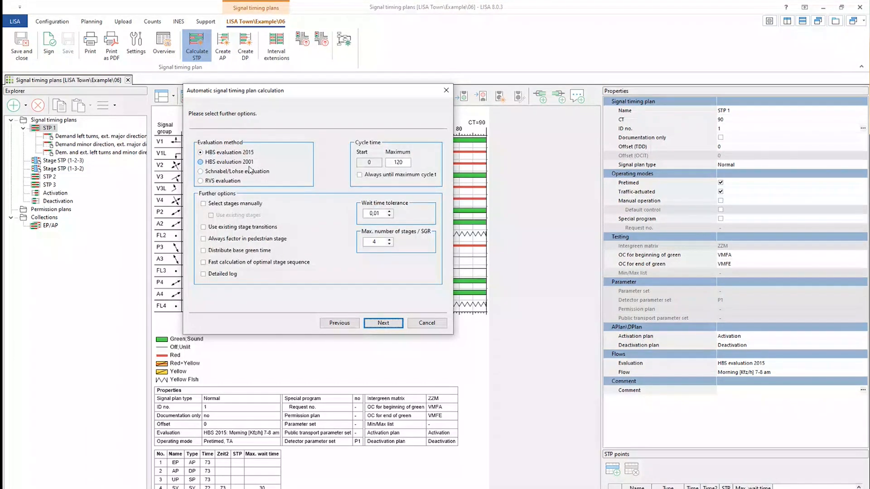
{"action": "left_click", "coordinate": [390, 324]}
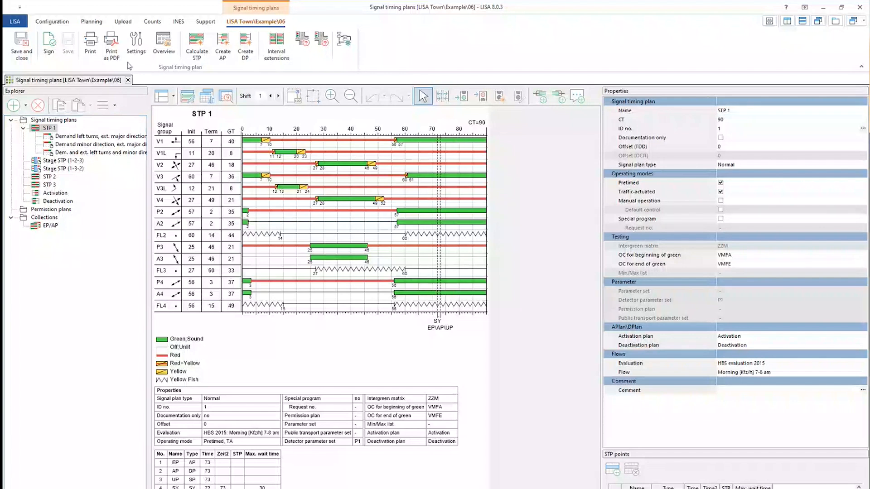
Add the Flow ratio - graphic column to the display columns of STP 1.
{"action": "left_click", "coordinate": [138, 51]}
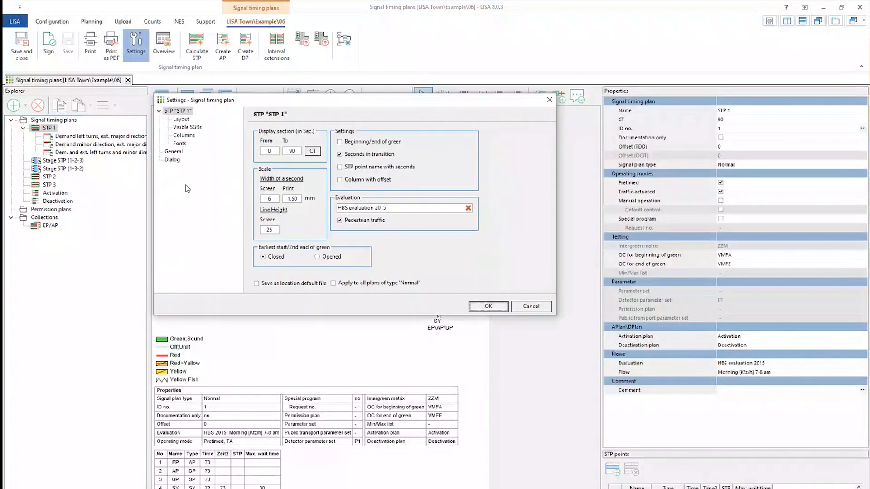
{"action": "left_click", "coordinate": [183, 136]}
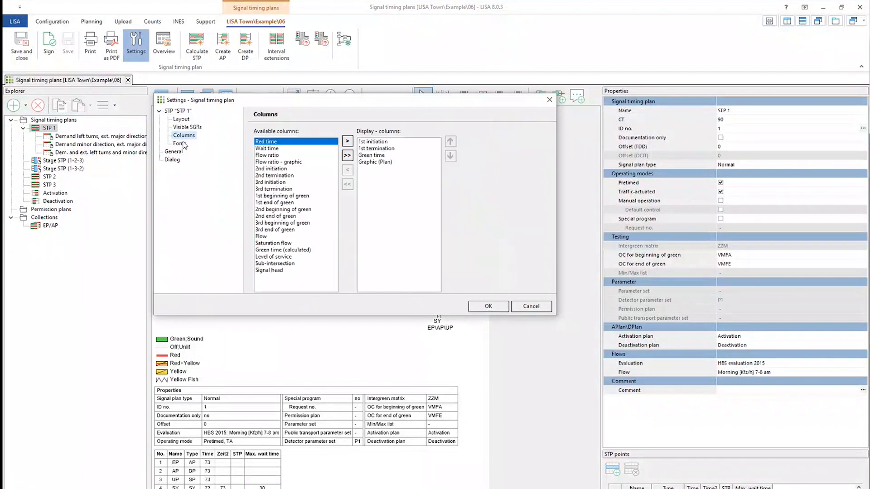
{"action": "left_click", "coordinate": [551, 100]}
{"action": "left_click", "coordinate": [136, 44]}
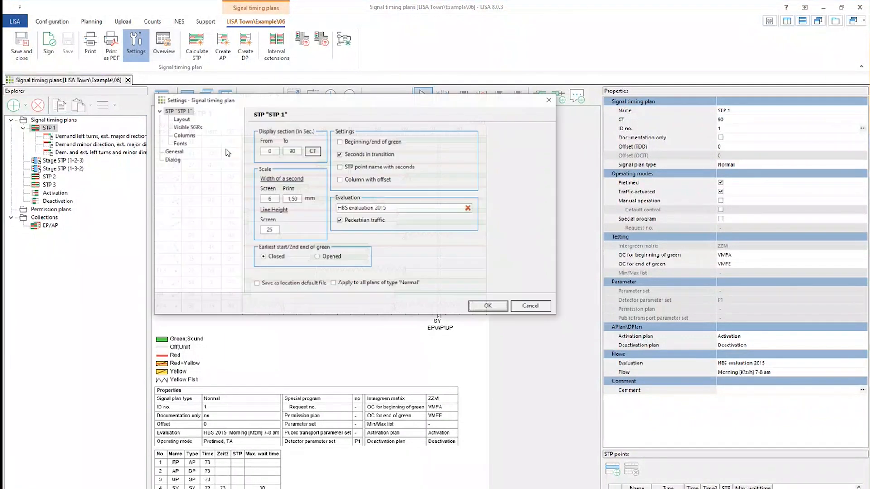
{"action": "left_click", "coordinate": [184, 136]}
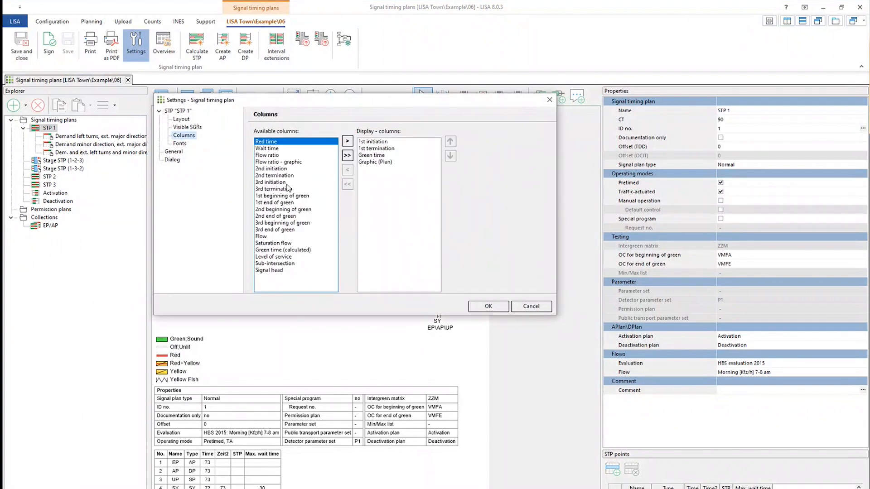
{"action": "left_click", "coordinate": [288, 163]}
{"action": "left_click", "coordinate": [348, 142]}
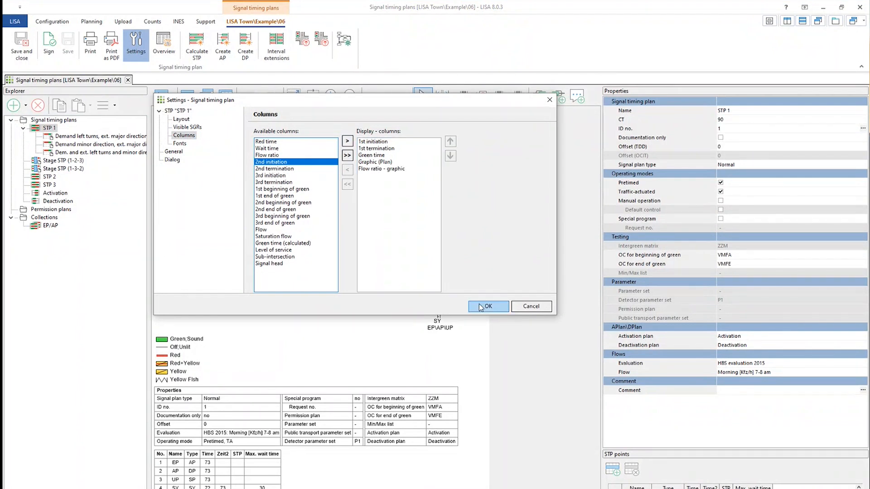
{"action": "left_click", "coordinate": [481, 308]}
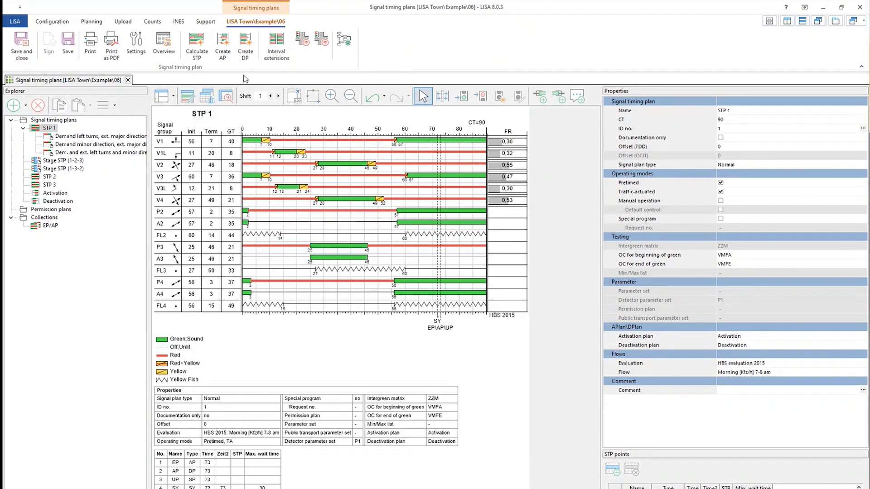
Replace the Flow ratio - graphic column of STP 1 with the Level of service column.
{"action": "left_click", "coordinate": [130, 54]}
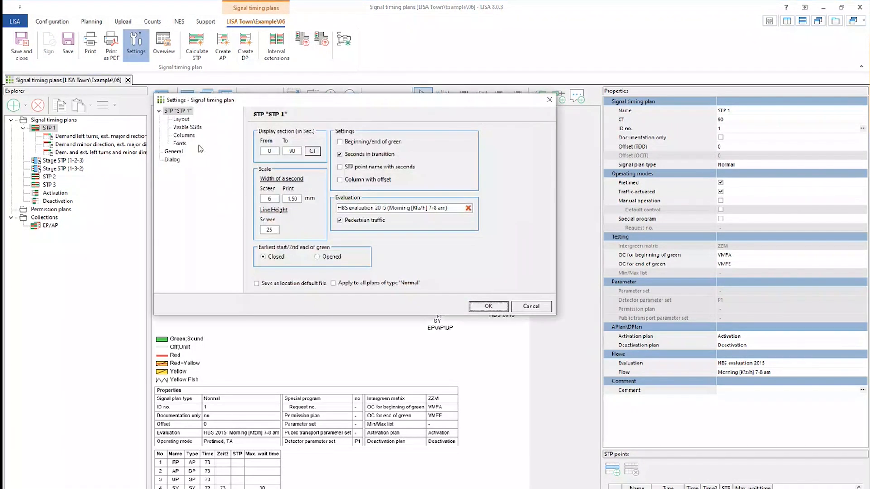
{"action": "left_click", "coordinate": [184, 135]}
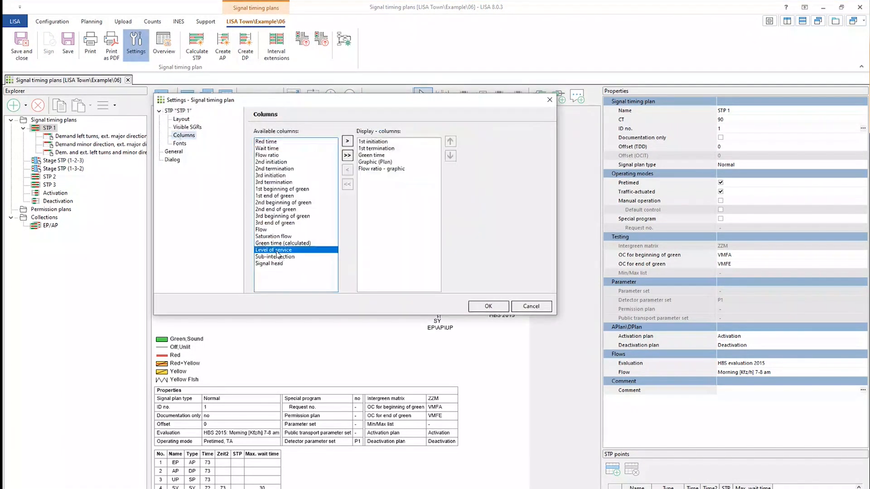
{"action": "left_click", "coordinate": [347, 142]}
{"action": "left_click", "coordinate": [382, 168]}
{"action": "left_click", "coordinate": [347, 169]}
{"action": "left_click", "coordinate": [474, 304]}
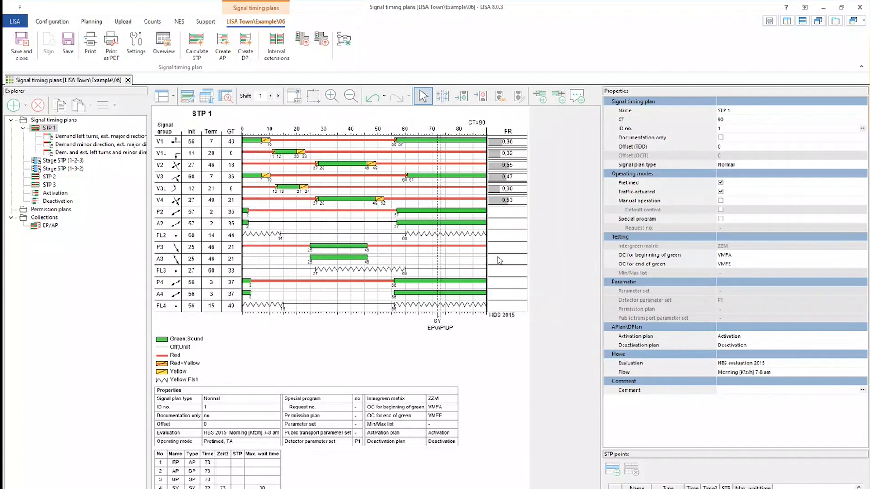
Examine the level of service of signal groups V1 and V3 in STP 1 and on the intersection diagram.
{"action": "left_click", "coordinate": [495, 144]}
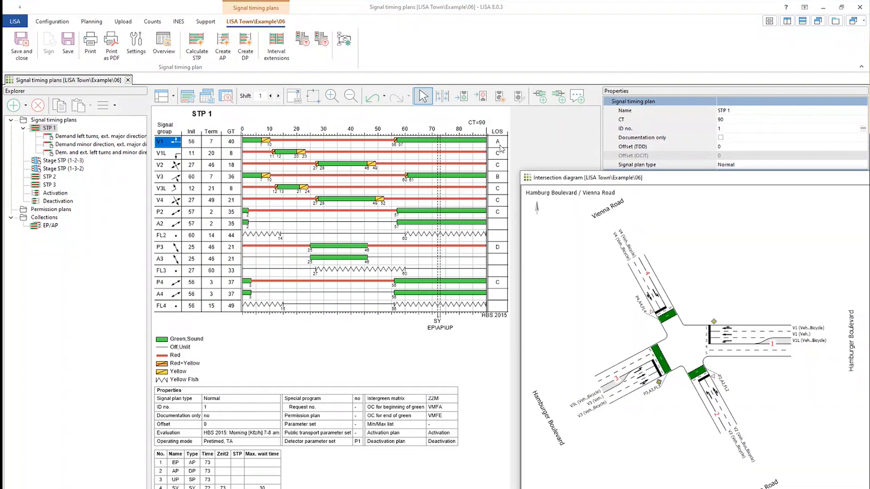
{"action": "left_click", "coordinate": [497, 177]}
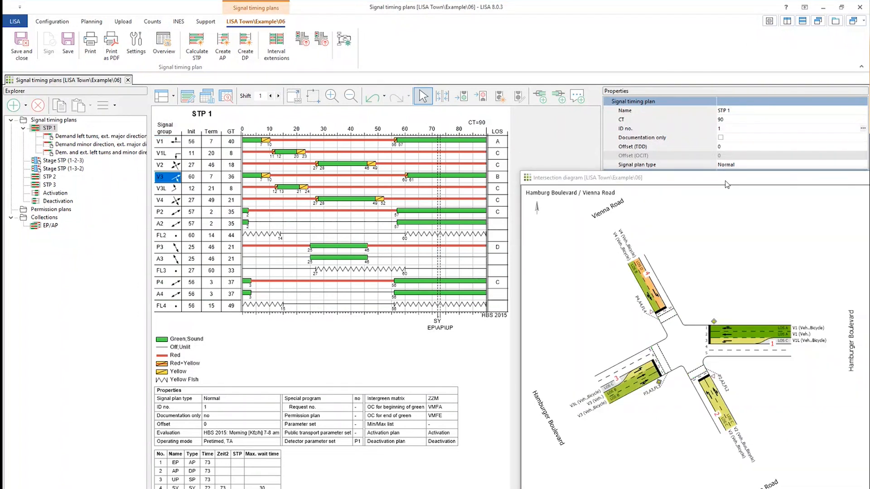
{"action": "left_click_drag", "start_coordinate": [727, 184], "coordinate": [574, 151]}
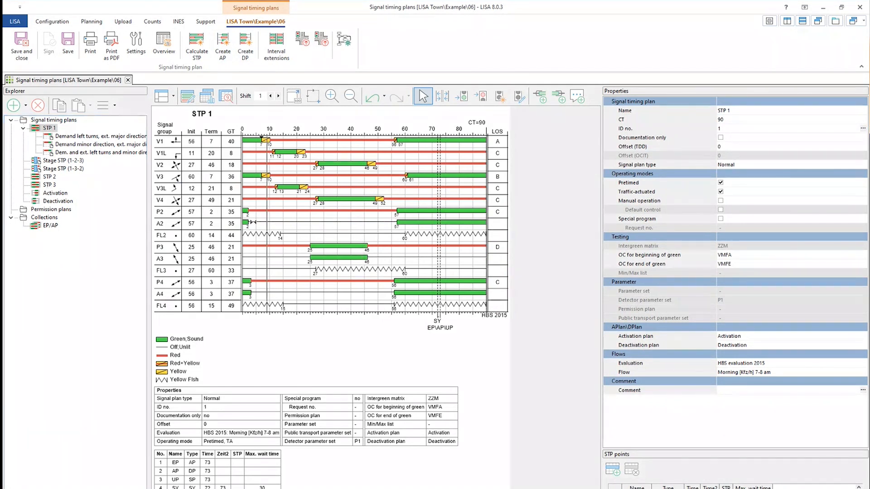
Close the signal timing plans of Example 06 without saving the changed data.
{"action": "left_click", "coordinate": [128, 81]}
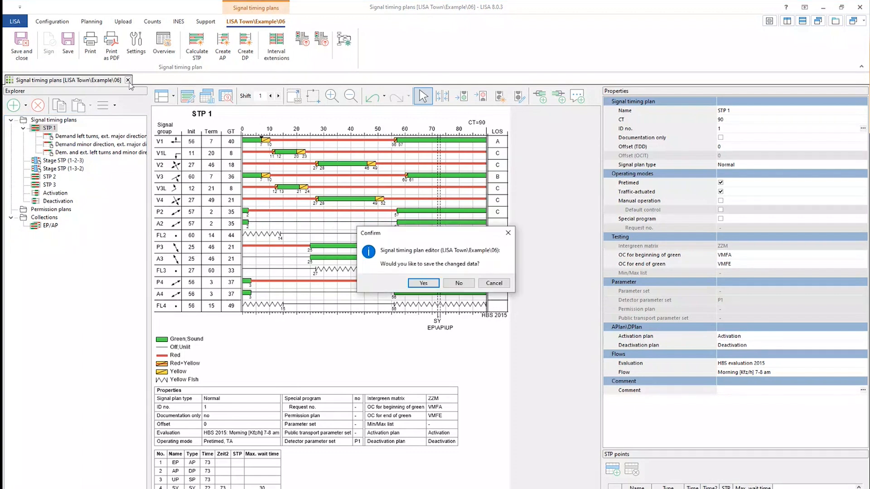
{"action": "left_click", "coordinate": [464, 287]}
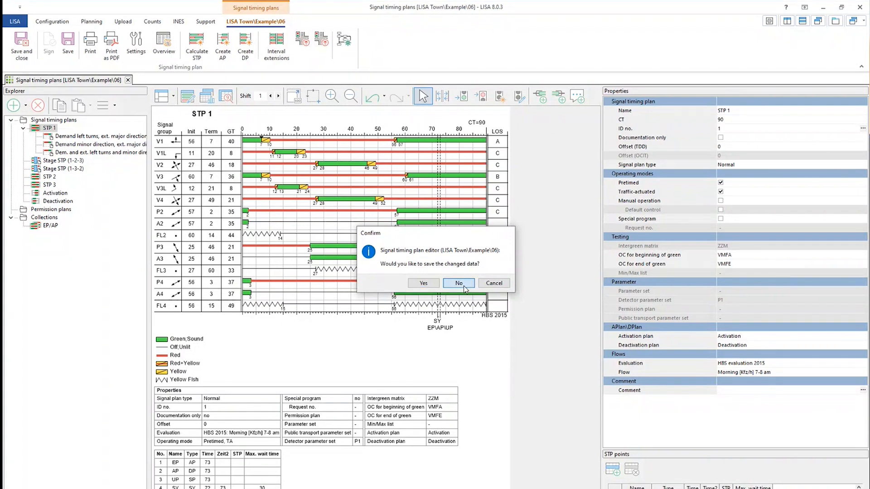
{"action": "left_click", "coordinate": [459, 283]}
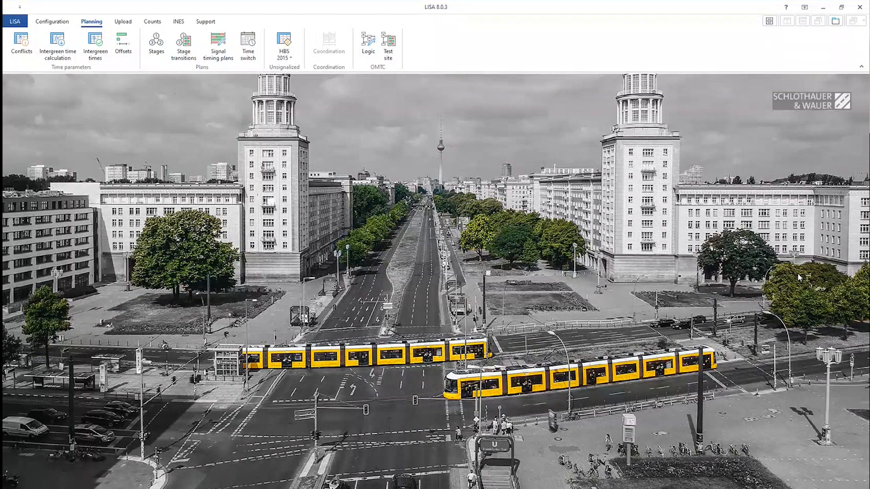
Open the control logic of Example 13 and enlarge the Explorer area so all its entries fit.
{"action": "left_click", "coordinate": [125, 24]}
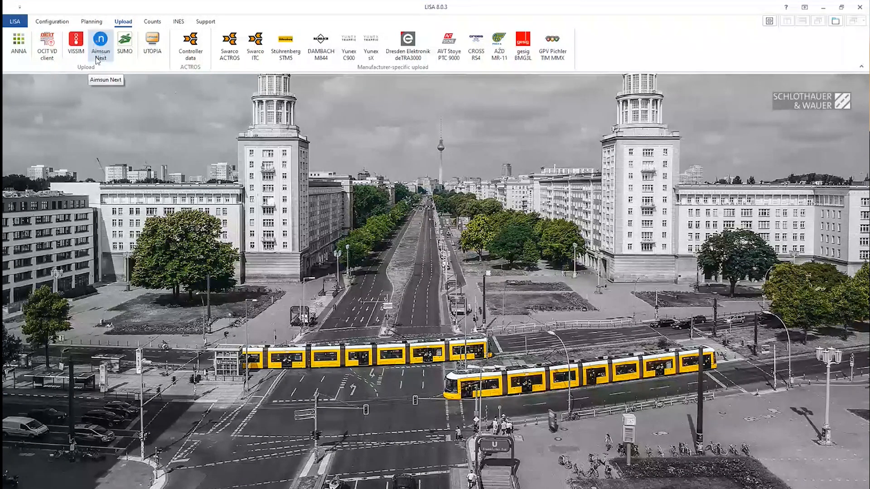
{"action": "left_click", "coordinate": [92, 22]}
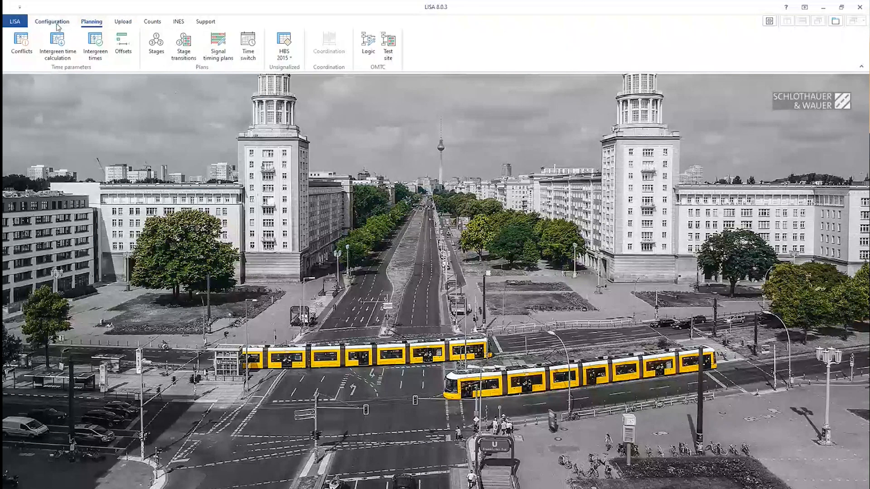
{"action": "left_click", "coordinate": [376, 56]}
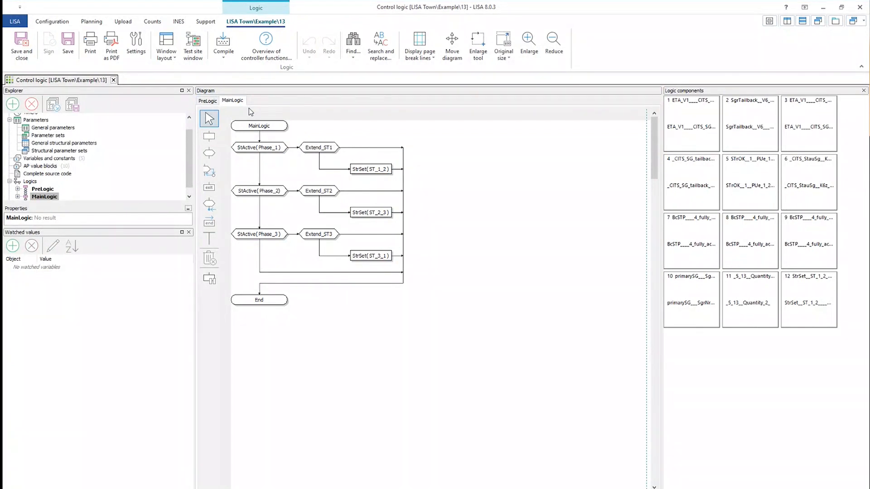
{"action": "left_click_drag", "start_coordinate": [79, 228], "coordinate": [84, 317]}
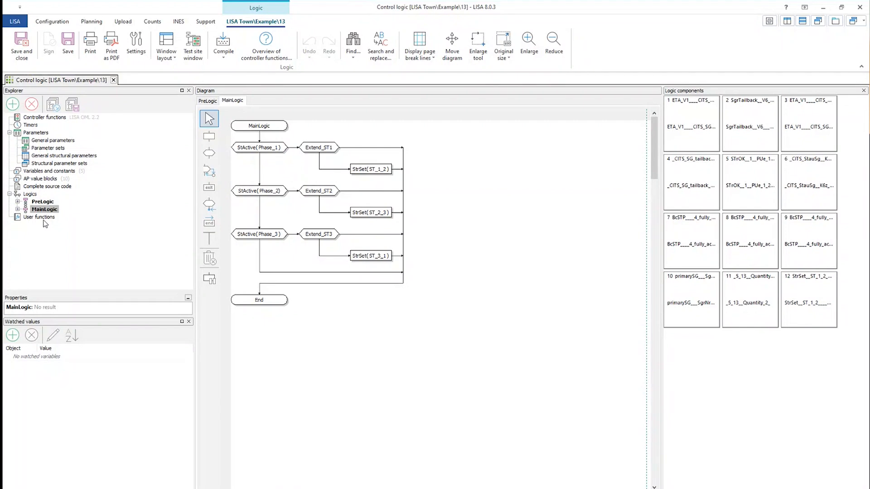
Look up the syntax, arguments and result type of the StActive stage function in the controller function reference.
{"action": "left_click", "coordinate": [271, 55]}
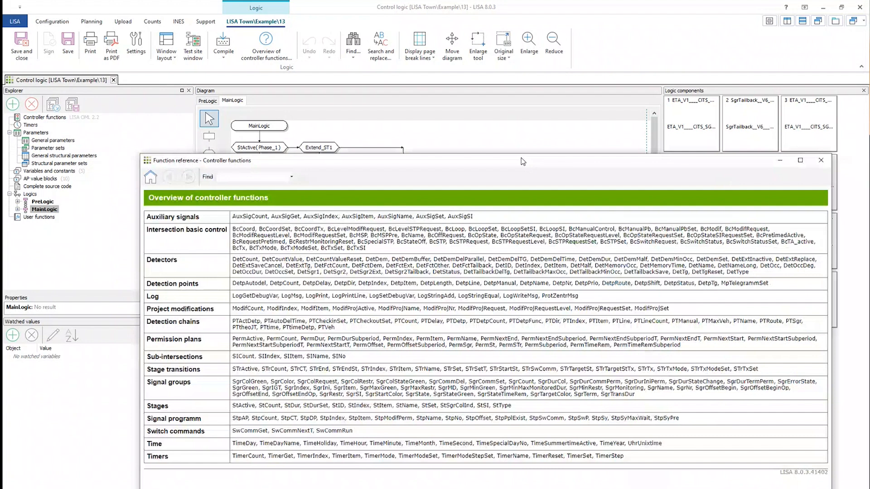
{"action": "left_click_drag", "start_coordinate": [523, 161], "coordinate": [504, 100]}
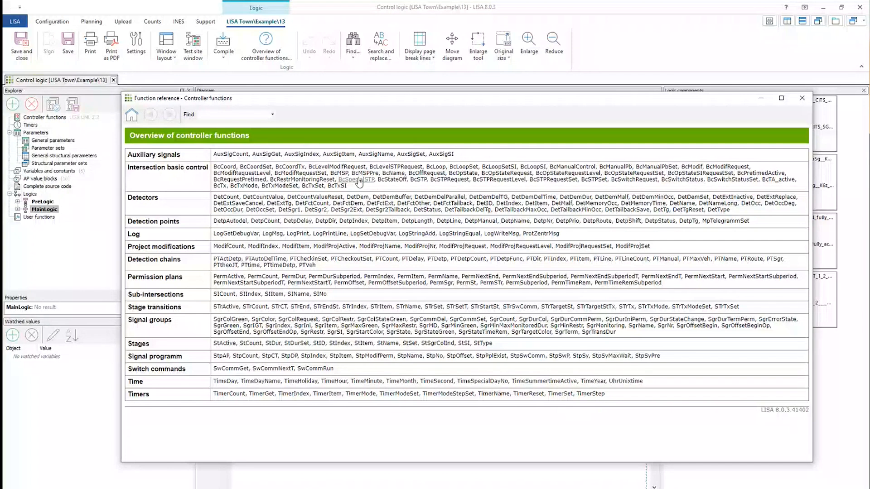
{"action": "left_click", "coordinate": [225, 344]}
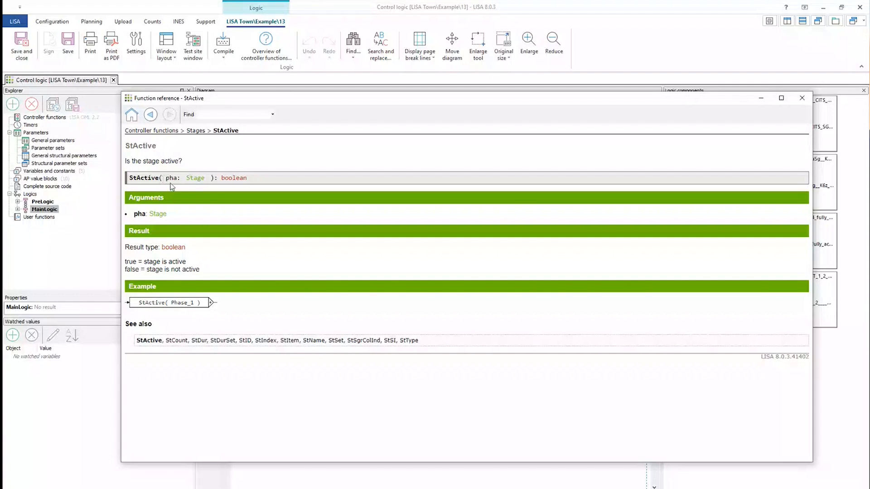
{"action": "left_click", "coordinate": [802, 98]}
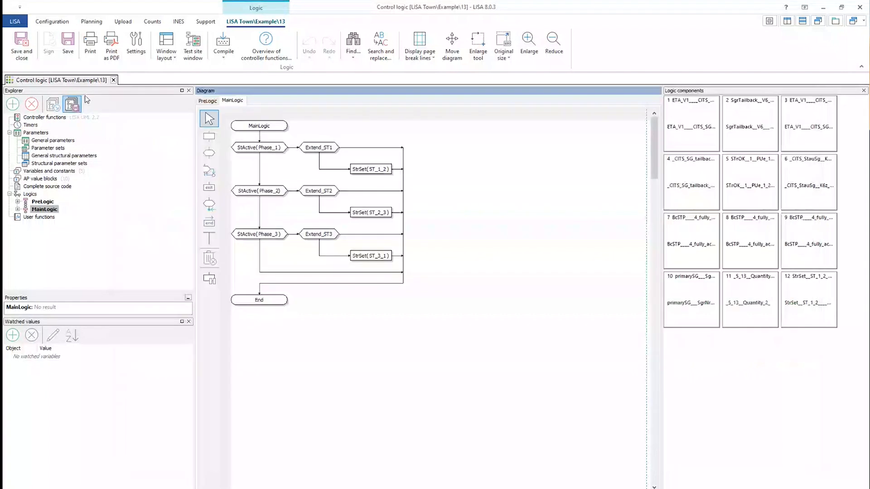
Close the control logic of Example 13 without saving the changes and open its stage configuration.
{"action": "left_click", "coordinate": [113, 80]}
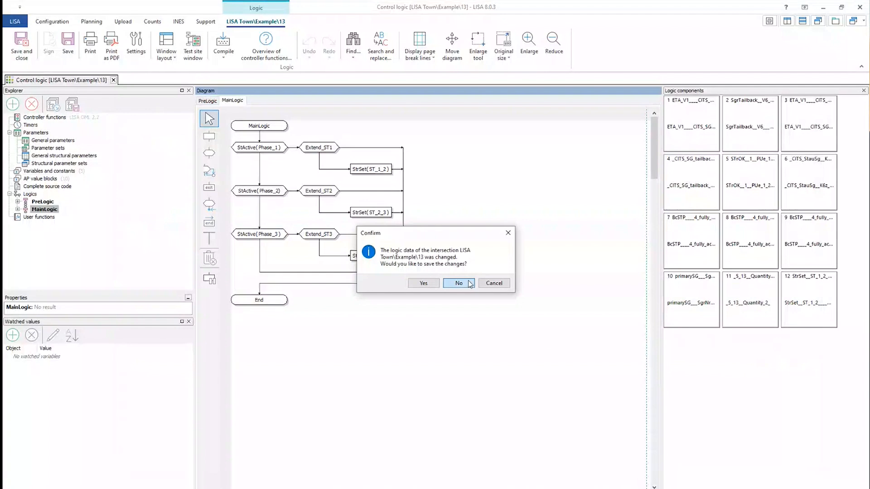
{"action": "left_click", "coordinate": [470, 284]}
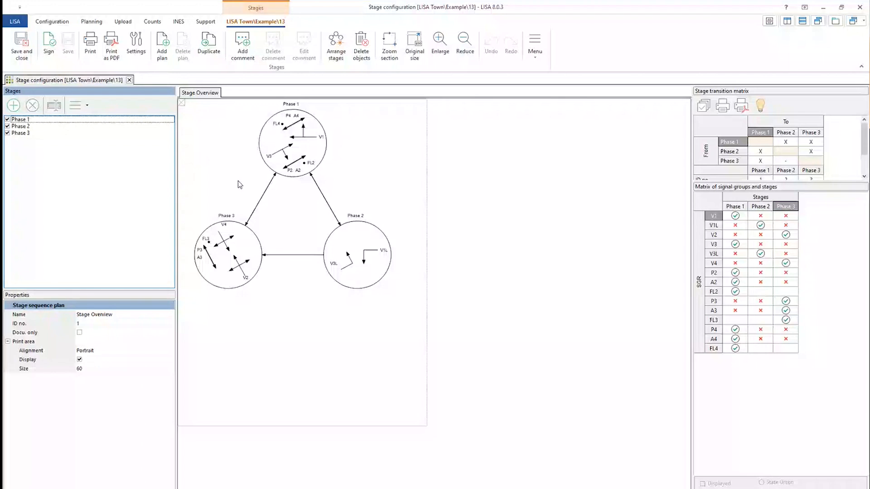
Delete the existing stages Phase 1, Phase 2 and Phase 3 from the stage configuration.
{"action": "left_click", "coordinate": [30, 120]}
{"action": "left_click", "coordinate": [32, 105]}
{"action": "left_click", "coordinate": [32, 105]}
{"action": "left_click", "coordinate": [32, 105]}
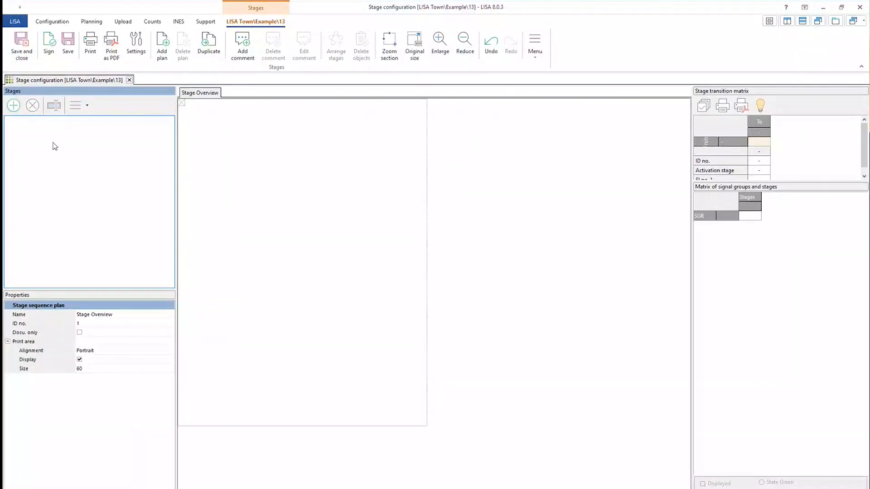
Add three new stages and arrange their circles in a triangle on the stage overview with Phase 1 at the apex.
{"action": "left_click", "coordinate": [13, 106]}
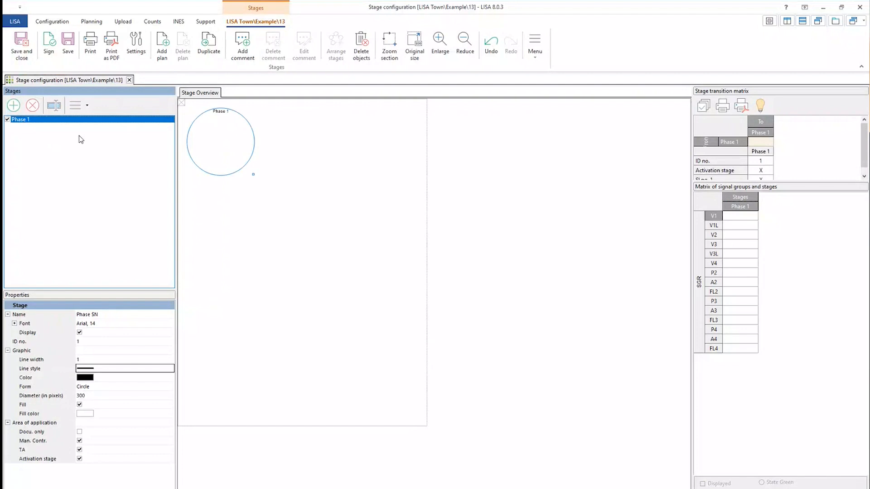
{"action": "left_click", "coordinate": [13, 105]}
{"action": "left_click", "coordinate": [14, 105]}
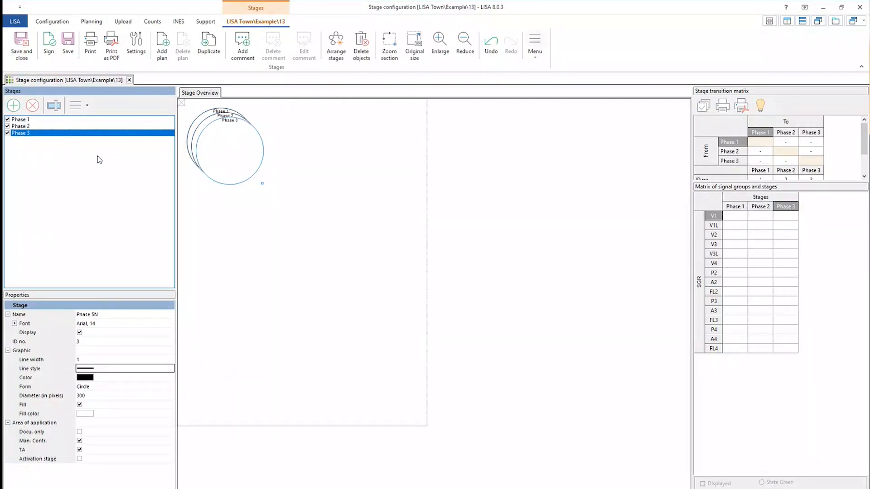
{"action": "left_click_drag", "start_coordinate": [198, 141], "coordinate": [340, 142]}
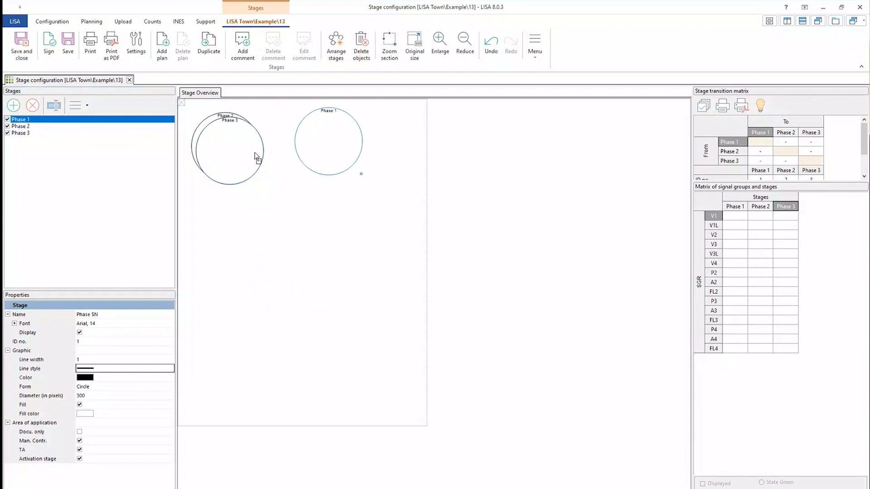
{"action": "left_click_drag", "start_coordinate": [248, 154], "coordinate": [272, 299]}
{"action": "left_click_drag", "start_coordinate": [252, 174], "coordinate": [417, 299]}
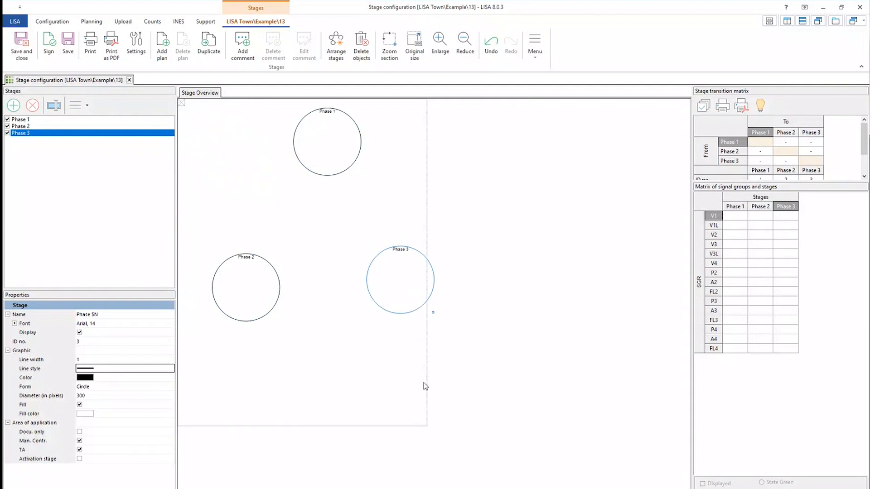
{"action": "left_click", "coordinate": [424, 384]}
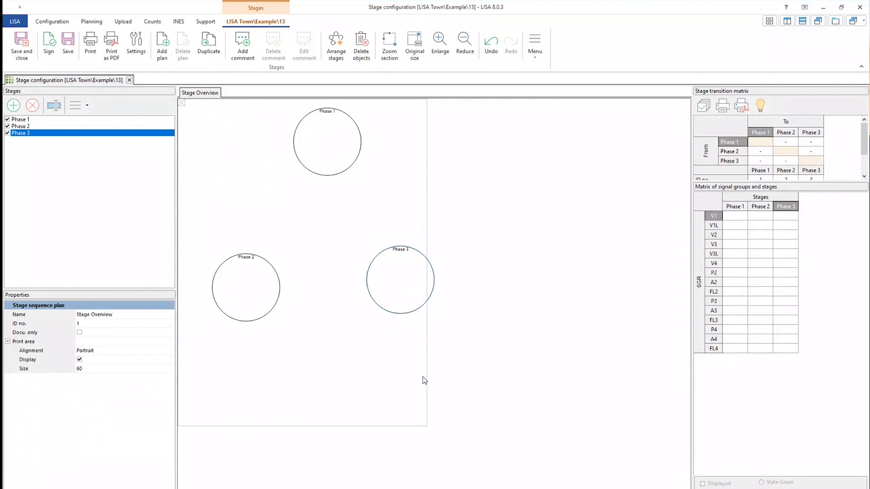
Give signal groups V1, V3, P2, A2 and FL2 green in Phase 1, shifting the V1 symbol slightly inward.
{"action": "left_click", "coordinate": [327, 161]}
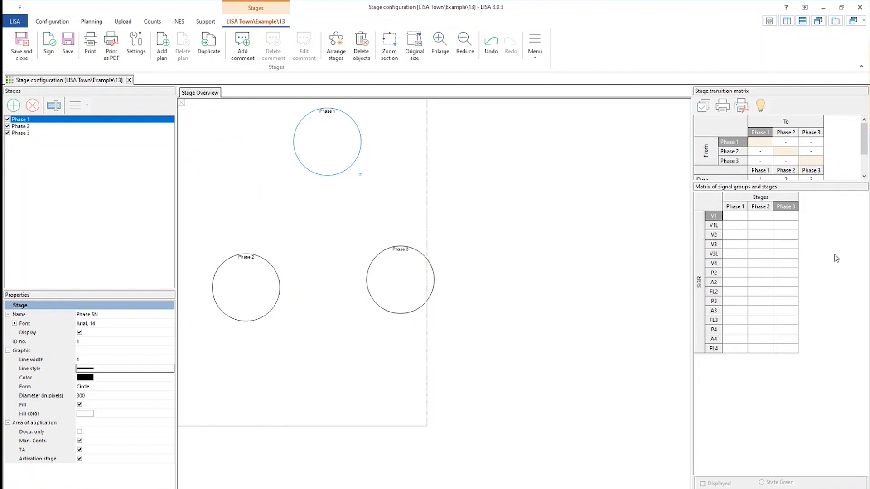
{"action": "left_click", "coordinate": [734, 217]}
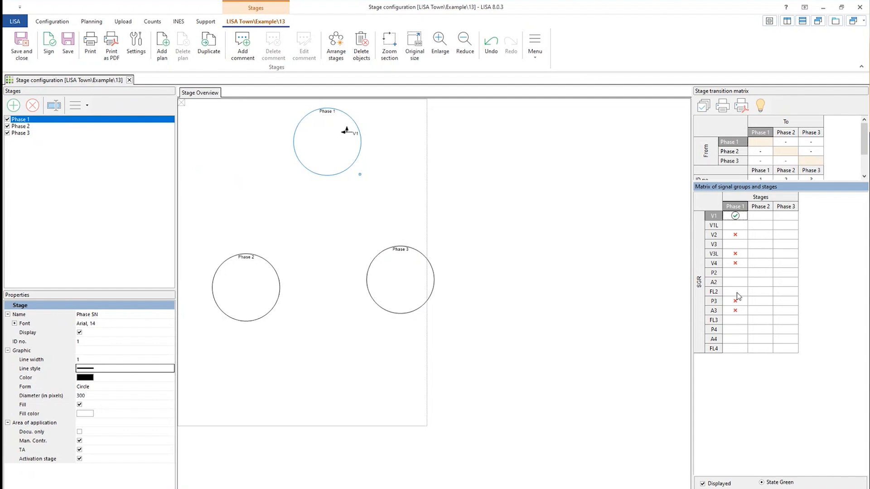
{"action": "left_click_drag", "start_coordinate": [345, 134], "coordinate": [342, 136]}
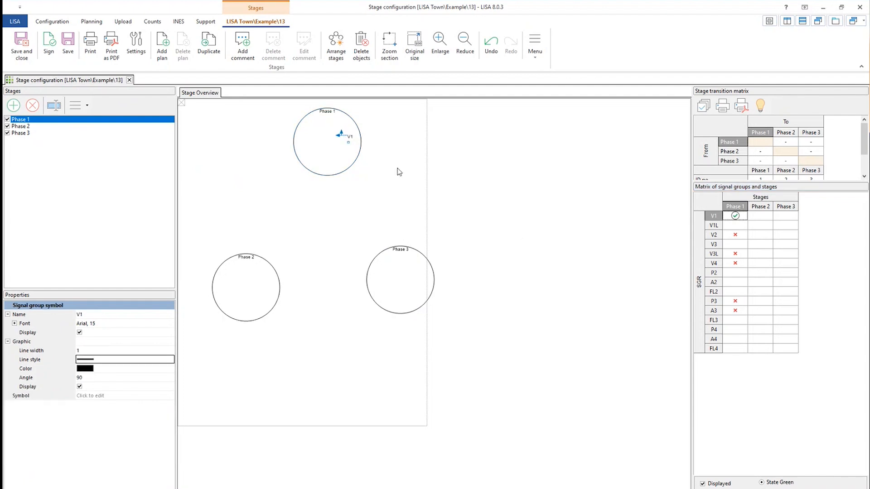
{"action": "left_click", "coordinate": [736, 245]}
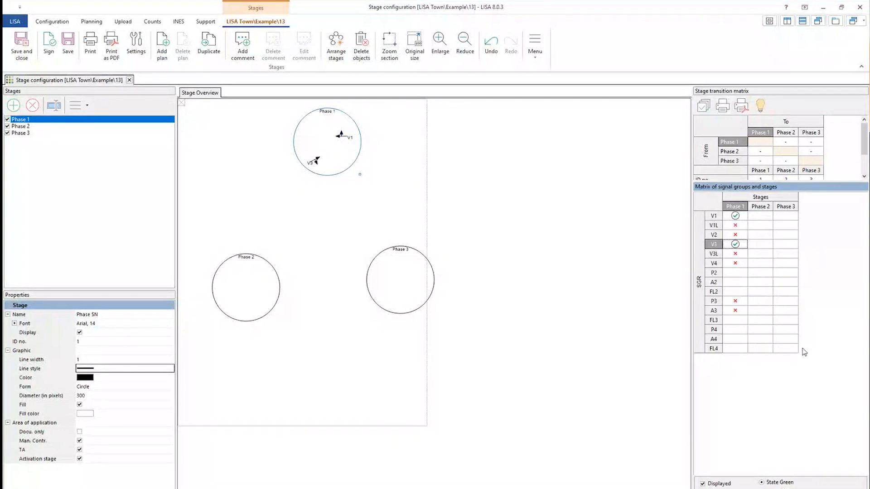
{"action": "left_click", "coordinate": [736, 276]}
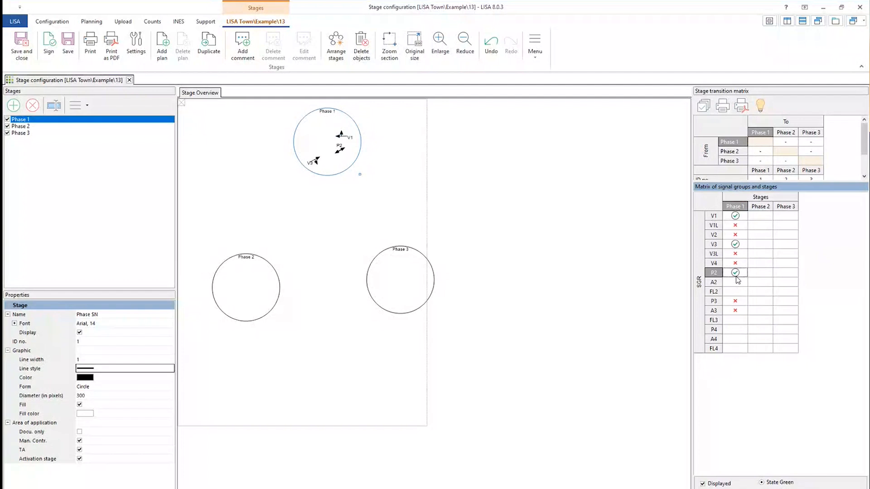
{"action": "left_click", "coordinate": [738, 282]}
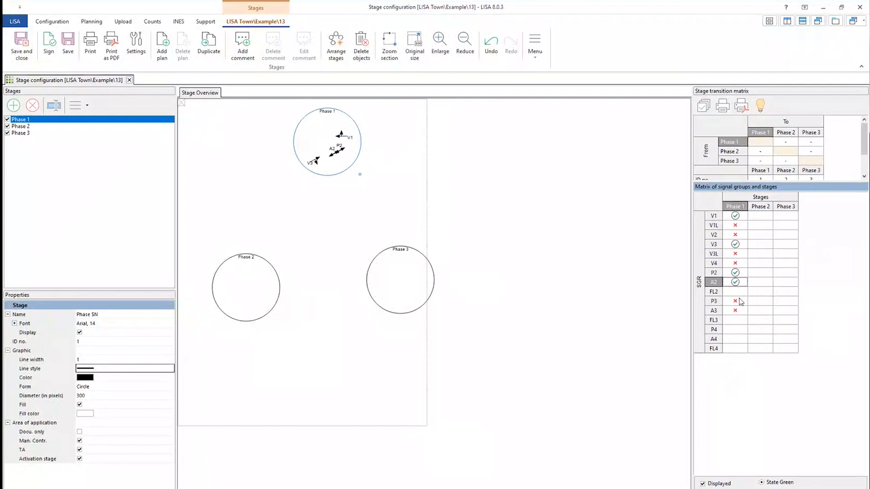
{"action": "left_click", "coordinate": [737, 291]}
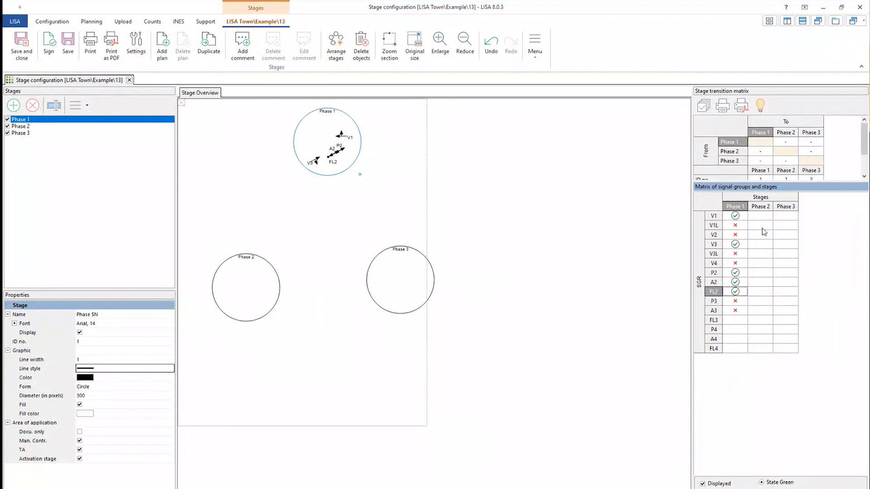
Give signal groups V3L and V1L green in Phase 2, and swap the Phase 2 and Phase 3 circles on the overview.
{"action": "left_click", "coordinate": [758, 254]}
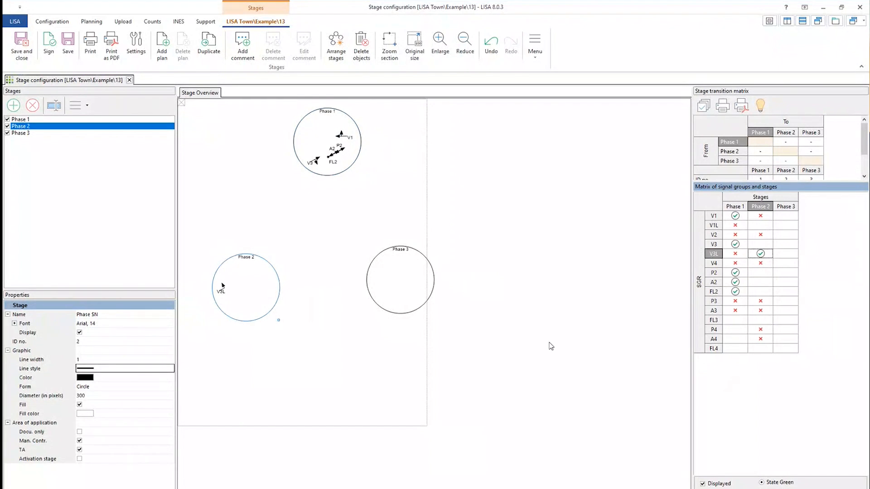
{"action": "left_click_drag", "start_coordinate": [254, 292], "coordinate": [463, 275]}
{"action": "left_click_drag", "start_coordinate": [398, 282], "coordinate": [258, 294]}
{"action": "left_click_drag", "start_coordinate": [448, 281], "coordinate": [376, 302]}
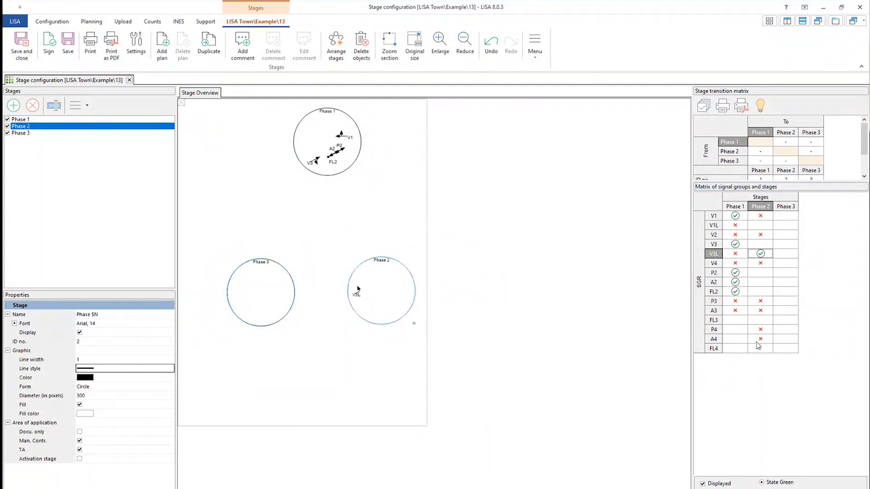
{"action": "left_click", "coordinate": [760, 225]}
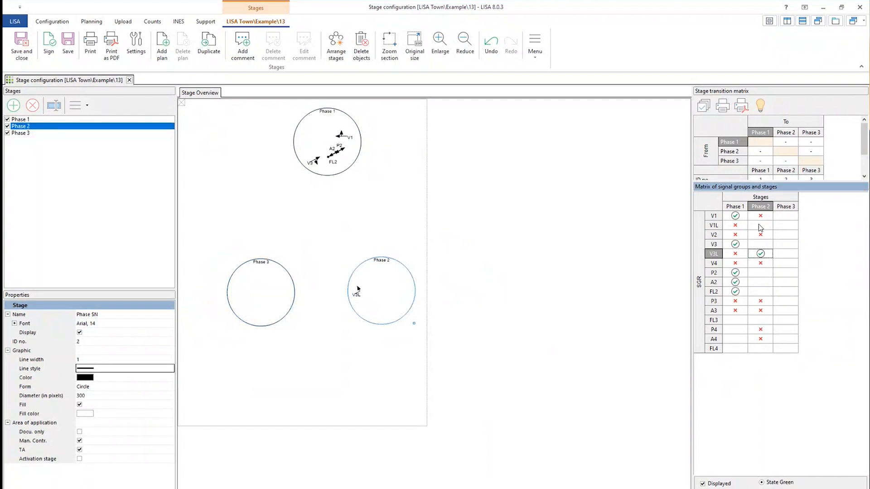
{"action": "left_click_drag", "start_coordinate": [362, 292], "coordinate": [406, 295]}
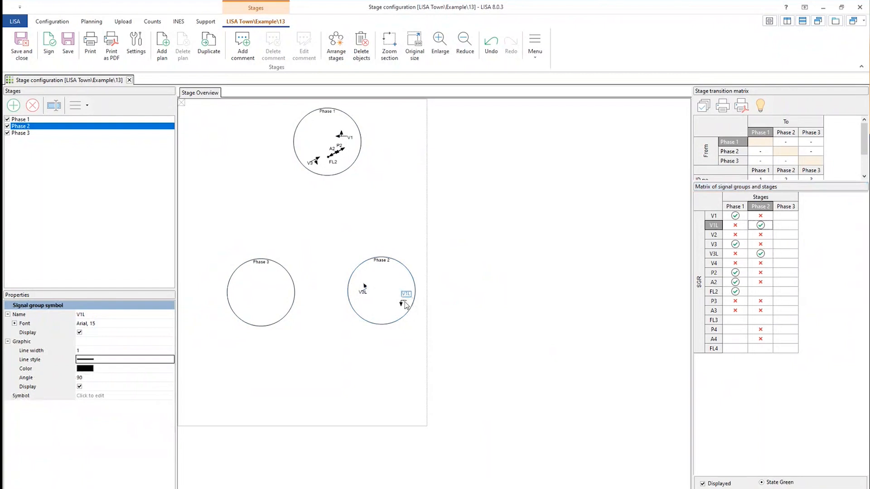
{"action": "left_click", "coordinate": [285, 297]}
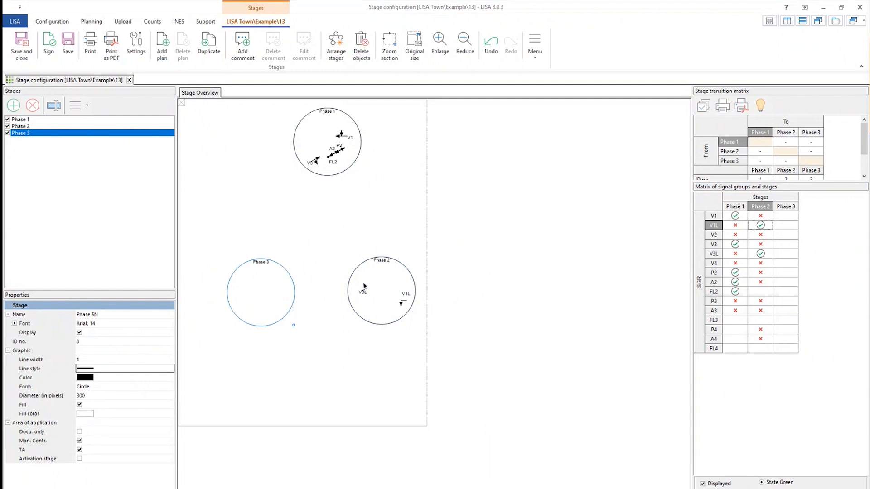
{"action": "left_click", "coordinate": [787, 245]}
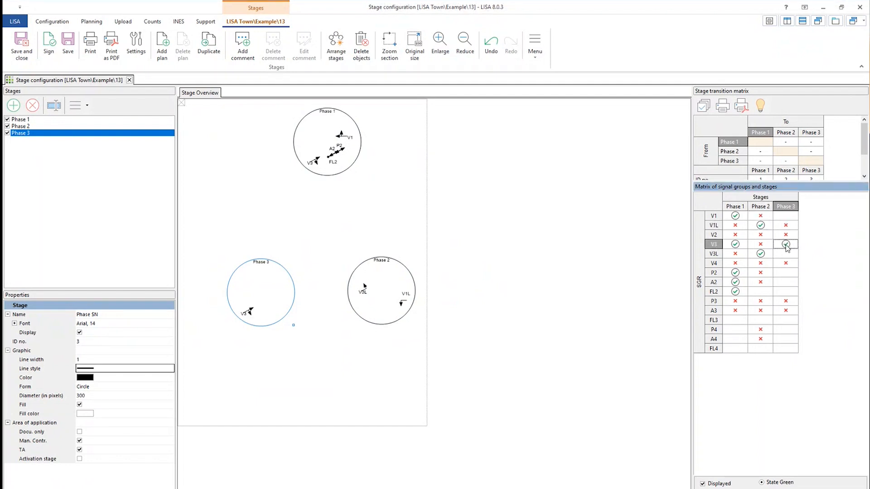
{"action": "left_click", "coordinate": [786, 245]}
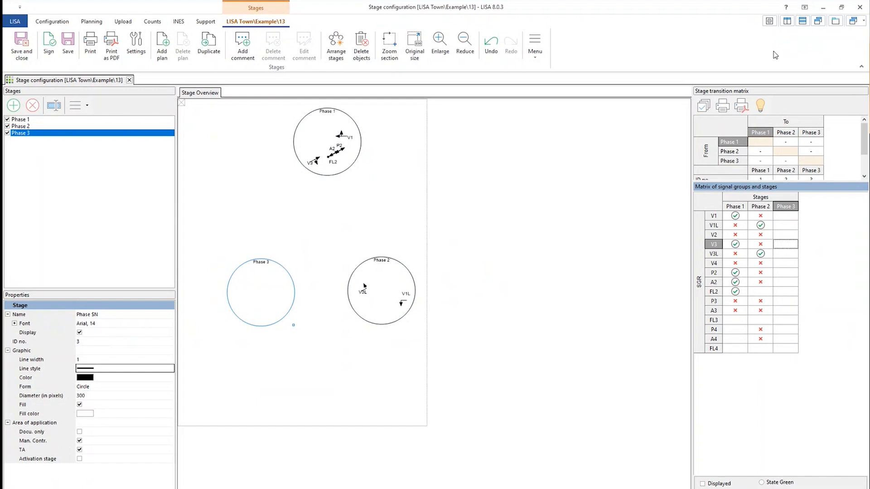
Give signal groups V2 and V4 green in Phase 3, and adjust the V3L symbol's position in Phase 2.
{"action": "left_click", "coordinate": [772, 23]}
{"action": "left_click_drag", "start_coordinate": [629, 296], "coordinate": [487, 126]}
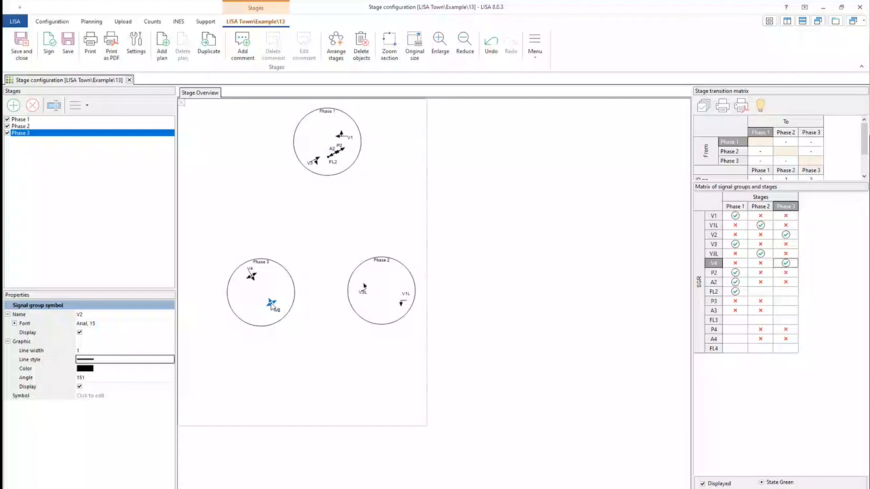
{"action": "left_click", "coordinate": [365, 289]}
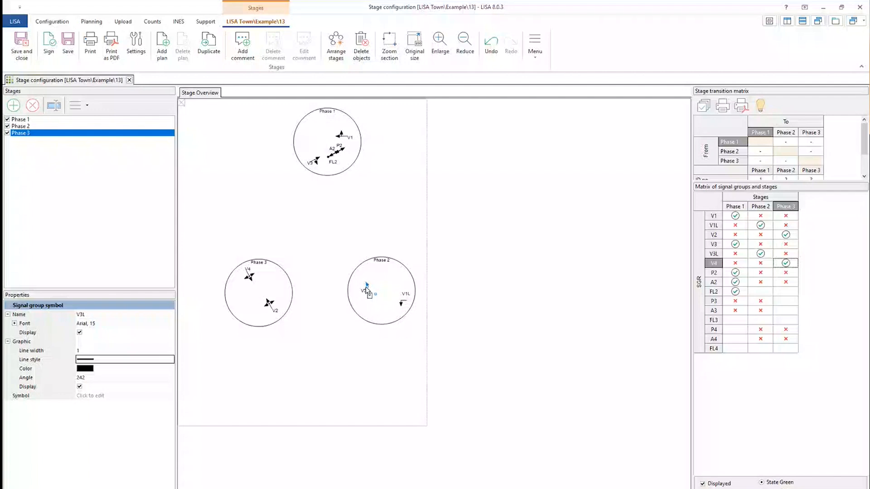
Add signal group FL3 to Phase 1 in the matrix of signal groups and stages.
{"action": "left_click", "coordinate": [332, 169]}
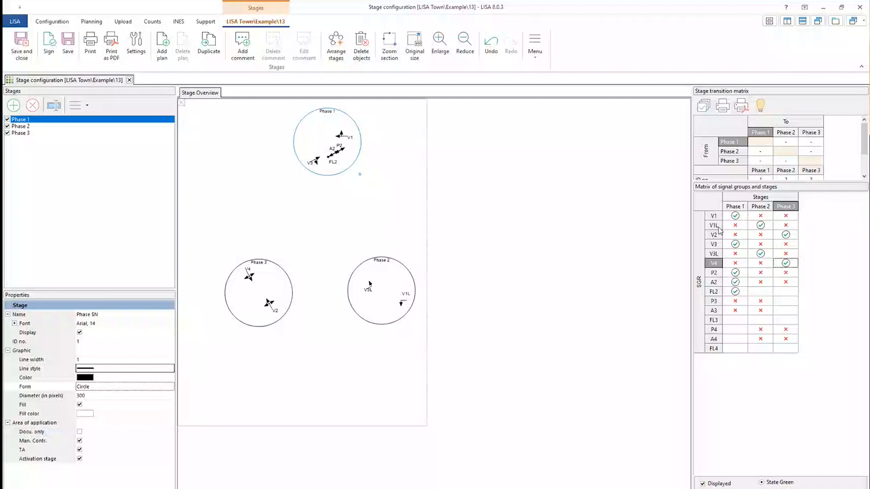
{"action": "left_click", "coordinate": [735, 320]}
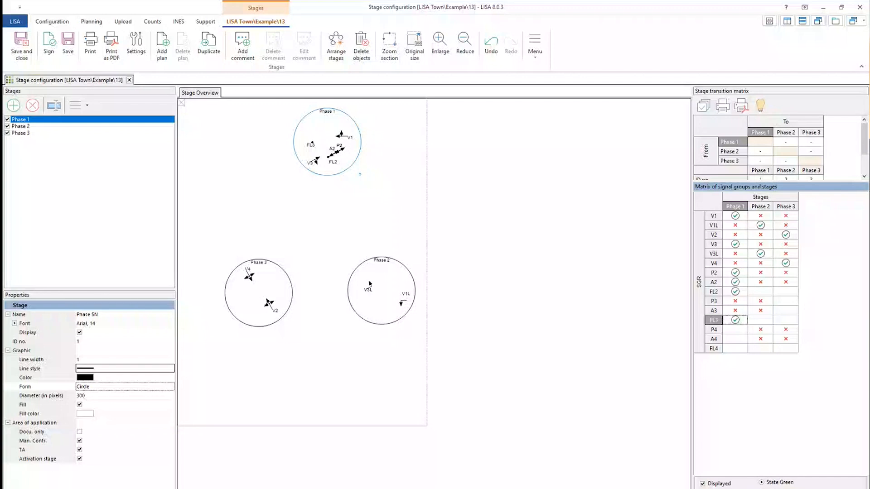
Open the stage transitions of Example 13 and examine the signal timings of ST 1.2, ST 2.1 and ST 2.3.
{"action": "left_click", "coordinate": [416, 322]}
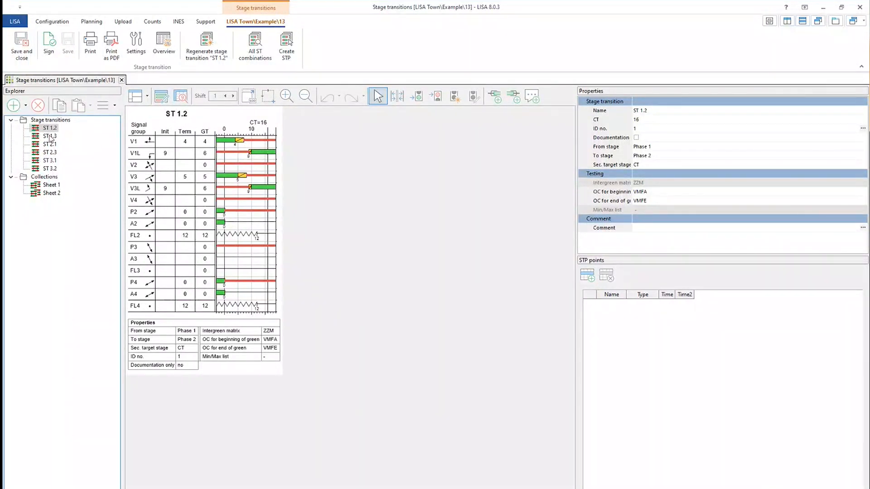
{"action": "left_click", "coordinate": [53, 121]}
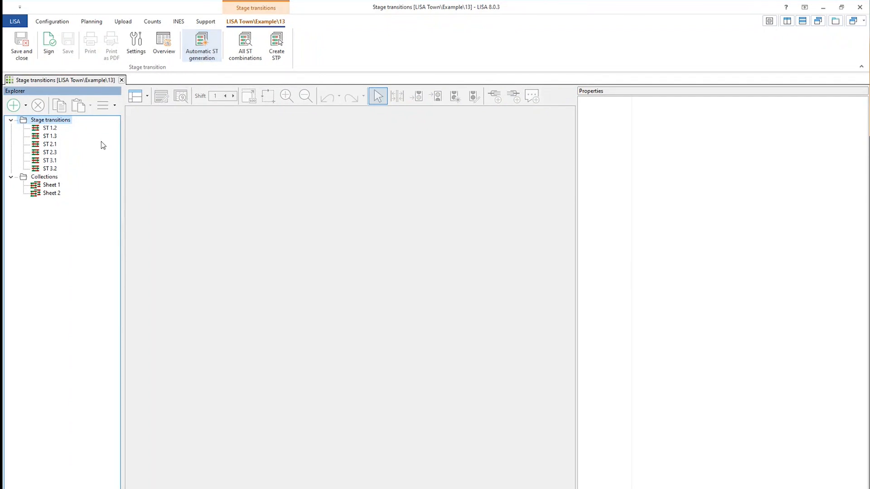
{"action": "left_click", "coordinate": [51, 129]}
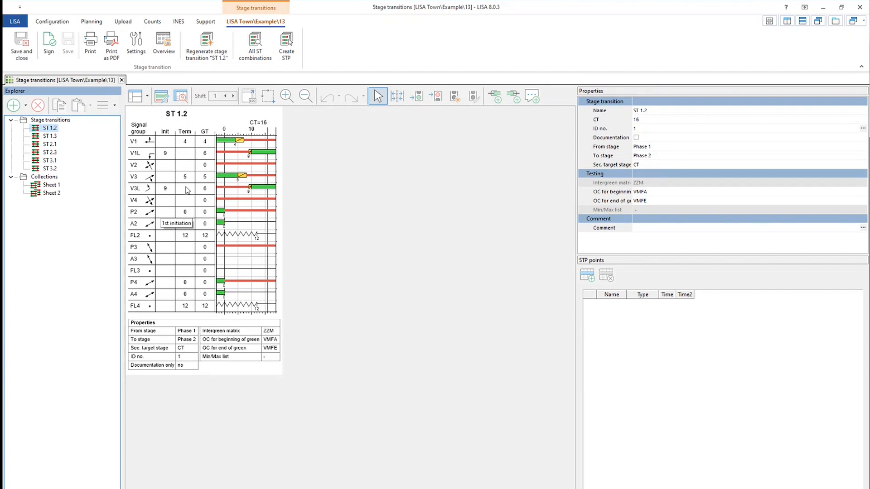
{"action": "left_click", "coordinate": [51, 145]}
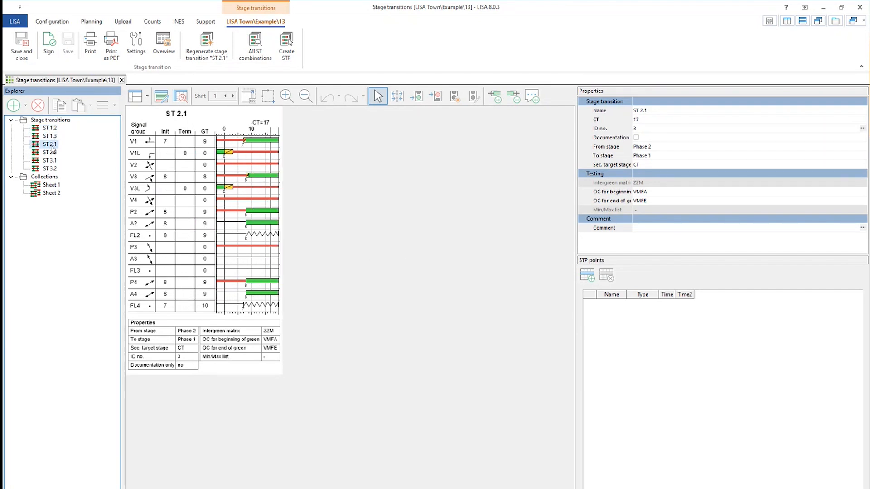
{"action": "left_click", "coordinate": [52, 154]}
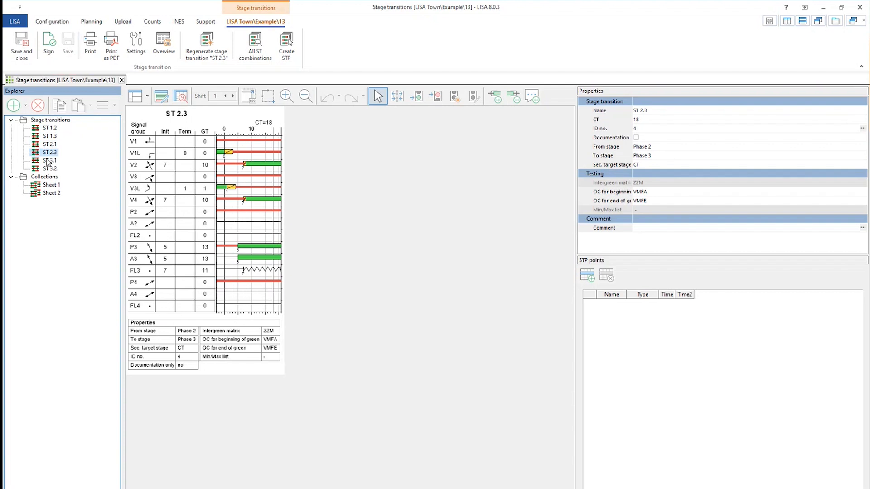
Examine the signal timings of stage transitions ST 3.1 and ST 3.2, and display MainLogic in the control logic.
{"action": "left_click", "coordinate": [51, 161]}
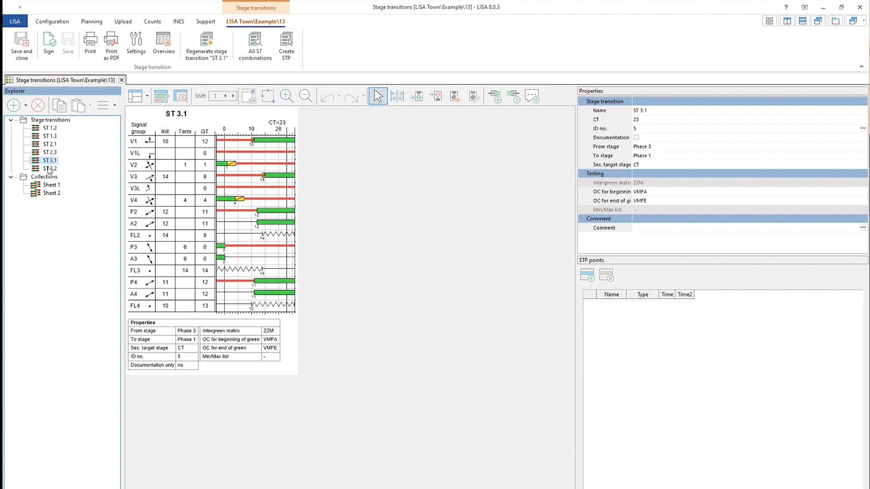
{"action": "left_click", "coordinate": [49, 169]}
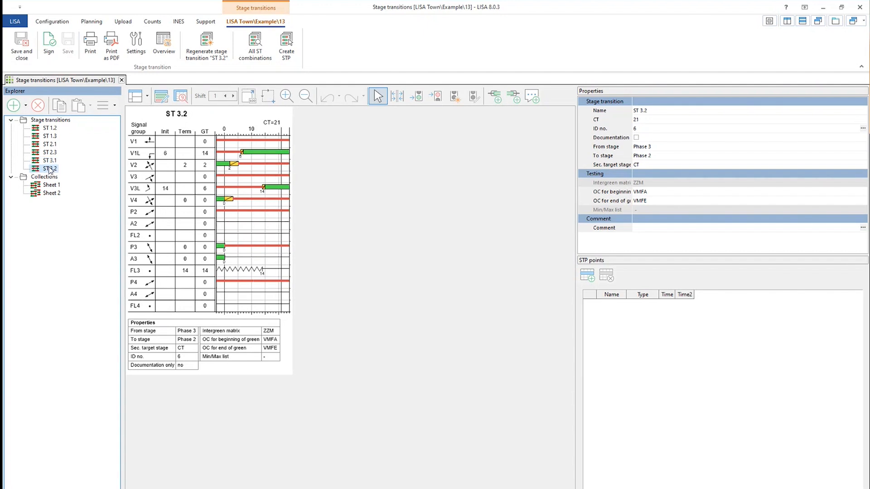
{"action": "left_click", "coordinate": [121, 80]}
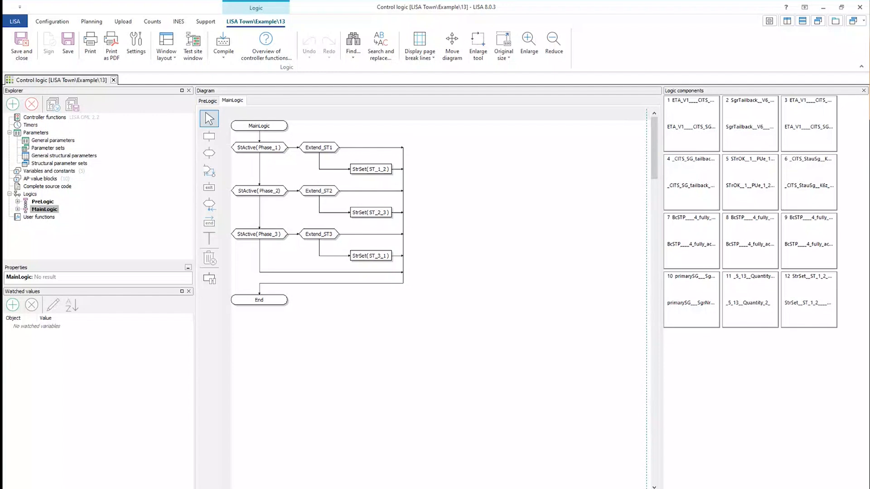
{"action": "left_click", "coordinate": [48, 210]}
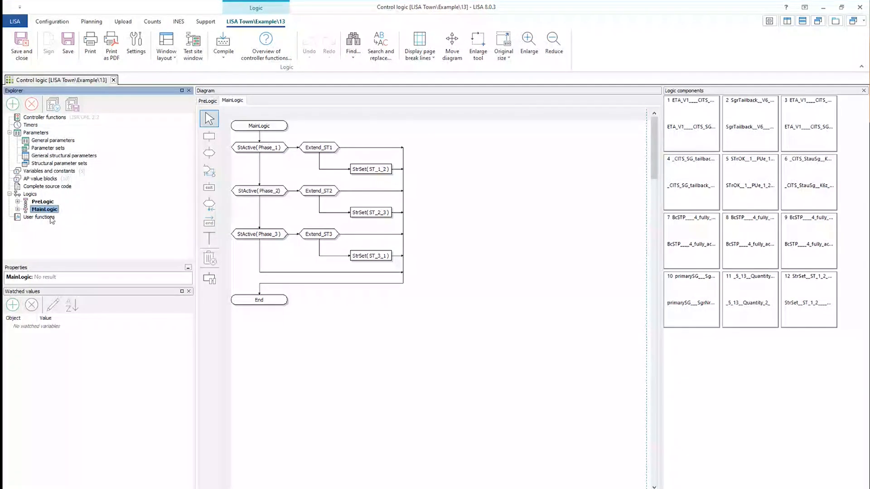
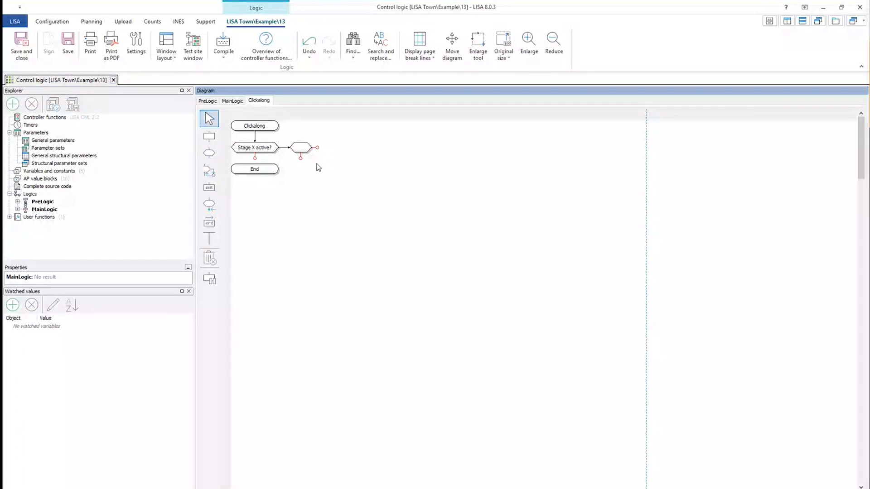
Label the empty decision following "Stage X active?" in the Clickalong flowchart as "Stage to be extended?".
{"action": "left_click", "coordinate": [301, 151]}
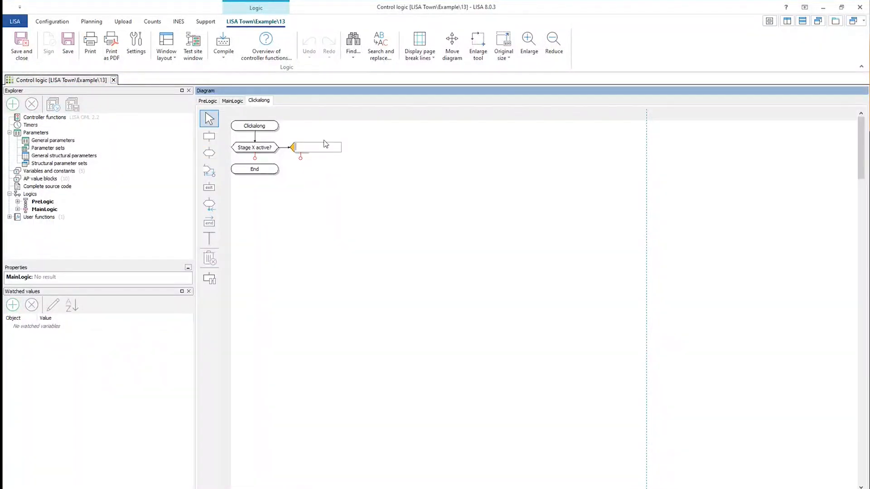
{"action": "type", "text": "Stage to be extended?"}
{"action": "key", "text": "Return"}
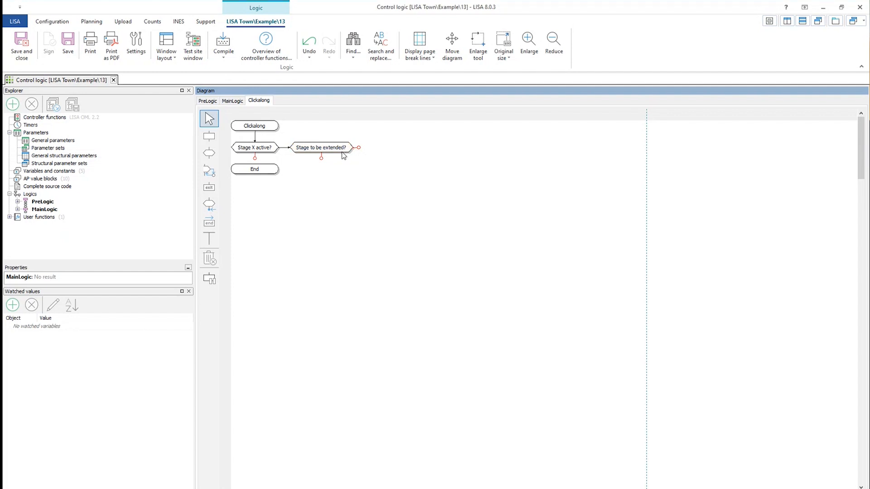
Add an action box reading "do nothing" to the yes branch of "Stage to be extended?".
{"action": "left_click", "coordinate": [345, 150]}
{"action": "left_click", "coordinate": [210, 140]}
{"action": "left_click", "coordinate": [359, 148]}
{"action": "type", "text": "do nothing"}
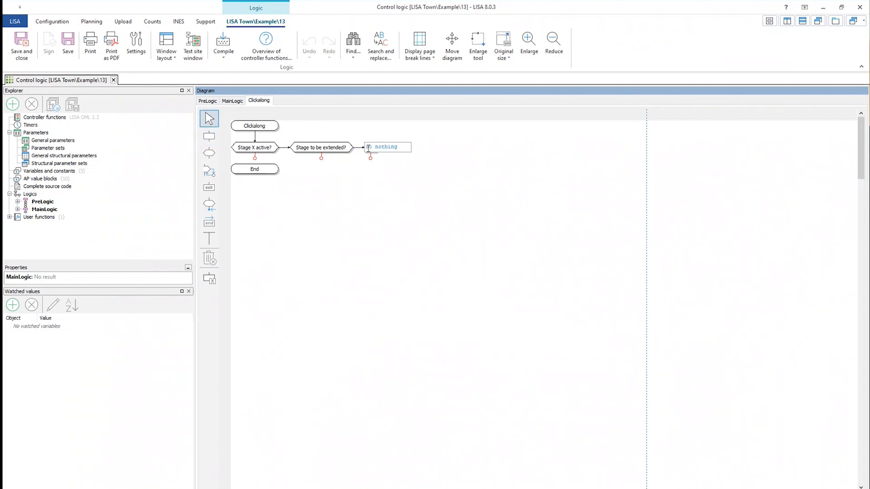
{"action": "key", "text": "Return"}
{"action": "left_click", "coordinate": [492, 325]}
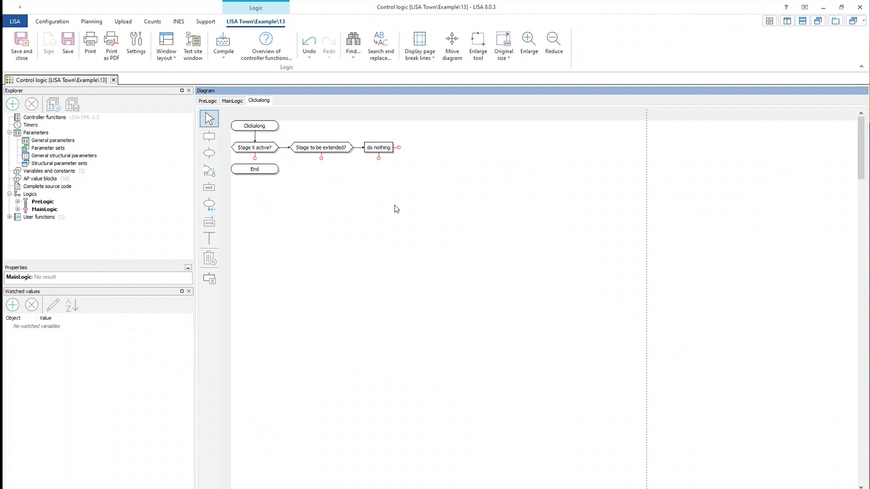
Add a decision reading "Stage y demanded?" to the no branch of "Stage to be extended?".
{"action": "left_click", "coordinate": [216, 154]}
{"action": "left_click", "coordinate": [322, 159]}
{"action": "left_click", "coordinate": [325, 169]}
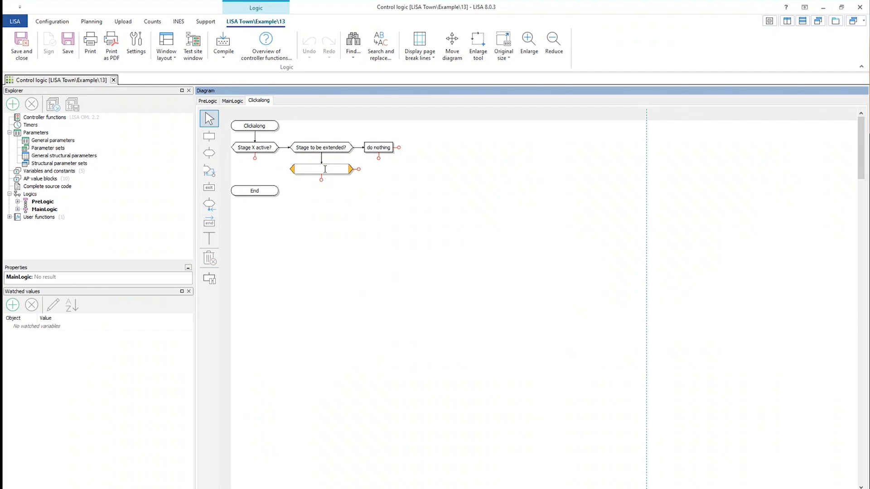
{"action": "type", "text": "Stage"}
{"action": "key", "text": "BackSpace"}
{"action": "type", "text": "y demanded?"}
Add an action box reading "start the transitition from X to Y" to the yes branch of "Stage y demanded?".
{"action": "left_click", "coordinate": [210, 138]}
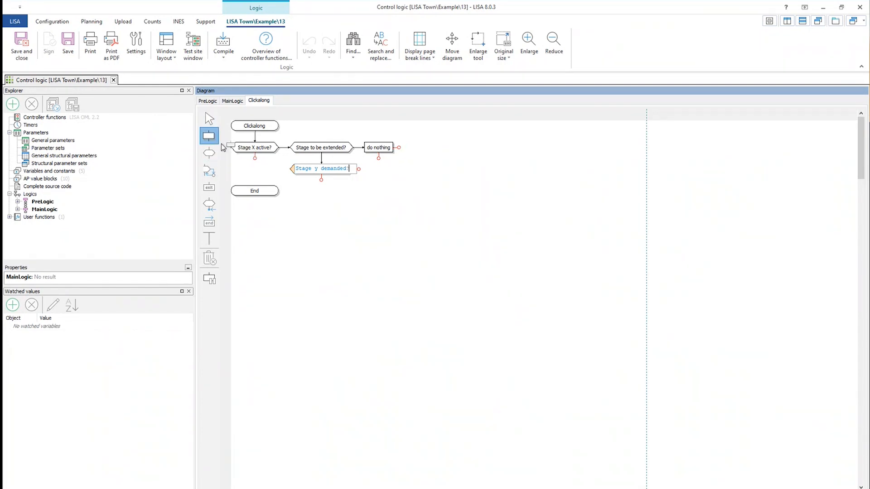
{"action": "left_click", "coordinate": [361, 170]}
{"action": "left_click", "coordinate": [546, 336]}
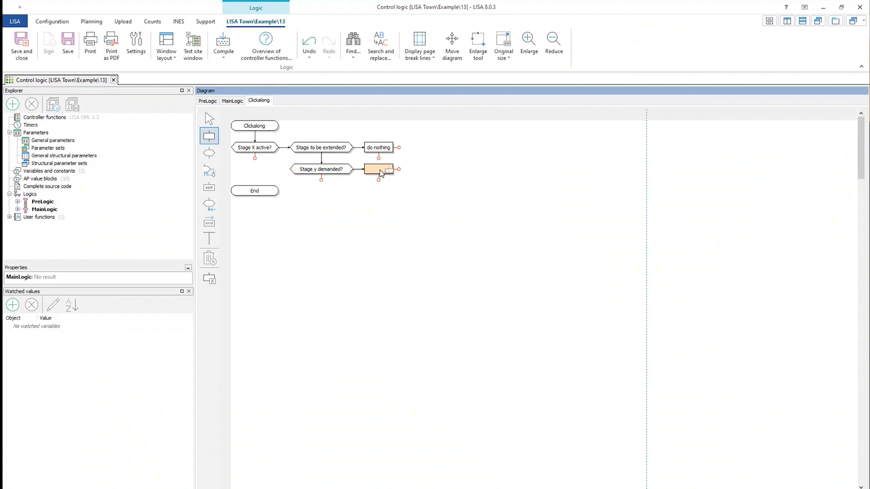
{"action": "left_click", "coordinate": [210, 119]}
{"action": "double_click", "coordinate": [375, 170]}
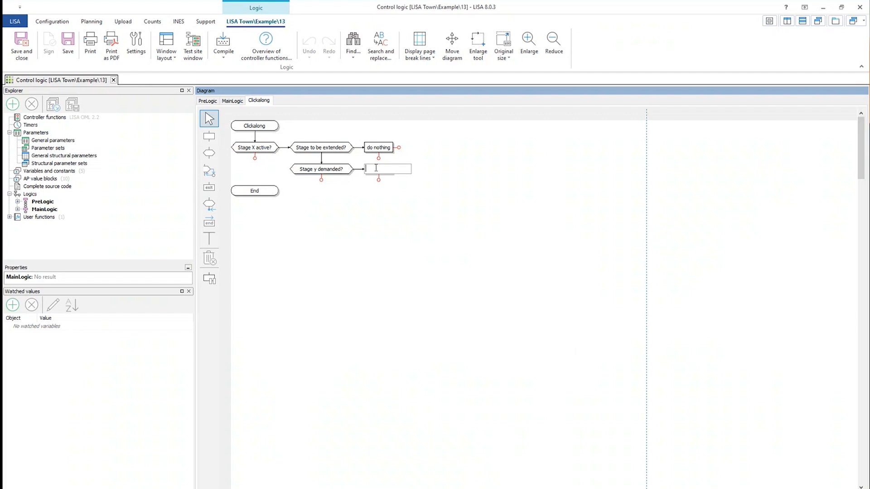
{"action": "type", "text": "start the transitition frmo"}
{"action": "key", "text": "BackSpace"}
{"action": "key", "text": "BackSpace"}
{"action": "type", "text": "om X to XY"}
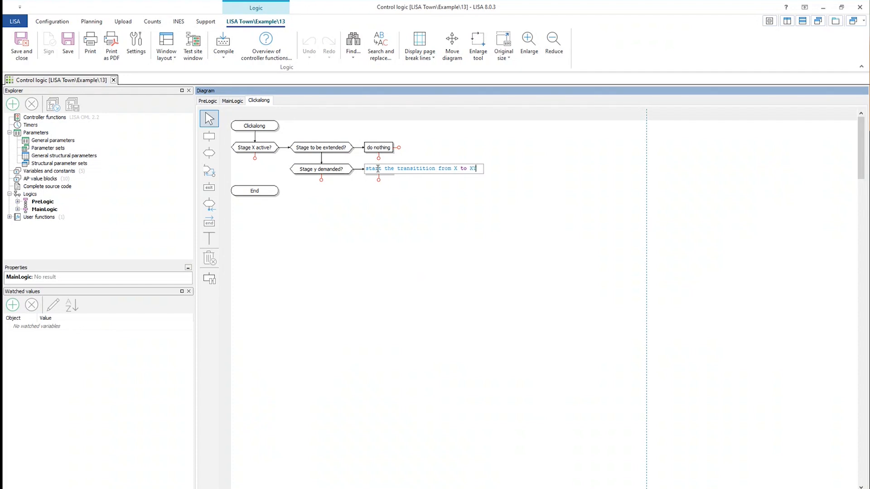
{"action": "key", "text": "BackSpace"}
{"action": "key", "text": "BackSpace"}
{"action": "type", "text": "Y"}
{"action": "left_click", "coordinate": [332, 224]}
{"action": "left_click", "coordinate": [499, 349]}
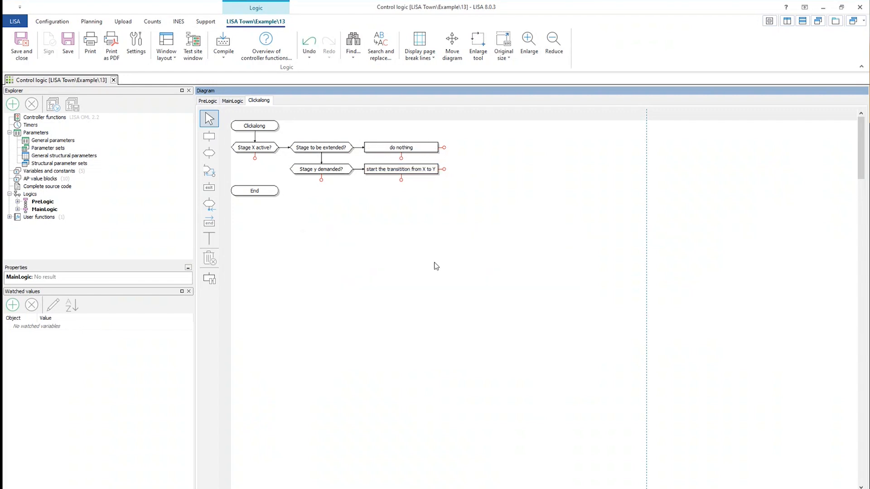
Add an action box reading "do nothing" to the no branch of "Stage y demanded?".
{"action": "left_click", "coordinate": [209, 136]}
{"action": "left_click", "coordinate": [322, 181]}
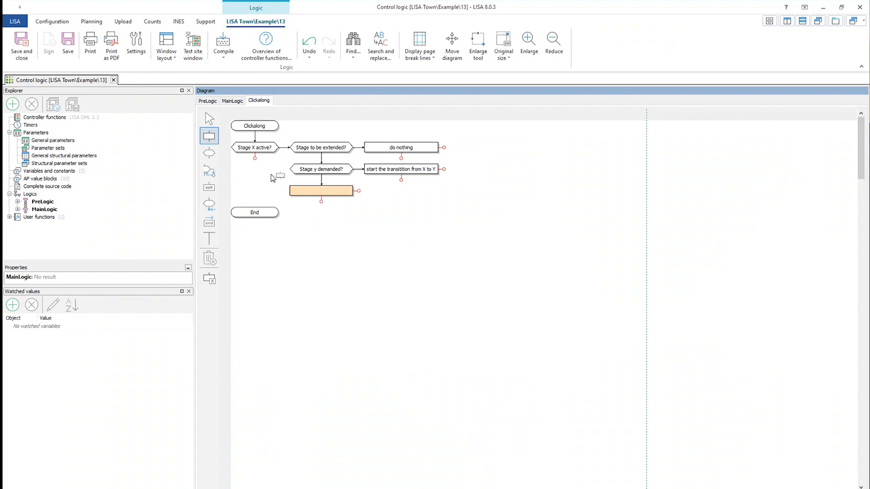
{"action": "left_click", "coordinate": [209, 119]}
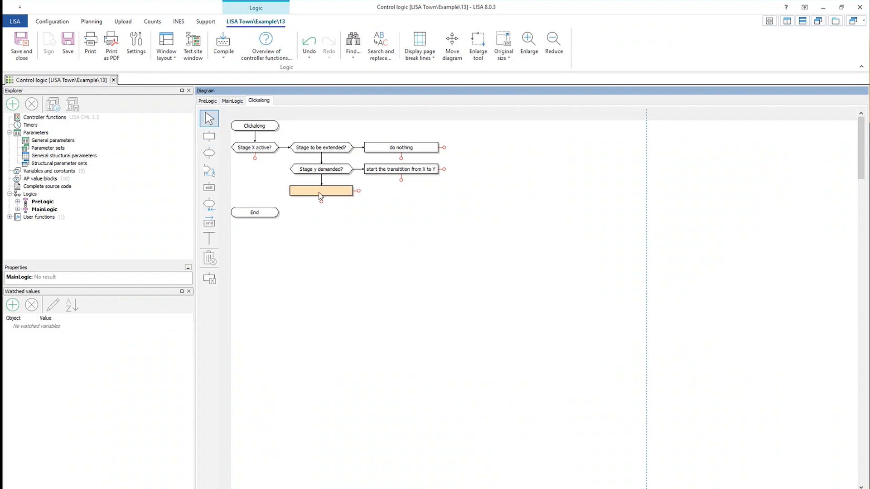
{"action": "double_click", "coordinate": [319, 191]}
{"action": "type", "text": "do nothing"}
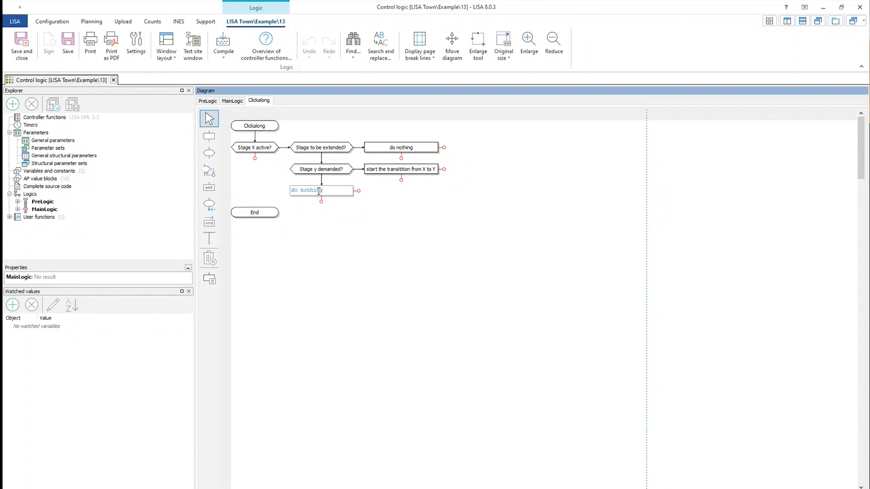
{"action": "key", "text": "Return"}
{"action": "left_click", "coordinate": [503, 329]}
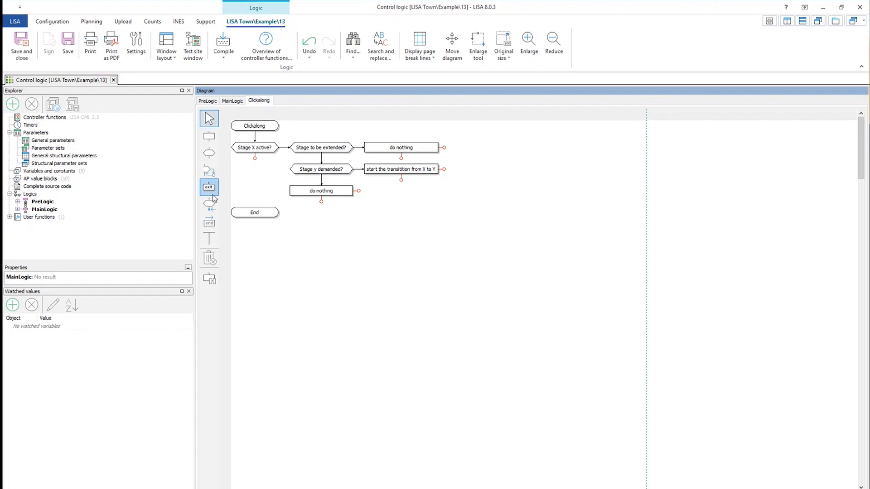
Connect the three action boxes and the no branch of "Stage X active?" to the End of the flowchart.
{"action": "left_click", "coordinate": [209, 222]}
{"action": "left_click", "coordinate": [444, 147]}
{"action": "left_click", "coordinate": [444, 169]}
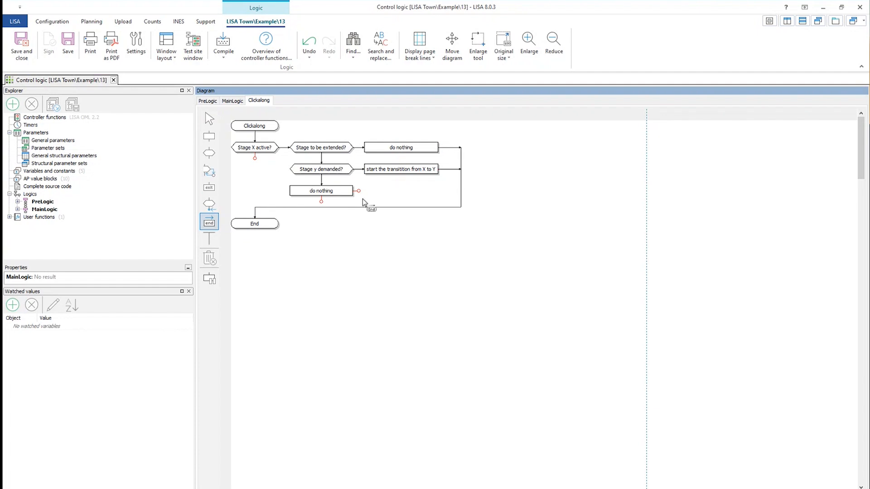
{"action": "left_click", "coordinate": [359, 191]}
{"action": "left_click", "coordinate": [254, 158]}
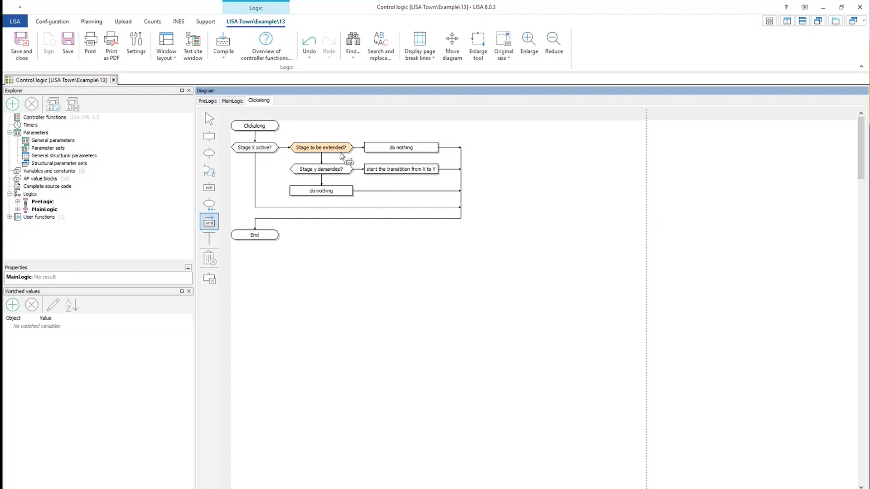
Look up StActive in the overview of controller functions, and view the available compilers.
{"action": "left_click", "coordinate": [260, 50]}
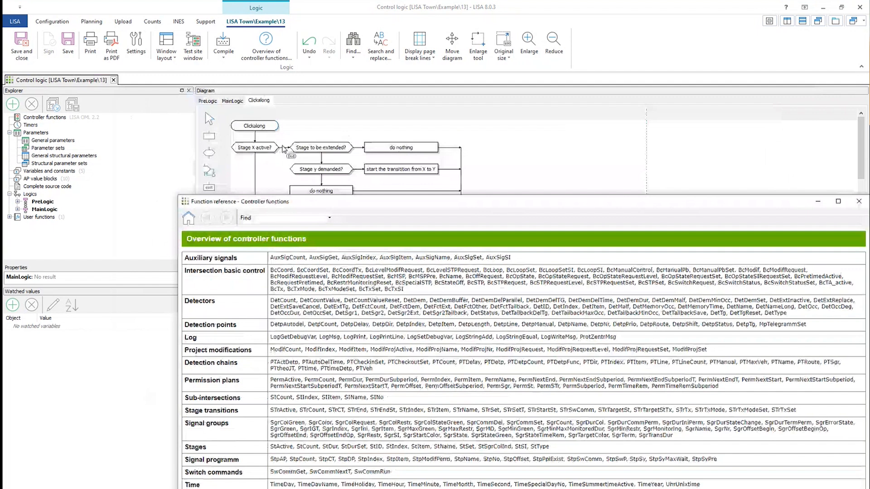
{"action": "left_click", "coordinate": [278, 447]}
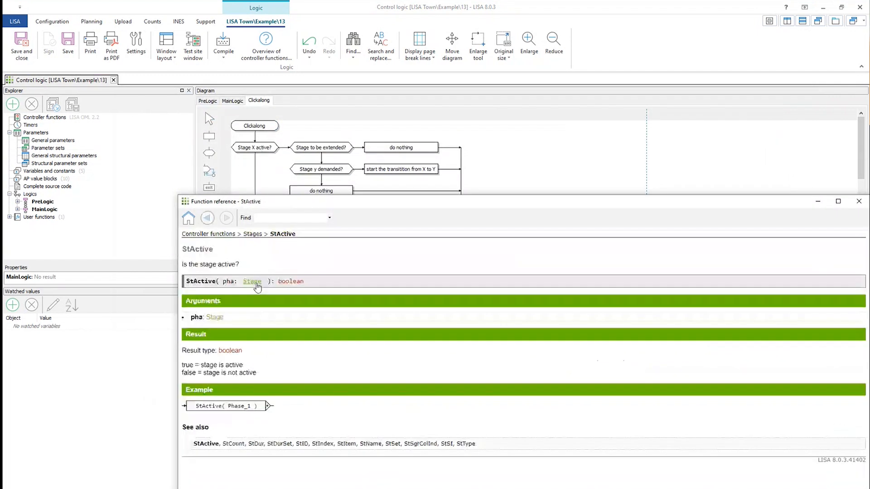
{"action": "left_click_drag", "start_coordinate": [390, 201], "coordinate": [245, 193]}
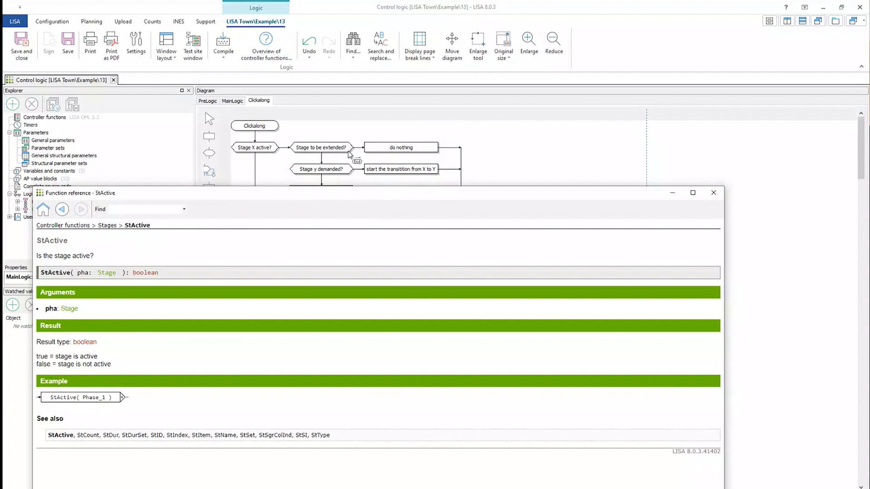
{"action": "left_click", "coordinate": [712, 195]}
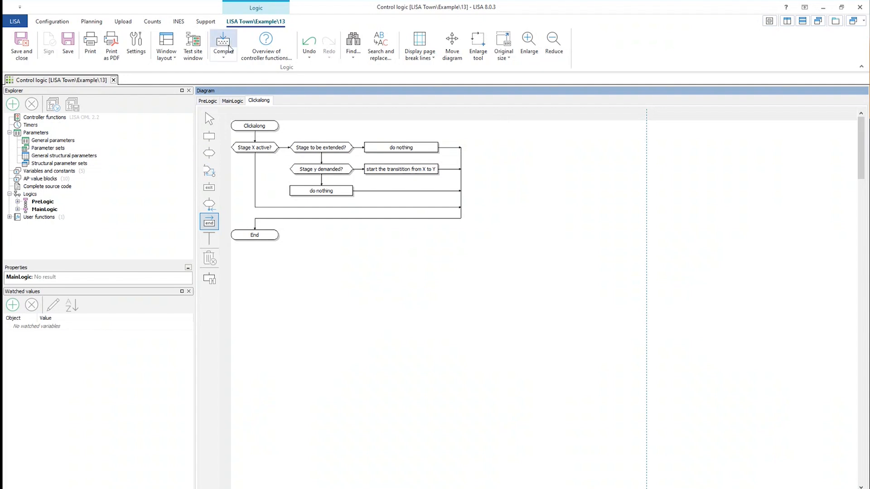
{"action": "left_click", "coordinate": [231, 59]}
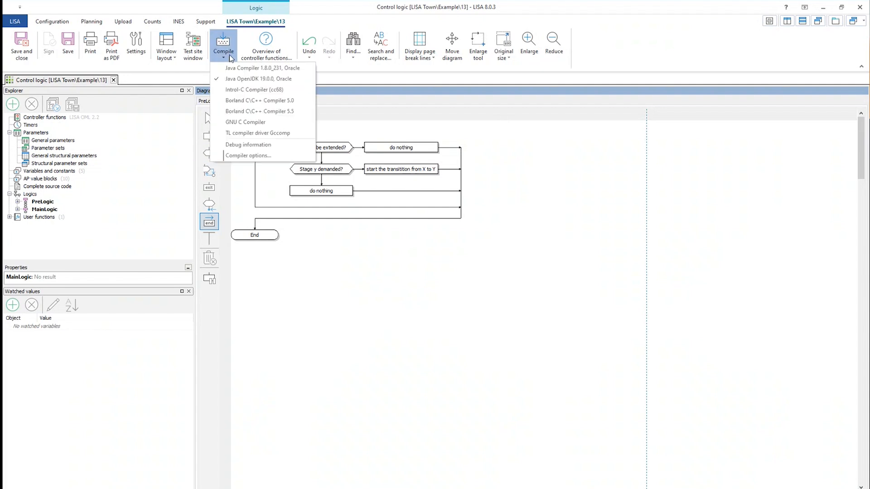
{"action": "left_click", "coordinate": [279, 312]}
Delete the Clickalong user function from the control logic.
{"action": "left_click", "coordinate": [9, 218]}
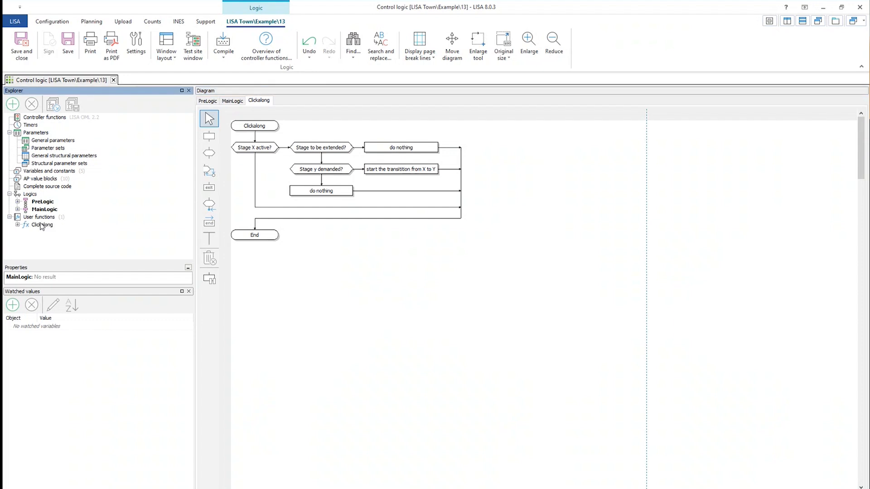
{"action": "left_click", "coordinate": [42, 225]}
{"action": "left_click", "coordinate": [31, 103]}
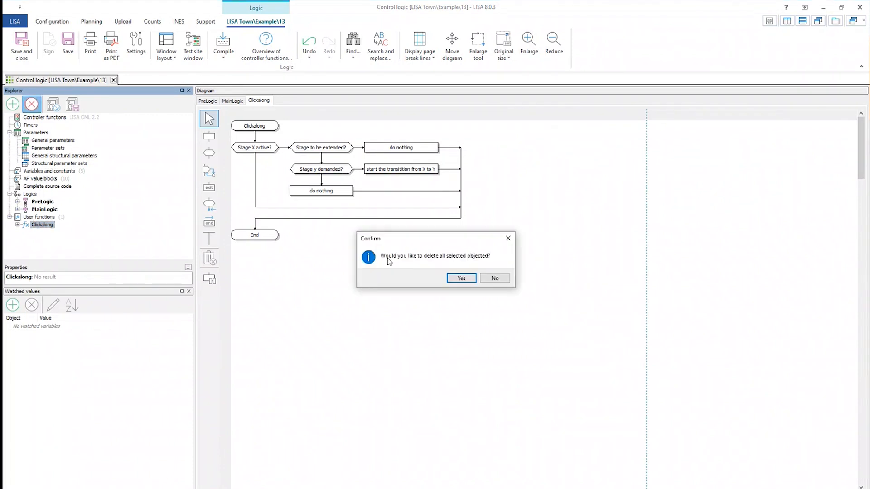
{"action": "left_click", "coordinate": [454, 279]}
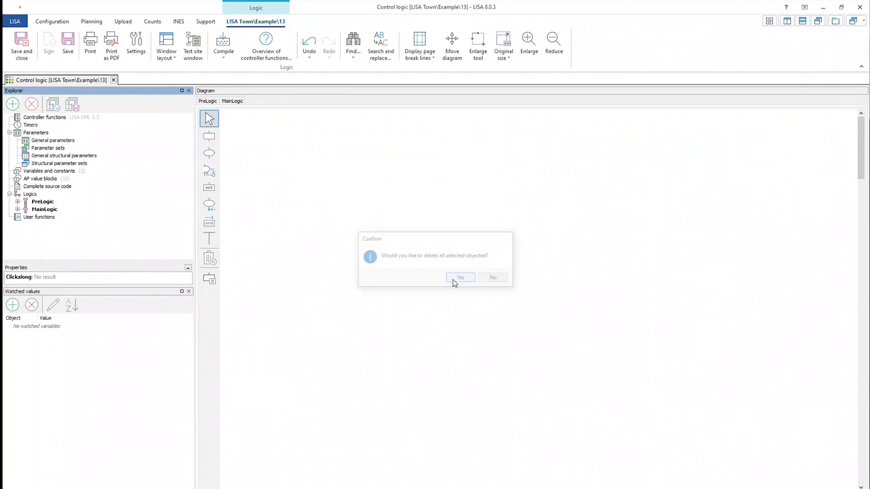
Examine the stage queries and transition calls in MainLogic and the demand and extension conditions in PreLogic.
{"action": "left_click", "coordinate": [45, 210]}
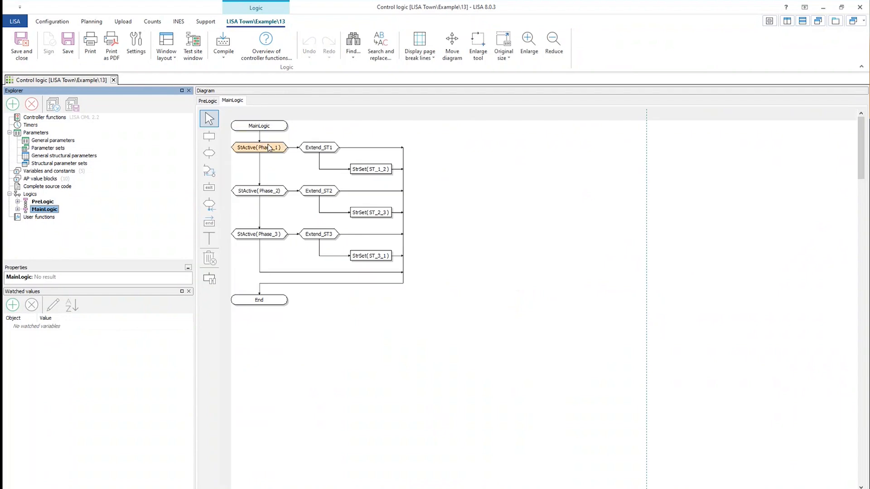
{"action": "left_click", "coordinate": [254, 148]}
{"action": "left_click", "coordinate": [369, 172]}
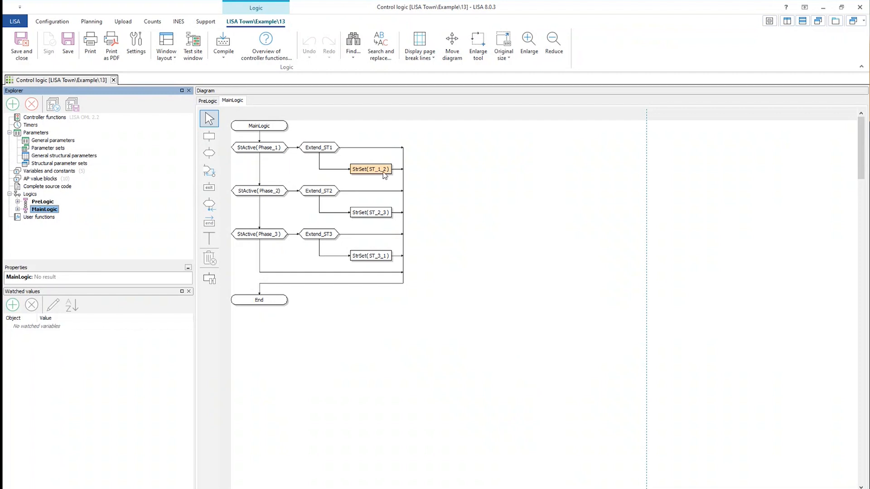
{"action": "left_click", "coordinate": [41, 203]}
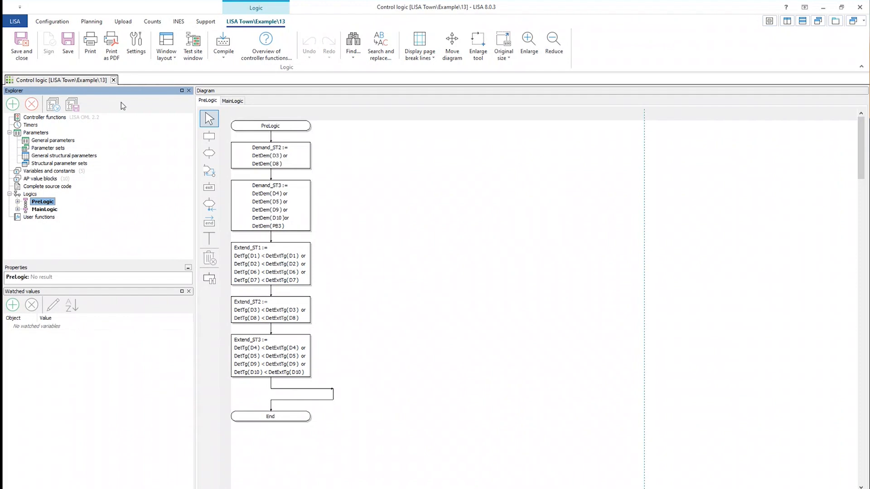
Save and close the control logic of Example 13, and compile the control logic of Example 20.
{"action": "left_click", "coordinate": [21, 44]}
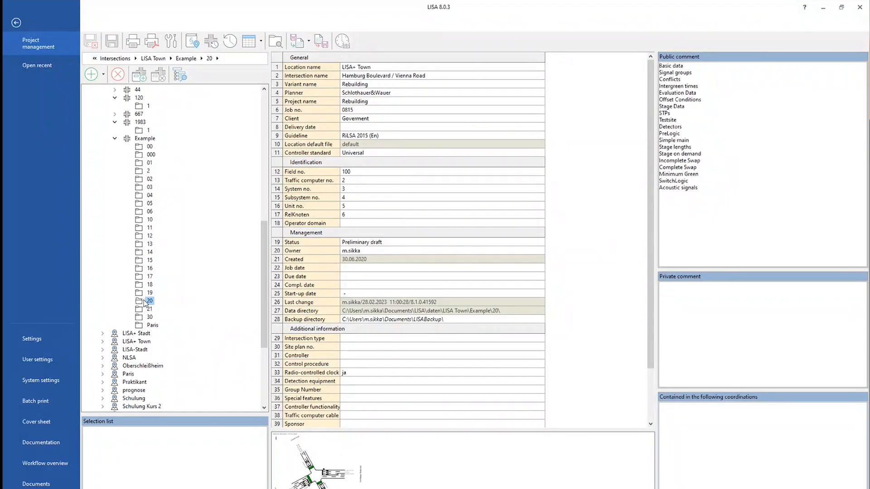
{"action": "double_click", "coordinate": [145, 301]}
{"action": "left_click", "coordinate": [493, 278]}
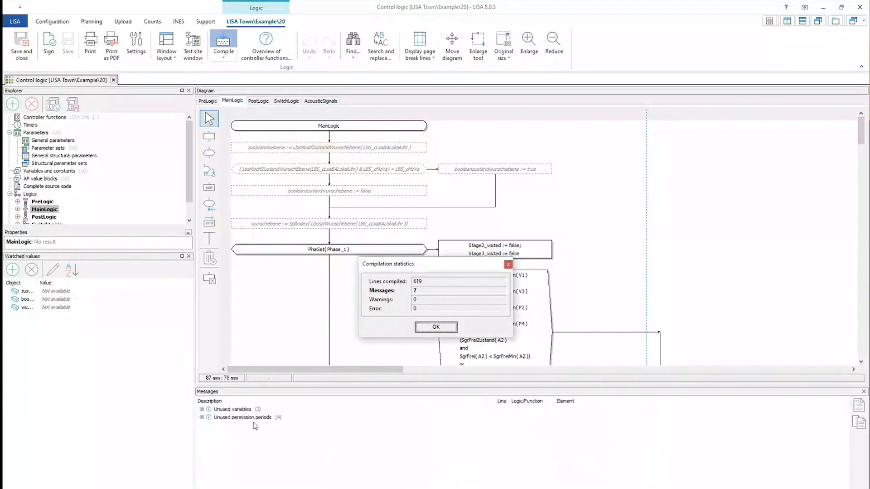
{"action": "left_click", "coordinate": [438, 328]}
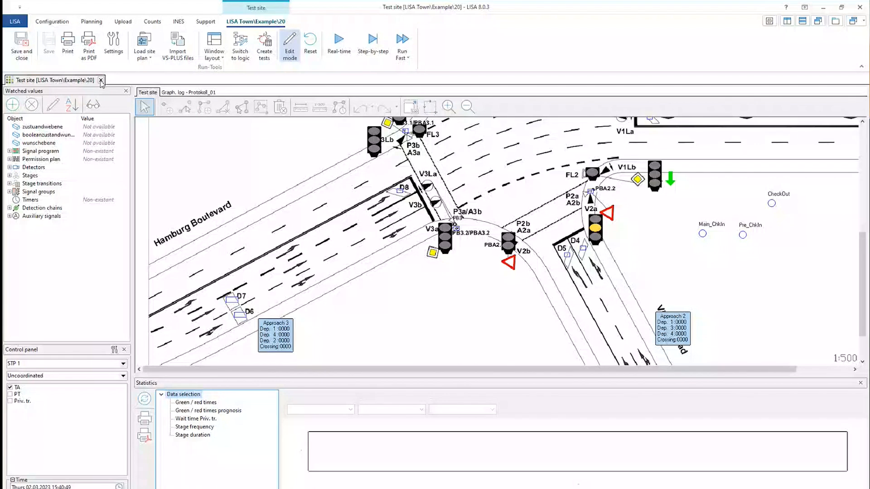
Close the test site, generate only the simulation network in Example 20's basic data, and close the basic data.
{"action": "left_click", "coordinate": [100, 81]}
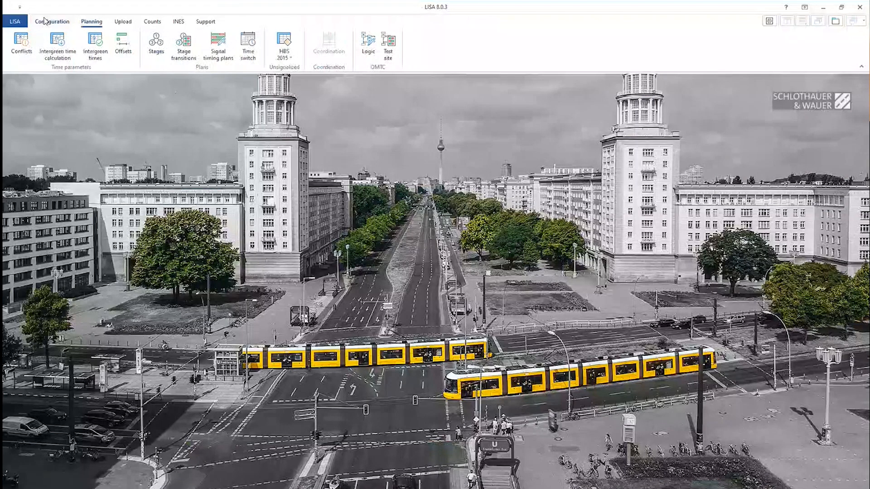
{"action": "left_click", "coordinate": [44, 21]}
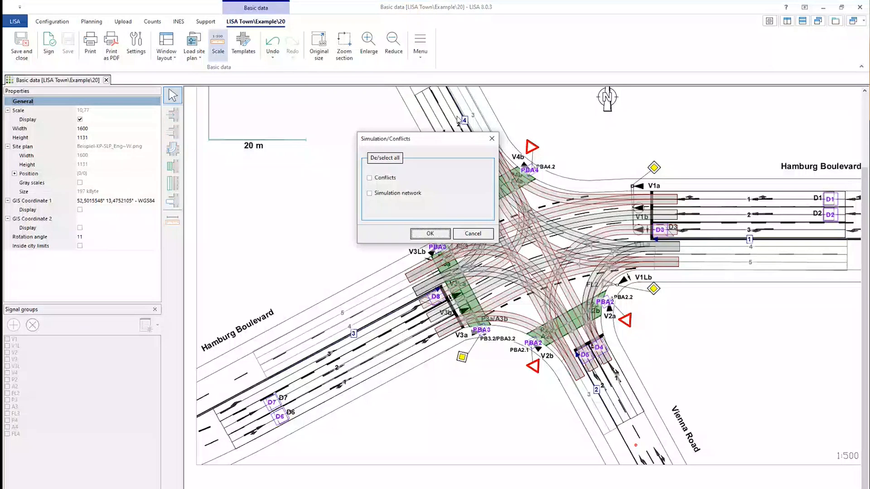
{"action": "left_click", "coordinate": [370, 193]}
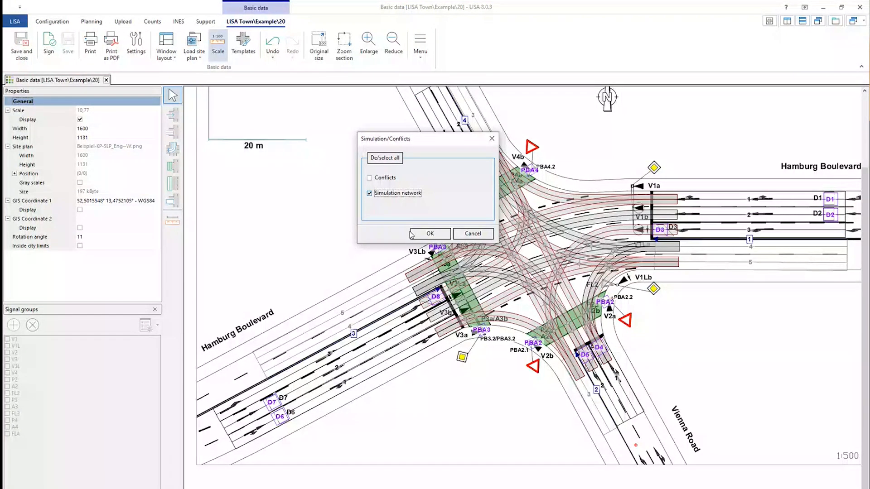
{"action": "left_click", "coordinate": [413, 234]}
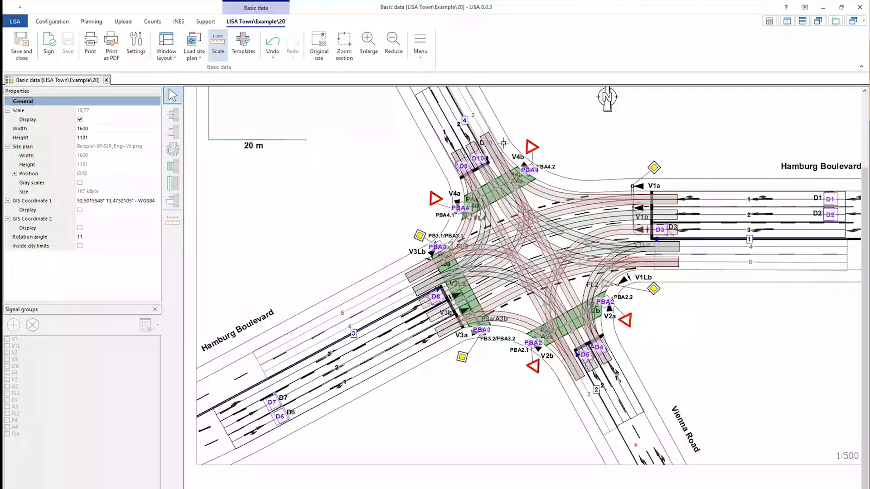
{"action": "left_click", "coordinate": [106, 80]}
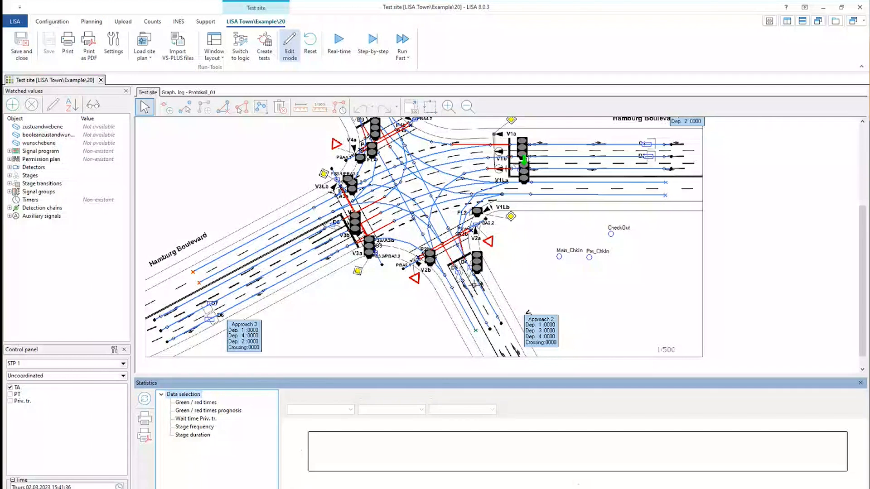
Assign the Morning [Kfz/h] 7-8 am flow to the test site.
{"action": "right_click", "coordinate": [198, 160]}
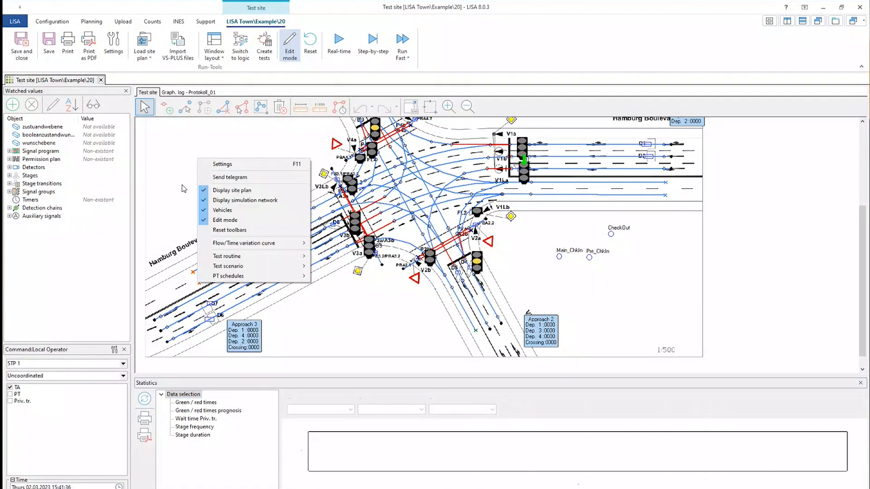
{"action": "left_click", "coordinate": [227, 243]}
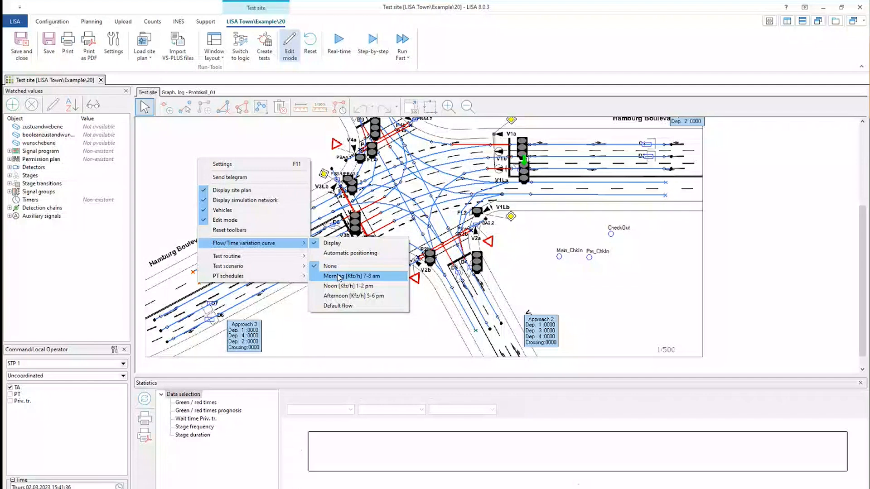
{"action": "left_click", "coordinate": [338, 277]}
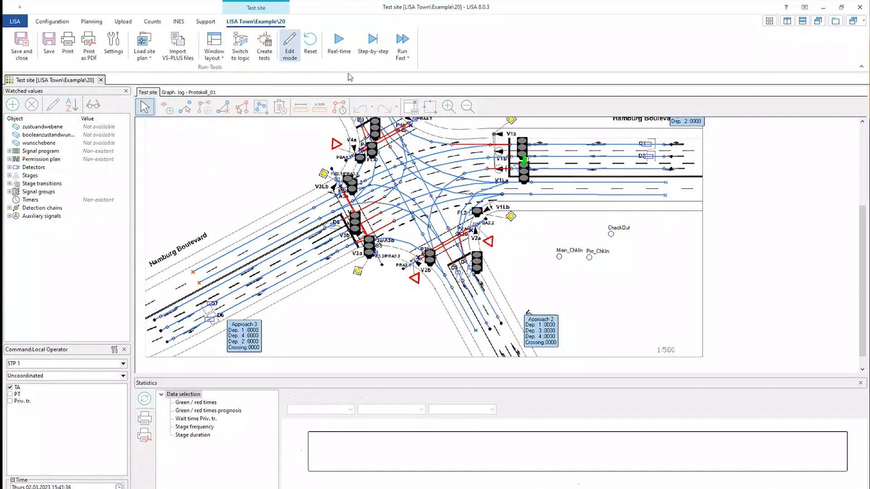
Start the simulation in real time and continue it step by step in the graphical log.
{"action": "left_click", "coordinate": [340, 51]}
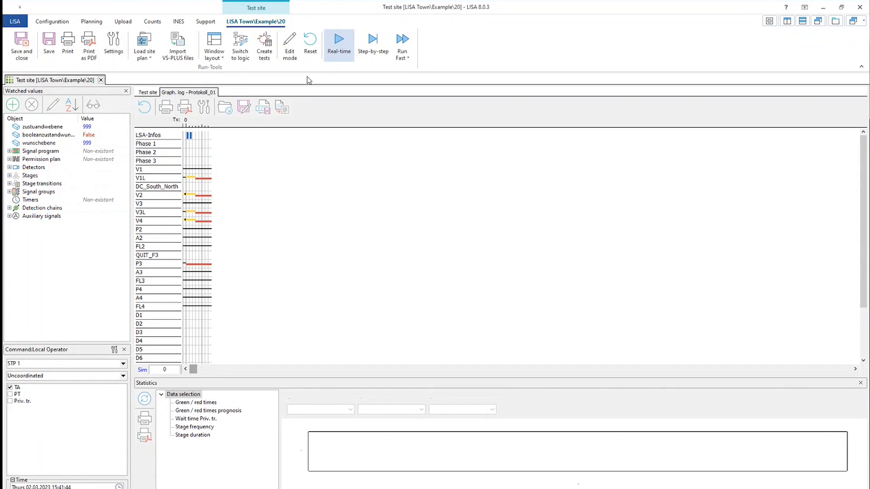
{"action": "left_click", "coordinate": [374, 45]}
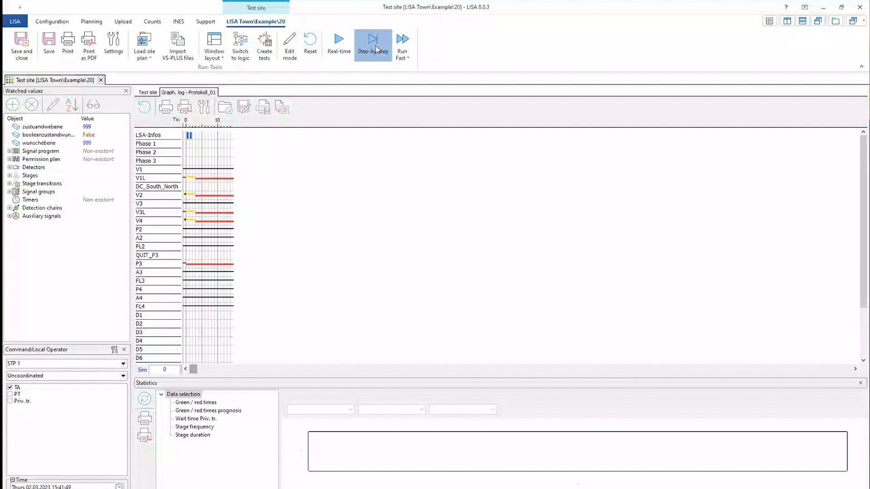
{"action": "left_click", "coordinate": [374, 45]}
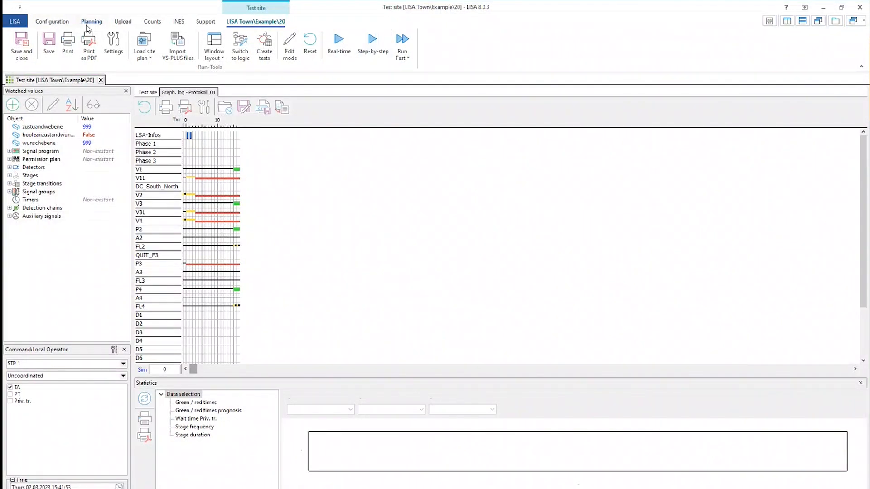
Compare the Activation plan in the signal timing plans with the start of the test site's graphical log.
{"action": "left_click", "coordinate": [95, 22]}
{"action": "left_click", "coordinate": [215, 45]}
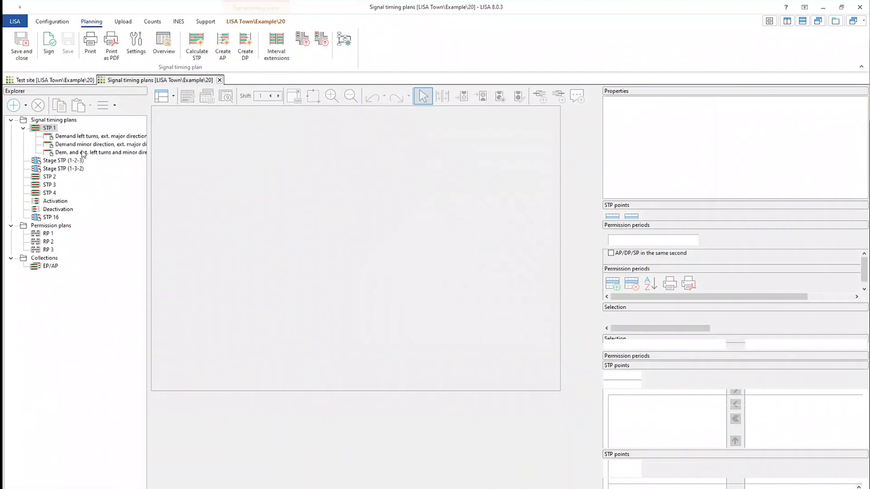
{"action": "left_click", "coordinate": [52, 202]}
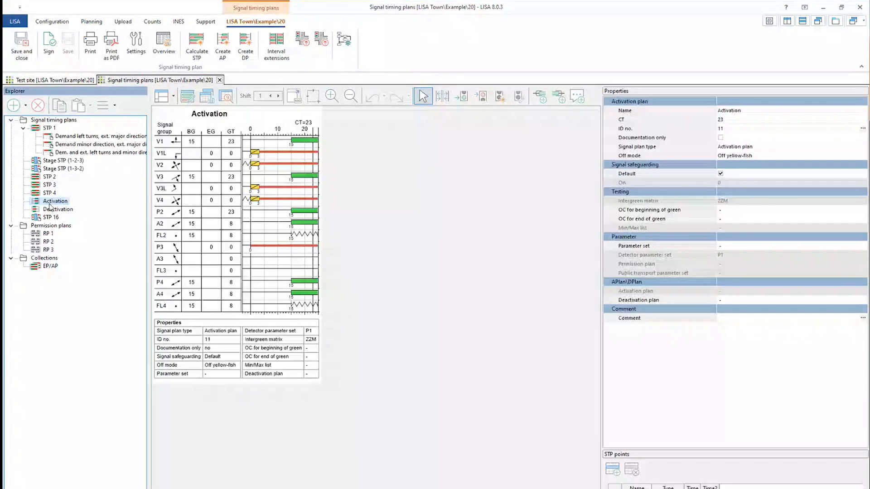
{"action": "left_click", "coordinate": [68, 81]}
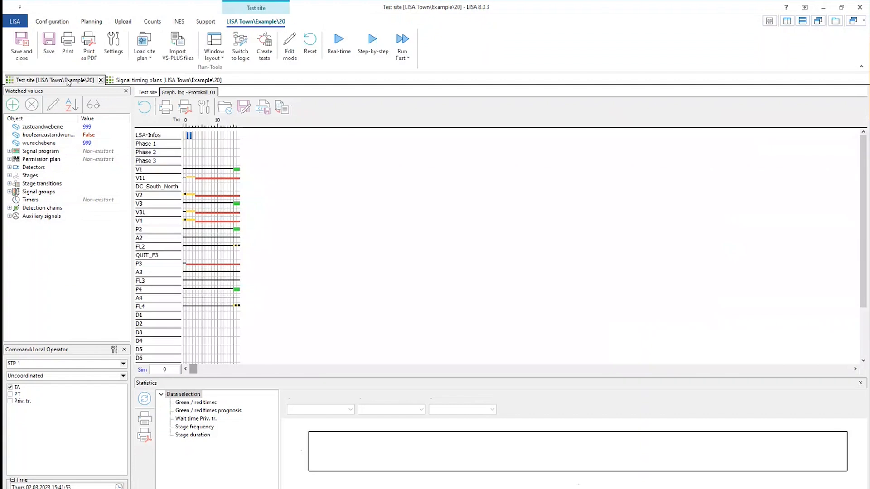
{"action": "left_click", "coordinate": [153, 82]}
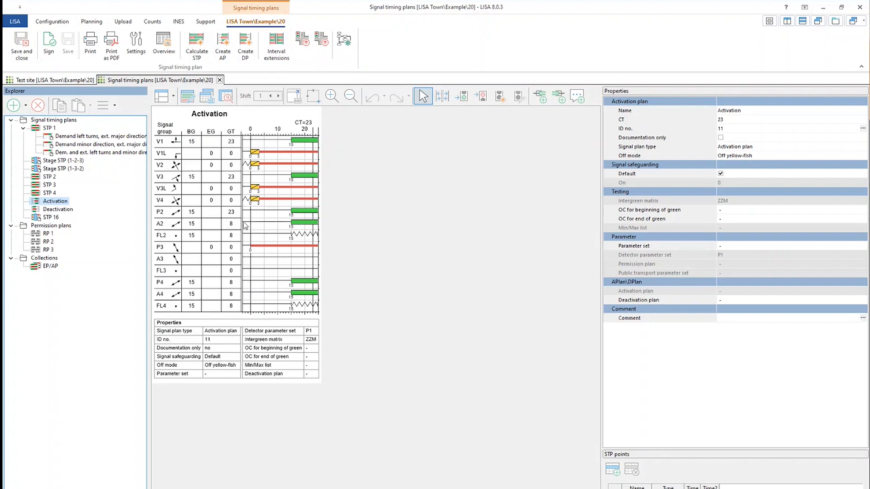
{"action": "left_click", "coordinate": [59, 81]}
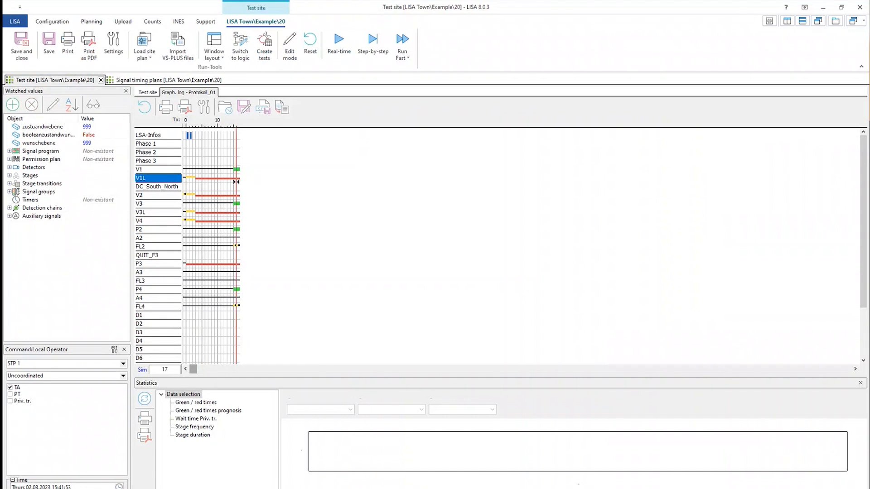
Advance the simulation step by step past the activation plan, run it fast through several stage changes, and stop it.
{"action": "left_click", "coordinate": [372, 51]}
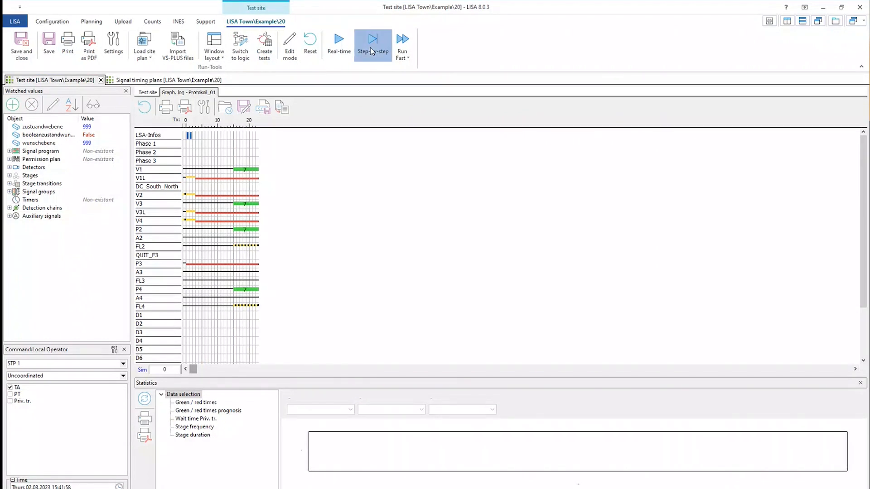
{"action": "left_click", "coordinate": [371, 51]}
{"action": "left_click", "coordinate": [372, 51]}
{"action": "left_click", "coordinate": [371, 51]}
{"action": "left_click", "coordinate": [372, 51]}
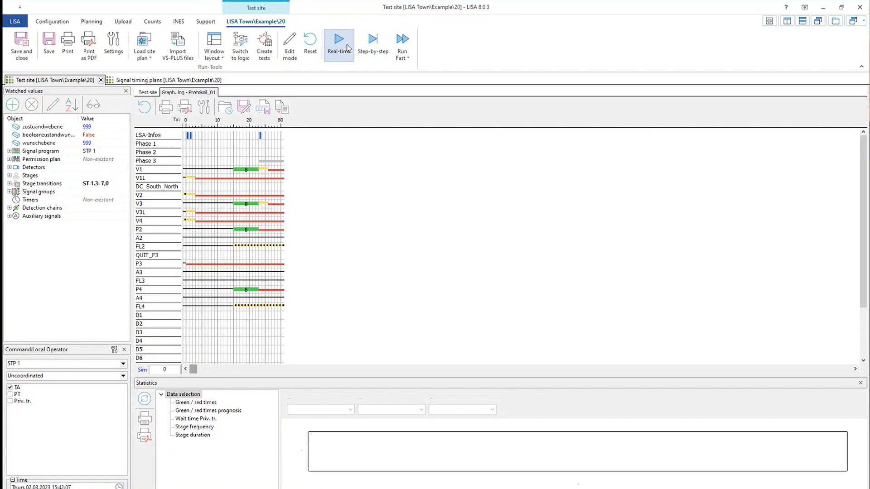
{"action": "left_click", "coordinate": [399, 48]}
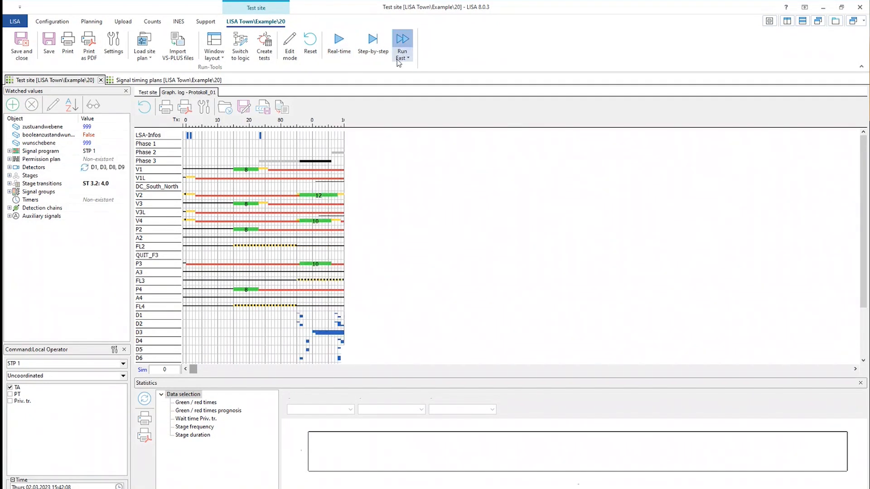
{"action": "left_click", "coordinate": [369, 52]}
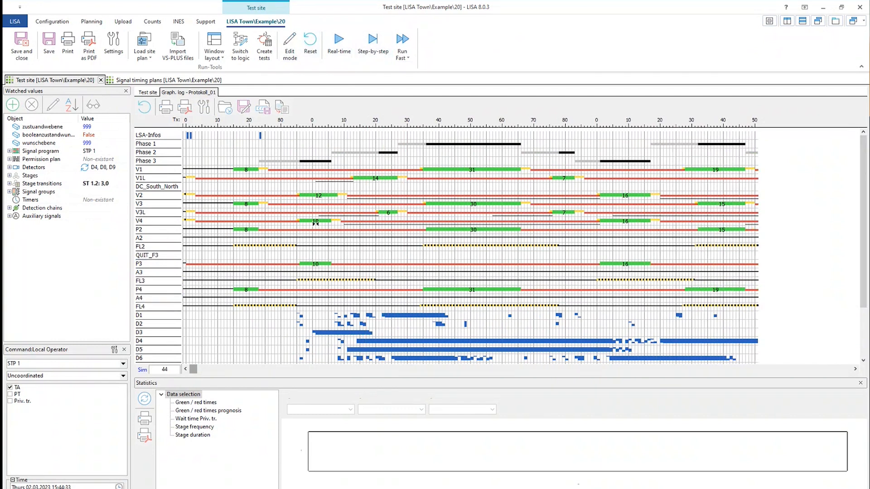
Examine the signal and detector states in the graphical log and the simulated vehicles on the site plan.
{"action": "left_click", "coordinate": [256, 199]}
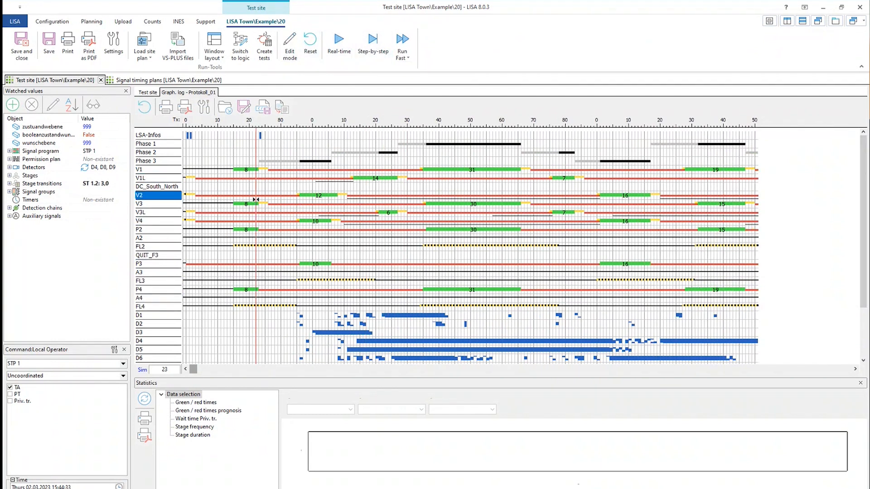
{"action": "left_click", "coordinate": [148, 92]}
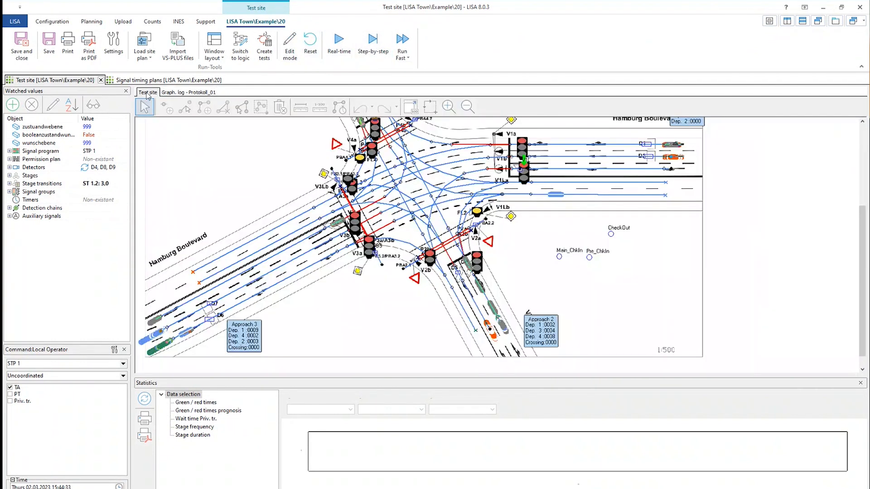
{"action": "left_click", "coordinate": [189, 92]}
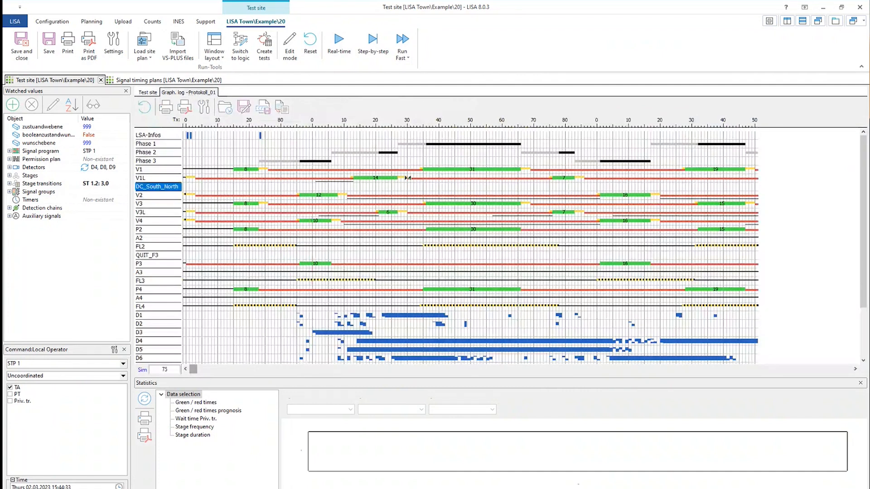
{"action": "left_click", "coordinate": [342, 276]}
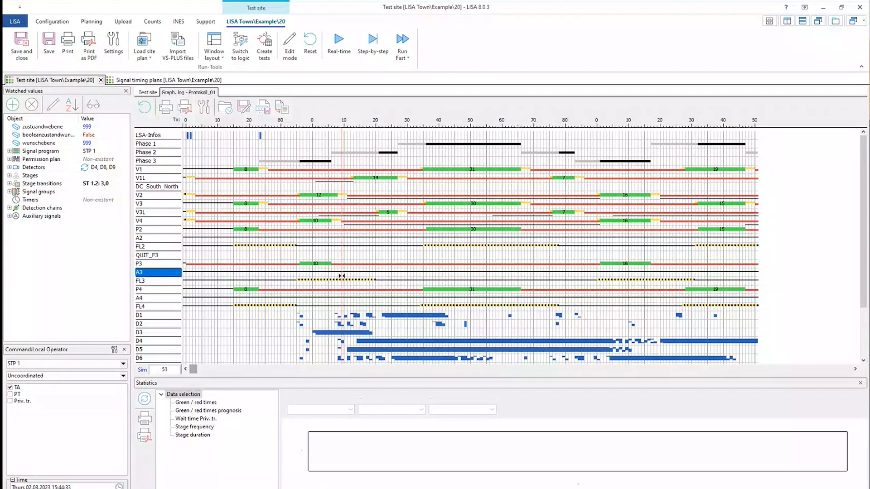
{"action": "left_click", "coordinate": [148, 93]}
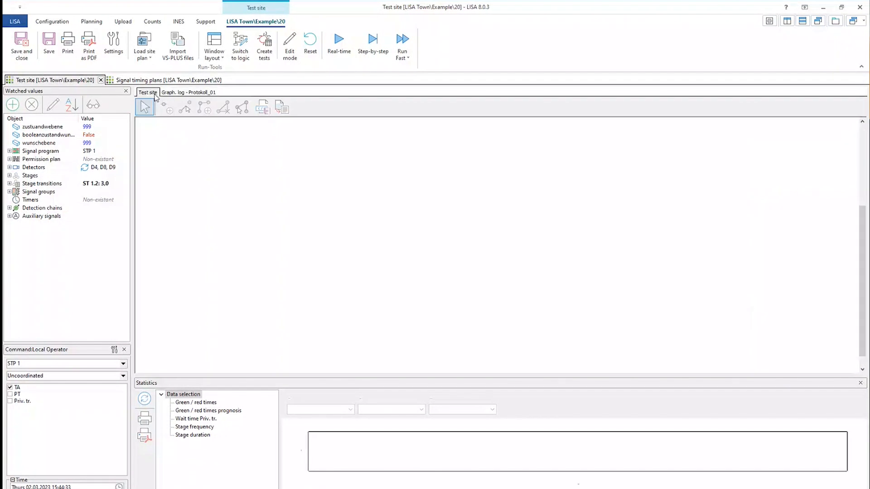
Open the control logic and tile it vertically beside the test site, with the graphical log displayed.
{"action": "left_click", "coordinate": [241, 53]}
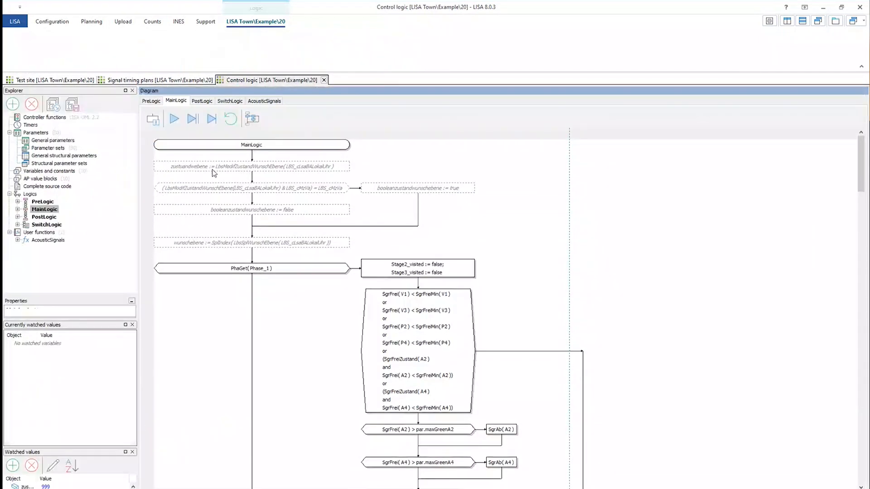
{"action": "left_click", "coordinate": [787, 21]}
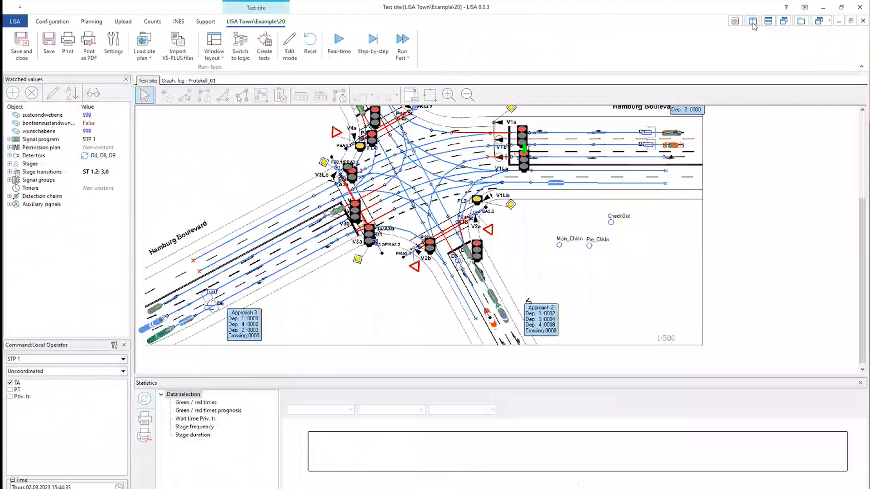
{"action": "left_click", "coordinate": [753, 23]}
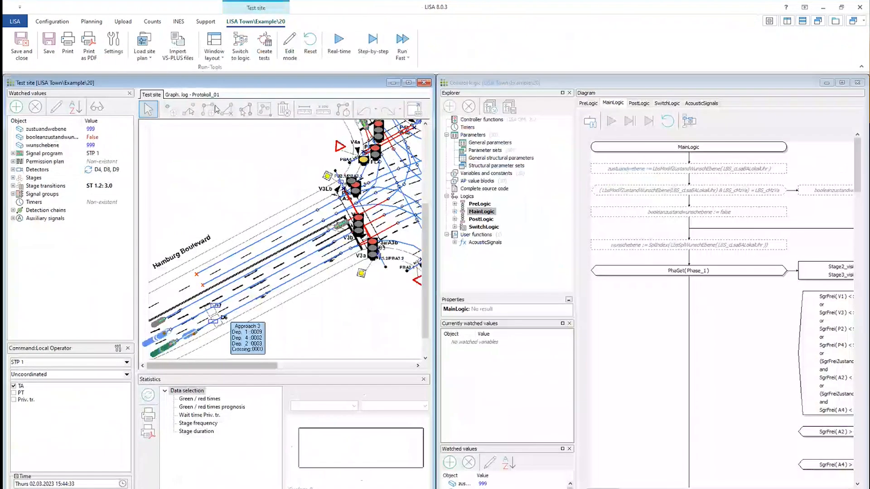
{"action": "left_click", "coordinate": [192, 94]}
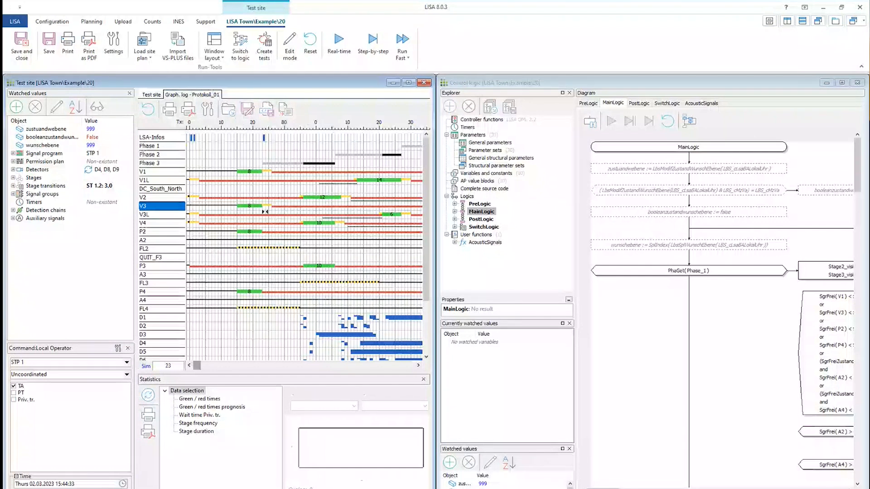
Turn on highlighting of the executed elements in MainLogic, and examine the stage conditions and transition calls.
{"action": "left_click", "coordinate": [689, 121]}
{"action": "scroll", "coordinate": [655, 397], "scroll_direction": "down", "scroll_amount": 1}
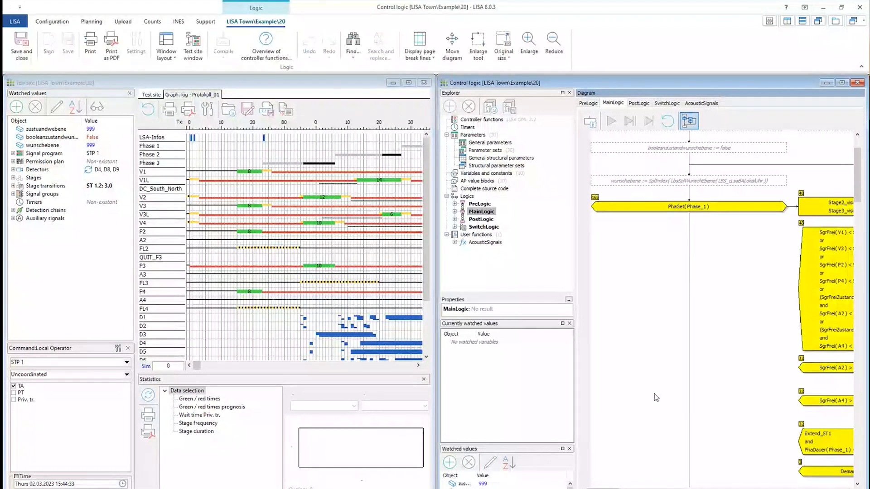
{"action": "scroll", "coordinate": [655, 394], "scroll_direction": "down", "scroll_amount": 2}
{"action": "scroll", "coordinate": [615, 385], "scroll_direction": "up", "scroll_amount": 1}
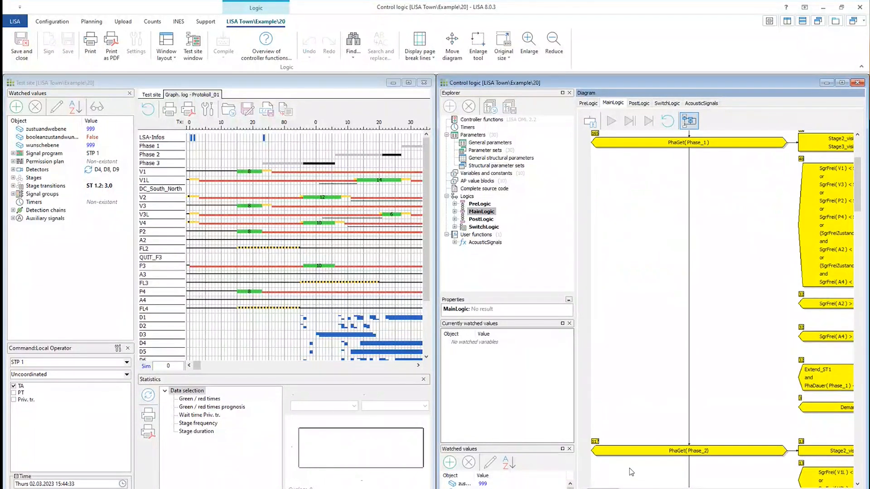
{"action": "scroll", "coordinate": [632, 473], "scroll_direction": "right", "scroll_amount": 5}
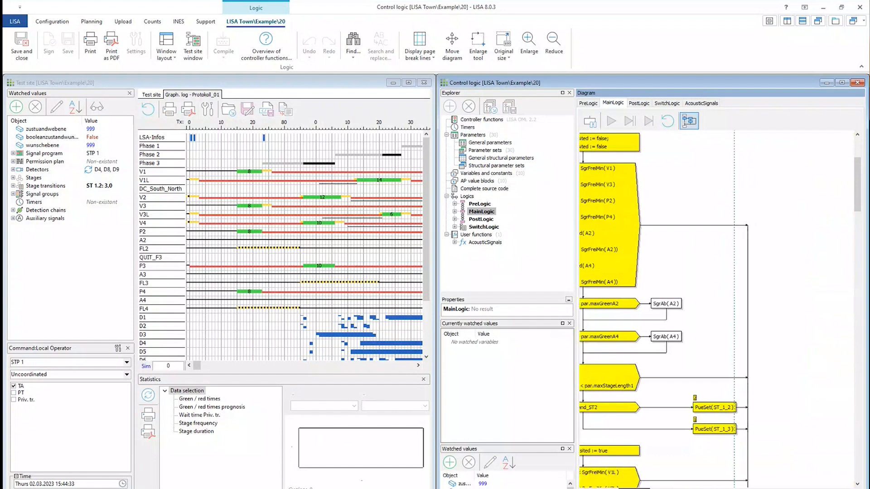
{"action": "scroll", "coordinate": [694, 357], "scroll_direction": "left", "scroll_amount": 2}
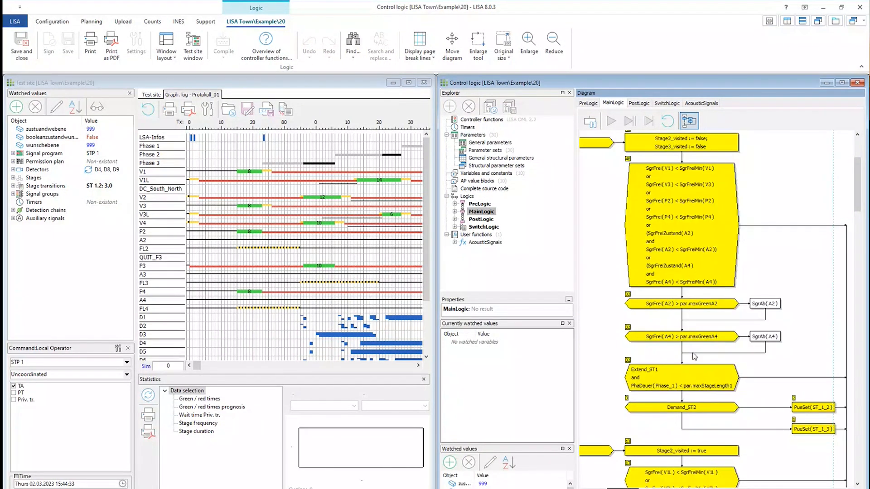
{"action": "scroll", "coordinate": [695, 357], "scroll_direction": "down", "scroll_amount": 5}
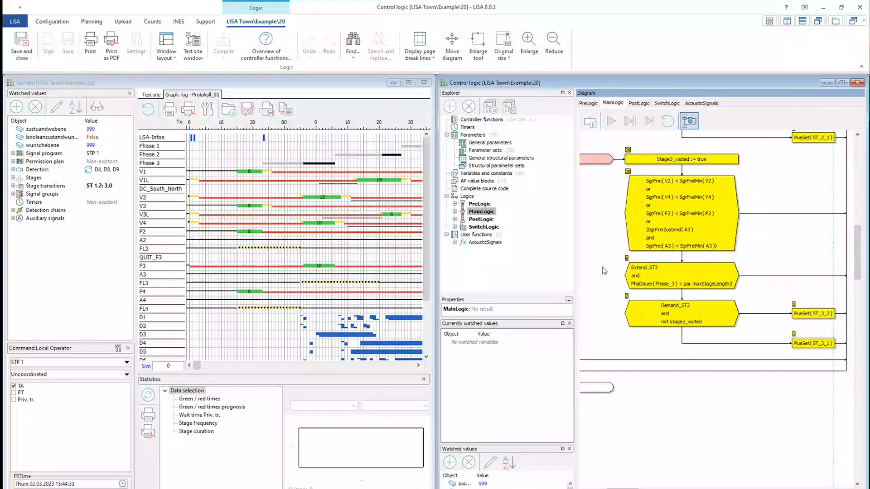
View the simulated vehicles on the test site's plan, and close the test site without saving the changes.
{"action": "left_click", "coordinate": [152, 94]}
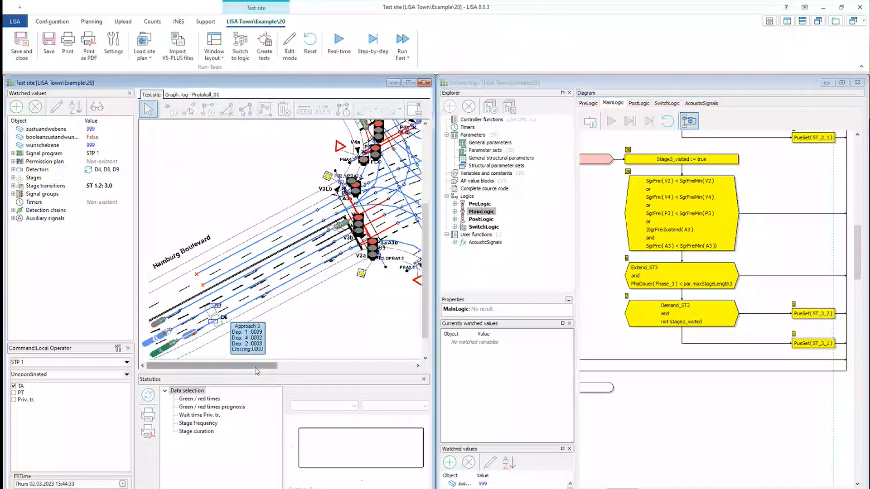
{"action": "left_click_drag", "start_coordinate": [255, 368], "coordinate": [301, 371]}
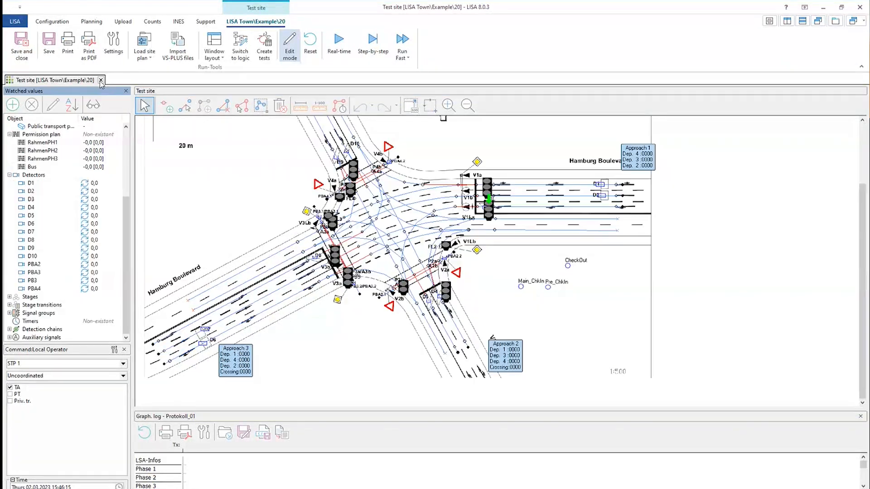
{"action": "left_click", "coordinate": [100, 80]}
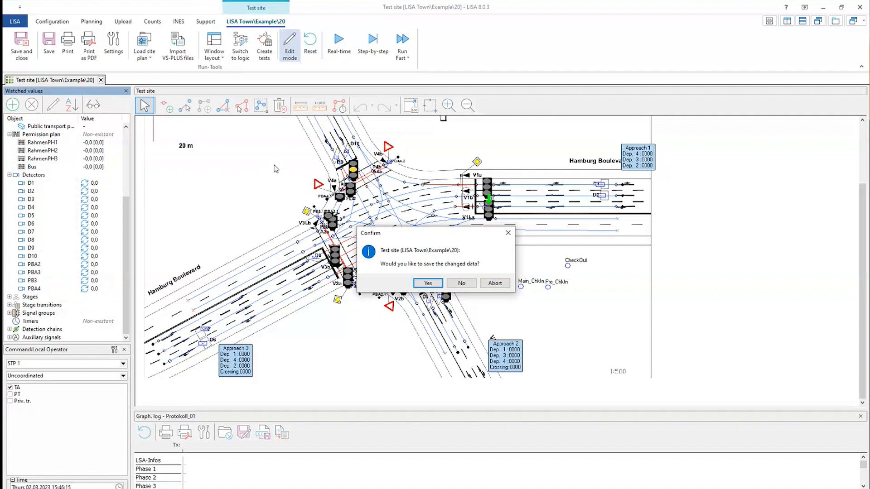
{"action": "left_click", "coordinate": [462, 283]}
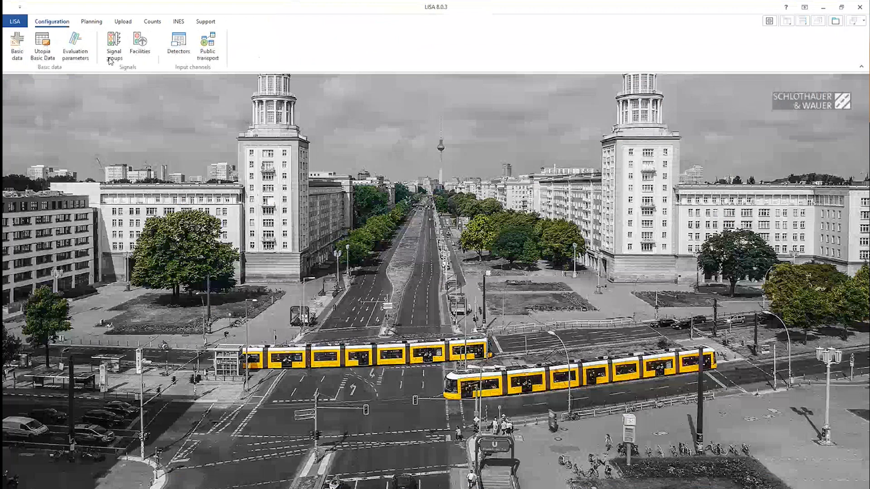
Open the detector table and the basic data plan of Example 20, compare the detectors with their locations, and close both.
{"action": "left_click", "coordinate": [92, 22]}
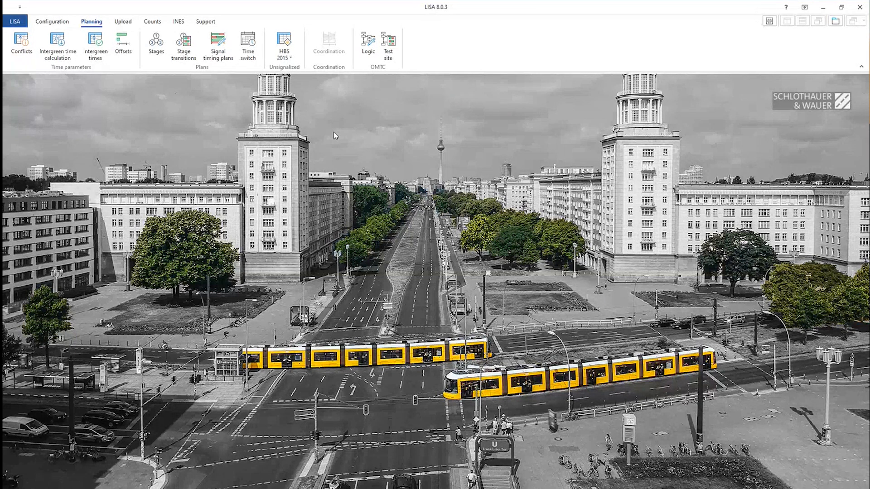
{"action": "left_click", "coordinate": [124, 22]}
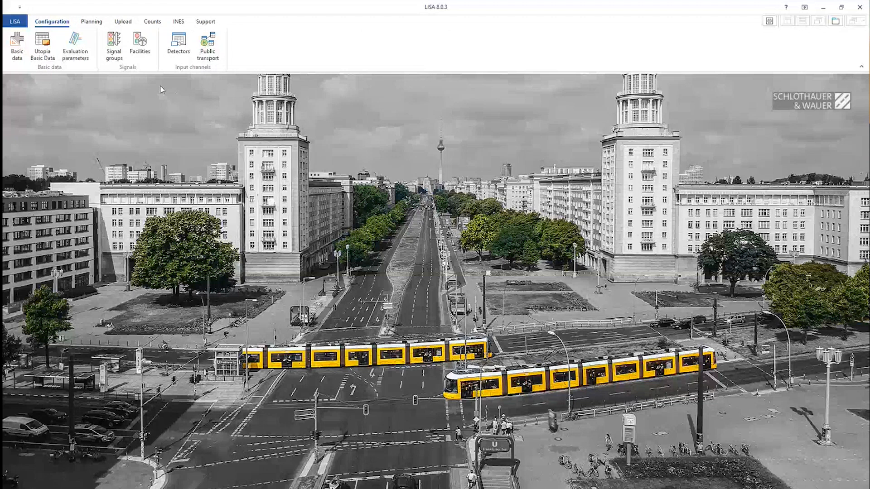
{"action": "left_click", "coordinate": [176, 55]}
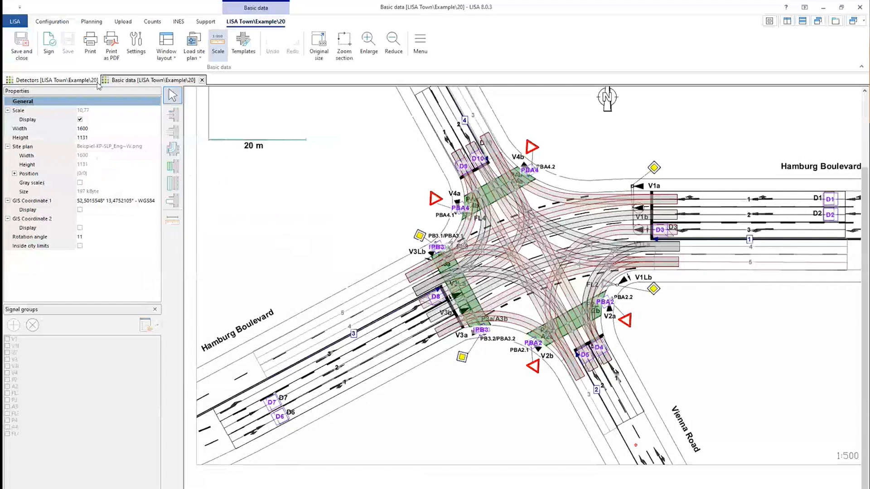
{"action": "left_click", "coordinate": [69, 80]}
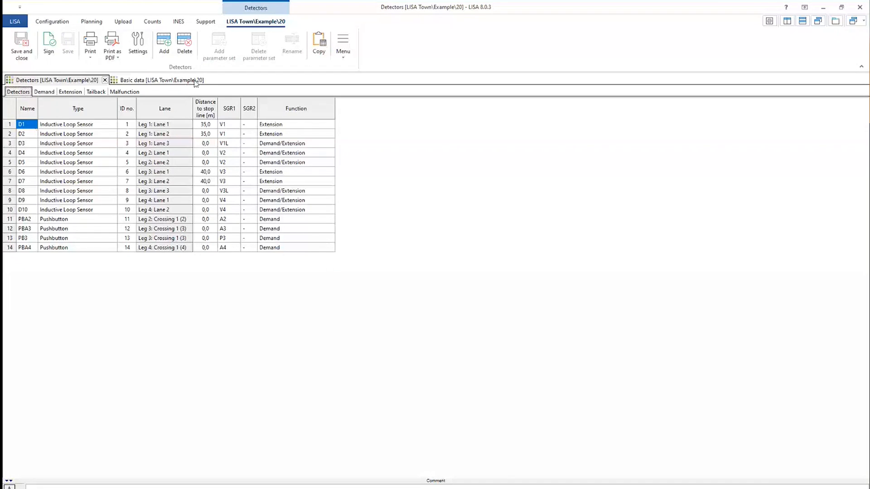
{"action": "left_click", "coordinate": [196, 81]}
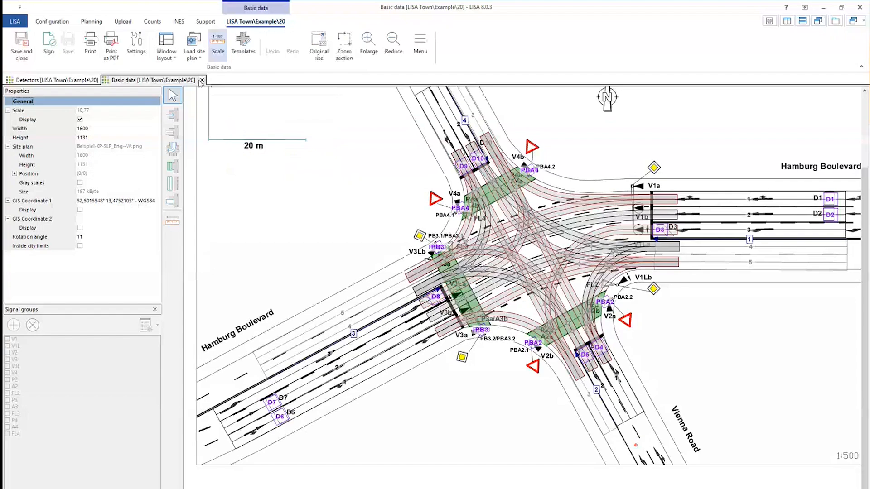
{"action": "left_click", "coordinate": [201, 81]}
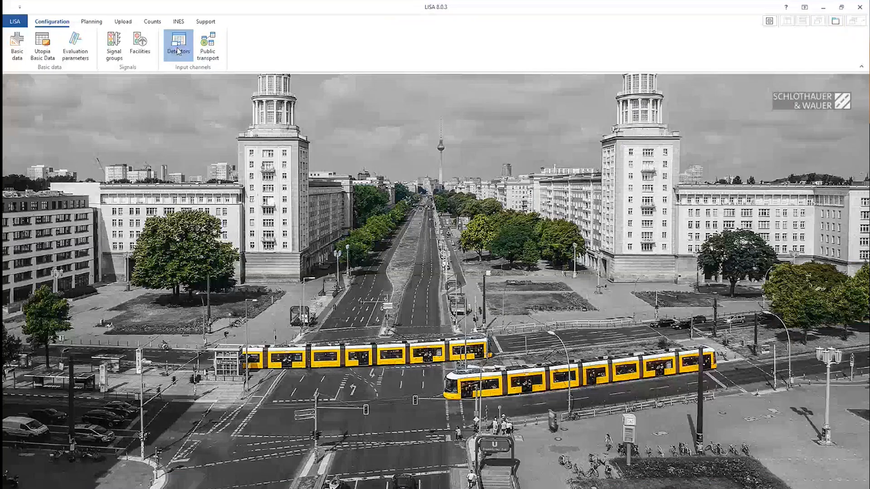
Reopen the detector table, examine the extension, tailback and malfunction parameters, and close it.
{"action": "left_click", "coordinate": [178, 51]}
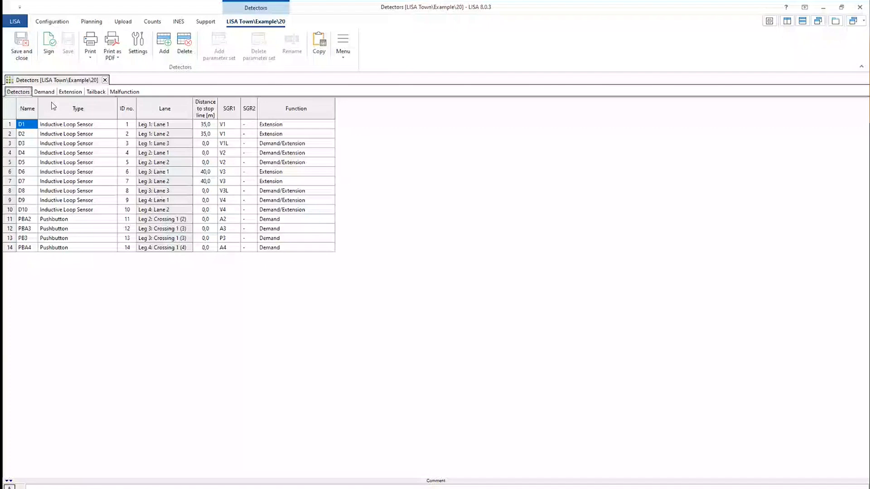
{"action": "left_click", "coordinate": [71, 92]}
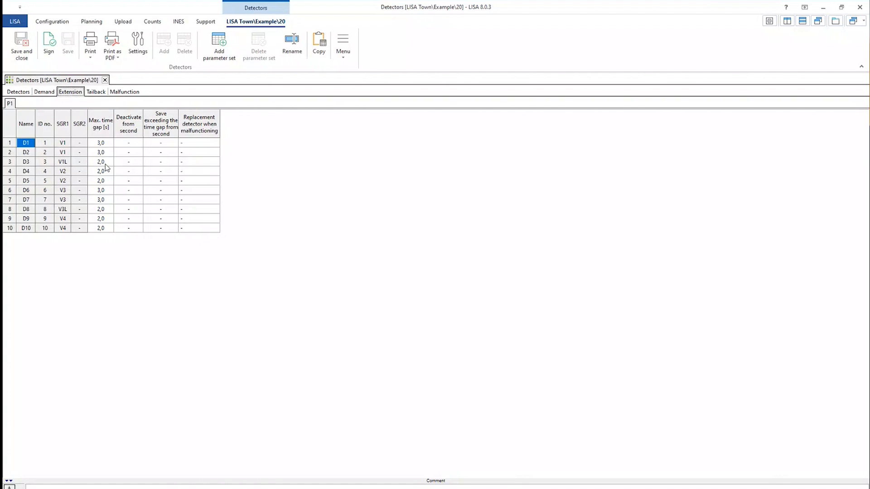
{"action": "left_click", "coordinate": [96, 92]}
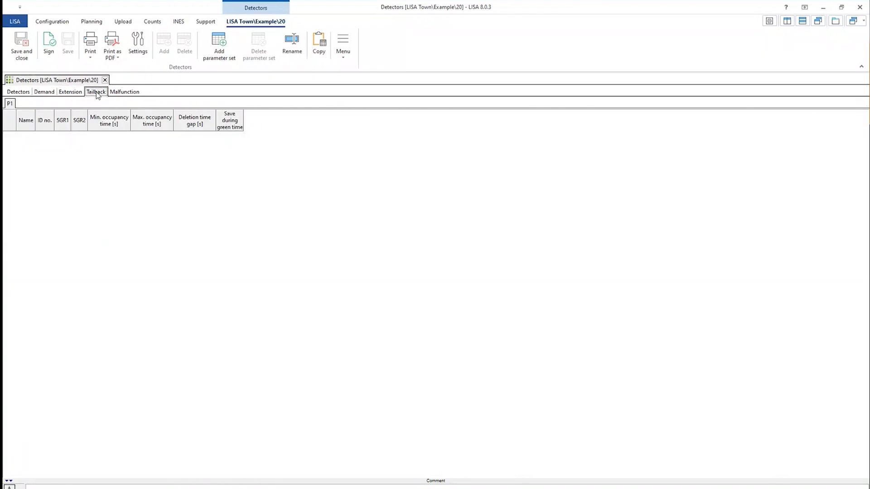
{"action": "left_click", "coordinate": [120, 92]}
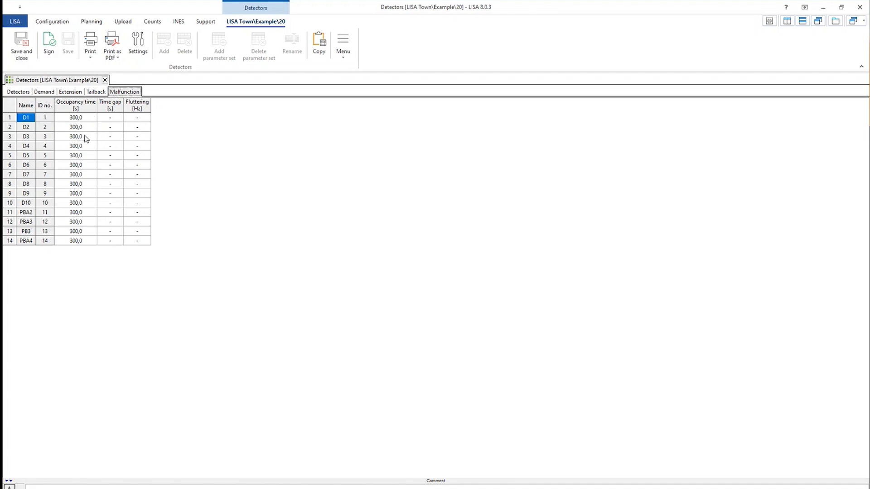
{"action": "left_click", "coordinate": [104, 80]}
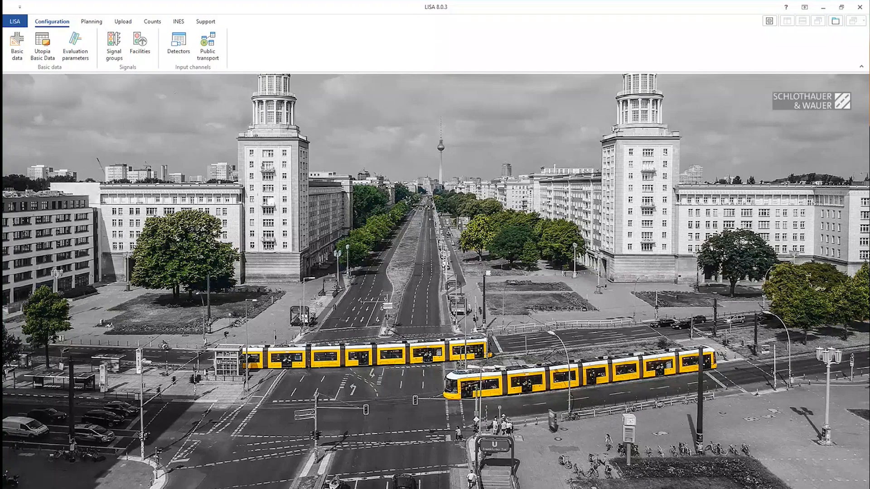